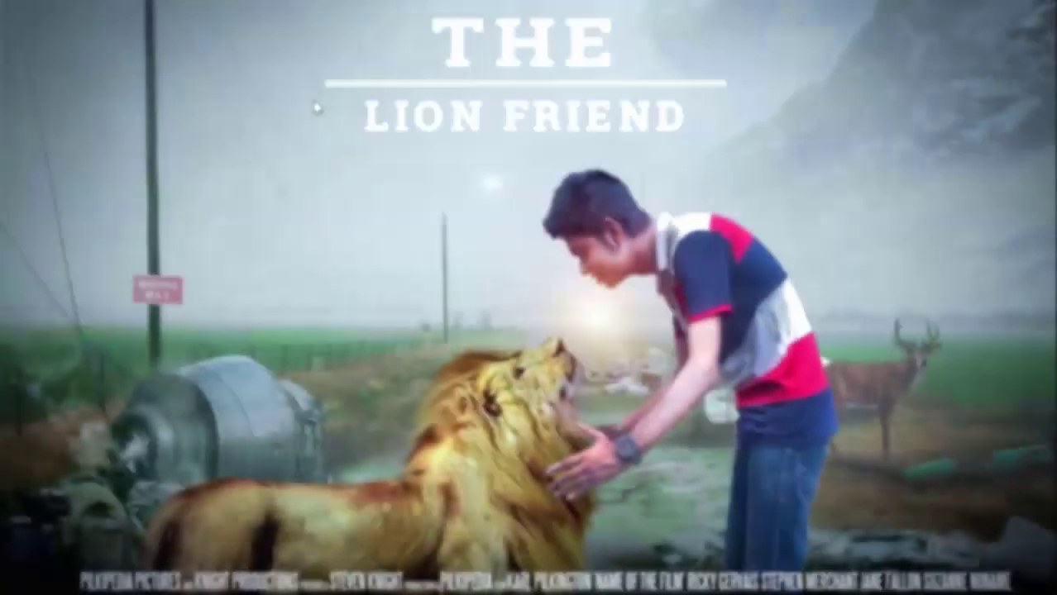
Refresh the desktop twice from its right-click menu before returning to the masked man photo
right_click(315, 101)
left_click(339, 151)
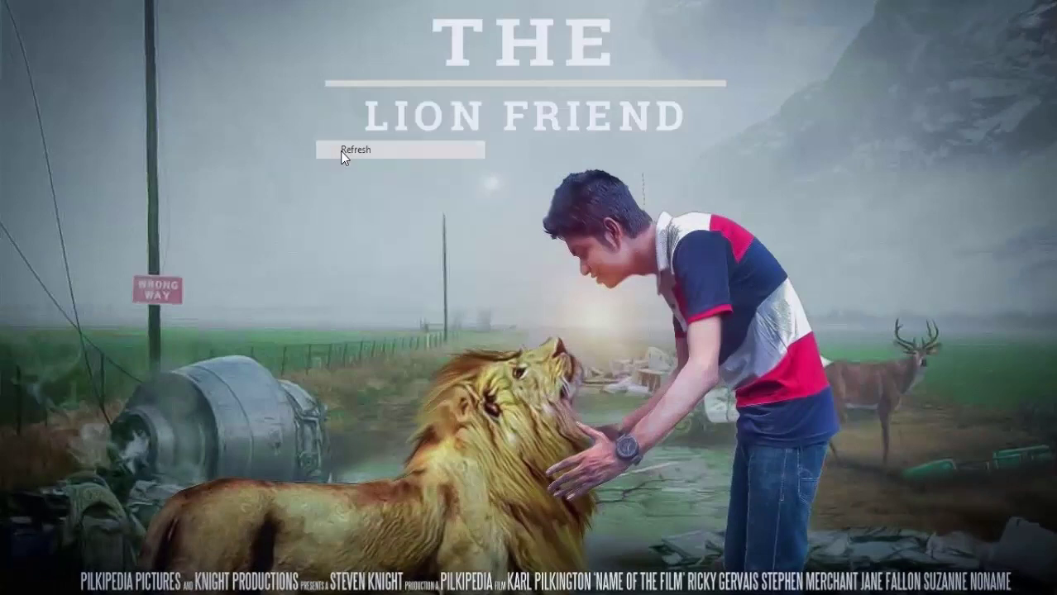
right_click(338, 152)
left_click(355, 200)
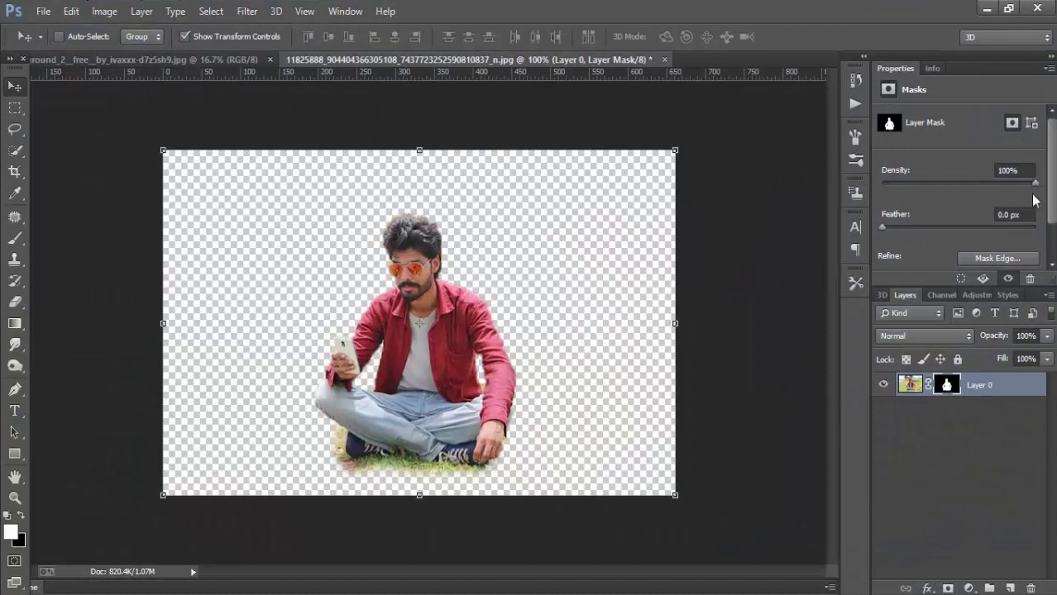
Disable and then re-enable the man's layer mask to check the cut-out
right_click(947, 386)
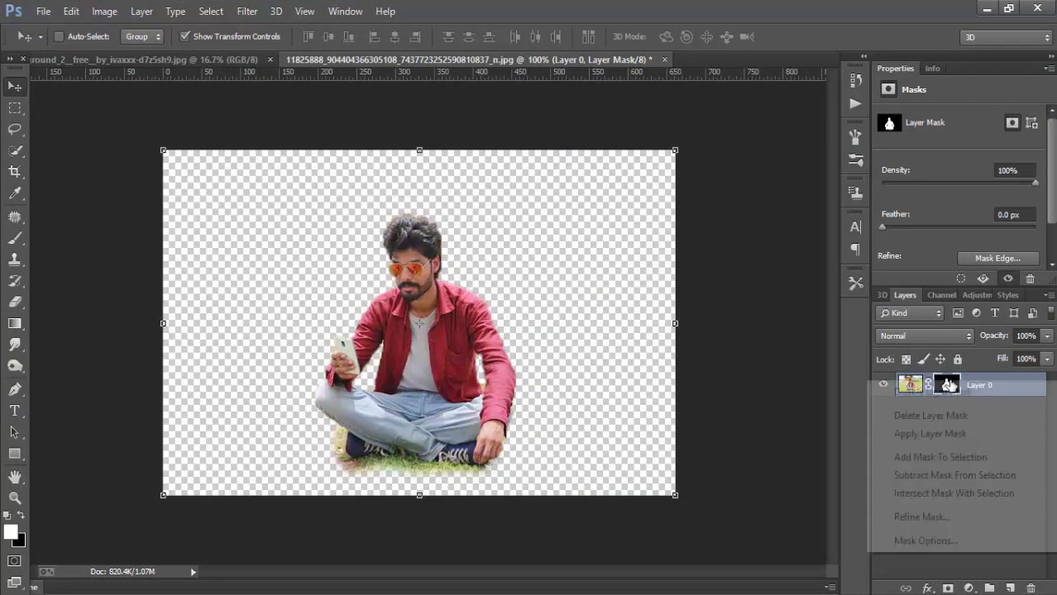
left_click(943, 392)
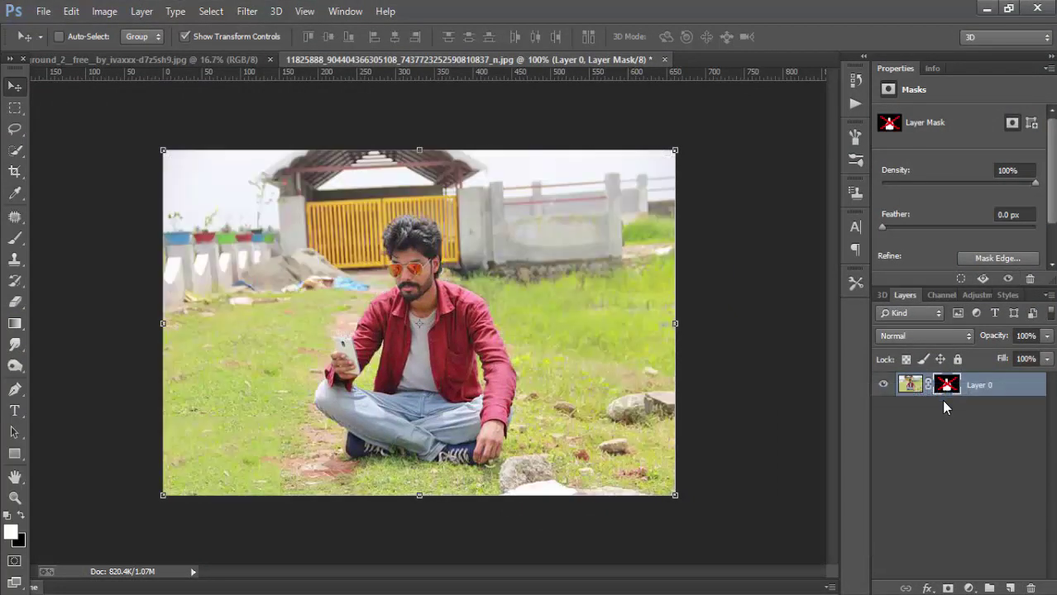
right_click(948, 386)
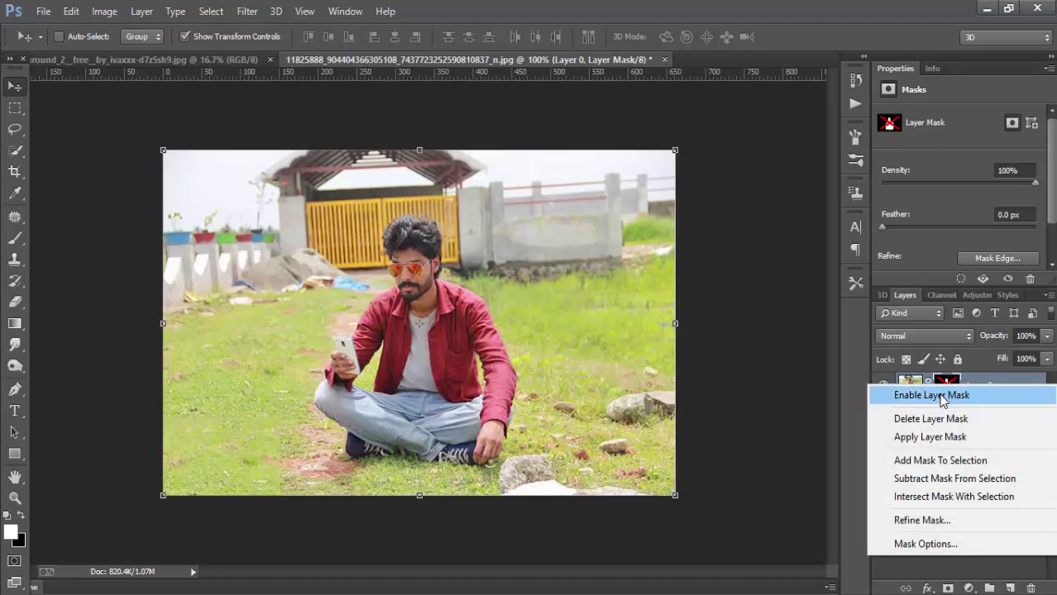
left_click(941, 394)
Create a 1980 × 1080 px, 72 ppi document with white background, docked as a tab
left_click(25, 11)
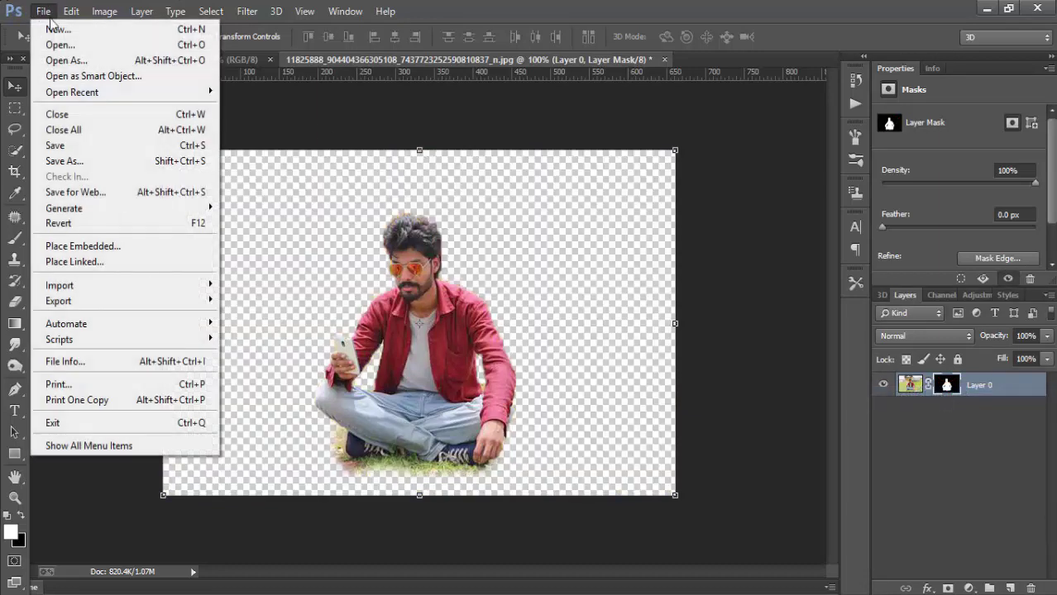
left_click(53, 26)
double_click(406, 239)
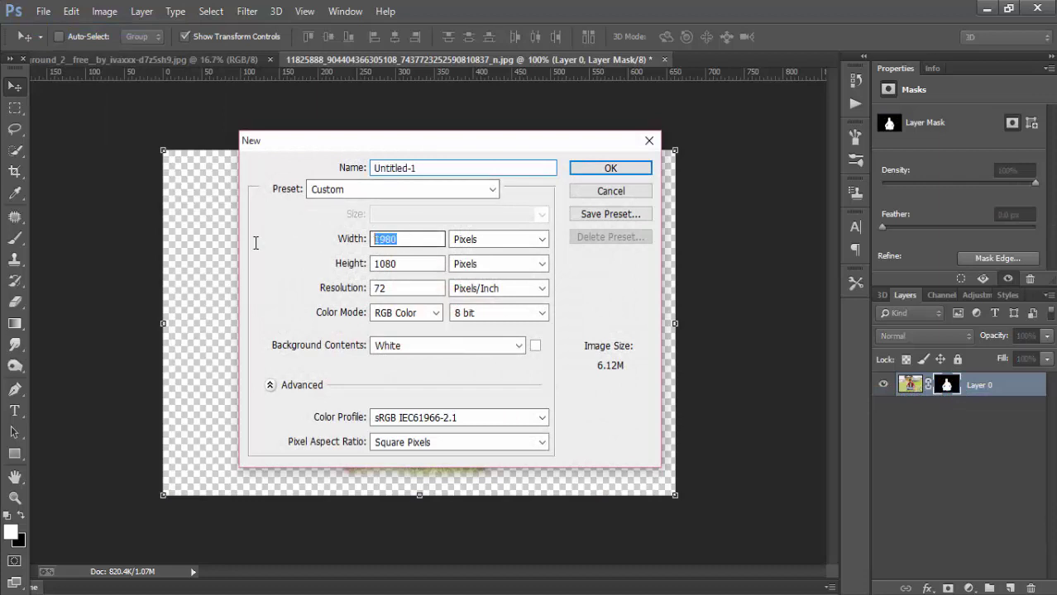
left_click(513, 242)
left_click(519, 251)
double_click(397, 261)
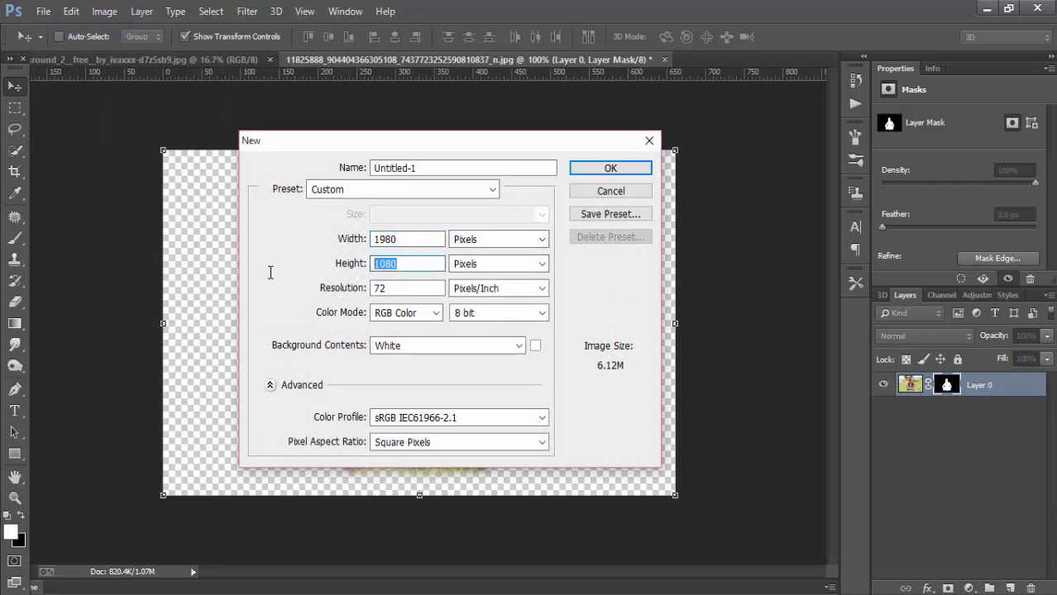
left_click(534, 265)
left_click(533, 265)
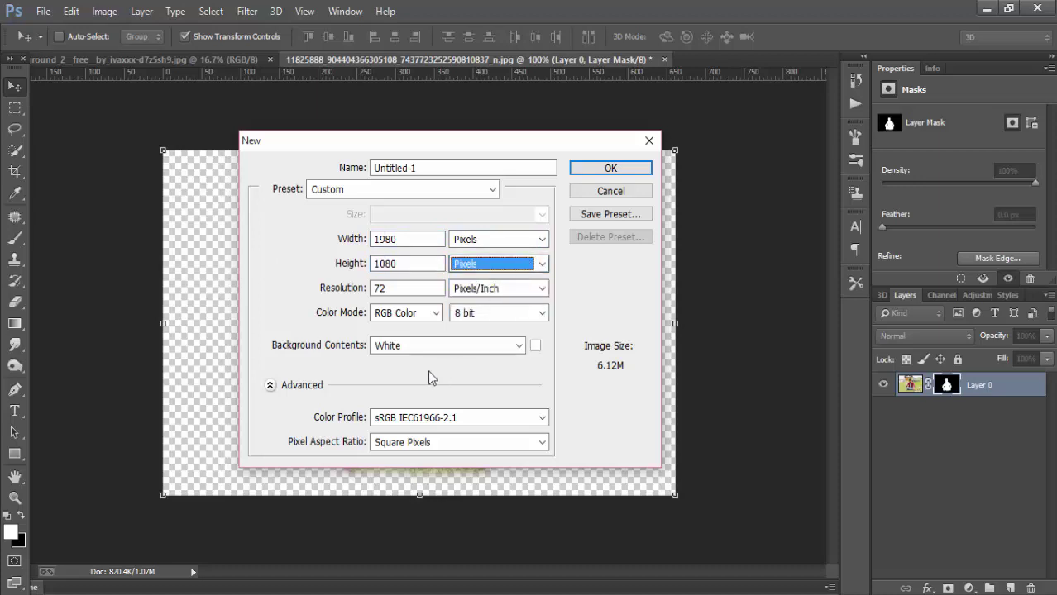
left_click(409, 346)
left_click(405, 361)
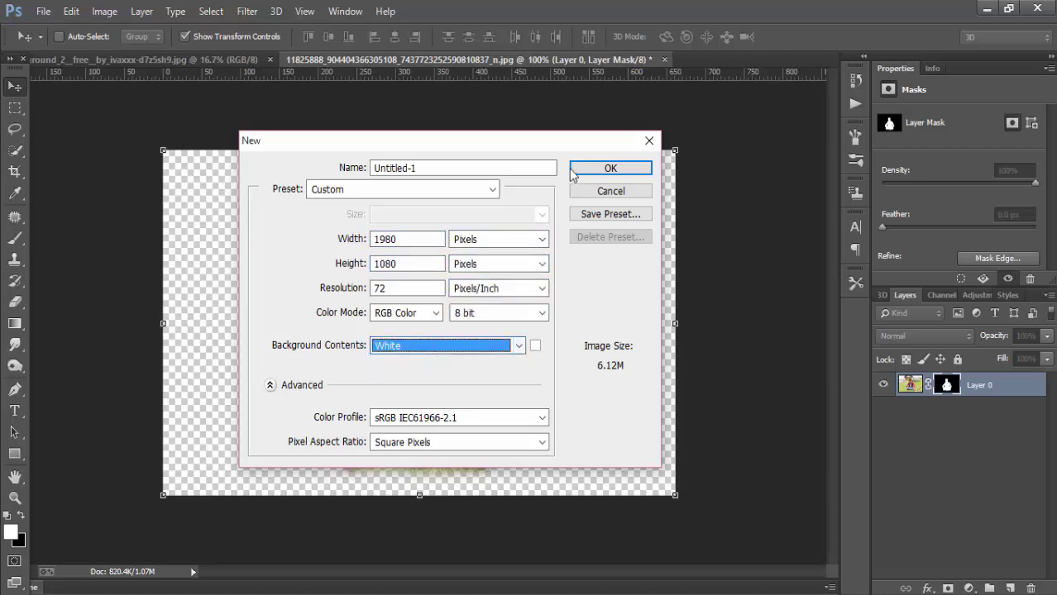
left_click(608, 170)
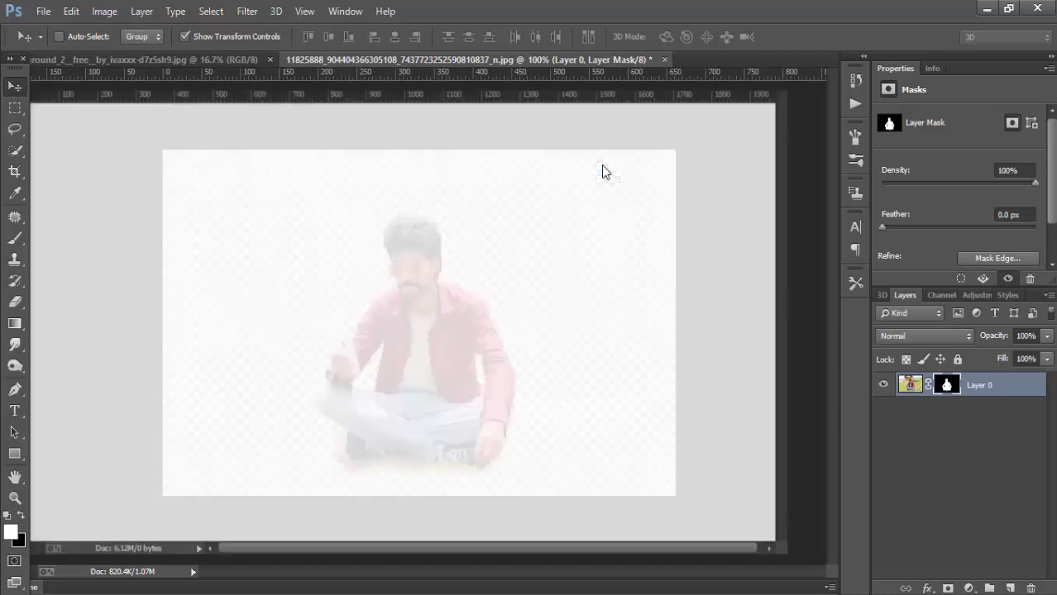
left_click_drag(281, 77, 332, 64)
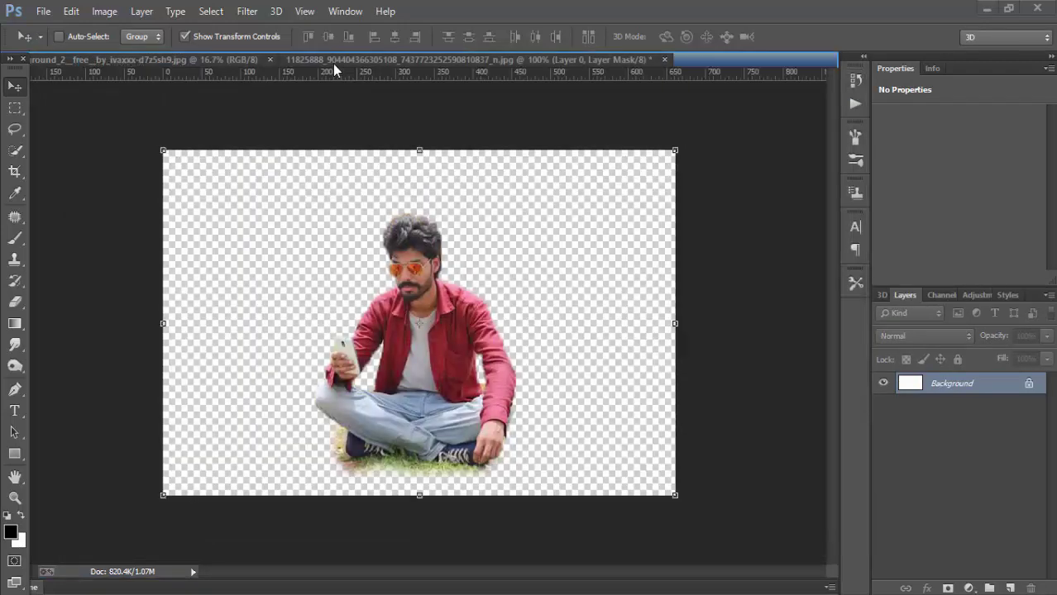
Copy the man cut-out into the new Untitled-1 document and zoom out
left_click(330, 59)
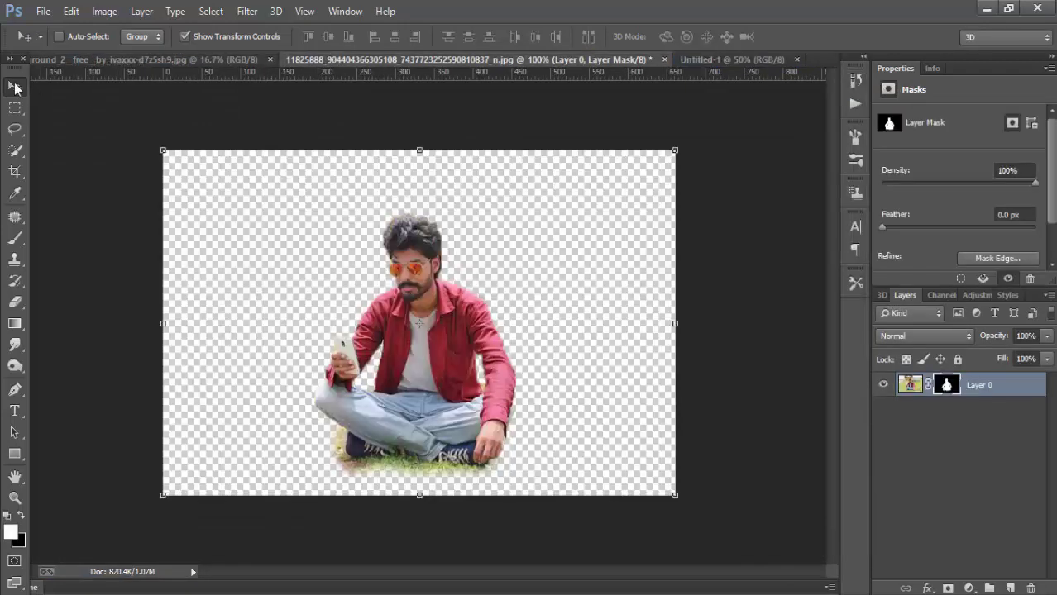
mouse_move(436, 325)
left_mouse_down()
mouse_move(678, 62)
mouse_move(374, 249)
left_mouse_up()
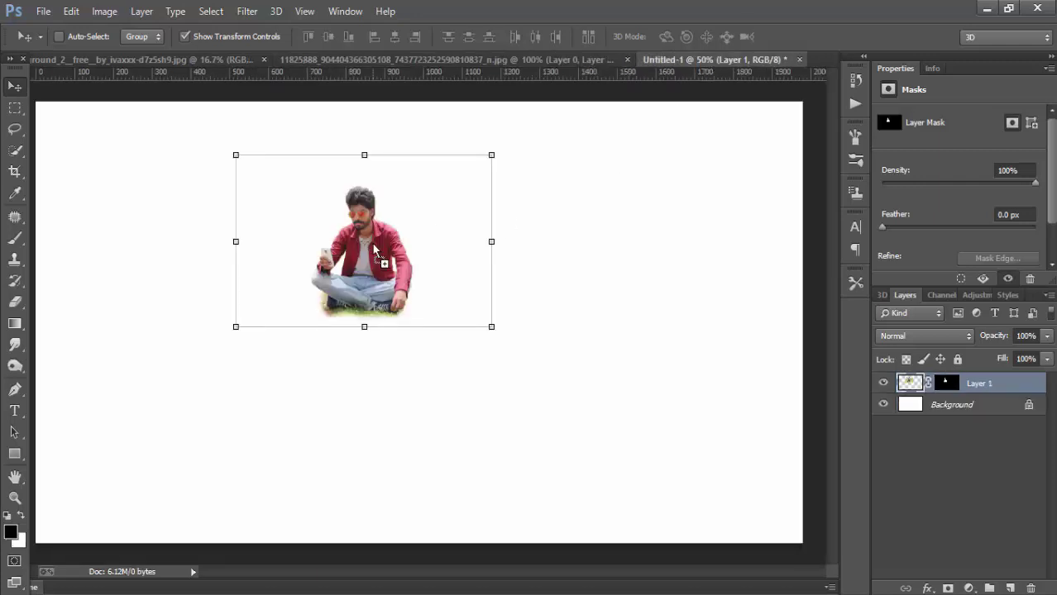
key("ctrl+minus")
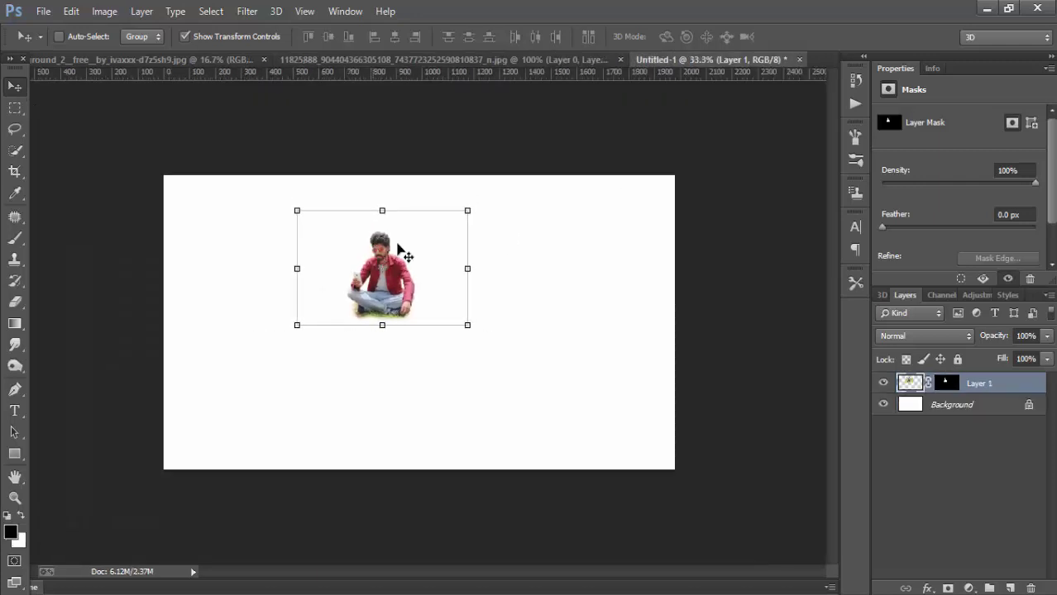
Convert the man's layer to a smart object and enlarge it about 220% to 578 × 779 px
left_click(185, 36)
right_click(1002, 379)
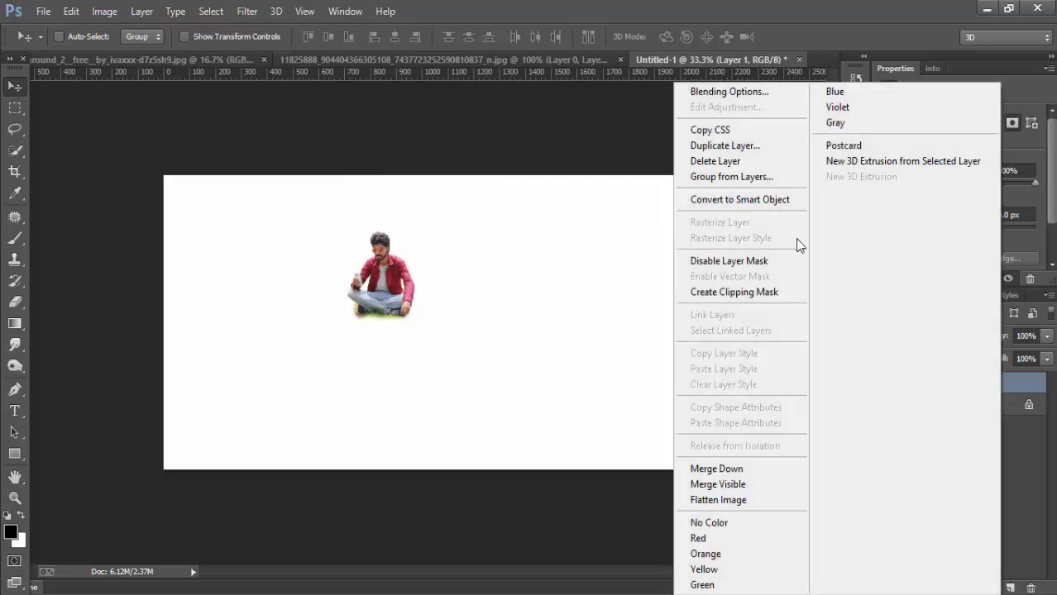
left_click(753, 205)
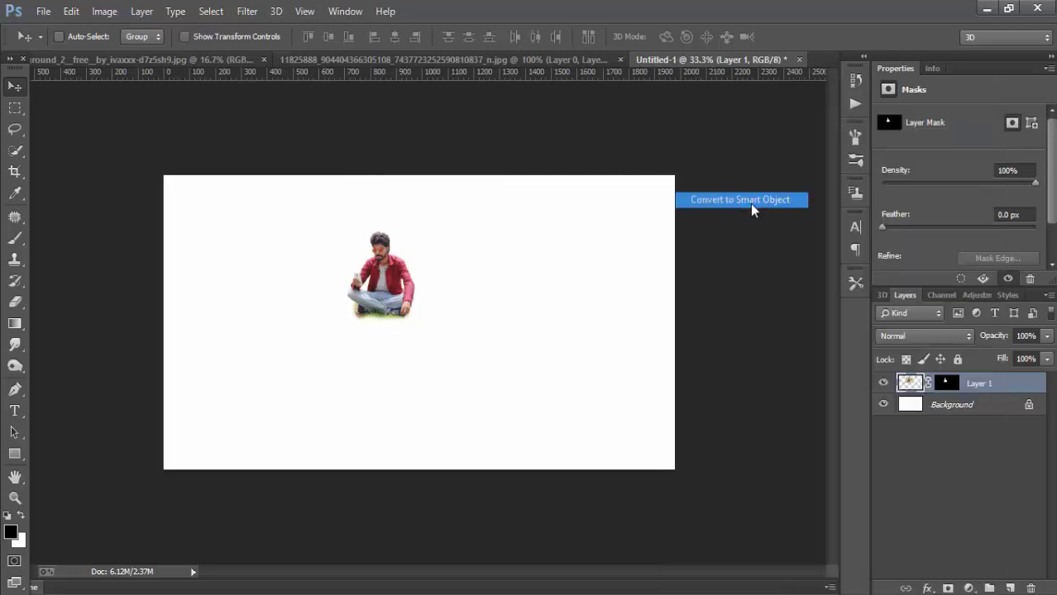
left_click(184, 37)
left_click_drag(411, 324, 464, 377)
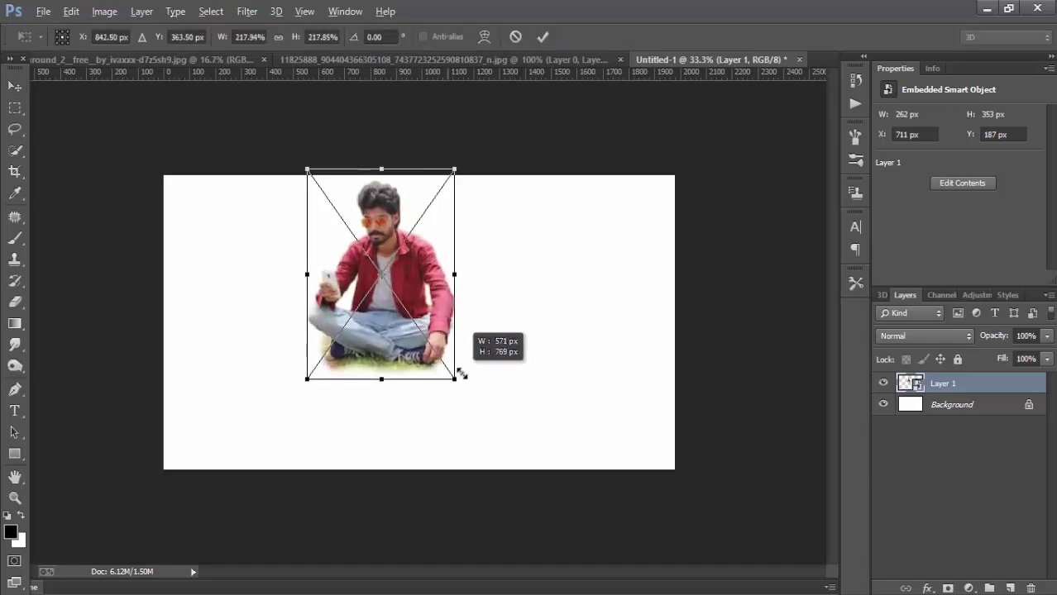
left_click_drag(435, 261, 474, 308)
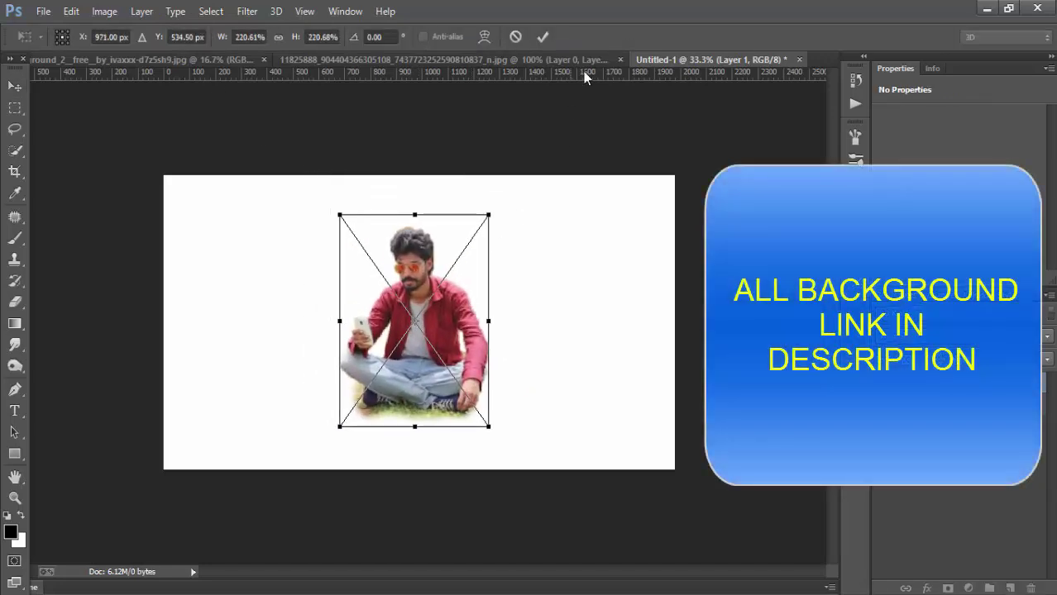
left_click(542, 37)
left_click(185, 36)
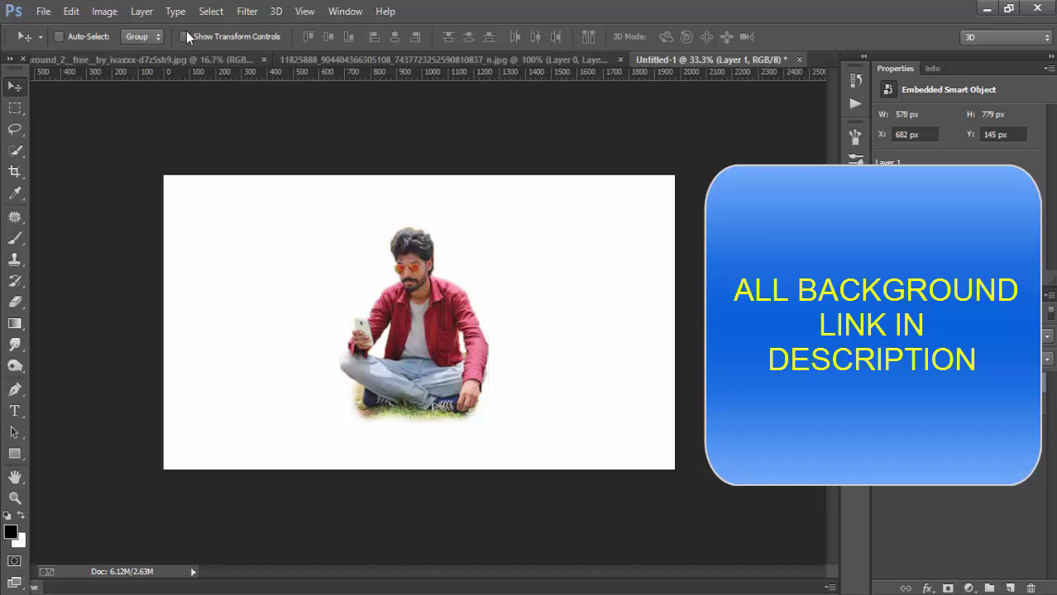
Place Embedded the brick-wall image file (16) from the YOUTUBE (G:) drive
left_click(44, 14)
left_click(111, 247)
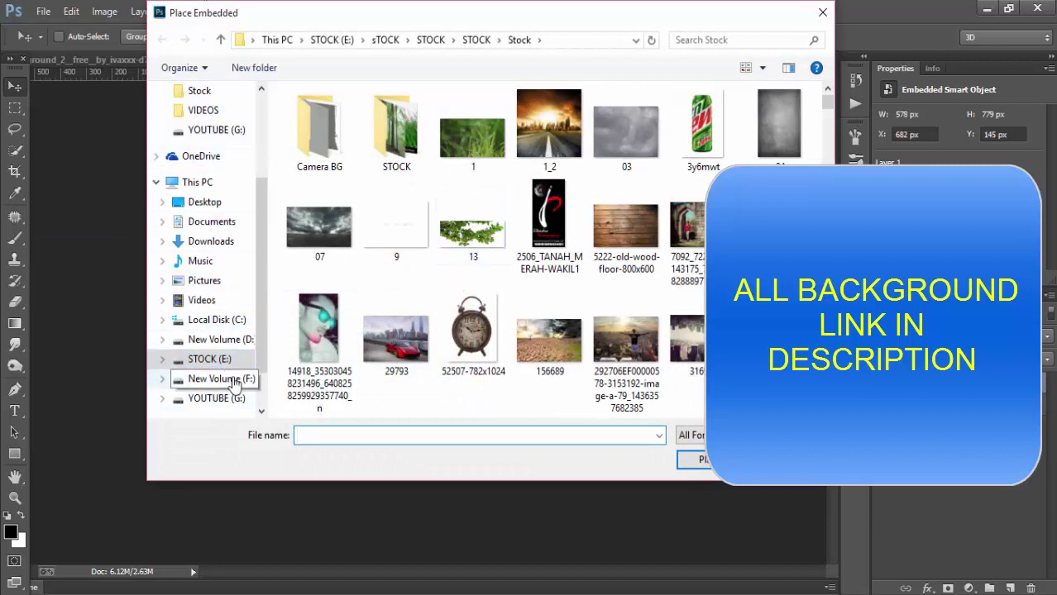
left_click(235, 397)
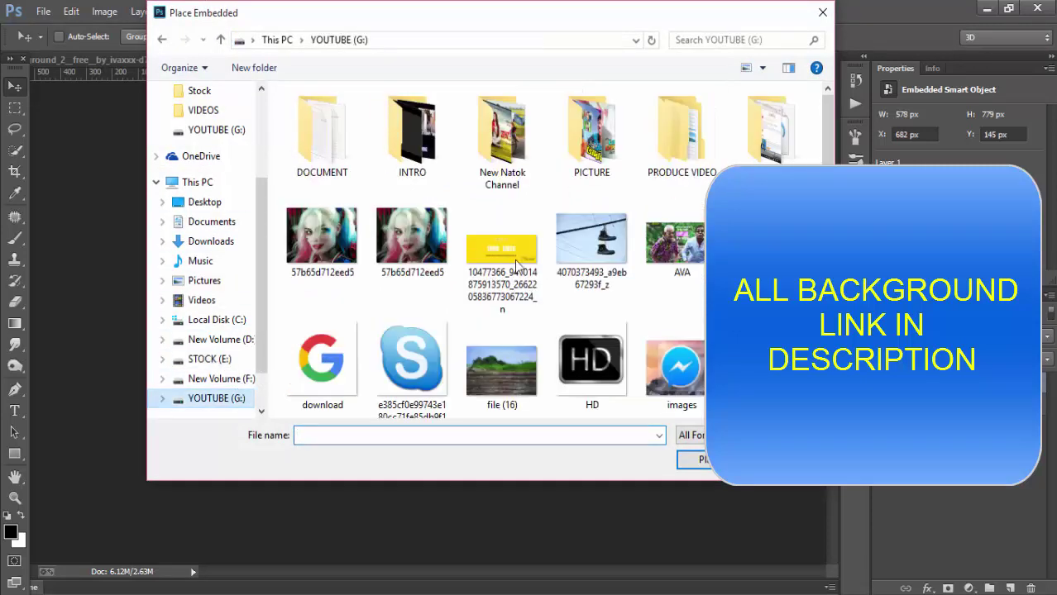
scroll(496, 273, "down", 2)
left_click(514, 275)
left_click(694, 459)
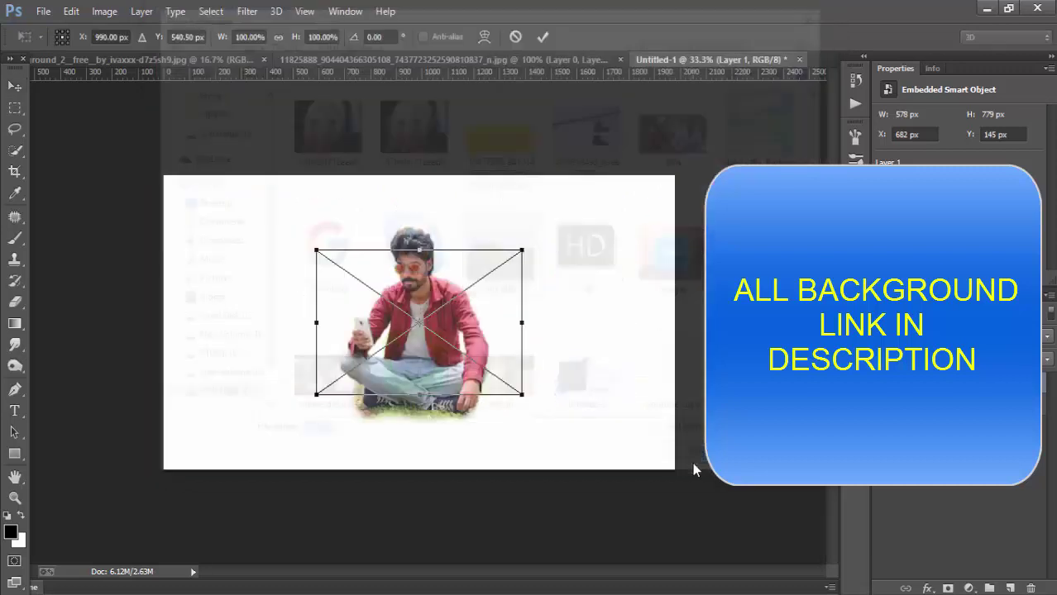
Scale the brick-wall image about 369% to cover the whole canvas and nudge it into place
mouse_move(523, 402)
left_mouse_down()
mouse_move(632, 430)
mouse_move(853, 522)
left_mouse_up()
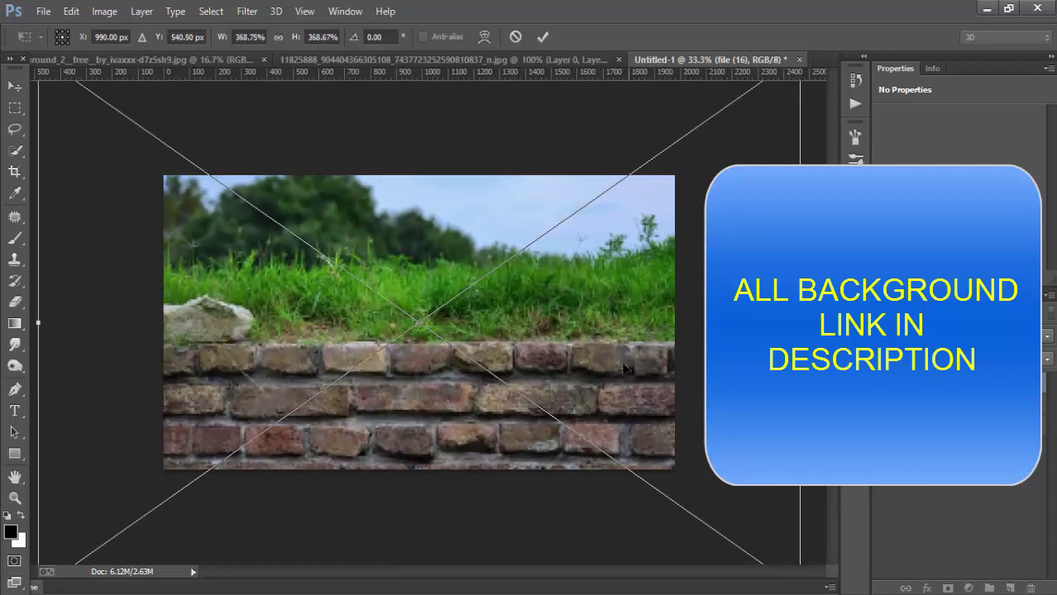
left_click_drag(580, 259, 636, 420)
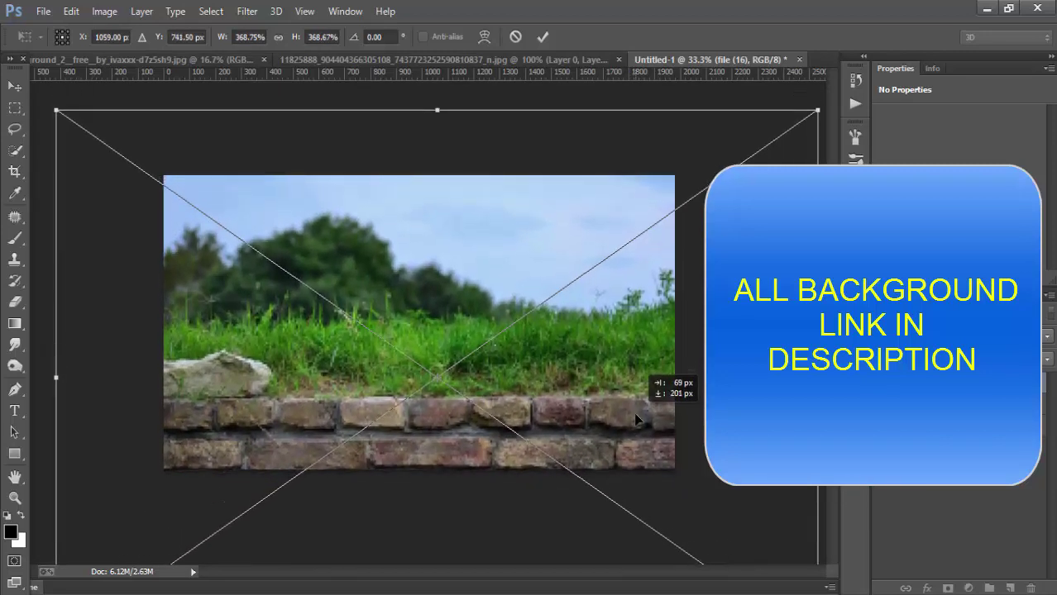
left_click(542, 37)
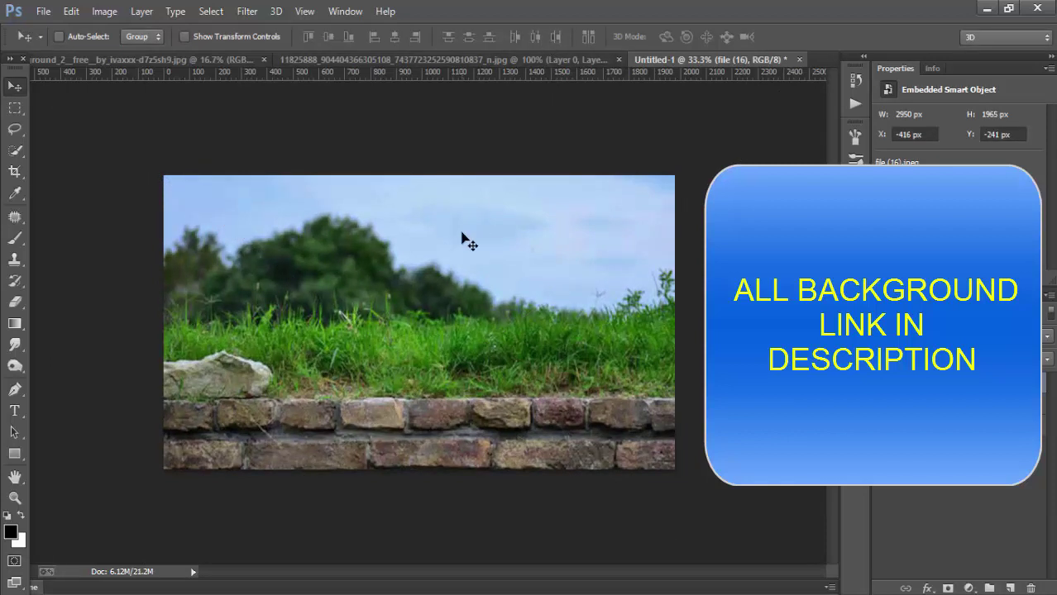
mouse_move(462, 236)
left_mouse_down()
mouse_move(430, 240)
mouse_move(449, 242)
left_mouse_up()
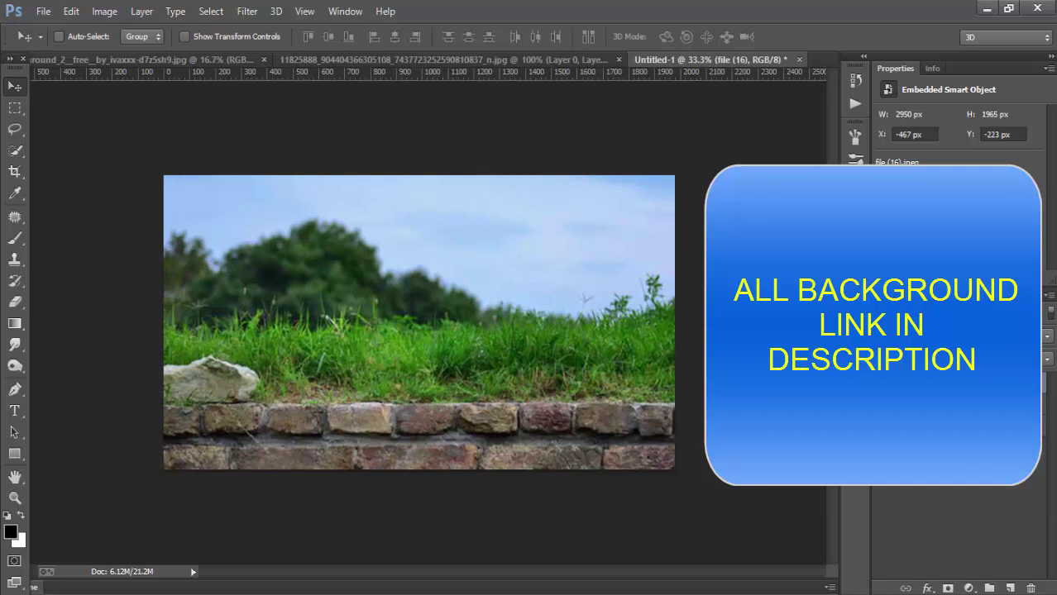
Rasterize the brick-wall layer
right_click(951, 414)
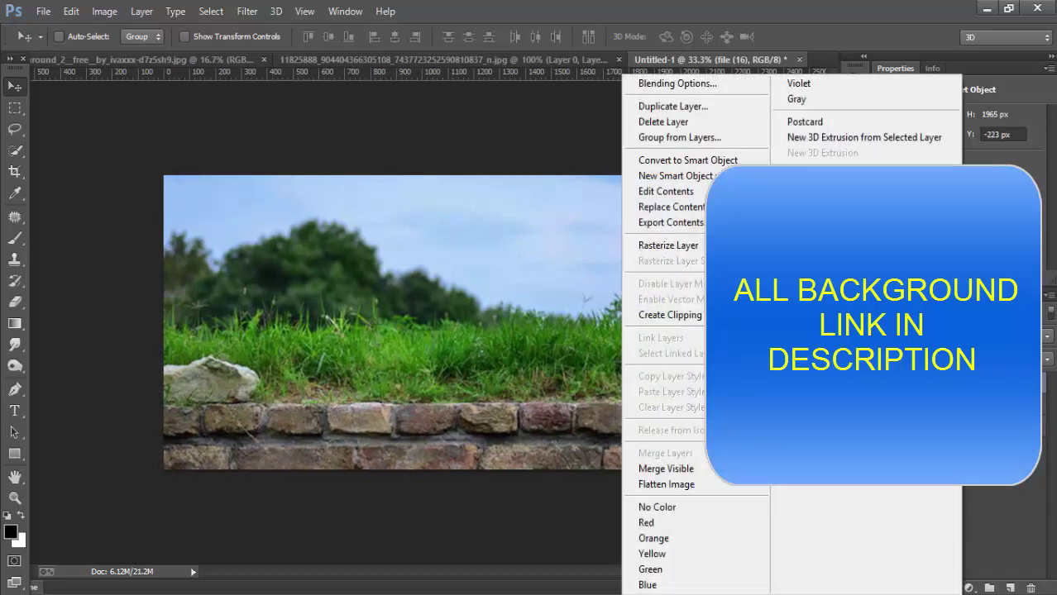
left_click(661, 246)
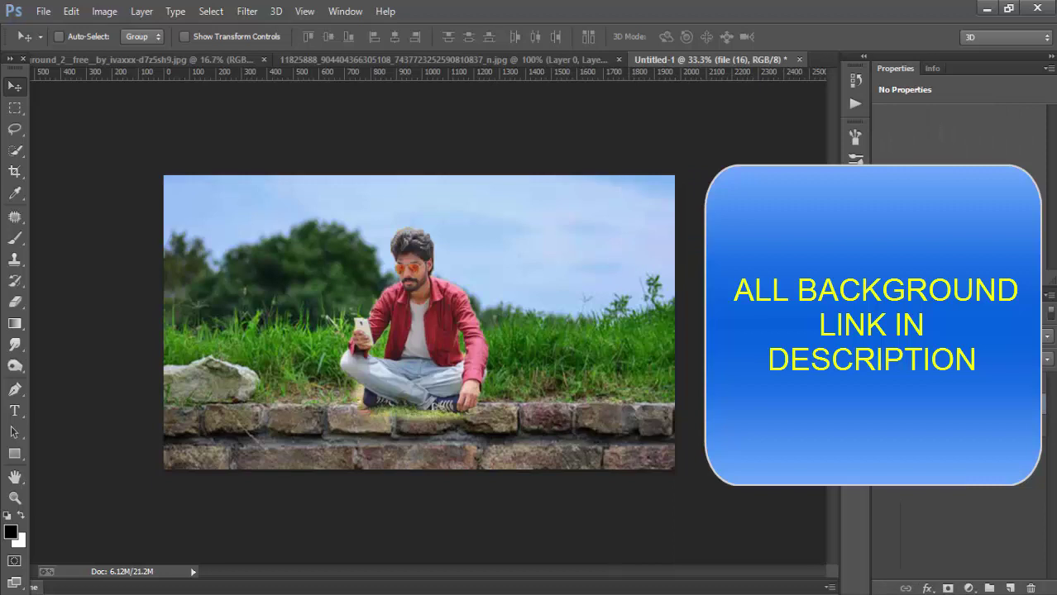
left_click(43, 10)
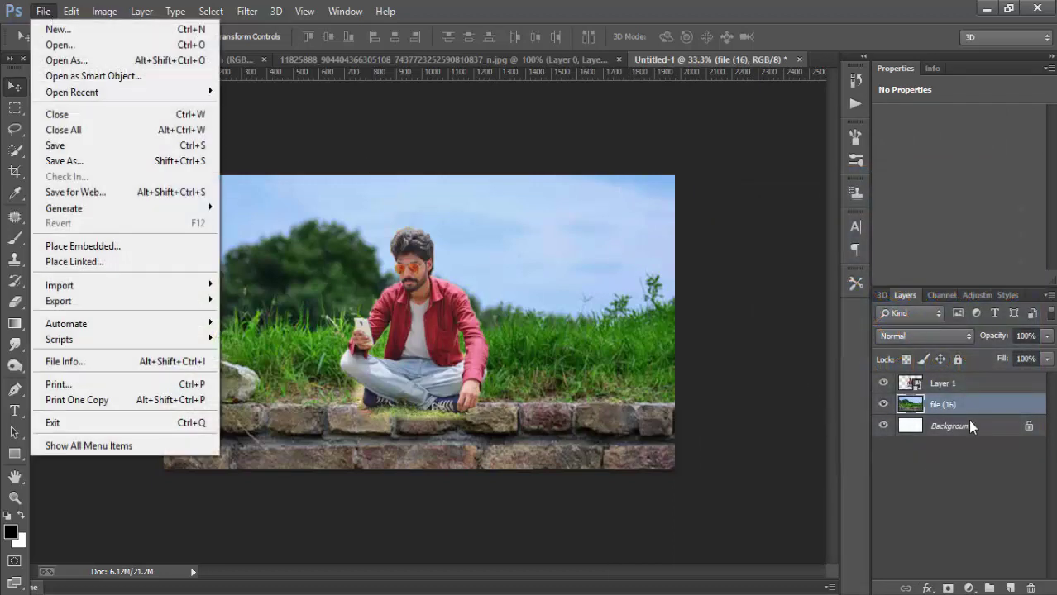
left_click(921, 405)
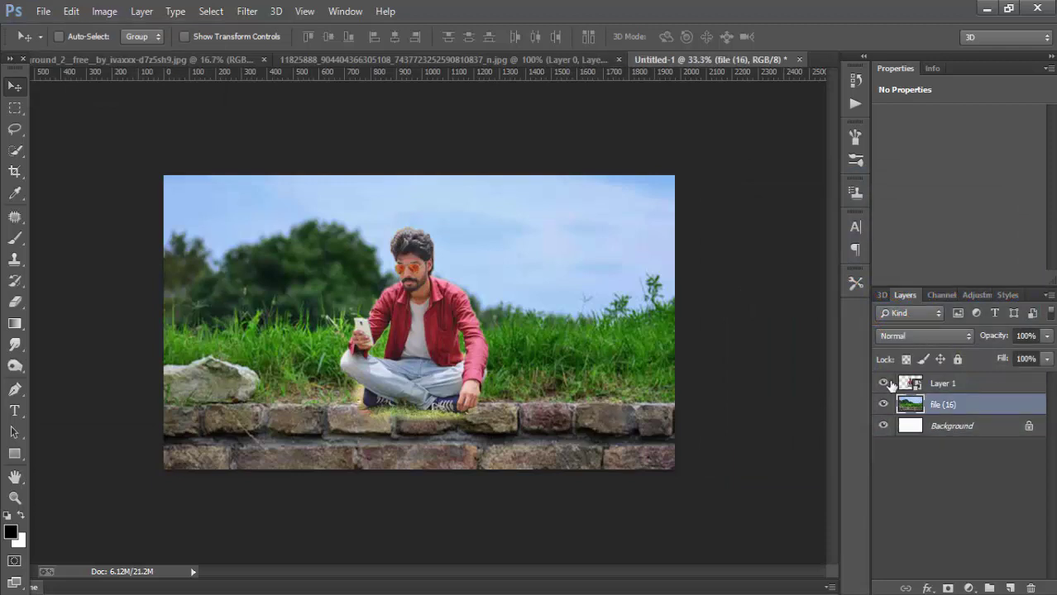
Hide the man's layer, try a Quick Selection on the sky, then deselect
left_click(883, 384)
left_click(15, 150)
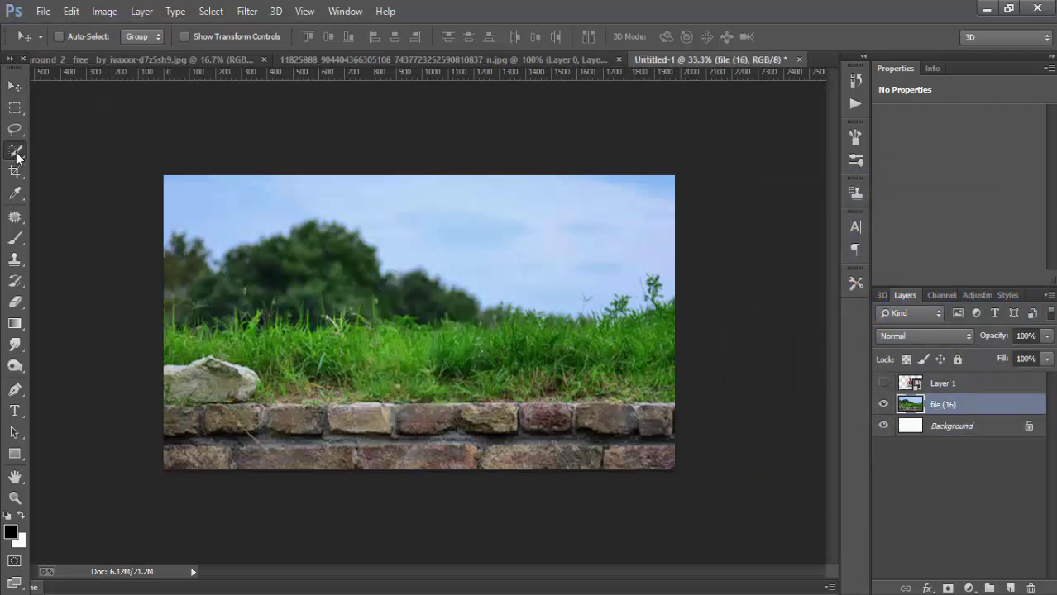
mouse_move(184, 192)
left_mouse_down()
mouse_move(406, 236)
mouse_move(486, 240)
mouse_move(355, 240)
mouse_move(284, 262)
left_mouse_up()
key("ctrl+d")
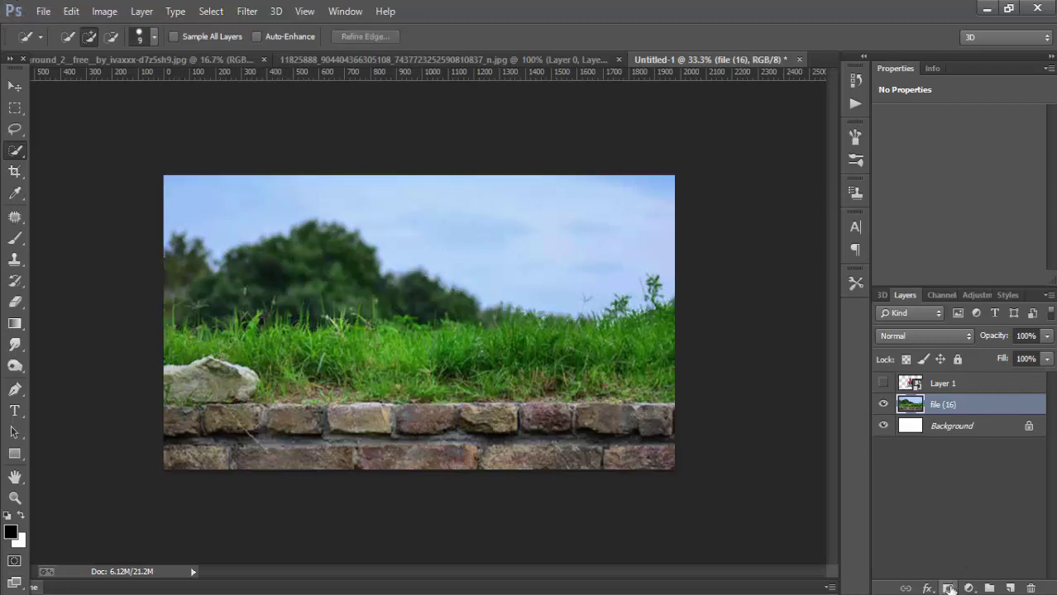
Add a layer mask to the grass photo and select a black-white gradient preset
left_click(947, 588)
left_click(15, 325)
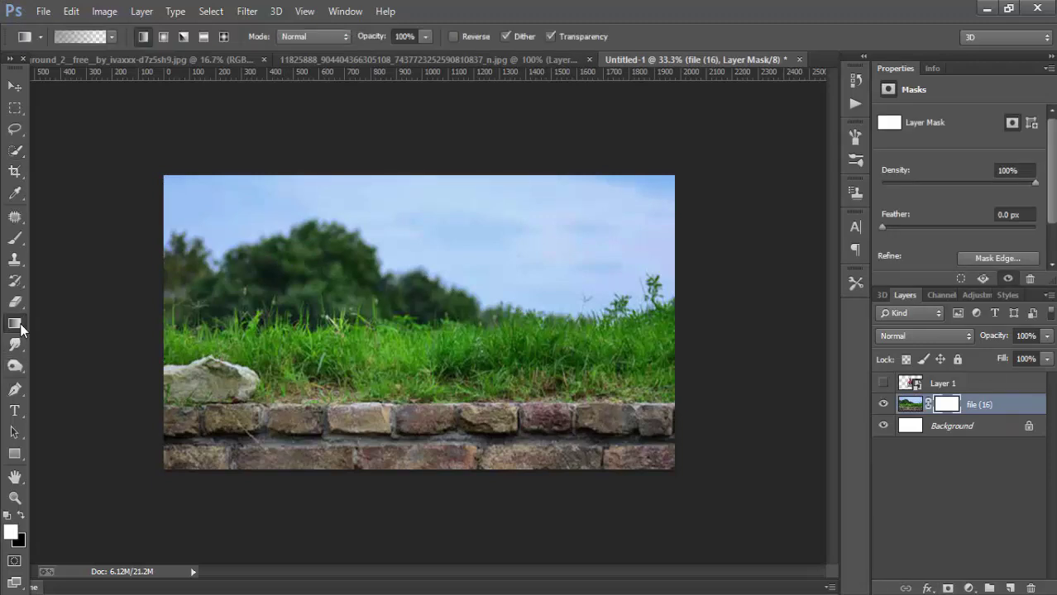
right_click(15, 324)
left_click(83, 314)
left_click(108, 34)
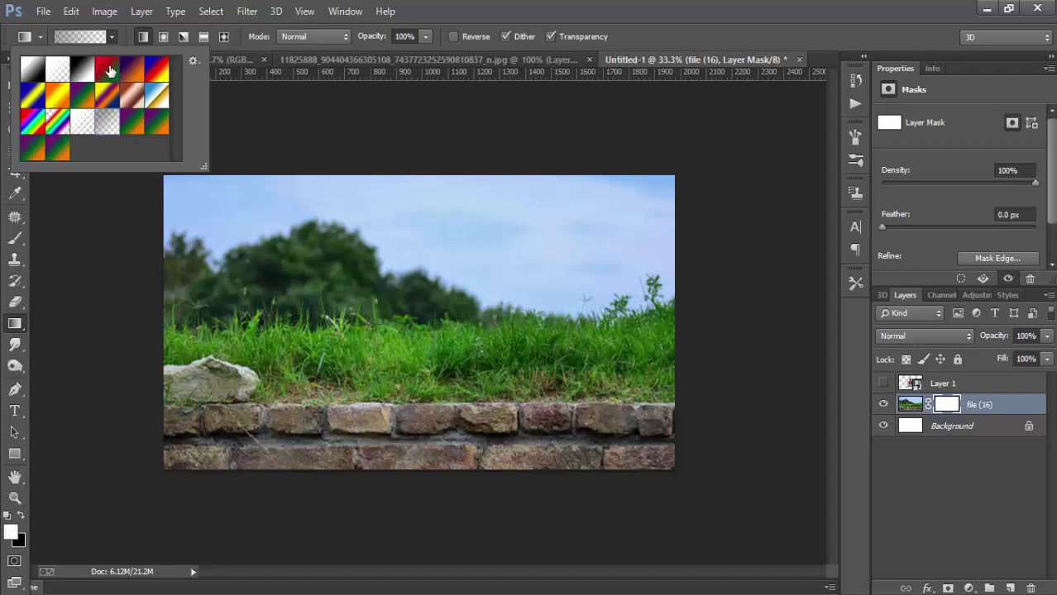
left_click(334, 124)
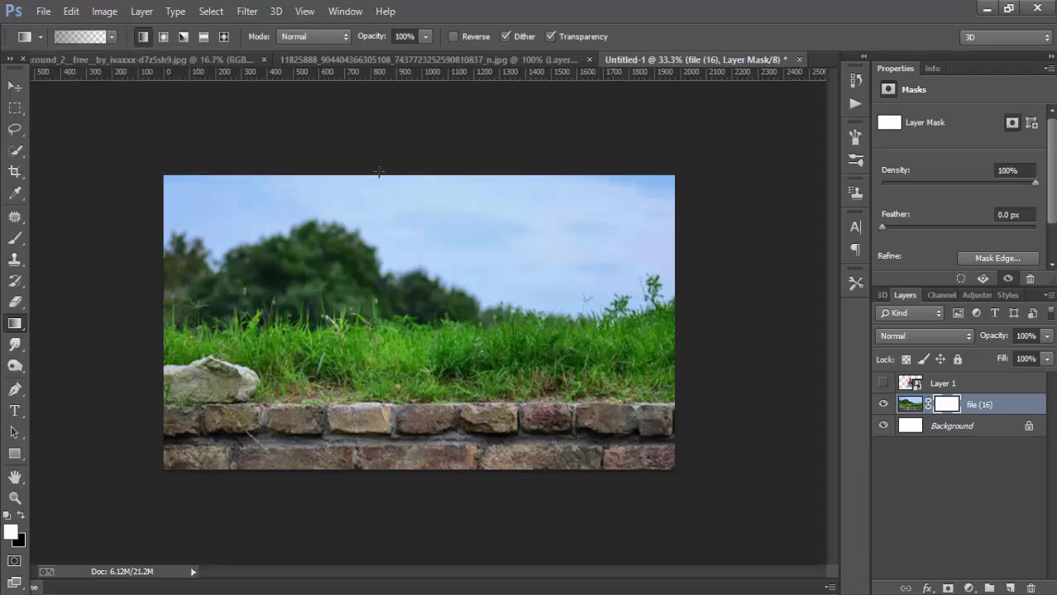
Drag gradients downward on the mask to fade the sky and treetops to white
left_click_drag(390, 161, 406, 258)
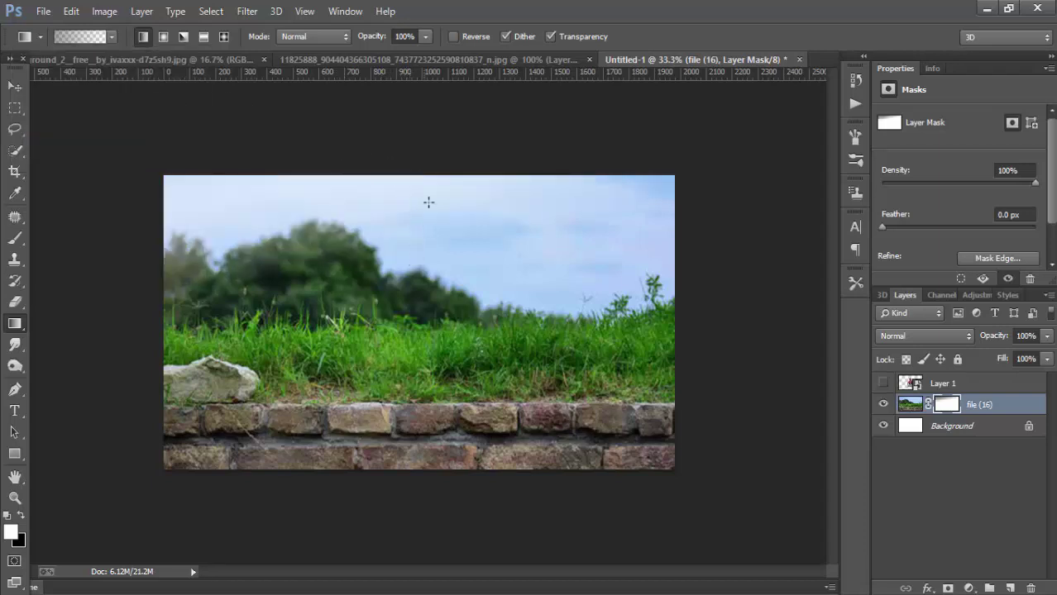
mouse_move(430, 199)
left_mouse_down()
mouse_move(442, 256)
mouse_move(444, 213)
mouse_move(427, 309)
left_mouse_up()
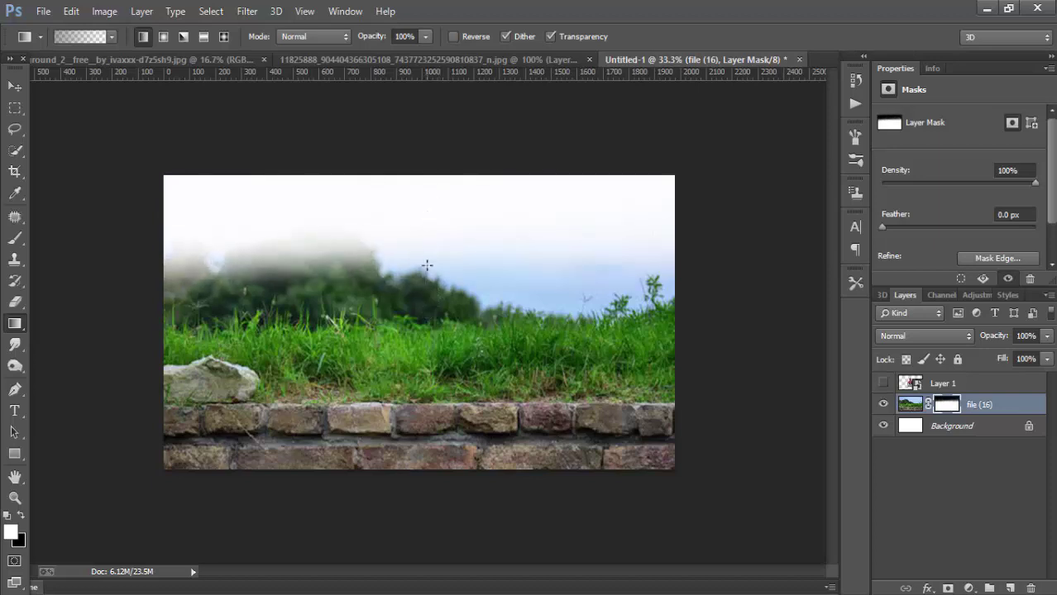
left_click_drag(415, 250, 418, 322)
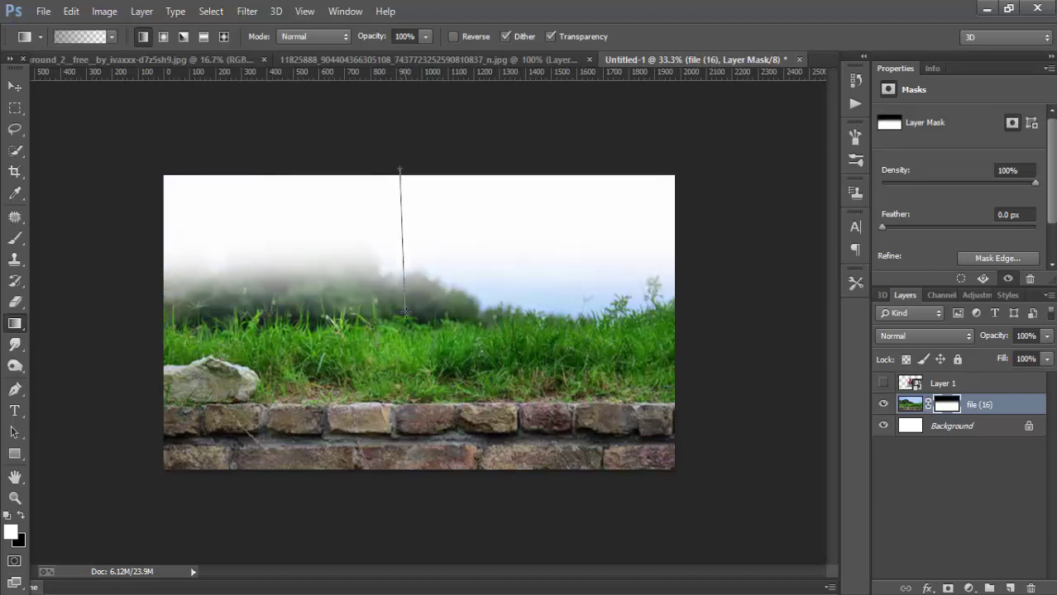
left_click_drag(405, 248, 405, 305)
mouse_move(414, 258)
left_mouse_down()
mouse_move(411, 223)
mouse_move(386, 283)
left_mouse_up()
left_click_drag(388, 201, 406, 323)
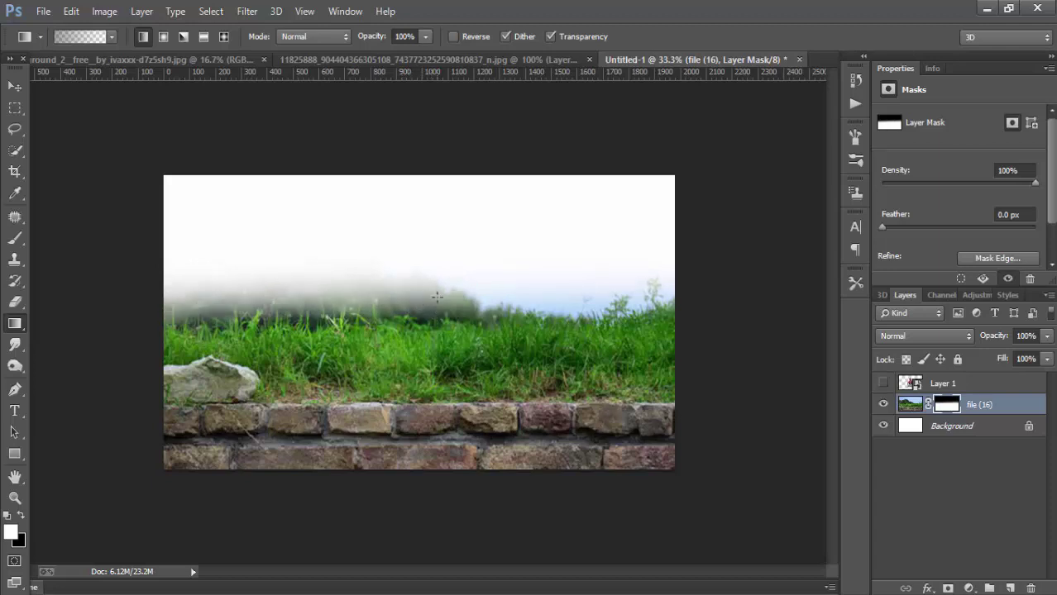
mouse_move(435, 248)
left_mouse_down()
mouse_move(437, 293)
mouse_move(472, 306)
left_mouse_up()
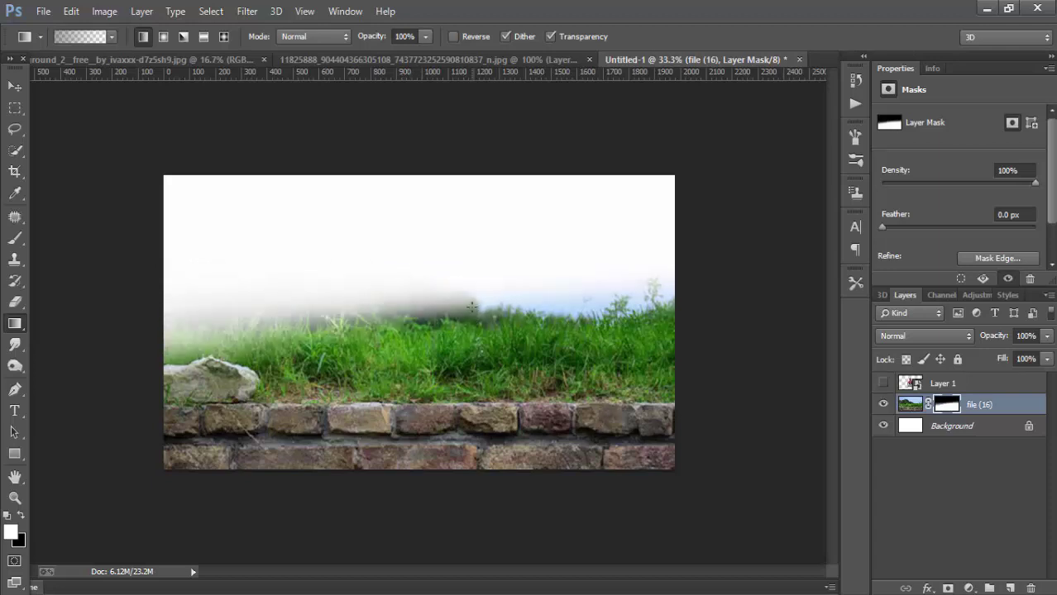
Undo the bad gradient passes and apply a short fade just above the grass
left_click(71, 11)
left_click(91, 25)
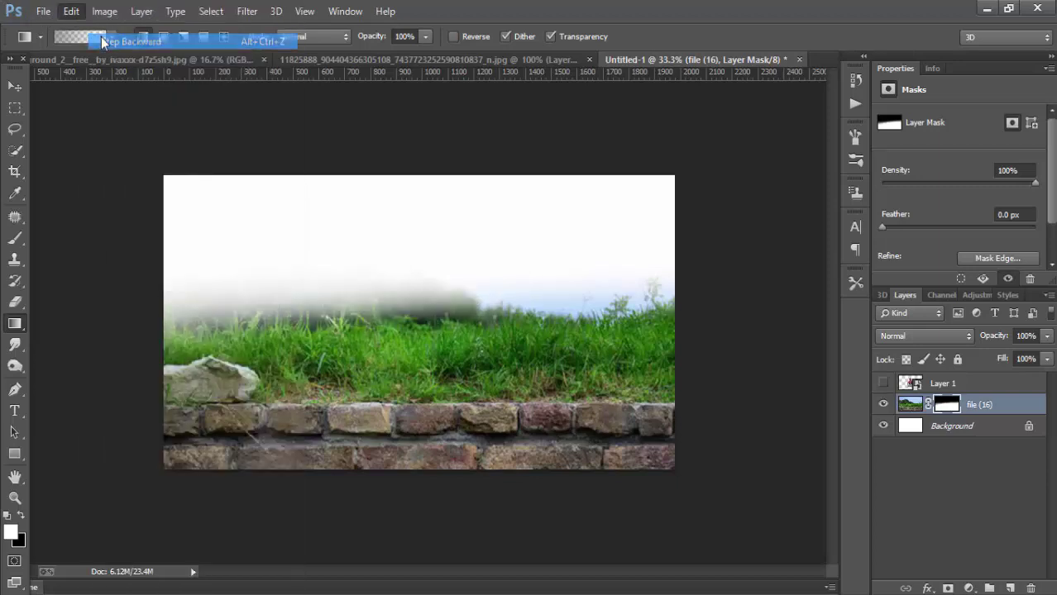
left_click_drag(558, 266, 472, 302)
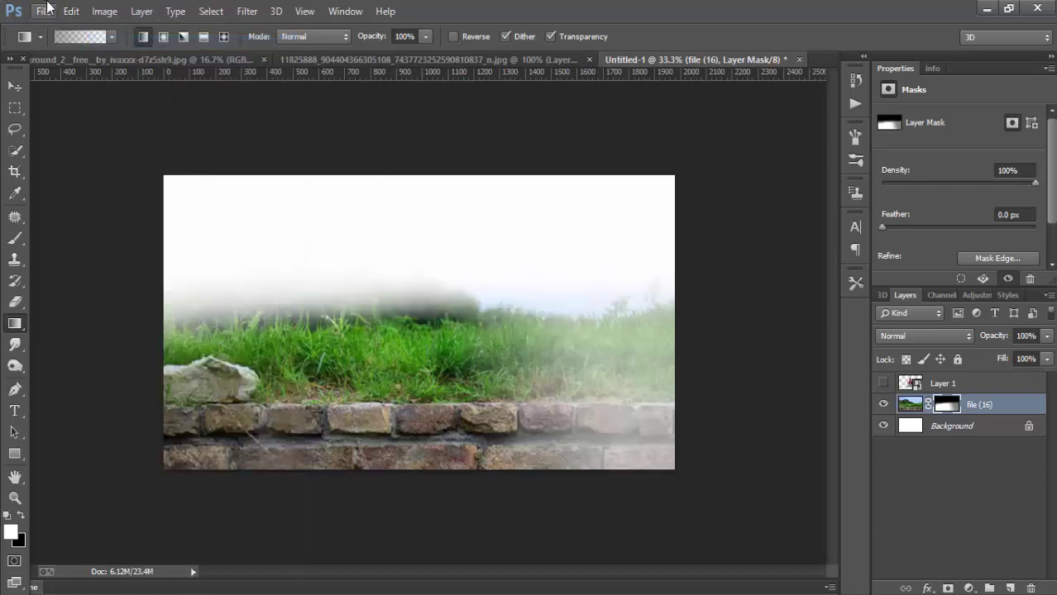
left_click(71, 11)
left_click(108, 10)
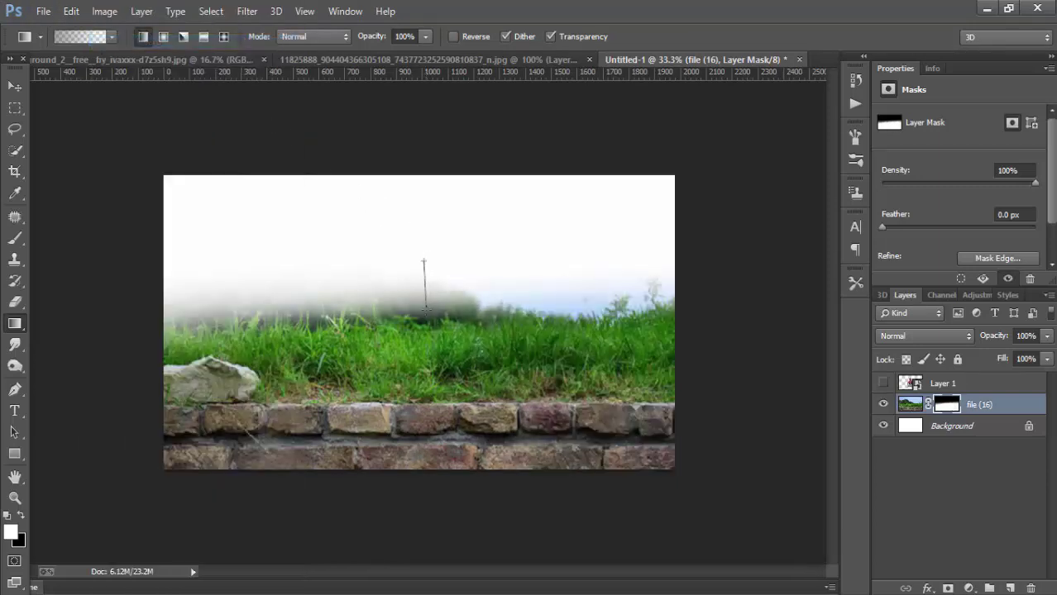
left_click_drag(424, 309, 420, 331)
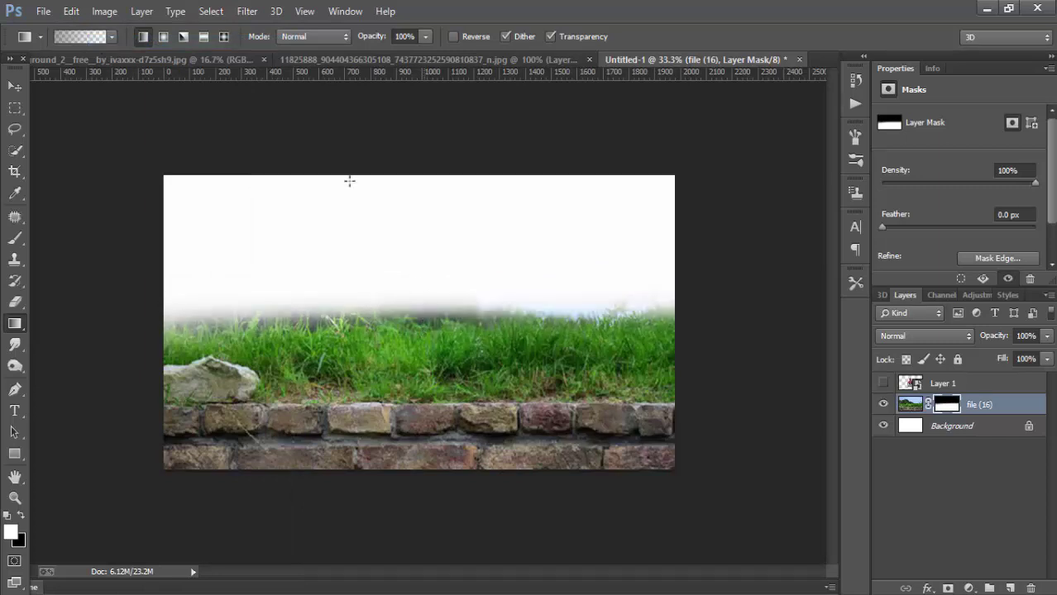
left_click(43, 11)
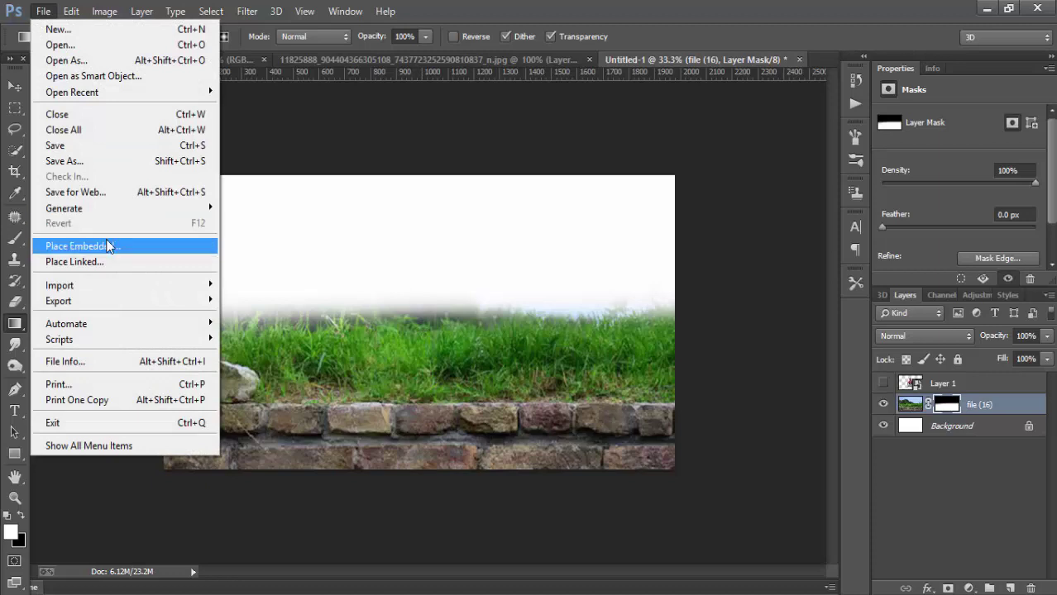
Place Embedded from STOCK (E:), browsing sTOCK > STOCK > STOCK > Stock
left_click(107, 241)
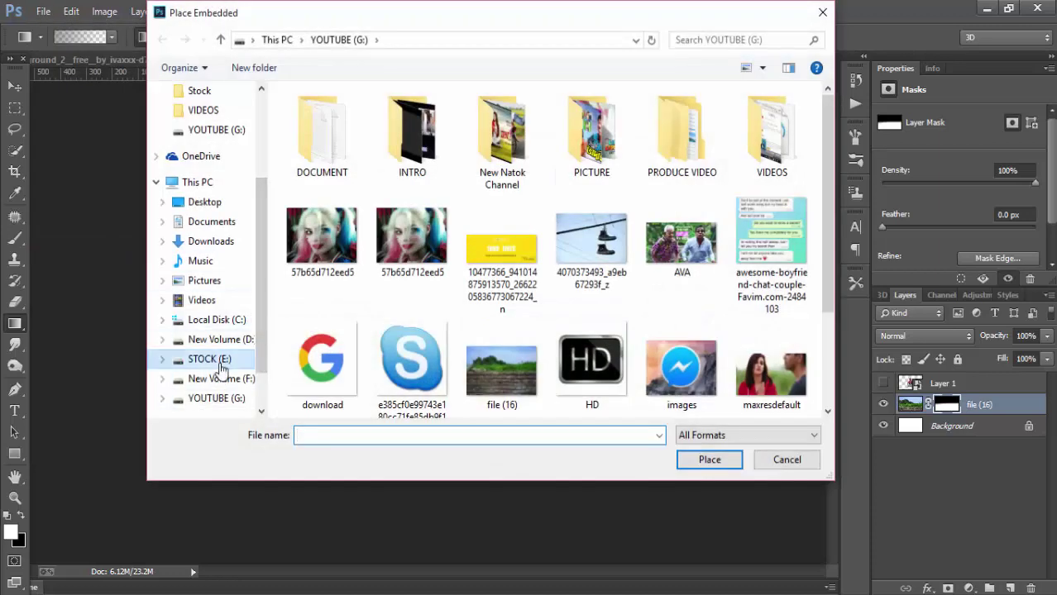
left_click(220, 364)
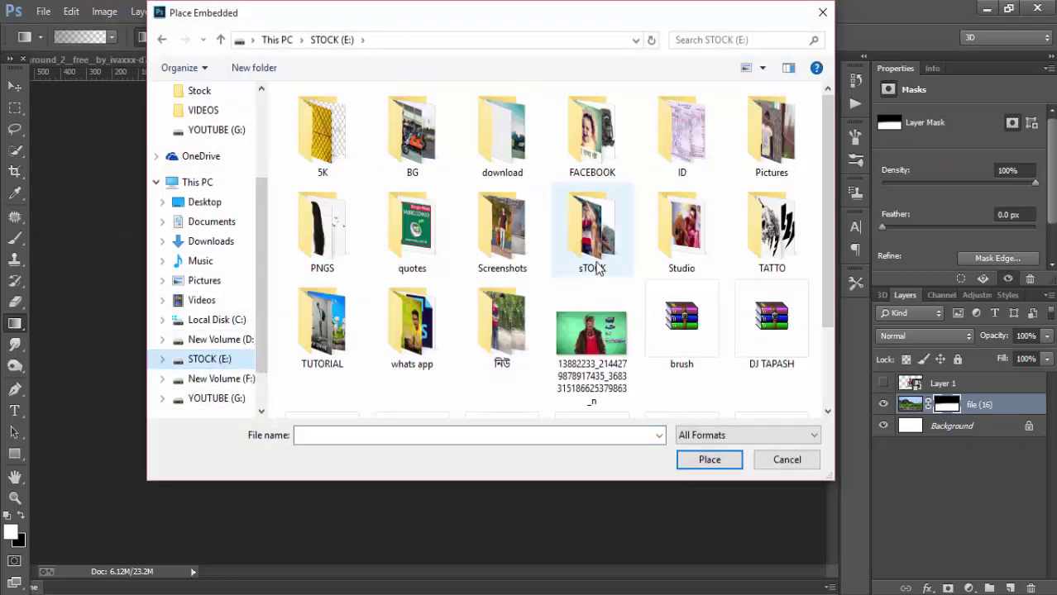
double_click(597, 216)
double_click(617, 150)
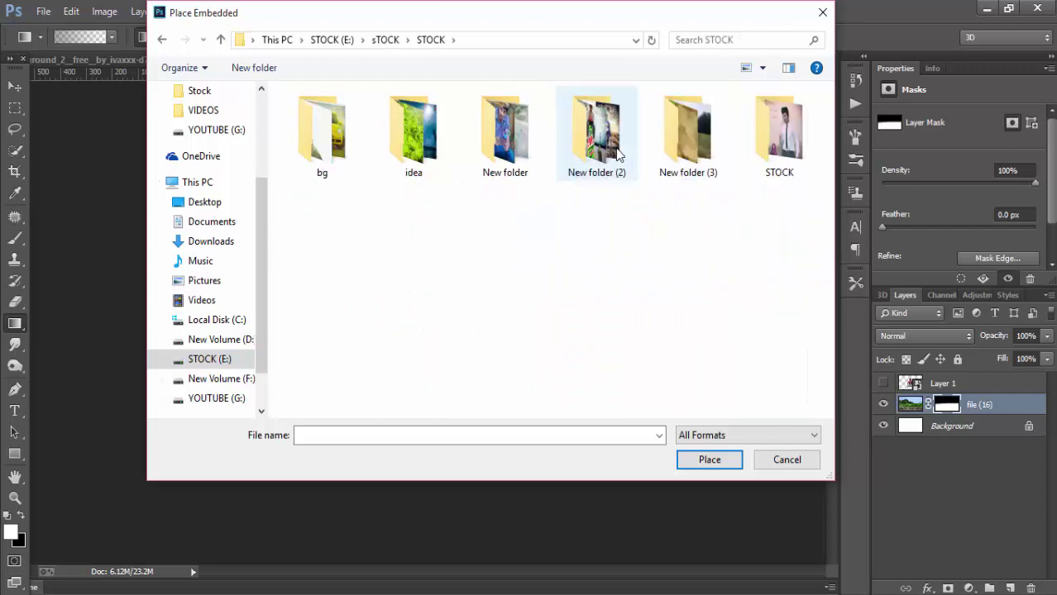
double_click(780, 155)
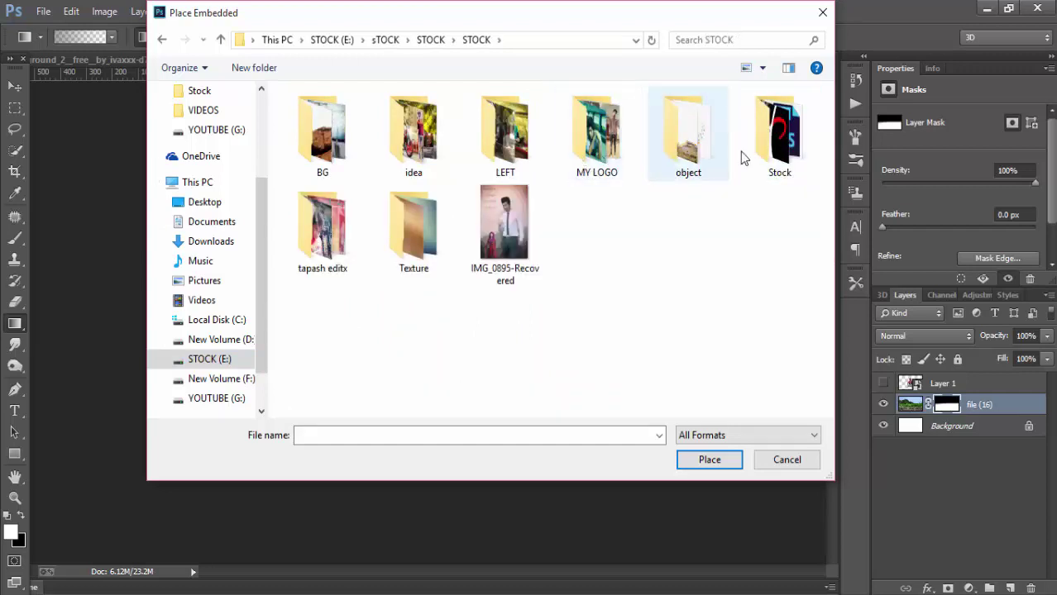
double_click(777, 140)
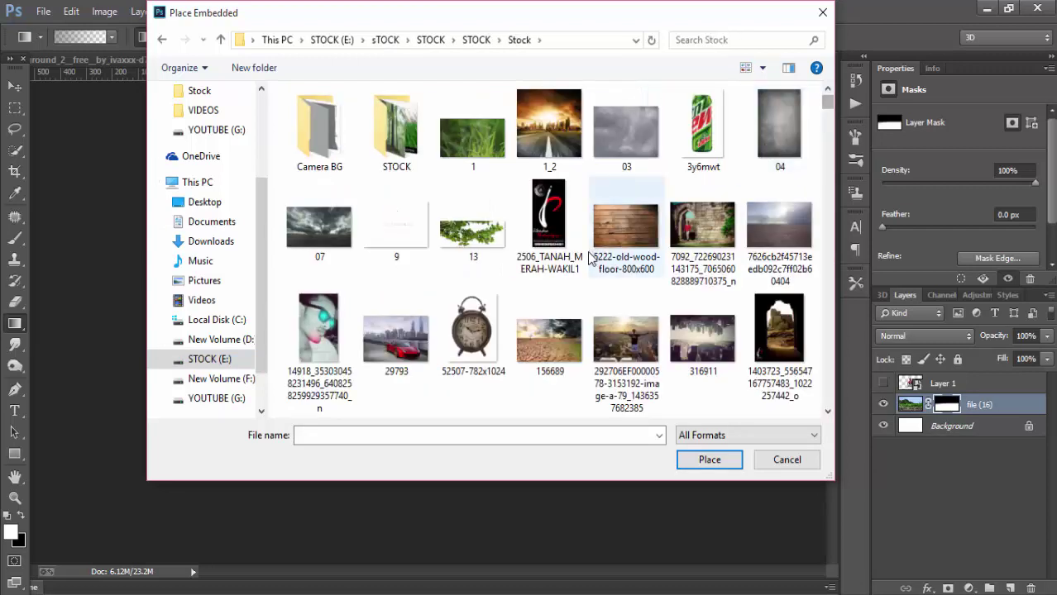
Select the background_2 brick-wall image and place it into the composite
scroll(590, 256, "down", 2)
scroll(590, 259, "down", 4)
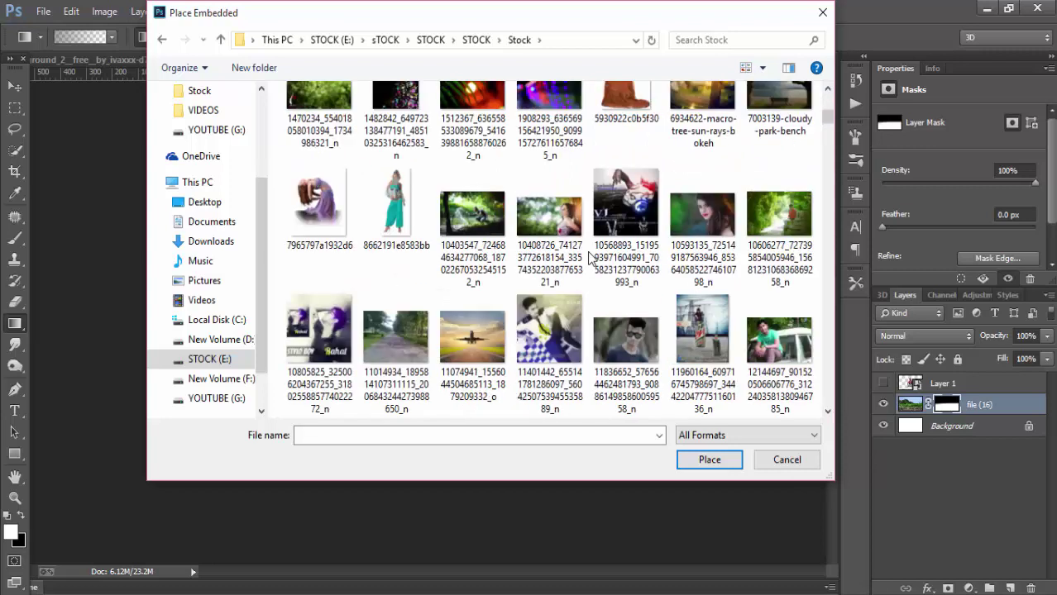
scroll(590, 259, "down", 3)
scroll(589, 259, "down", 3)
scroll(589, 259, "up", 2)
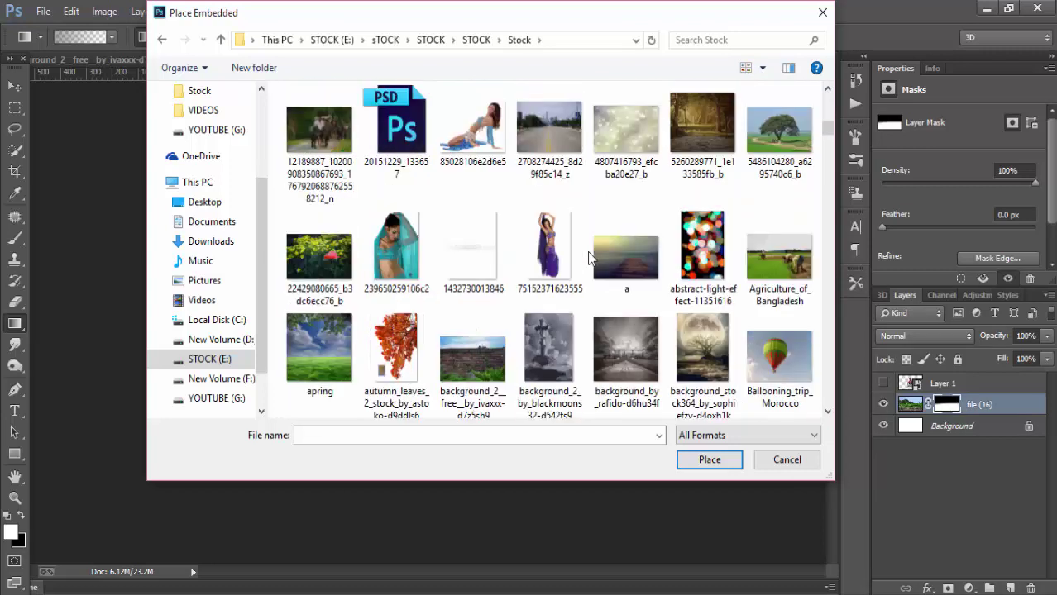
left_click(477, 362)
left_click(706, 463)
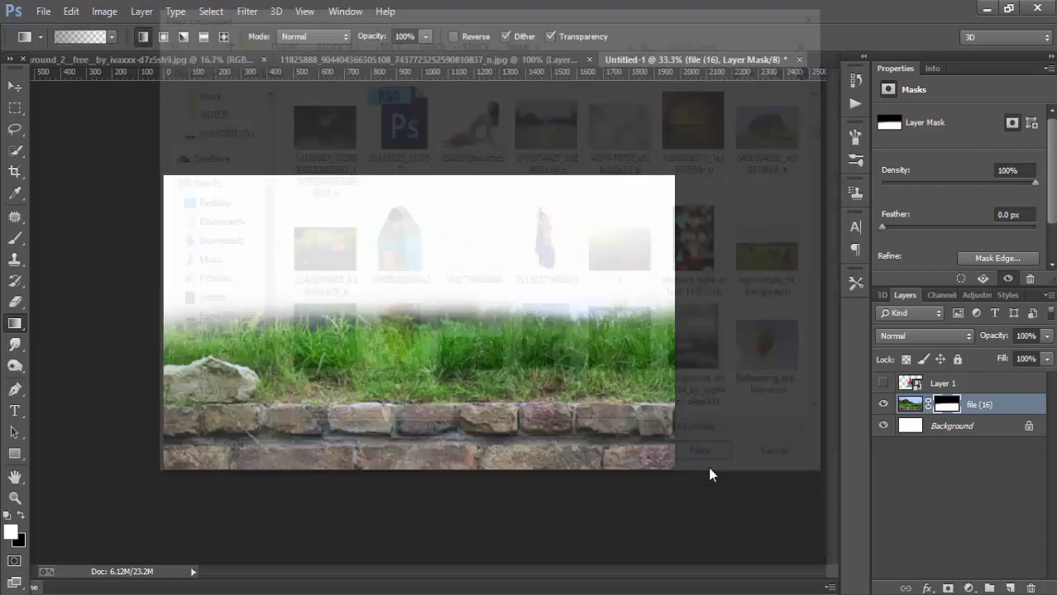
Enlarge the background_2 photo about 289% so its sky covers the canvas, and commit
left_click_drag(484, 294, 398, 269)
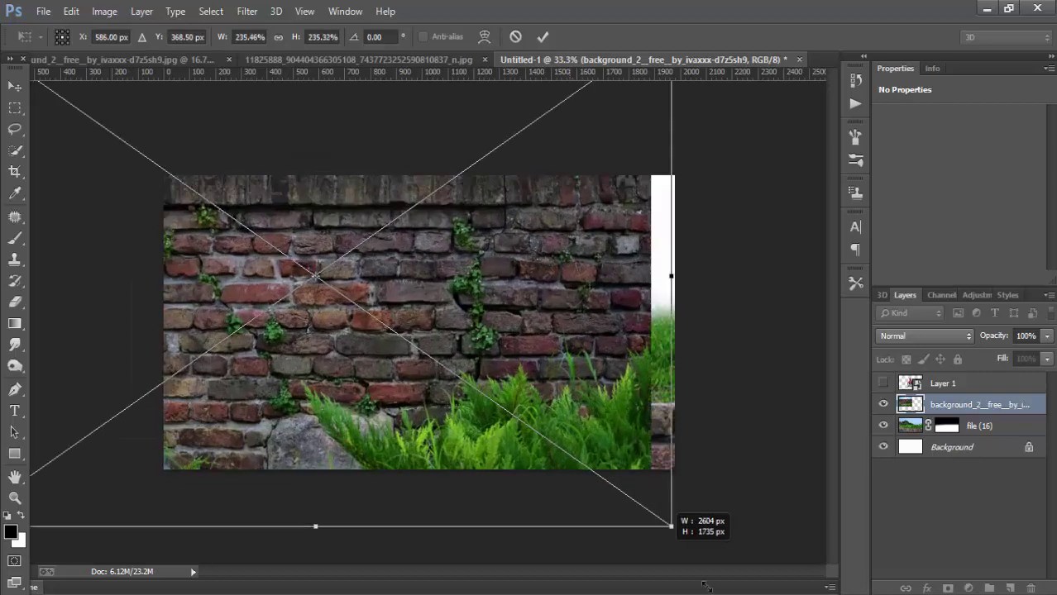
left_click_drag(459, 378, 728, 538)
left_click_drag(343, 128, 468, 336)
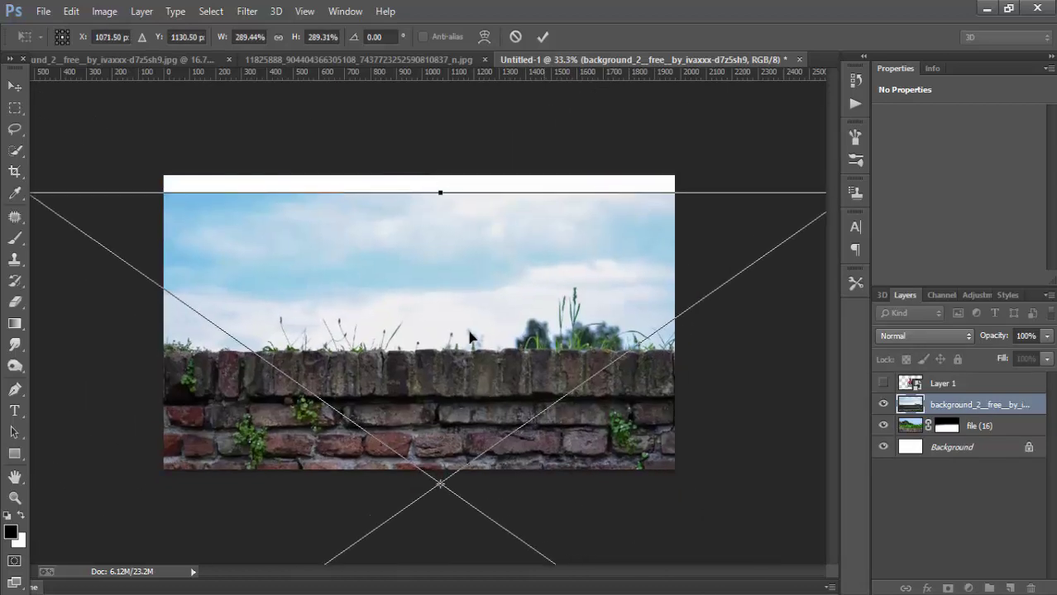
right_click(406, 272)
left_click(413, 279)
key("g")
Rasterize the background_2 layer and move it below the file (16) layer
right_click(973, 405)
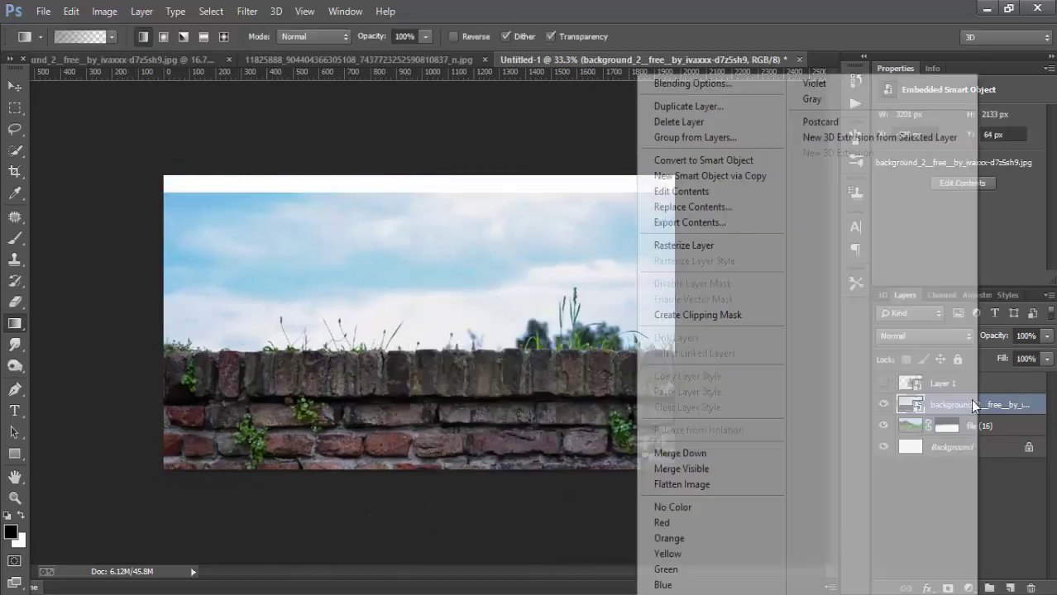
left_click(716, 246)
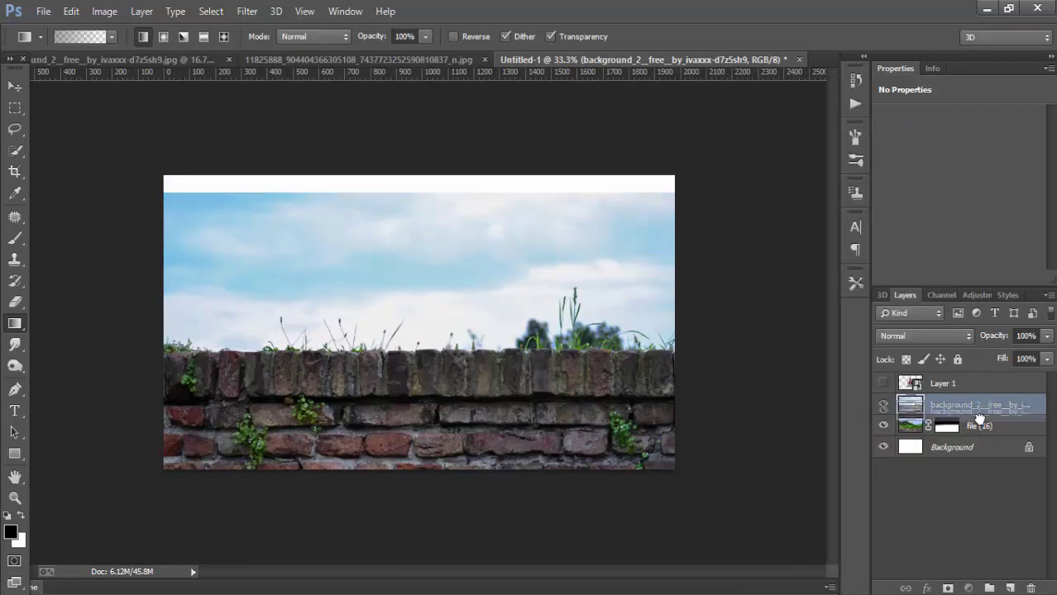
left_click_drag(978, 419, 980, 432)
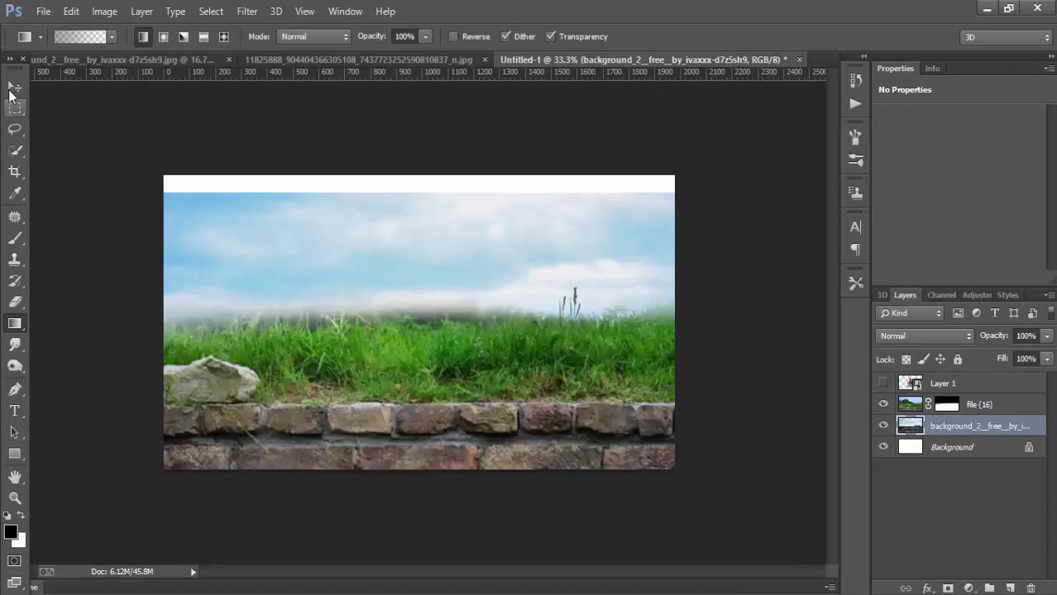
Reposition the sky background layer to close the white gap at the top
left_click(14, 86)
left_click_drag(301, 249, 342, 232)
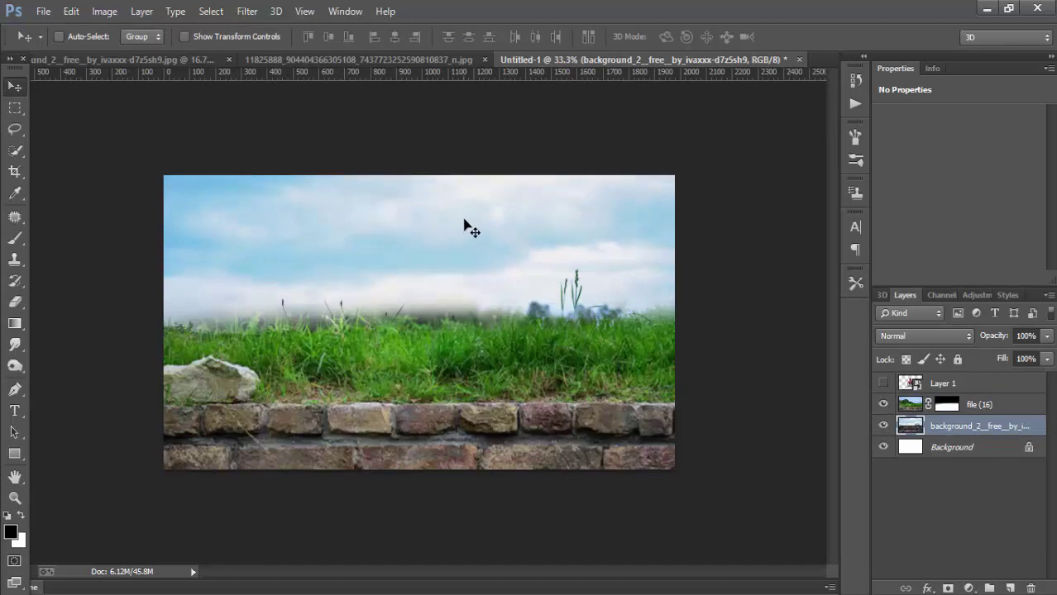
left_click_drag(468, 220, 476, 224)
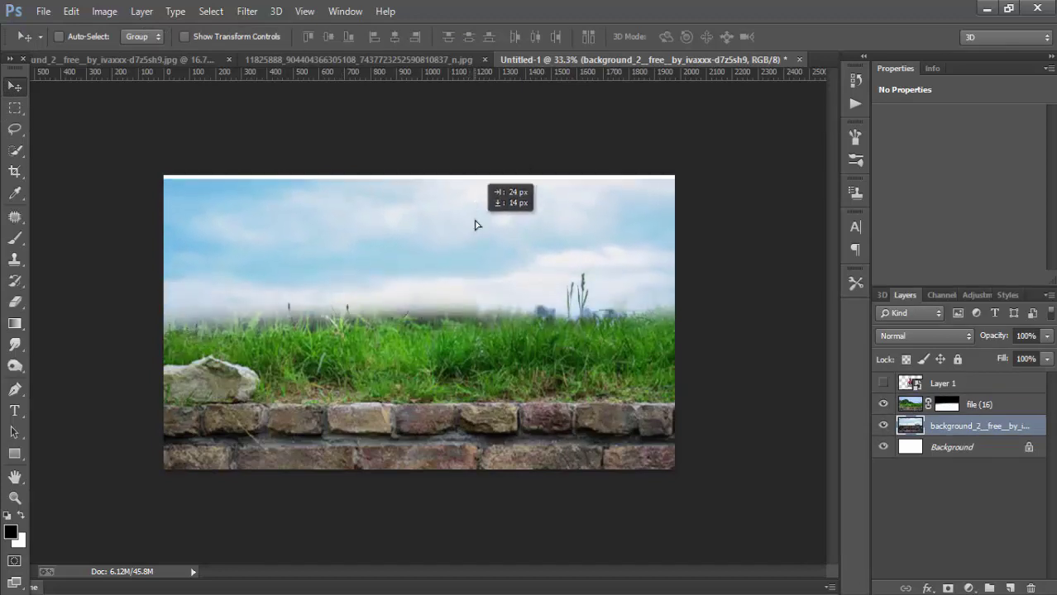
left_click_drag(475, 225, 473, 216)
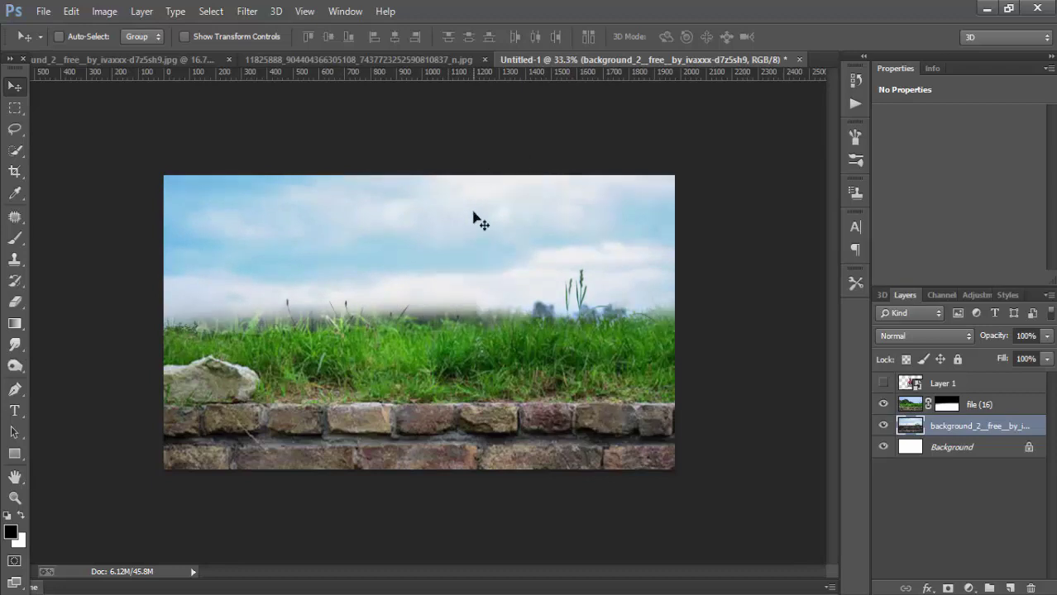
mouse_move(623, 335)
left_mouse_down()
mouse_move(629, 270)
mouse_move(626, 279)
left_mouse_up()
left_click_drag(494, 280, 493, 291)
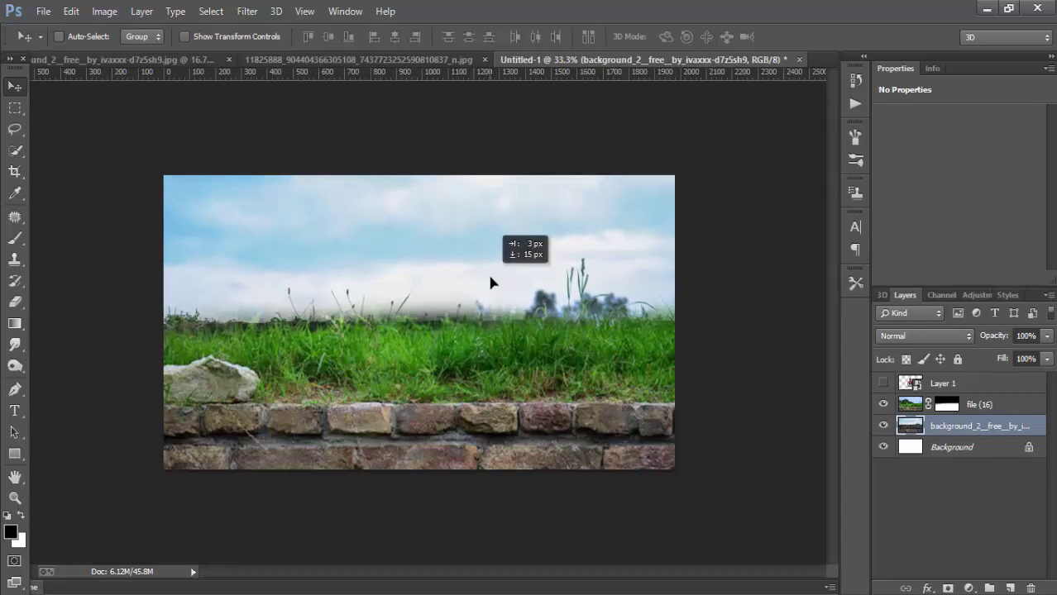
Draw a vertical gradient on the file (16) mask blending the grass top into the sky, undoing the last pass
left_click(945, 406)
left_click(15, 323)
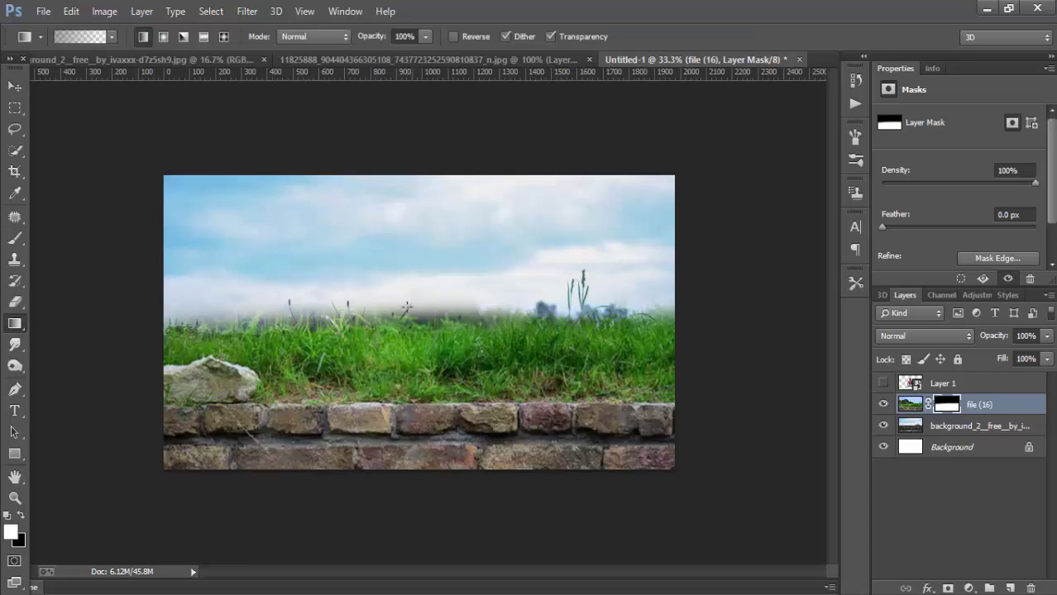
left_click_drag(459, 318, 459, 319)
left_click_drag(449, 246, 452, 318)
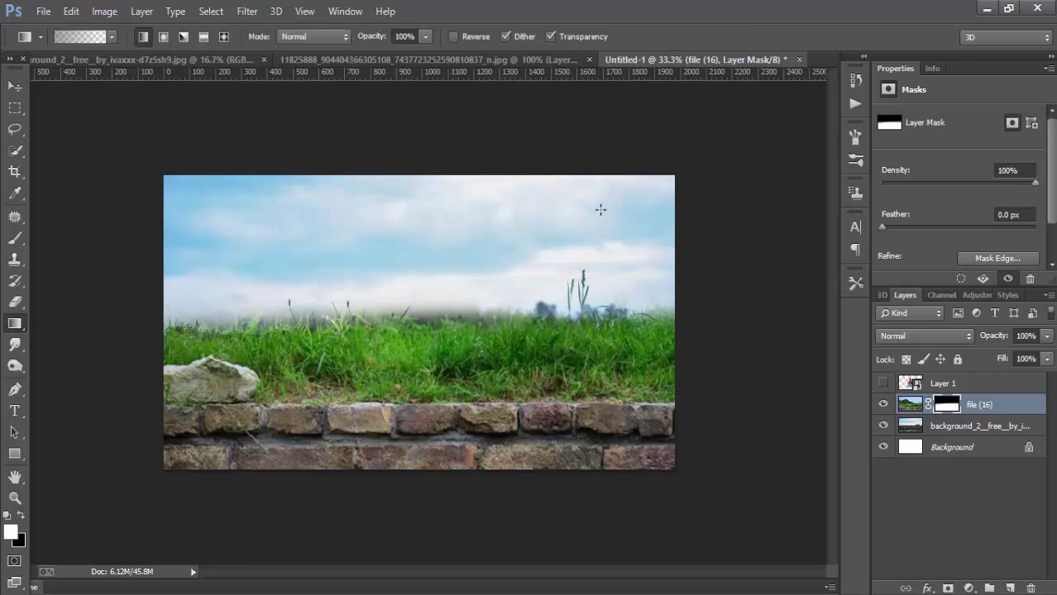
left_click_drag(600, 210, 606, 313)
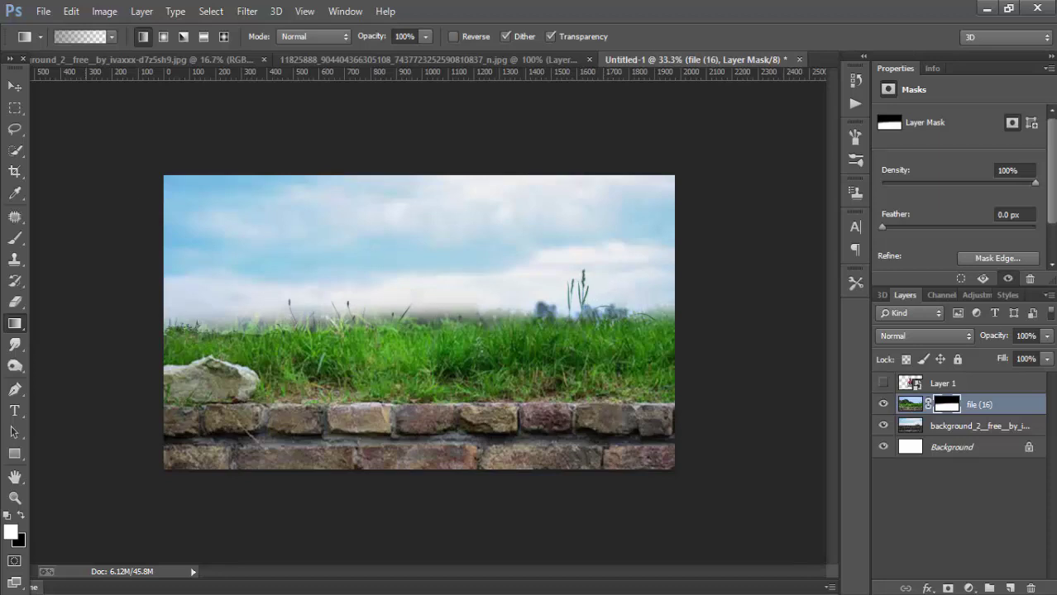
left_click(71, 10)
left_click(102, 26)
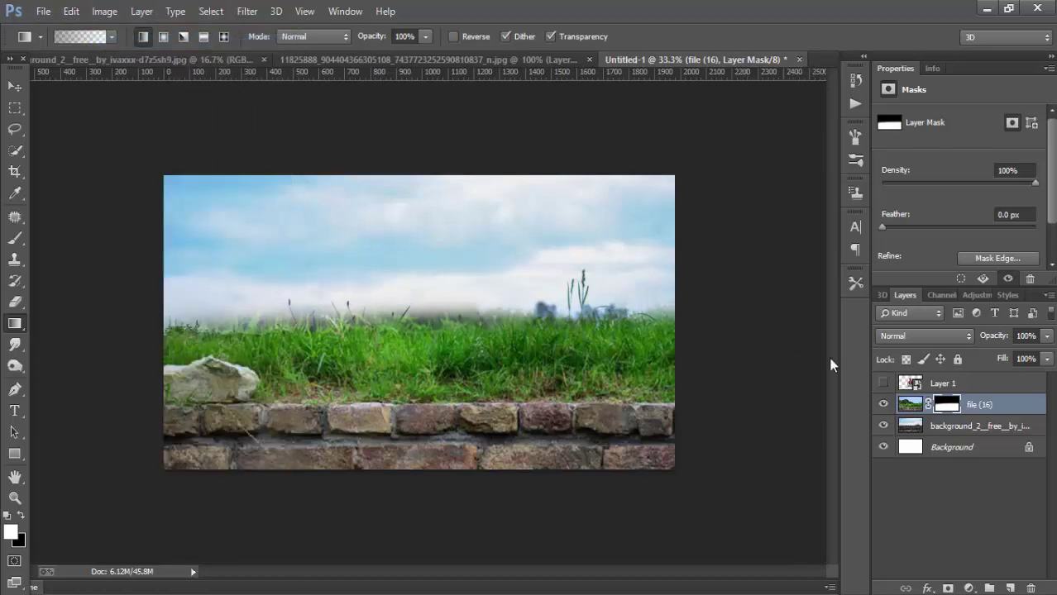
left_click(976, 429)
Shift the sky layer down about 42 px, then nudge the file (16) grass-and-wall layer into place
left_click(14, 86)
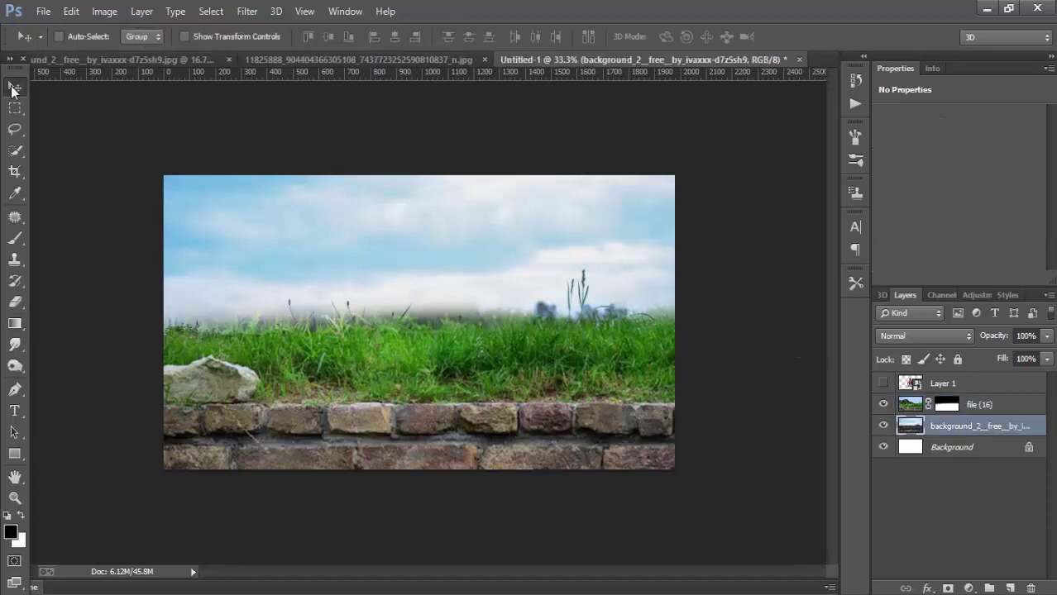
mouse_move(439, 415)
left_mouse_down()
mouse_move(441, 426)
mouse_move(440, 409)
left_mouse_up()
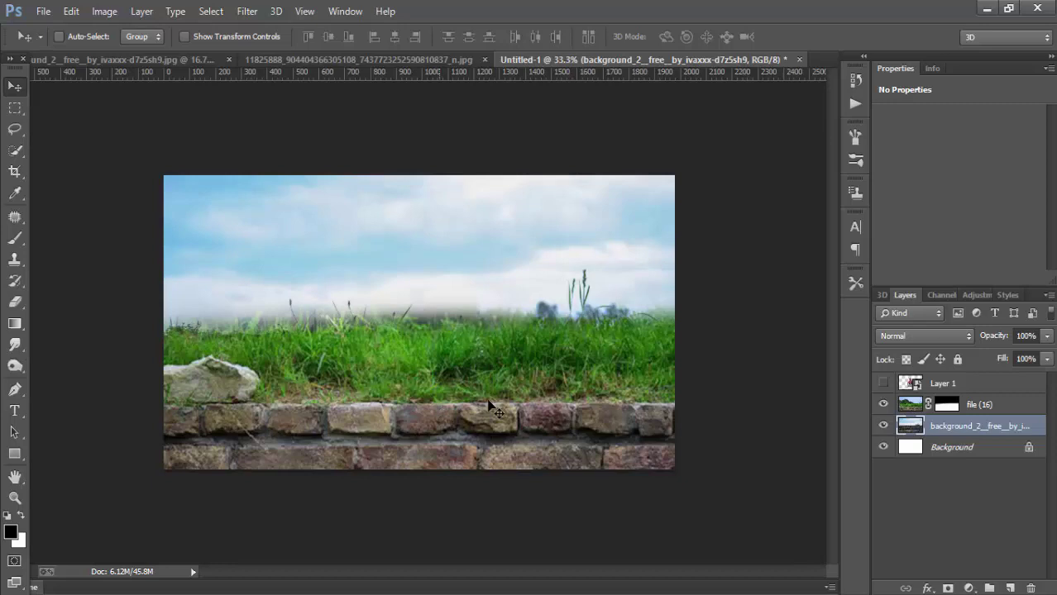
left_click(1010, 402)
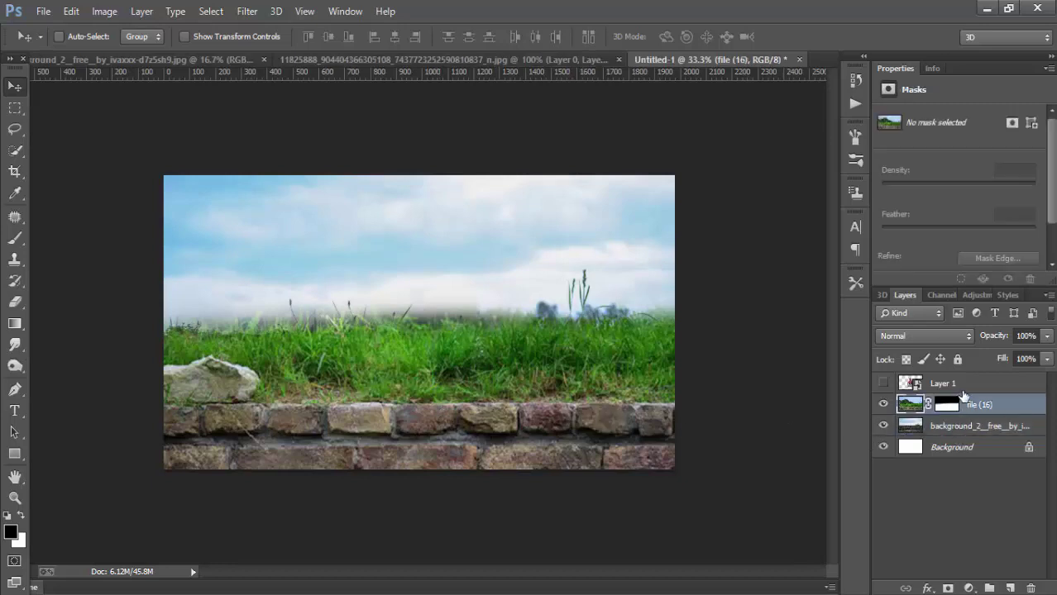
left_click(964, 428)
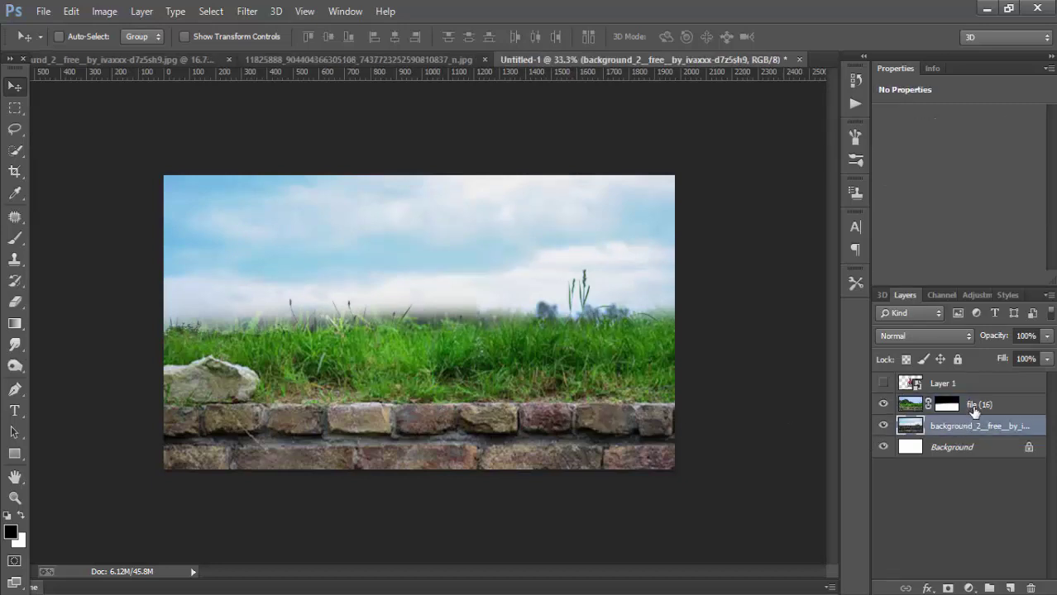
left_click(984, 405)
left_click_drag(582, 419, 584, 417)
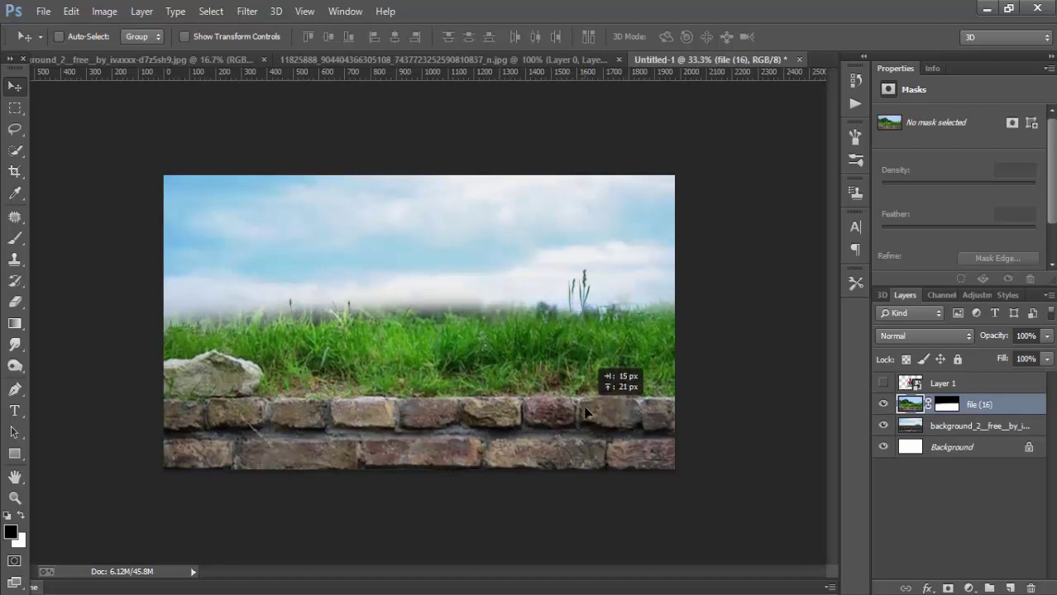
mouse_move(583, 412)
left_mouse_down()
mouse_move(587, 386)
mouse_move(588, 412)
left_mouse_up()
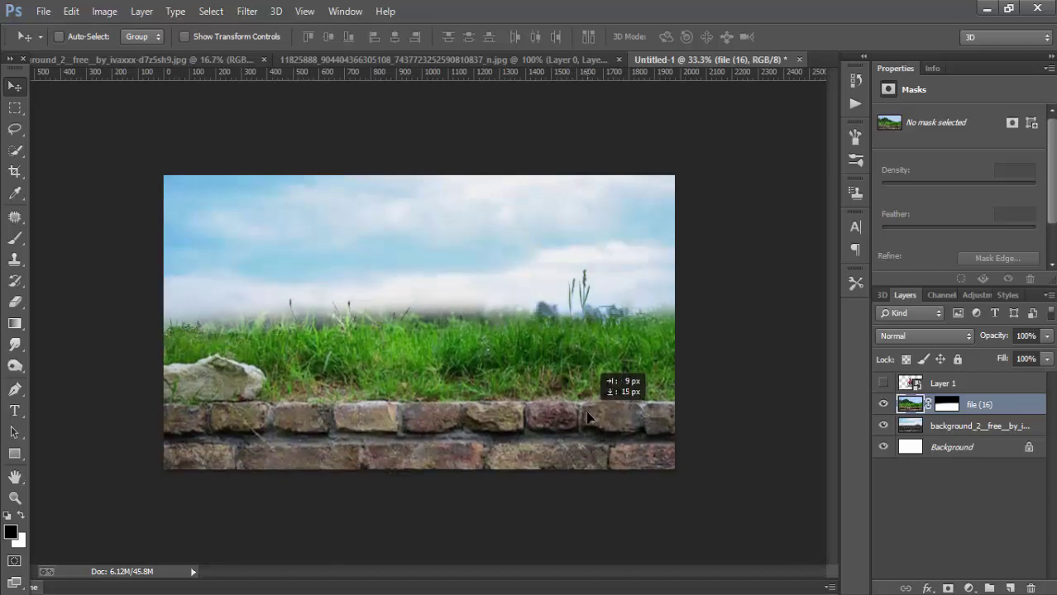
left_click_drag(588, 412, 588, 416)
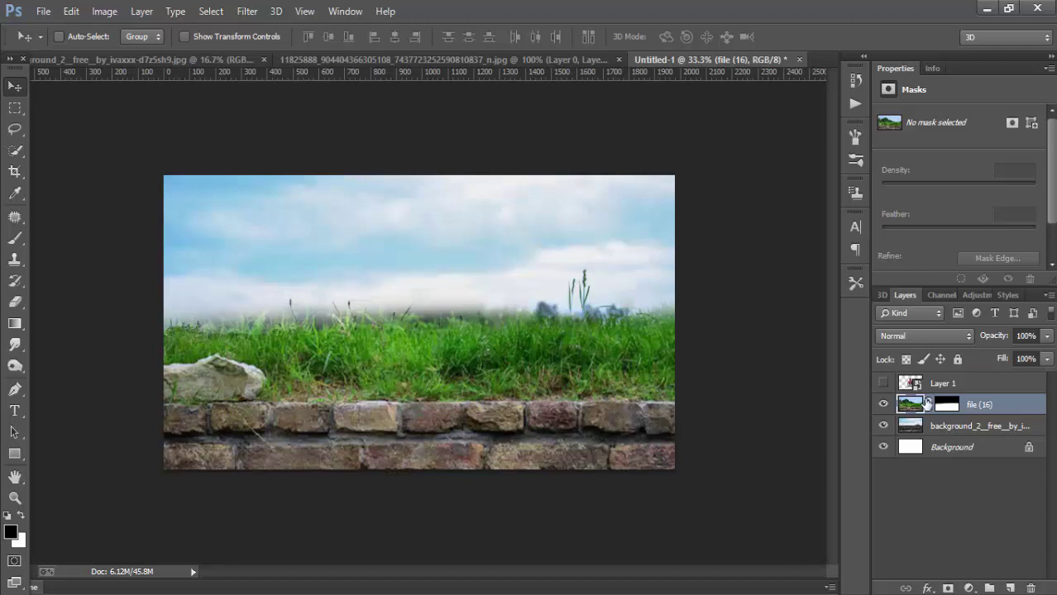
Select the sky background together with file (16) and merge them into one layer
left_click(963, 423, "ctrl")
right_click(963, 421)
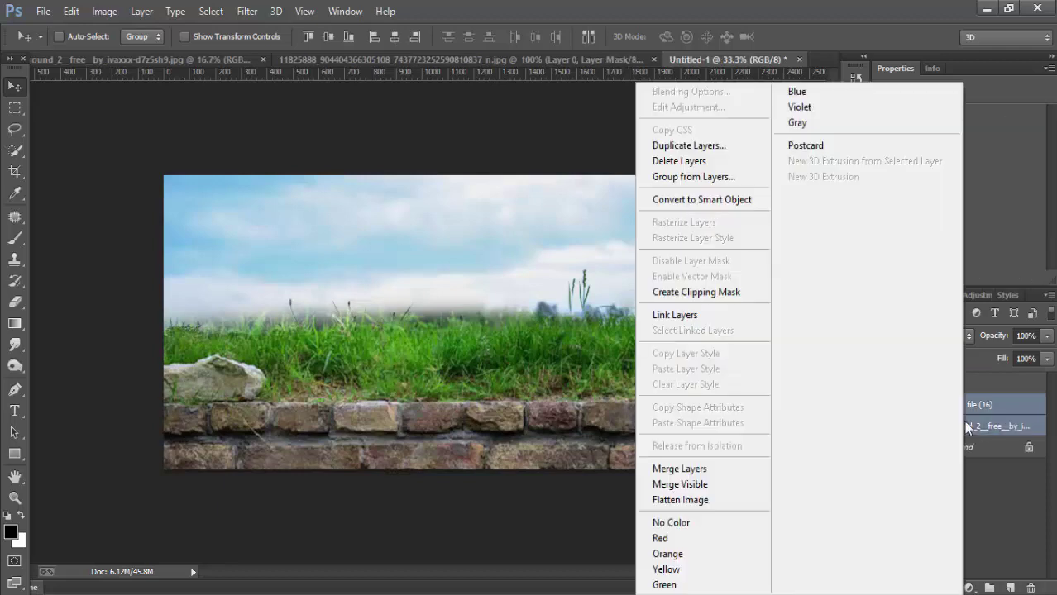
left_click(694, 469)
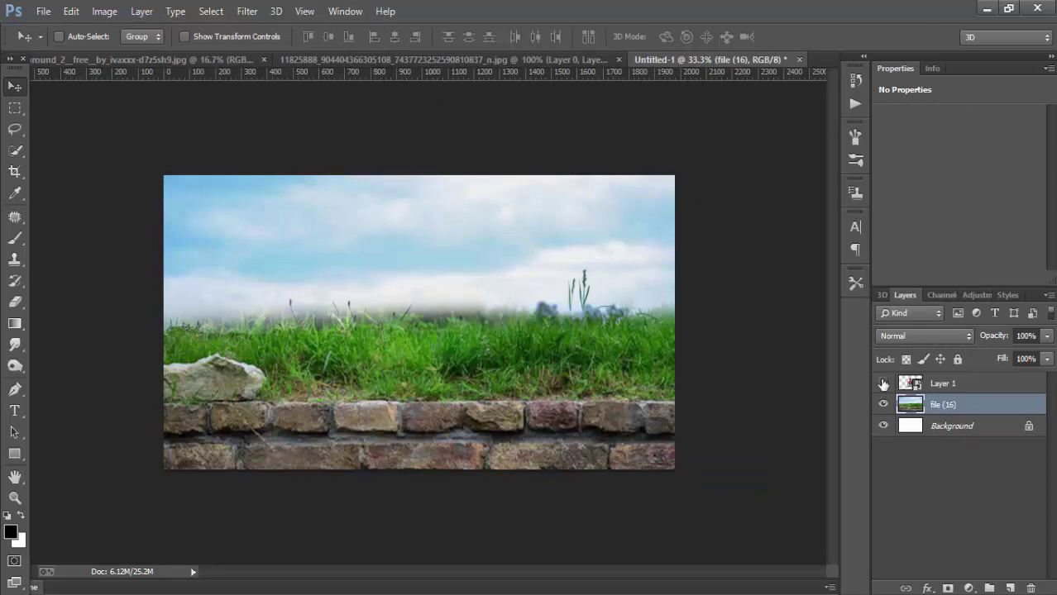
left_click(247, 11)
Open the Camera Raw Filter on file (16) and raise Clarity to +31
left_click(273, 105)
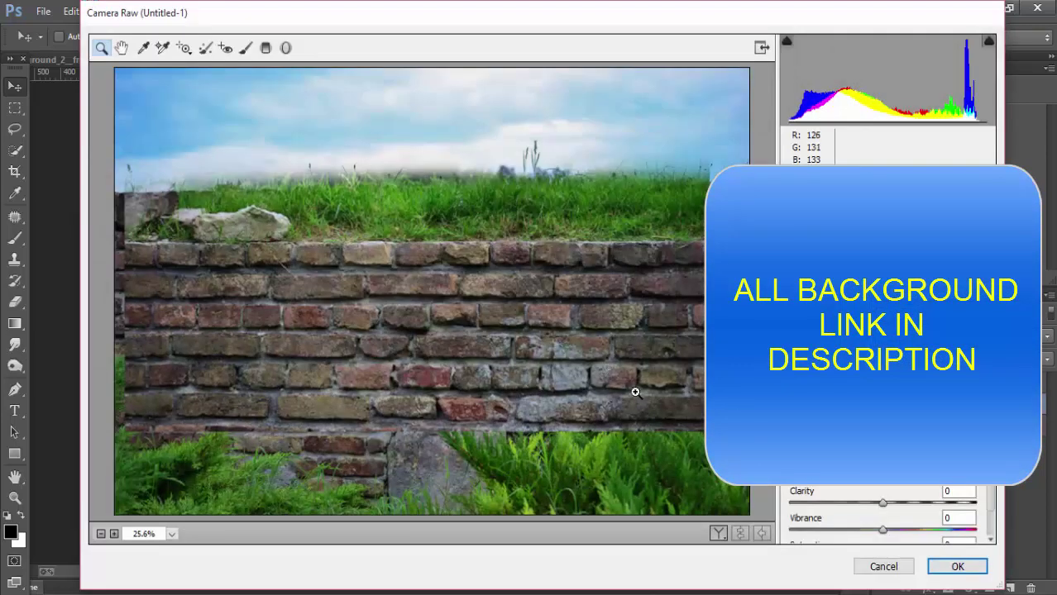
left_click_drag(882, 504, 912, 503)
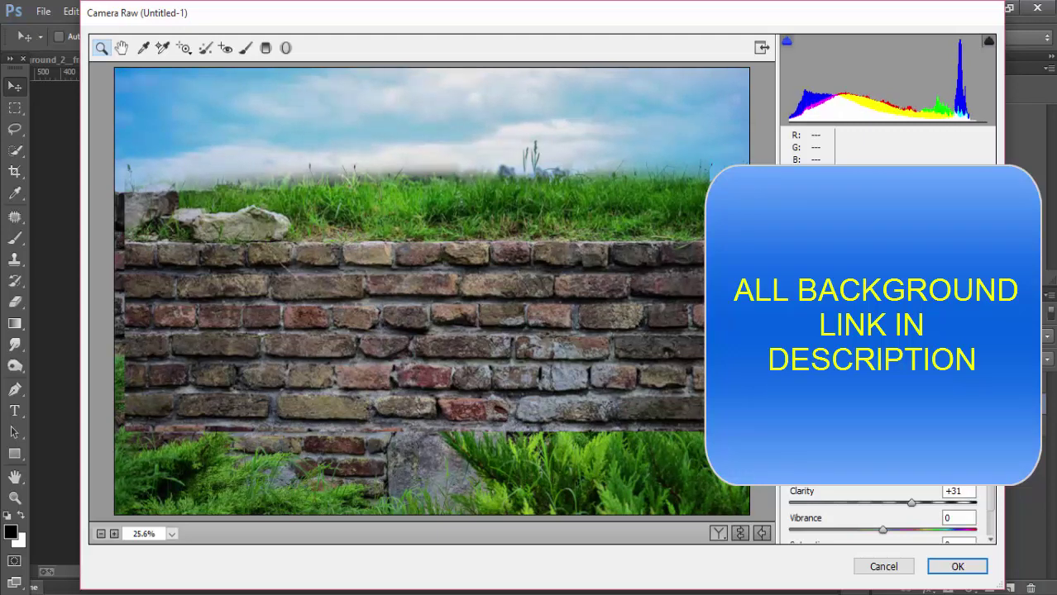
key("ctrl+alt+3")
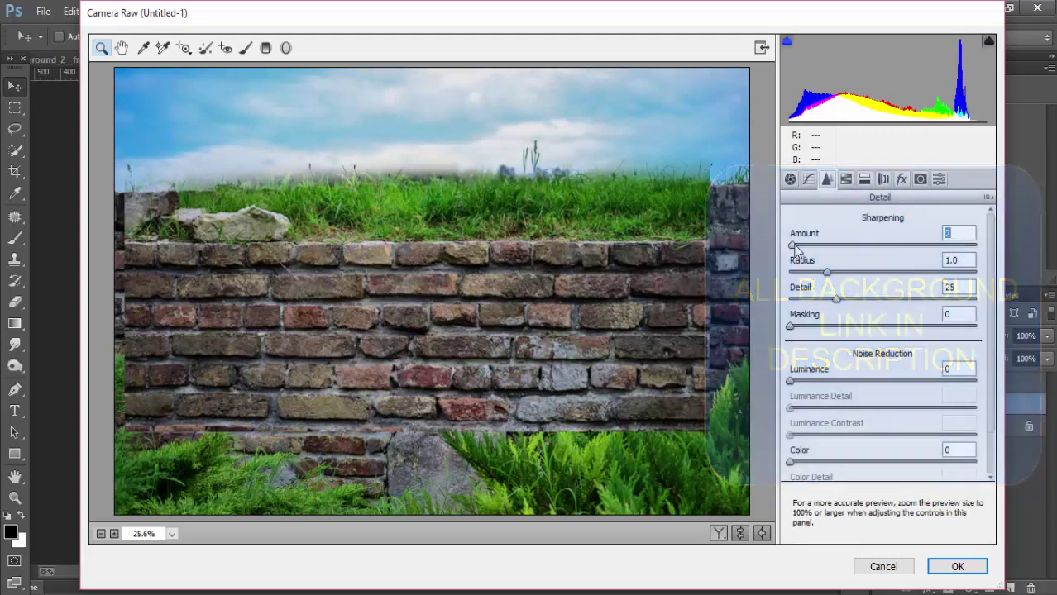
Boost HSL saturation for Greens, Yellows (+46) and Blues for a deeper sky
left_click(845, 178)
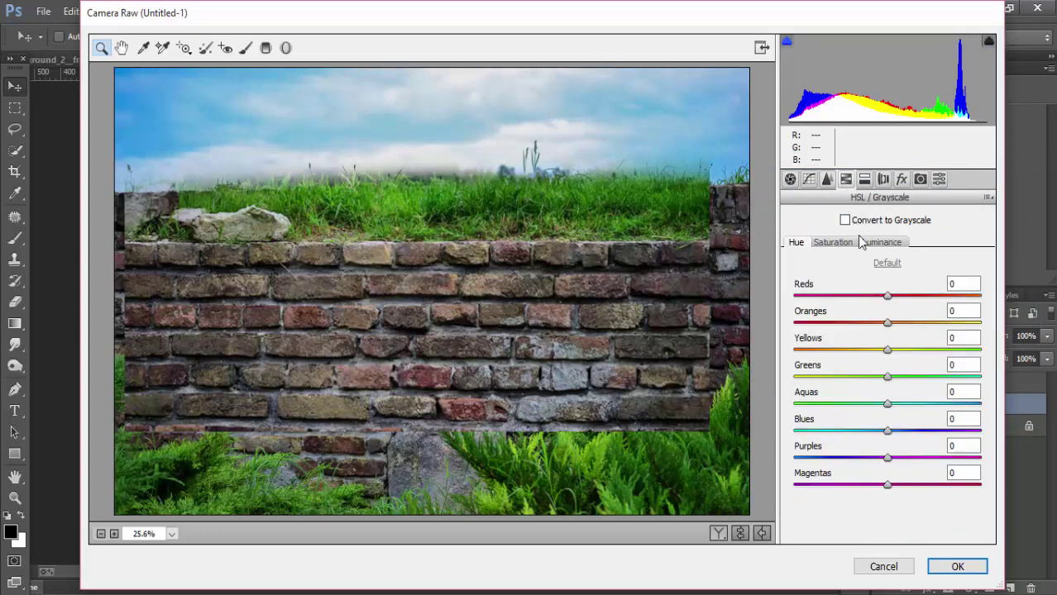
left_click(835, 243)
left_click_drag(887, 376, 942, 377)
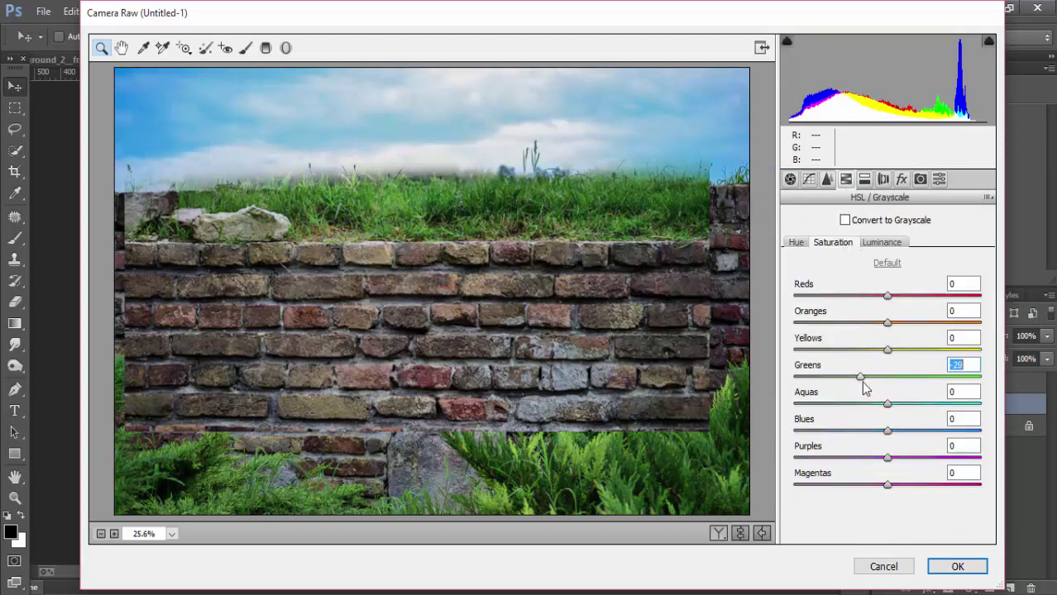
left_click_drag(887, 349, 929, 349)
left_click_drag(887, 433, 969, 432)
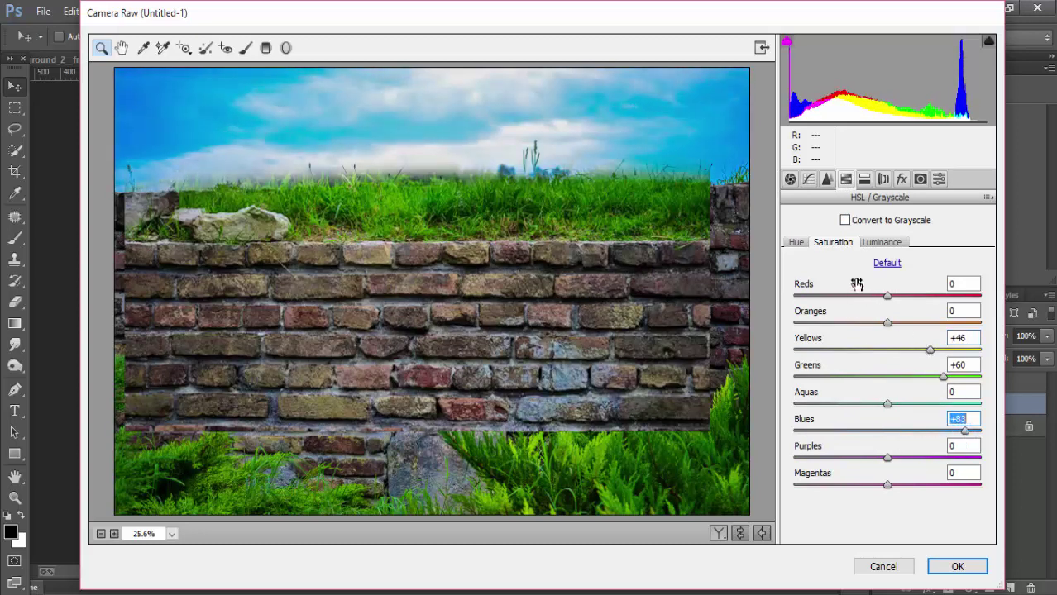
Shift Greens hue to -36, brighten Greens luminance, and apply the Camera Raw adjustments
left_click(800, 245)
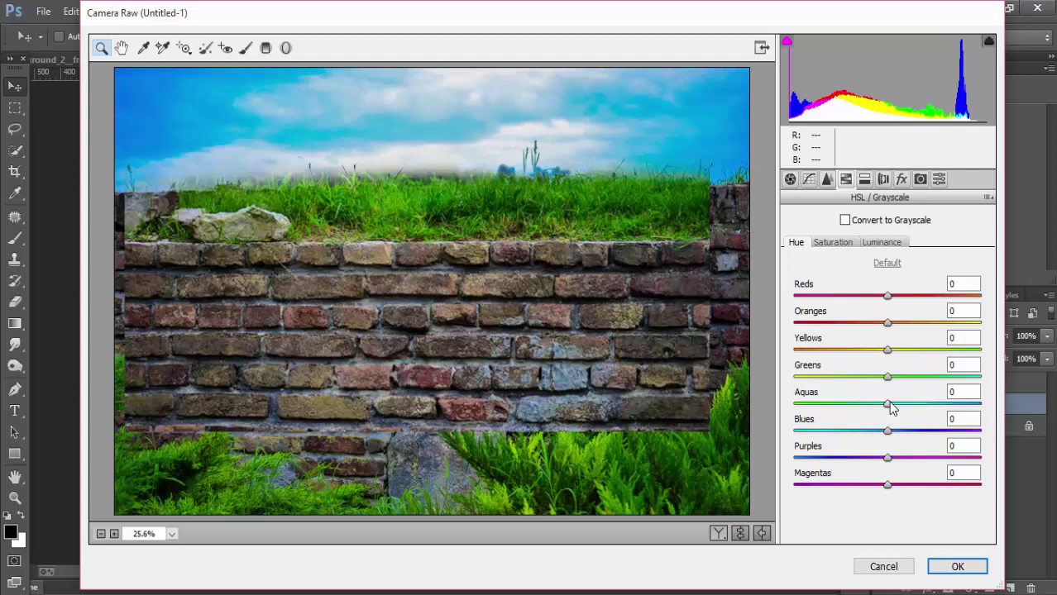
mouse_move(887, 377)
left_mouse_down()
mouse_move(858, 379)
mouse_move(869, 380)
mouse_move(868, 354)
mouse_move(850, 349)
mouse_move(931, 351)
mouse_move(883, 347)
mouse_move(861, 378)
mouse_move(845, 378)
left_mouse_up()
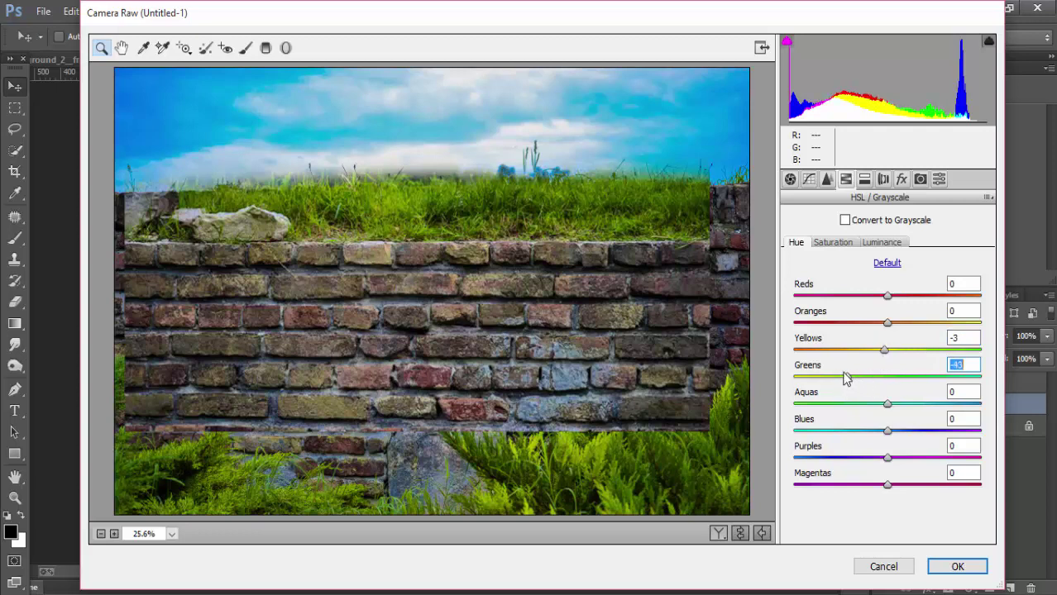
left_click(878, 244)
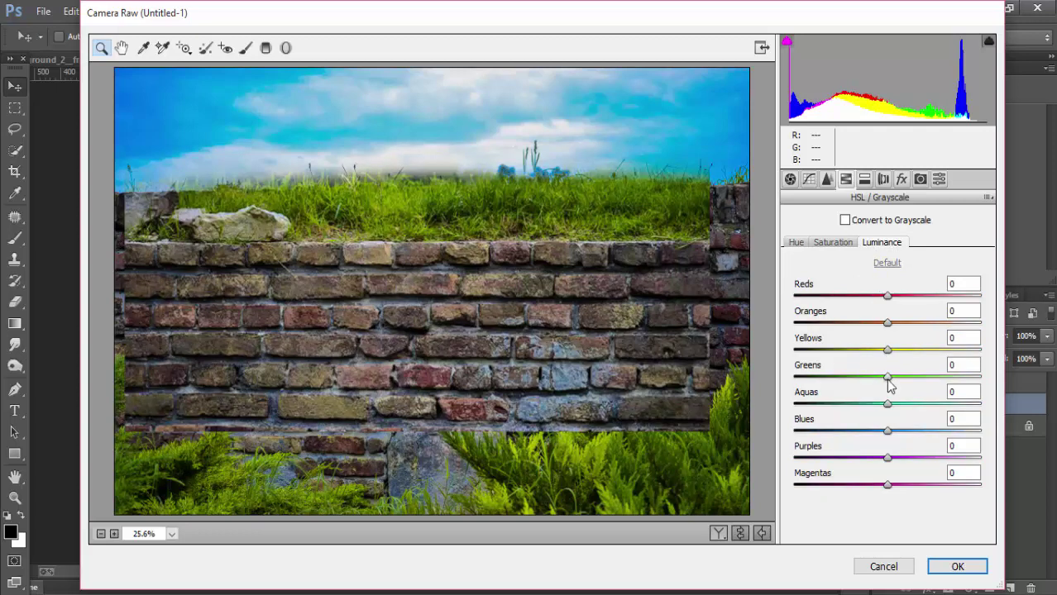
mouse_move(887, 378)
left_mouse_down()
mouse_move(918, 378)
mouse_move(899, 383)
mouse_move(873, 349)
mouse_move(887, 350)
left_mouse_up()
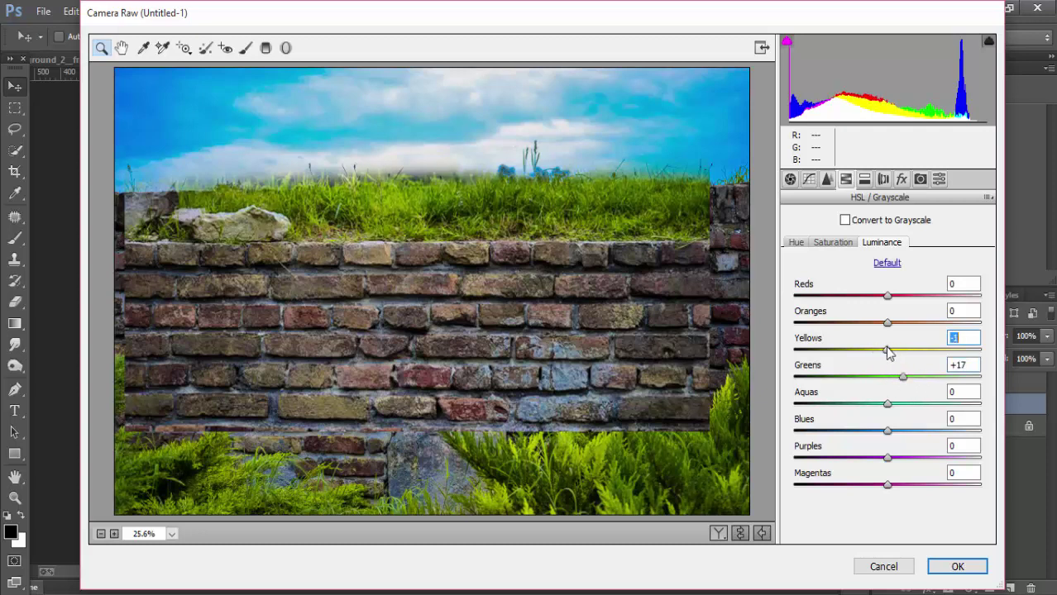
left_click(938, 568)
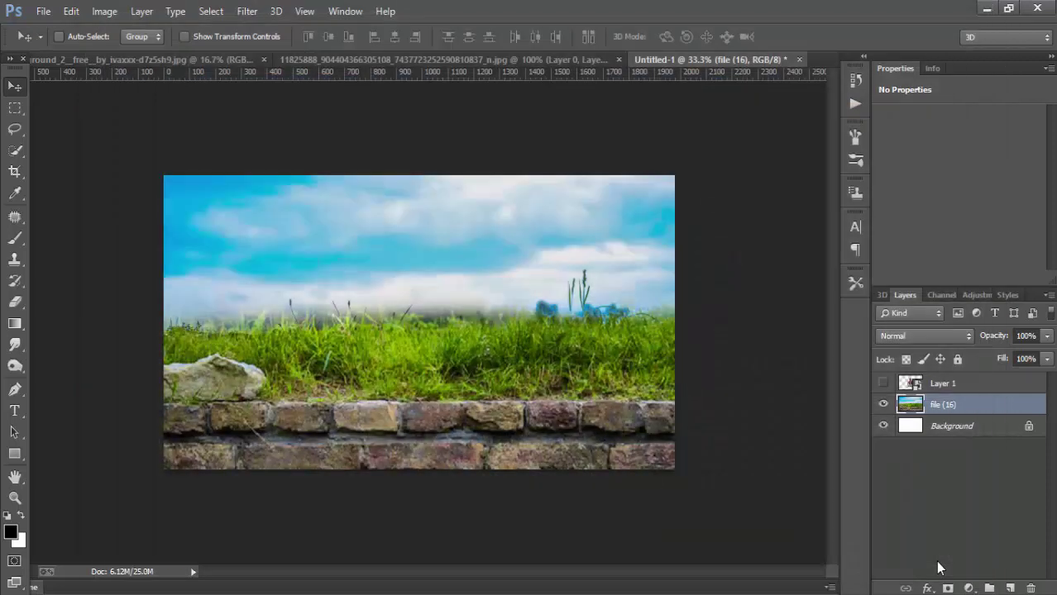
Show Layer 1's seated man, then try moving the background photo up and undo it
left_click(883, 382)
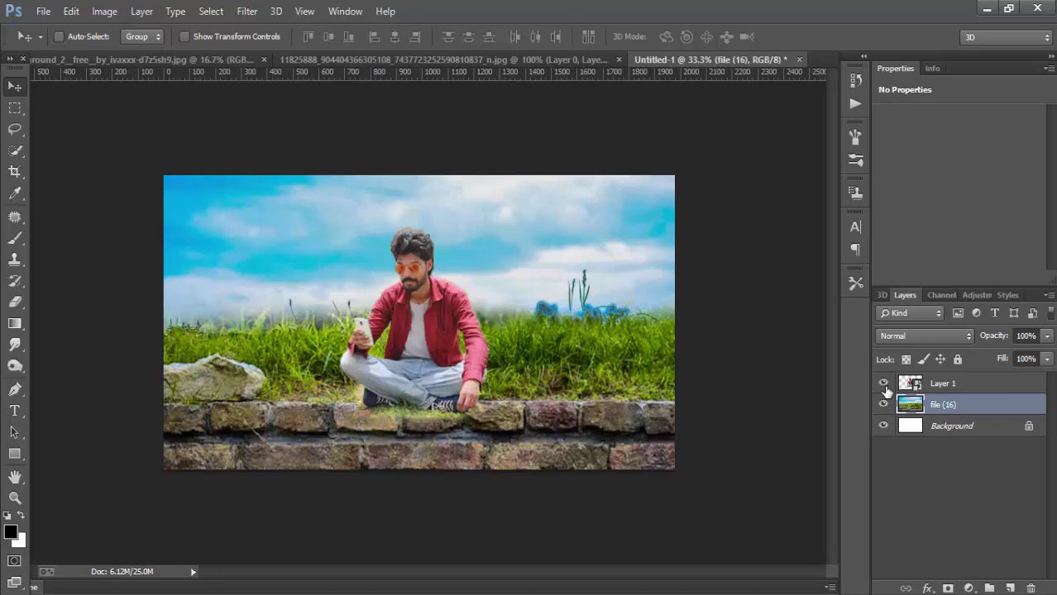
key("ctrl+plus")
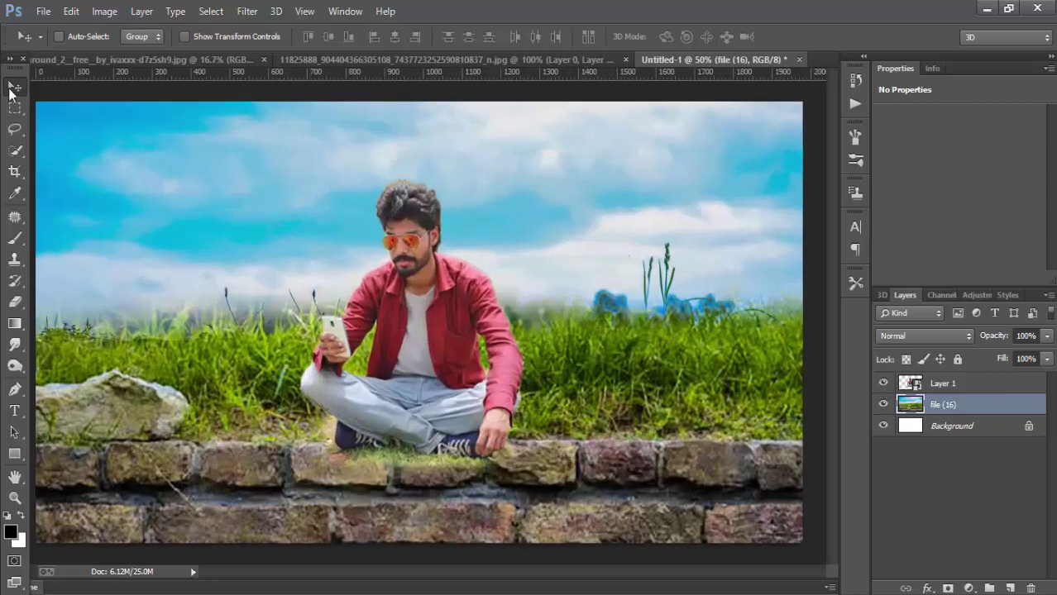
left_click_drag(412, 352, 416, 294)
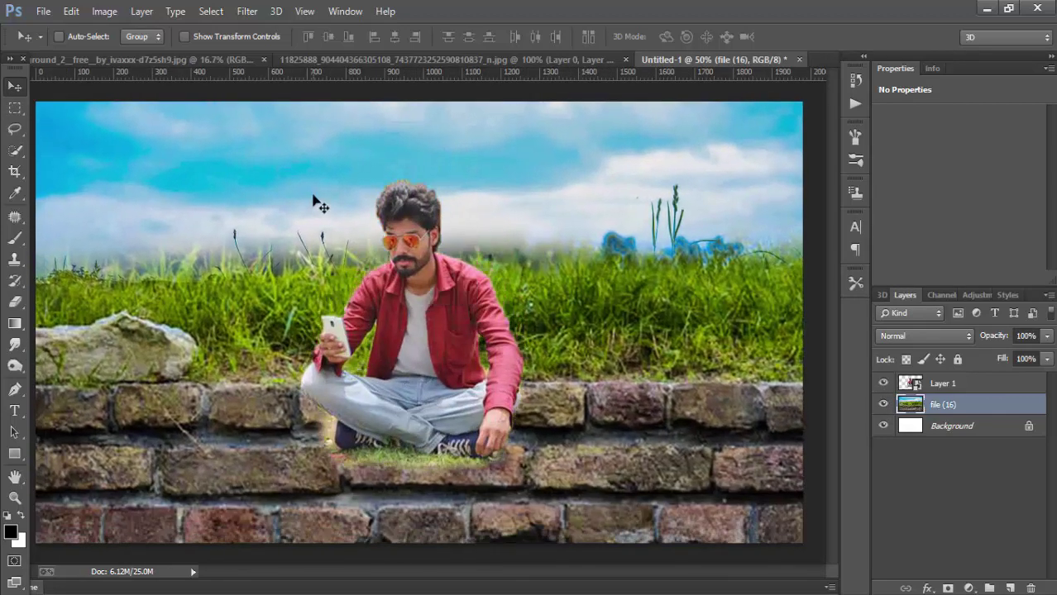
key("ctrl+minus")
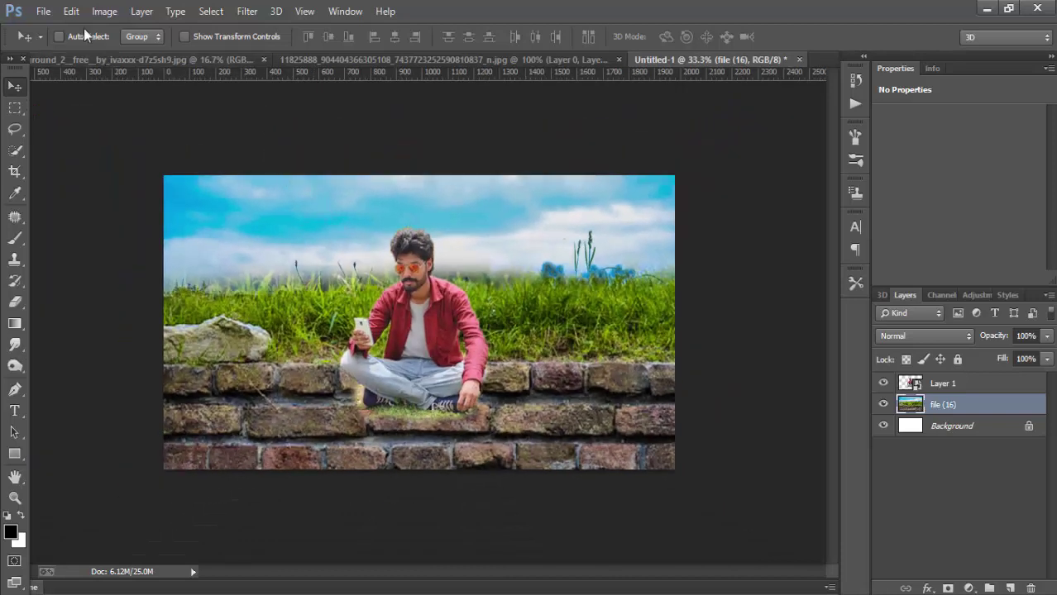
left_click(71, 11)
left_click(108, 43)
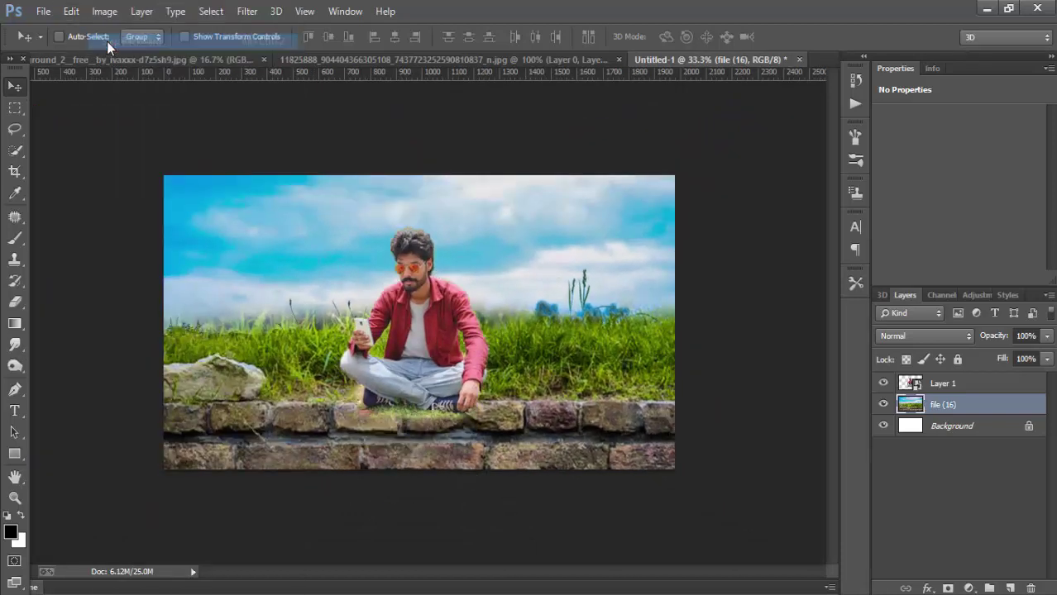
Rasterize Layer 1 and move the man up onto the brick wall with transform controls shown
left_click(951, 385)
right_click(954, 389)
left_click(659, 245)
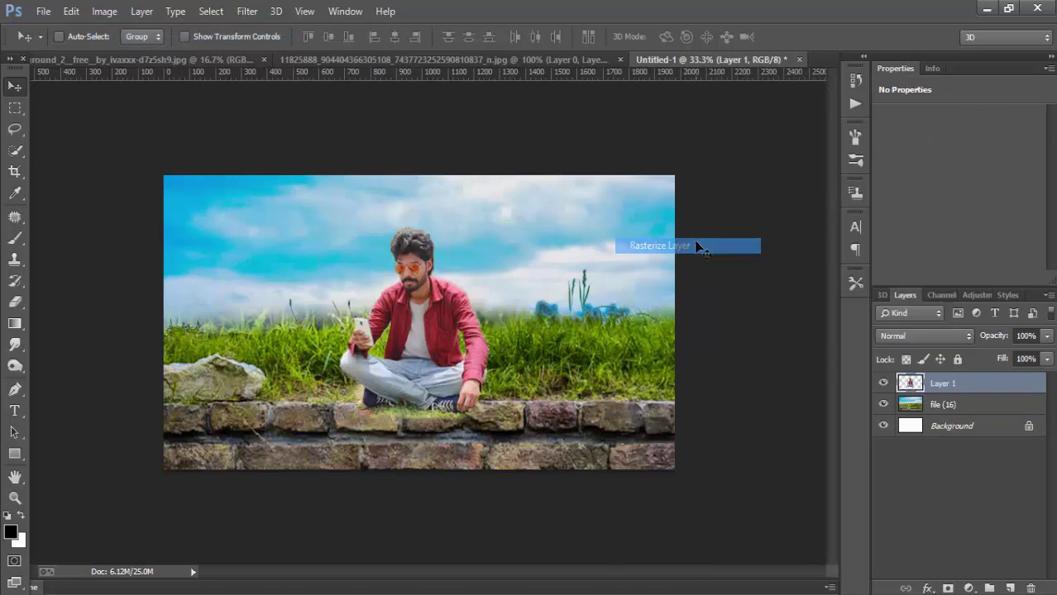
mouse_move(424, 365)
left_mouse_down()
mouse_move(426, 343)
mouse_move(446, 358)
mouse_move(436, 362)
left_mouse_up()
left_click(186, 37)
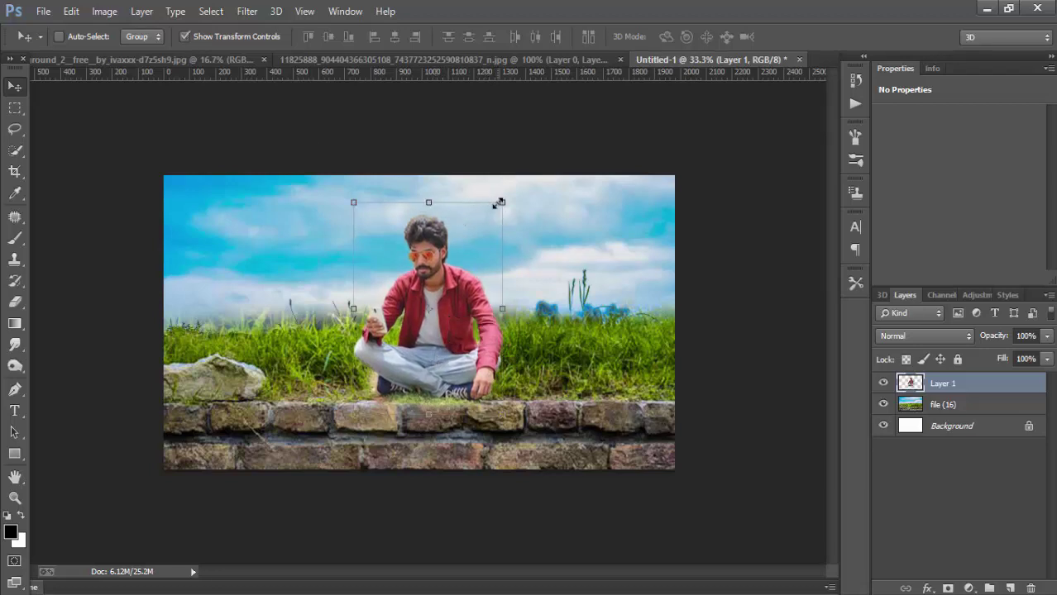
Shrink the man to about 94% and nudge him down a few pixels
left_click_drag(501, 203, 487, 208)
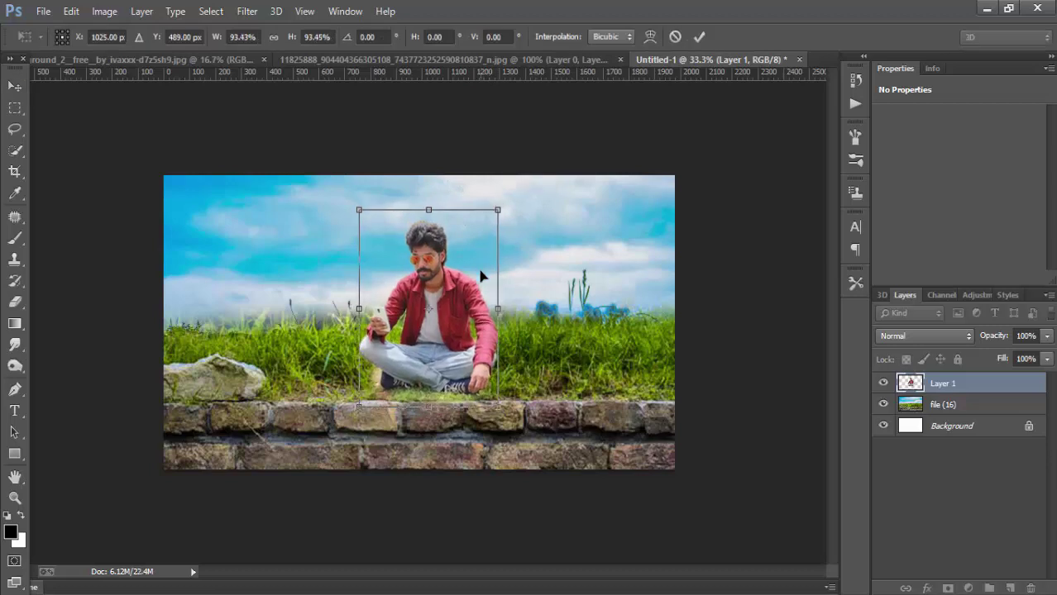
left_click_drag(481, 276, 482, 280)
left_click(696, 38)
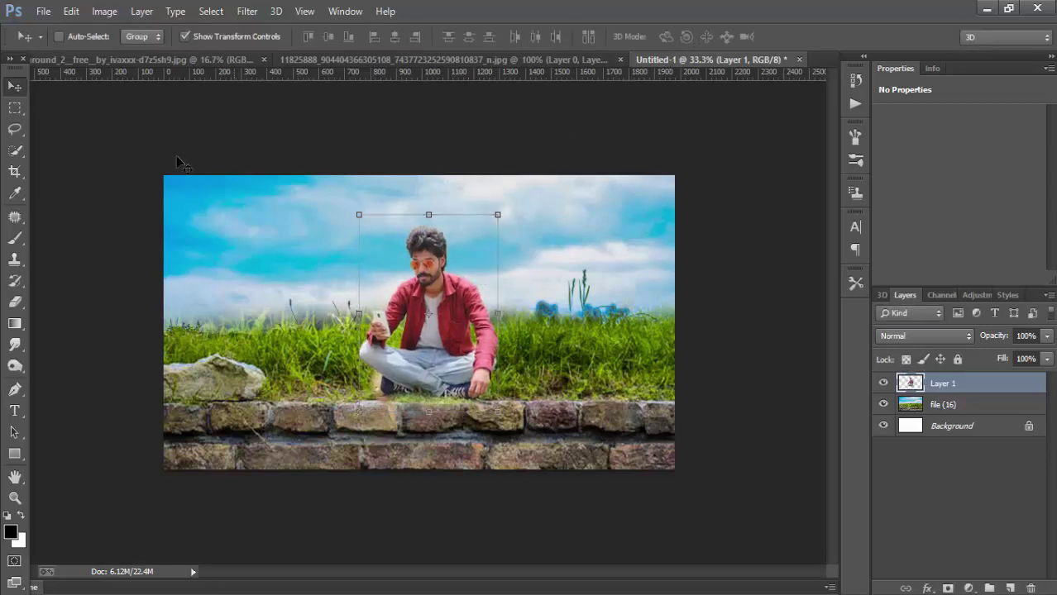
Crop the canvas wider to the left, top and right
key("c")
left_click_drag(154, 175, 160, 176)
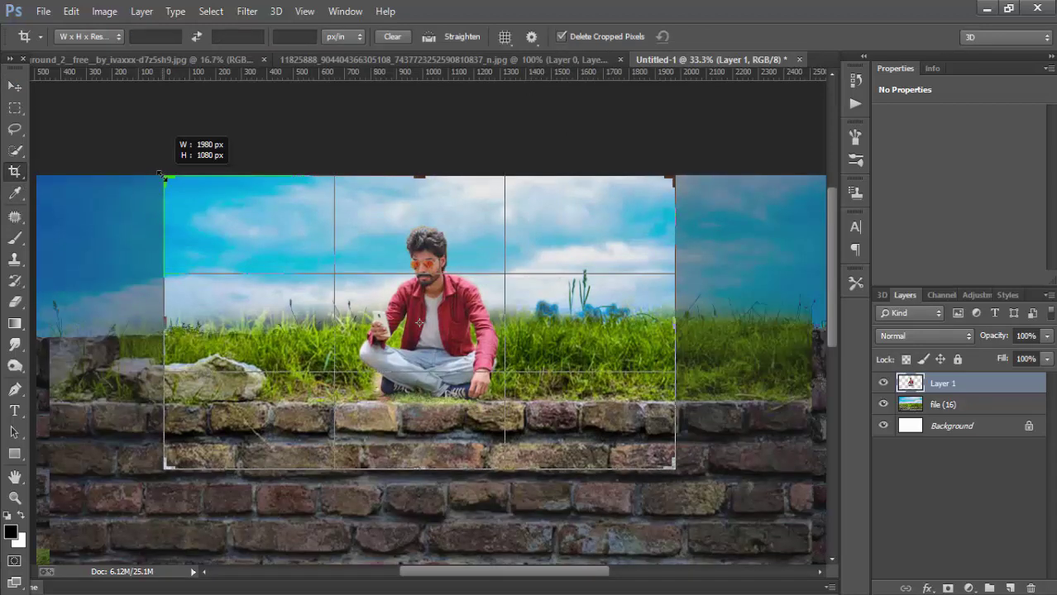
left_click_drag(159, 175, 156, 177)
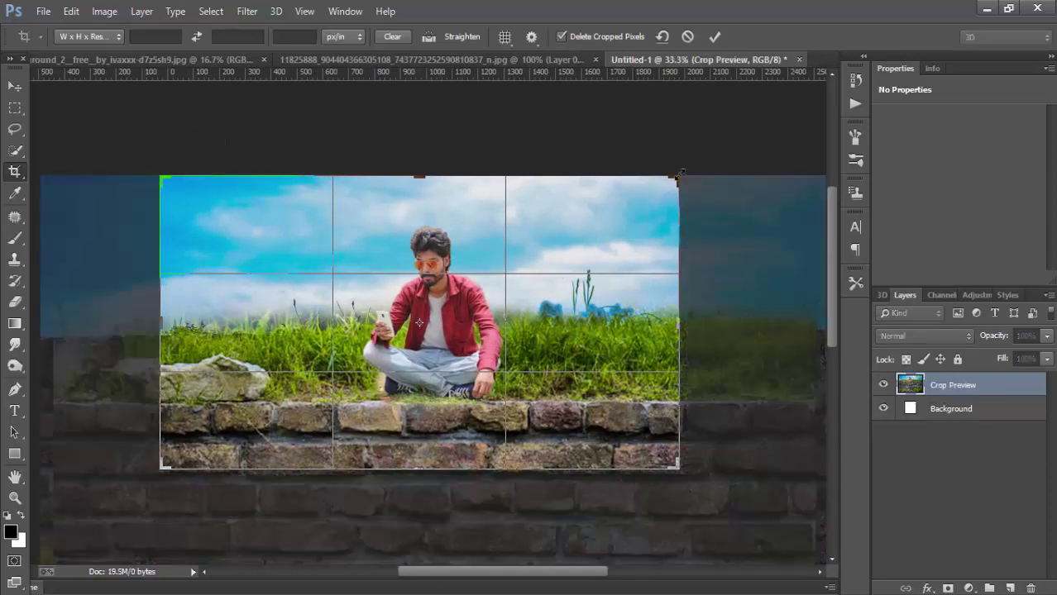
left_click_drag(671, 181, 683, 159)
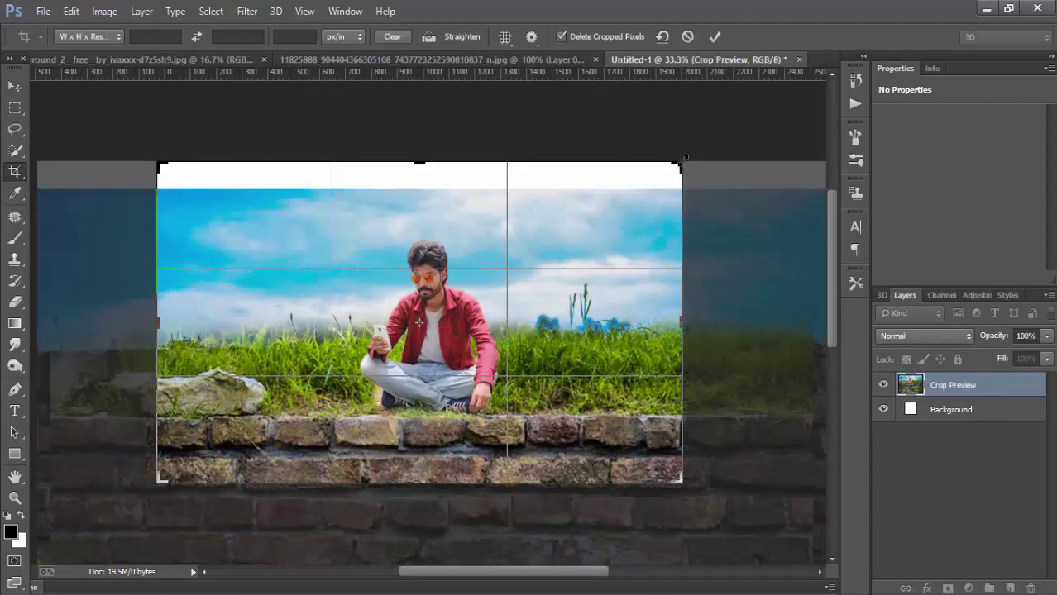
left_click(714, 36)
Stretch the file (16) background upward and outward to cover the white strip
left_click(1014, 408)
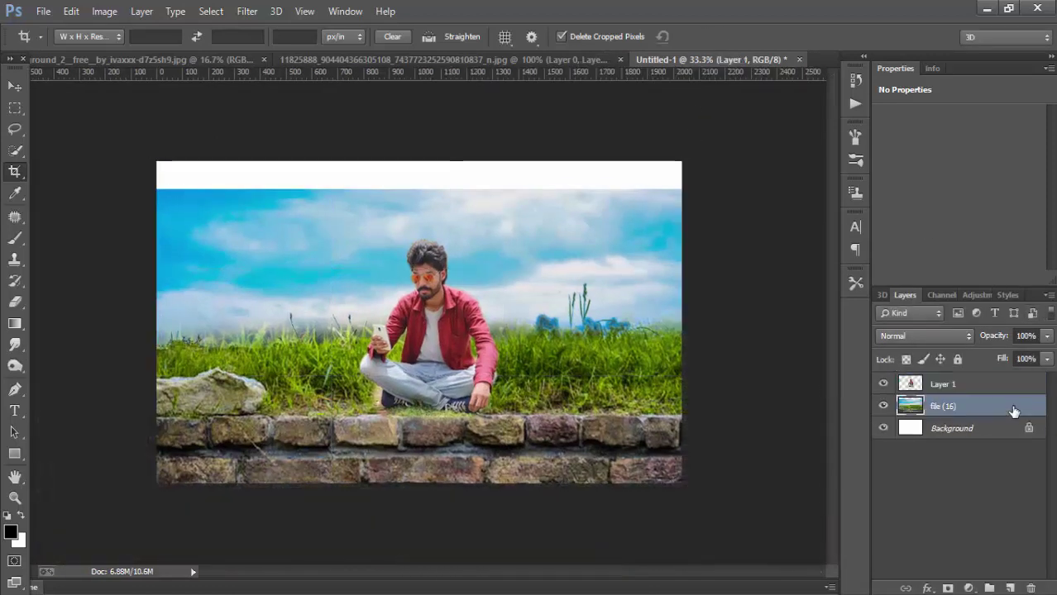
left_click(14, 86)
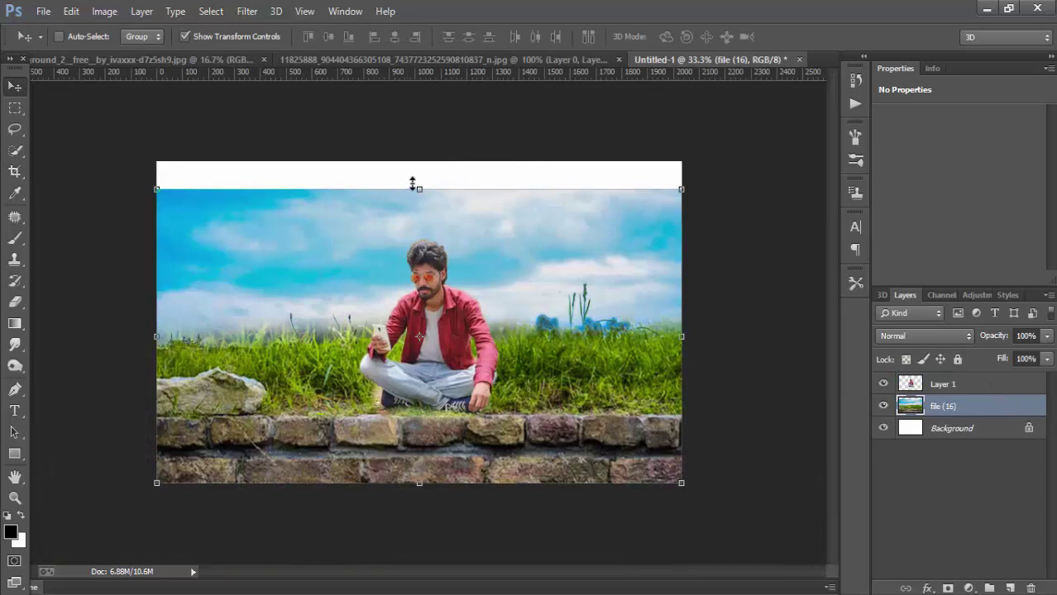
left_click_drag(412, 183, 413, 162)
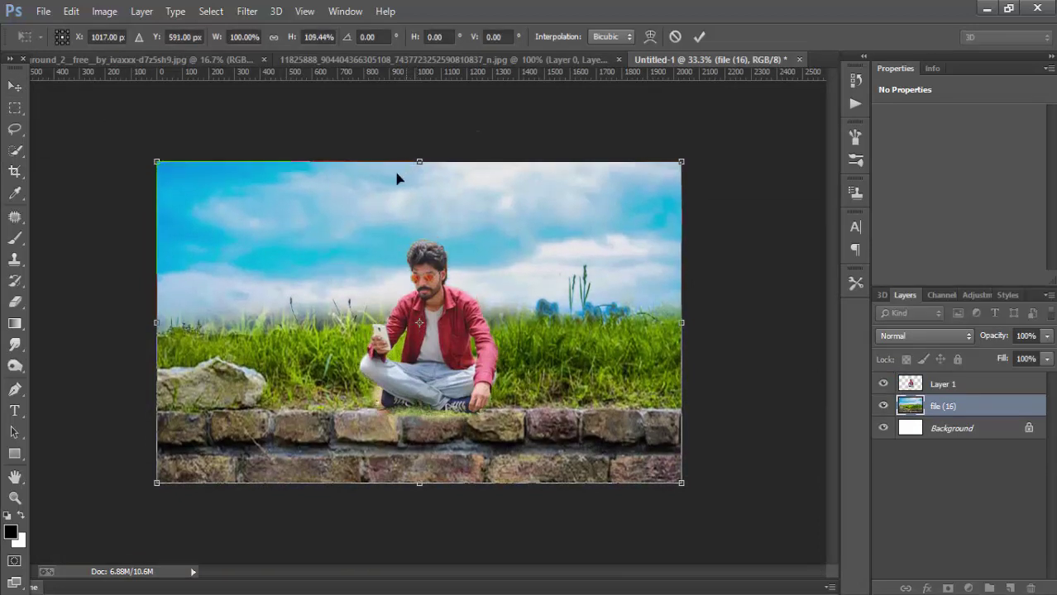
left_click(149, 154)
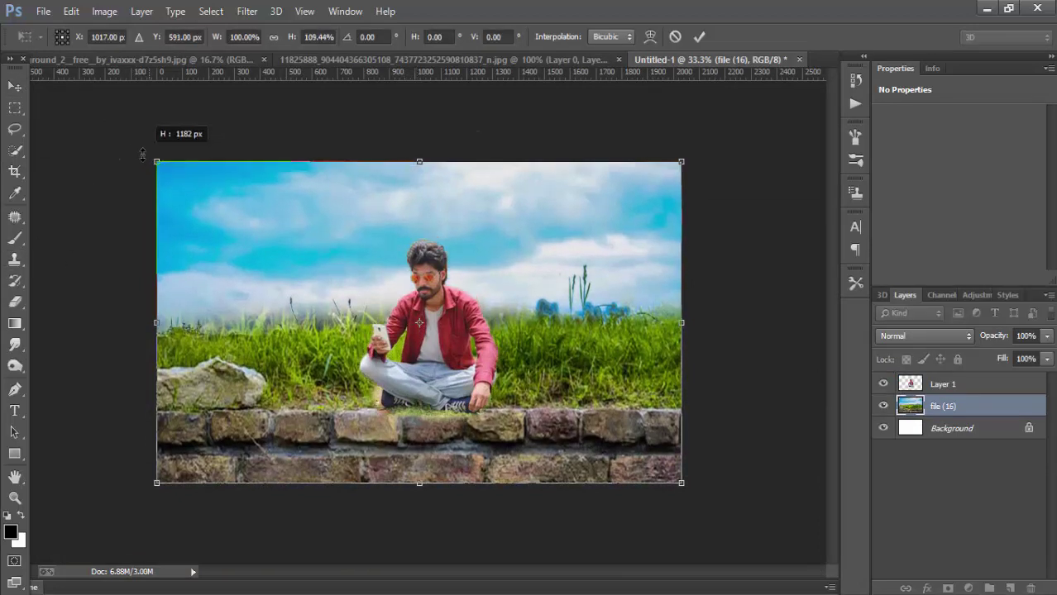
left_click_drag(145, 157, 138, 149)
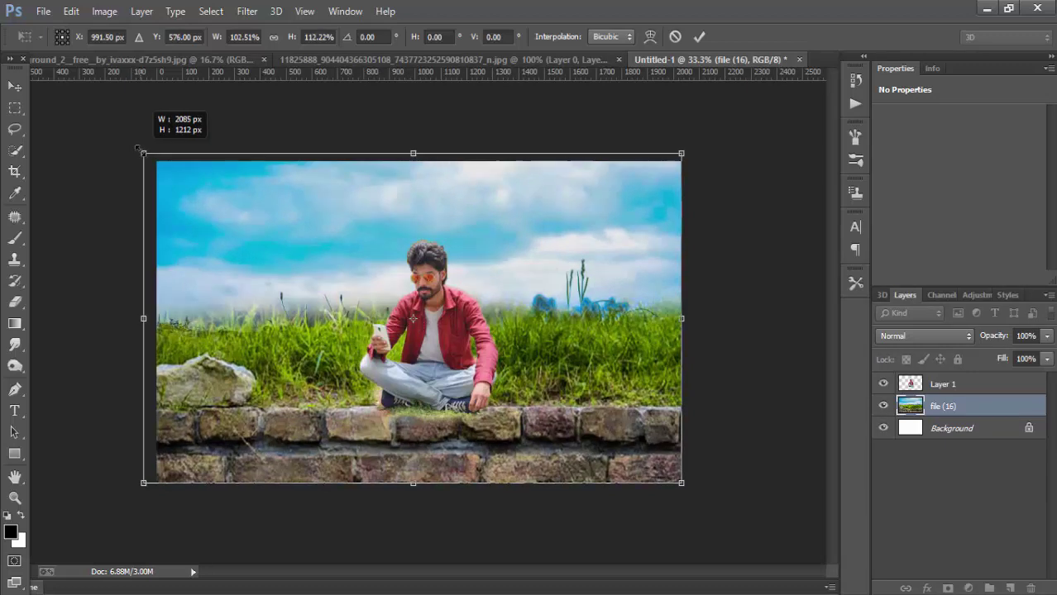
left_click_drag(683, 152, 688, 147)
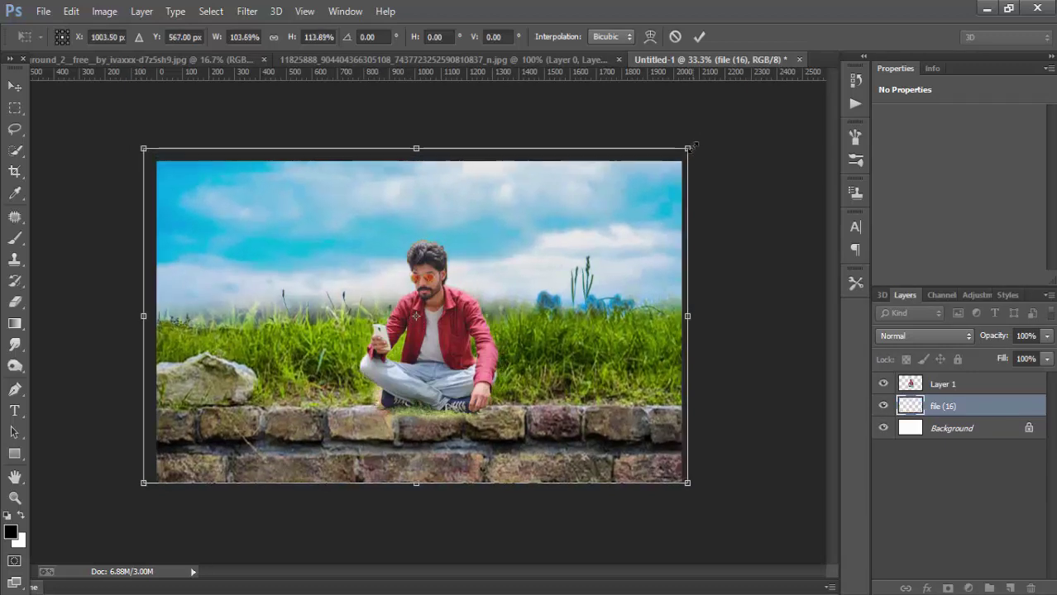
left_click(700, 36)
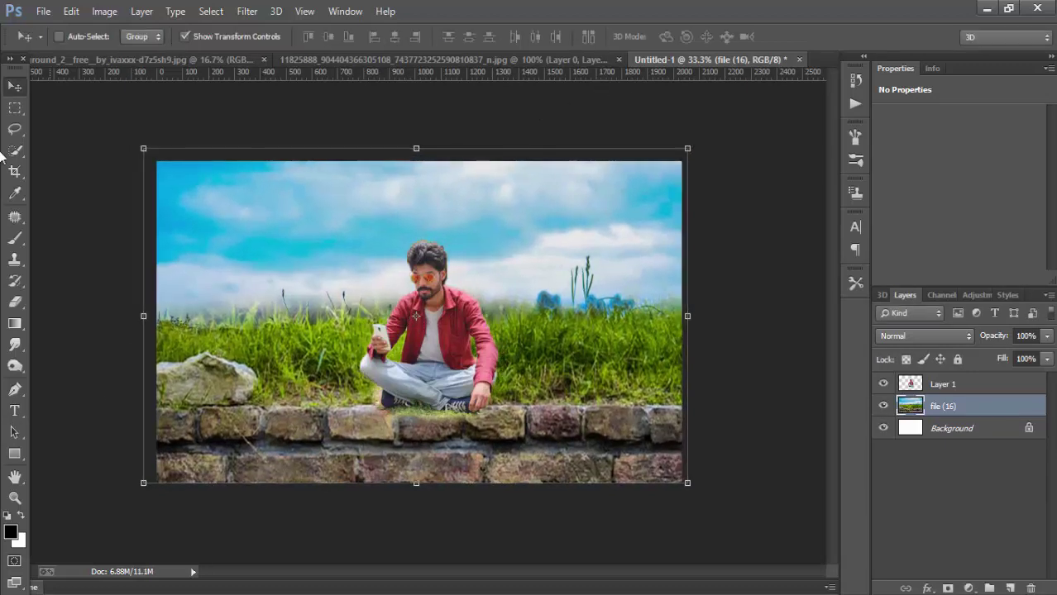
Trim the canvas to the image area, then reselect Layer 1 and zoom in
left_click(14, 171)
left_click_drag(160, 167, 157, 155)
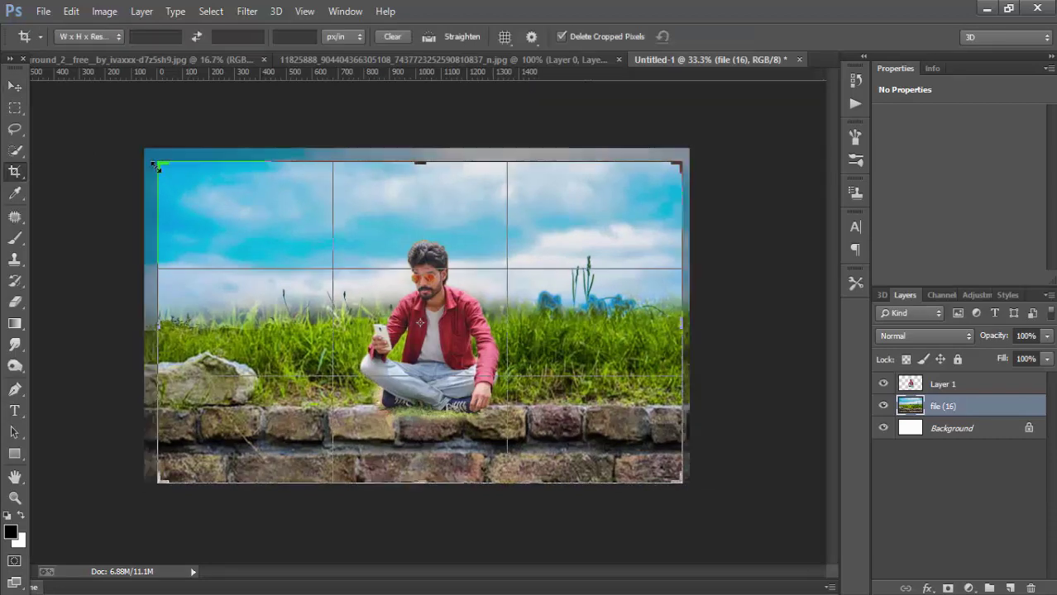
left_click(714, 37)
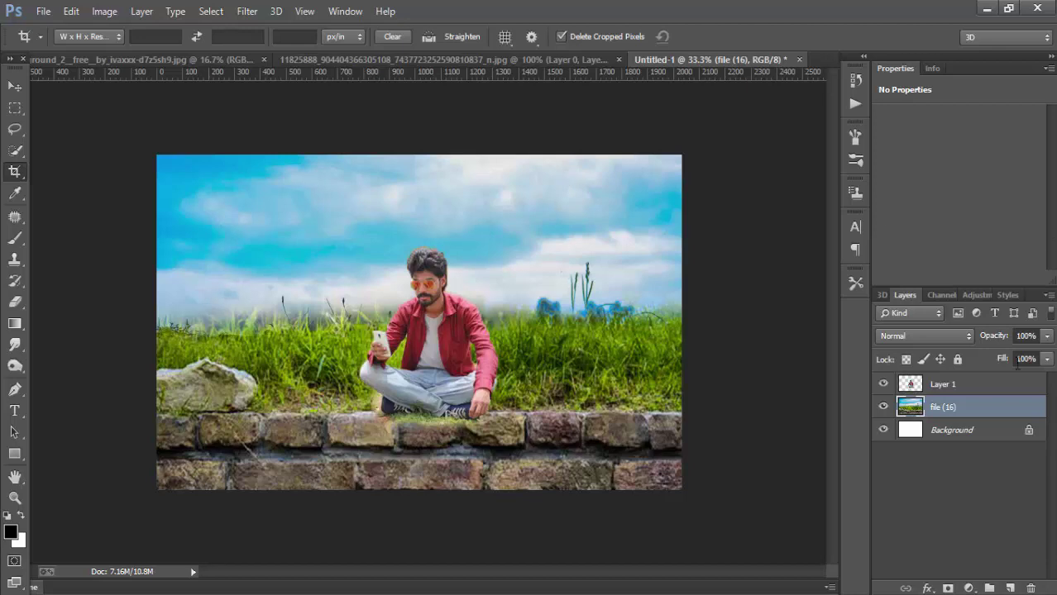
left_click(997, 383)
key("ctrl+plus")
key("ctrl+plus")
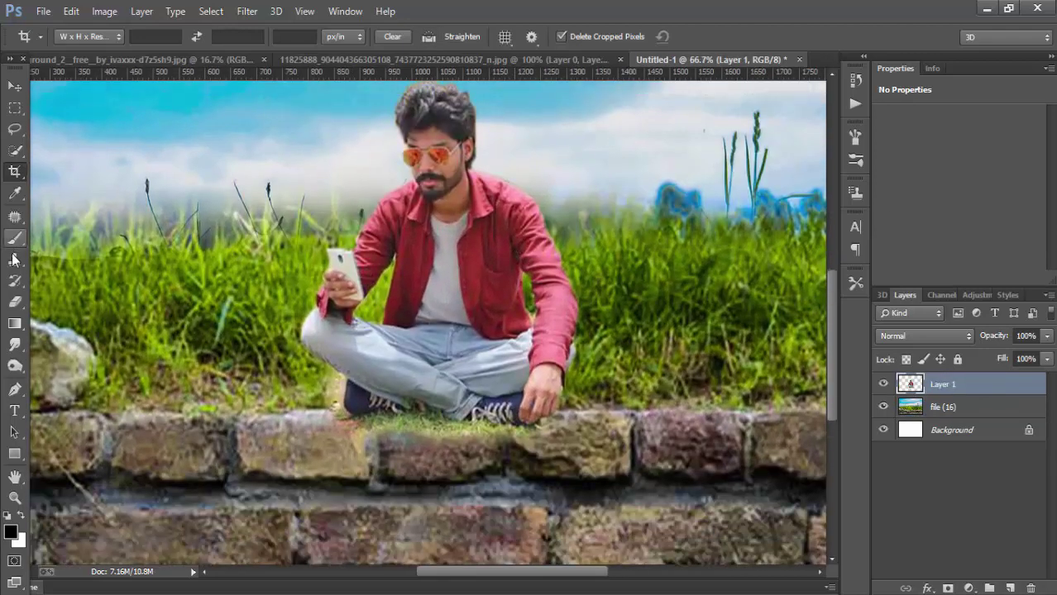
Erase the grass edge under the man along the brick top with a 50 px eraser
left_click(15, 302)
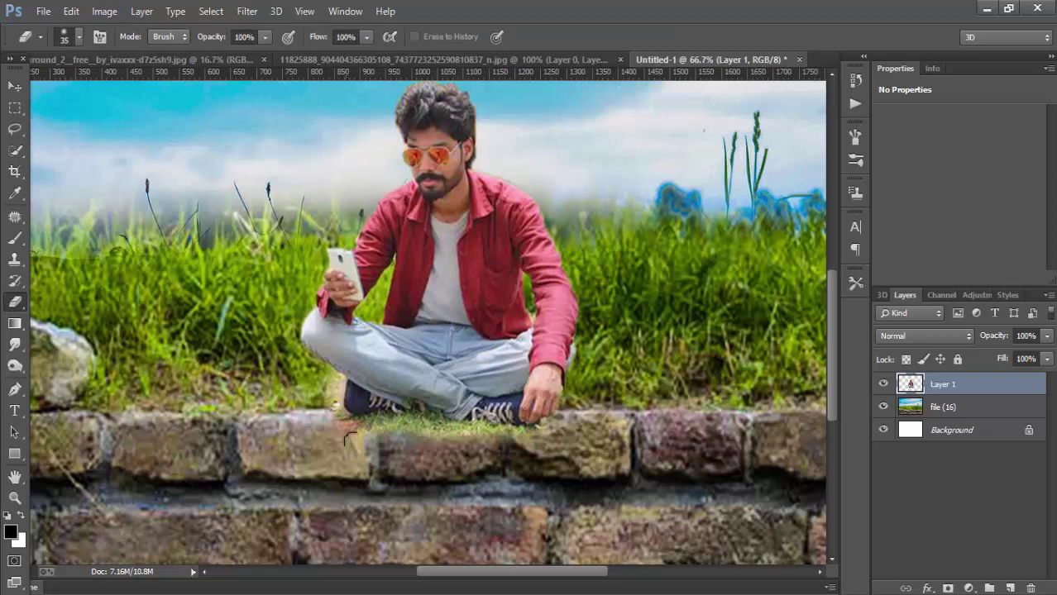
left_click(71, 37)
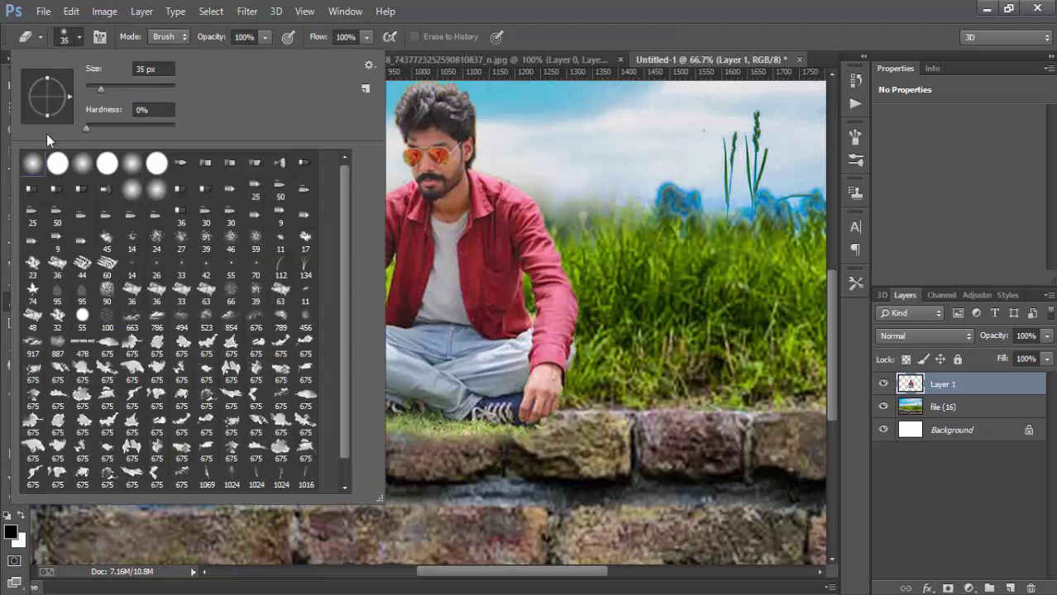
left_click(796, 170)
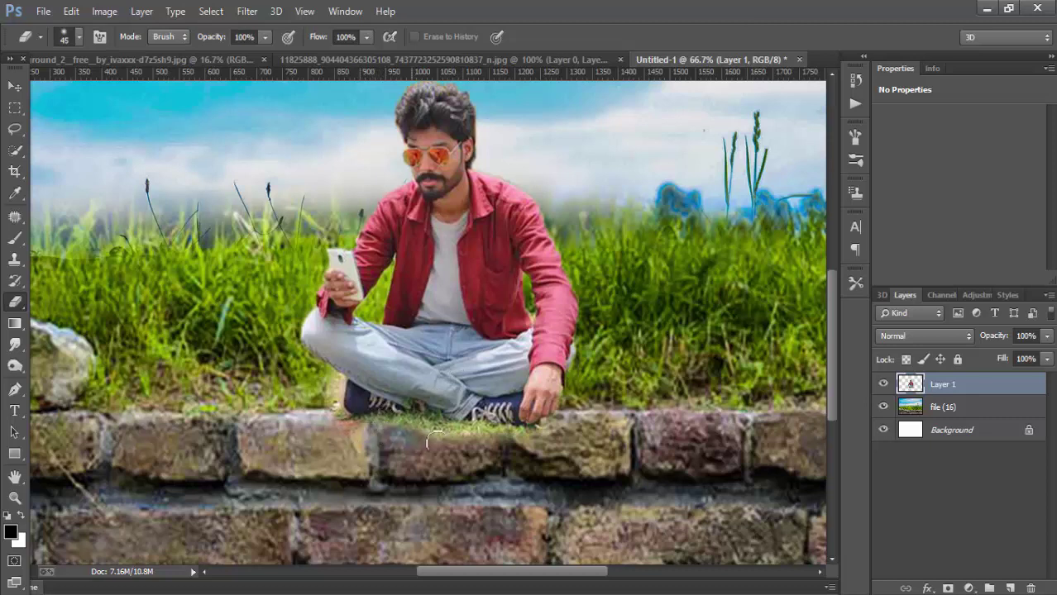
key("bracketright")
mouse_move(408, 428)
left_mouse_down()
mouse_move(383, 429)
mouse_move(495, 439)
mouse_move(335, 434)
left_mouse_up()
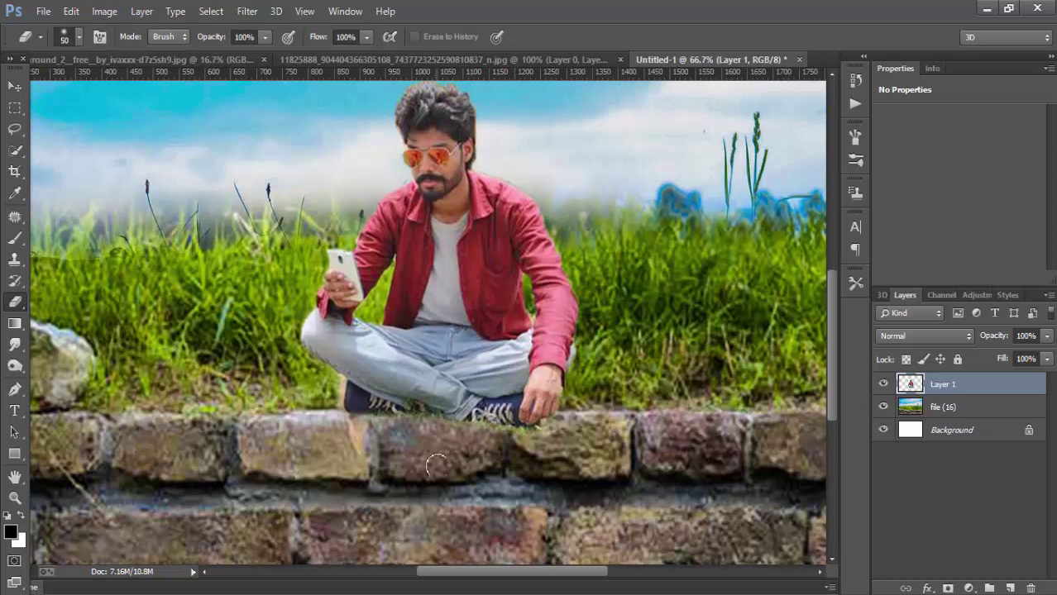
key("ctrl+minus")
key("ctrl+minus")
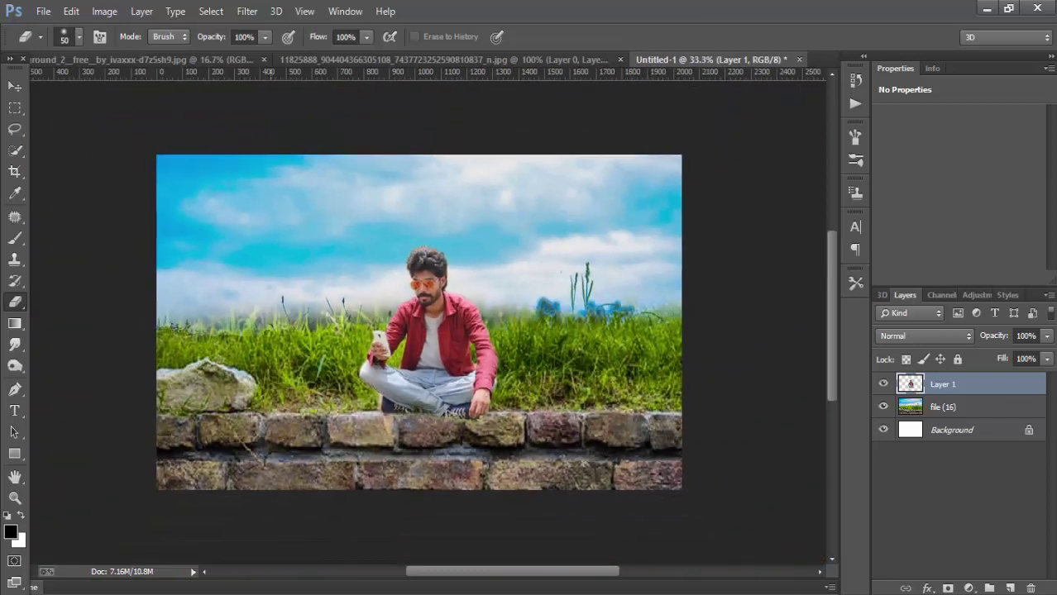
Reposition the man along the brick wall and hide the transform handles
left_click(14, 86)
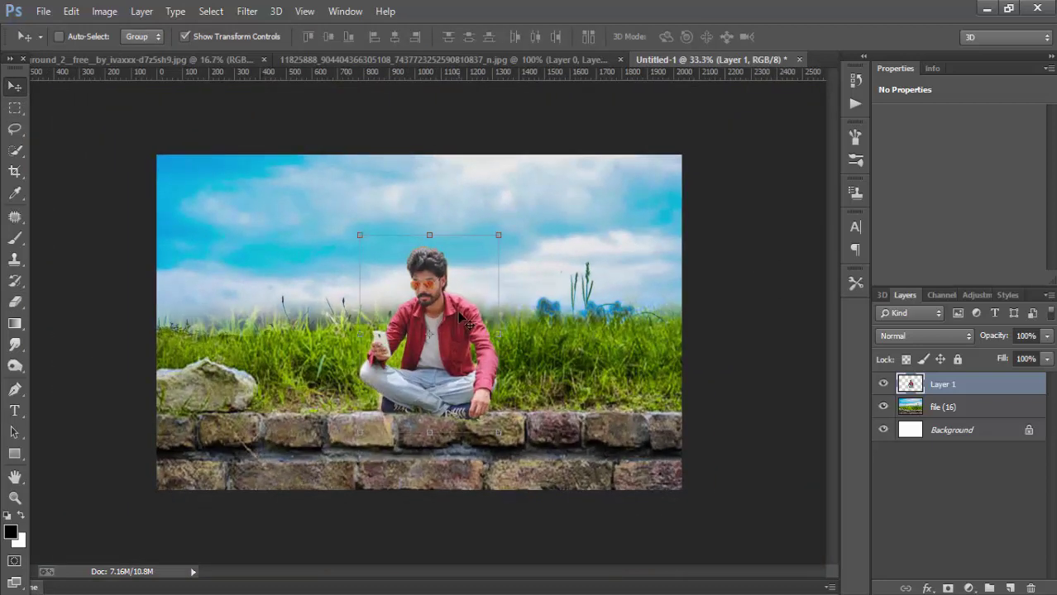
left_click_drag(459, 302, 465, 315)
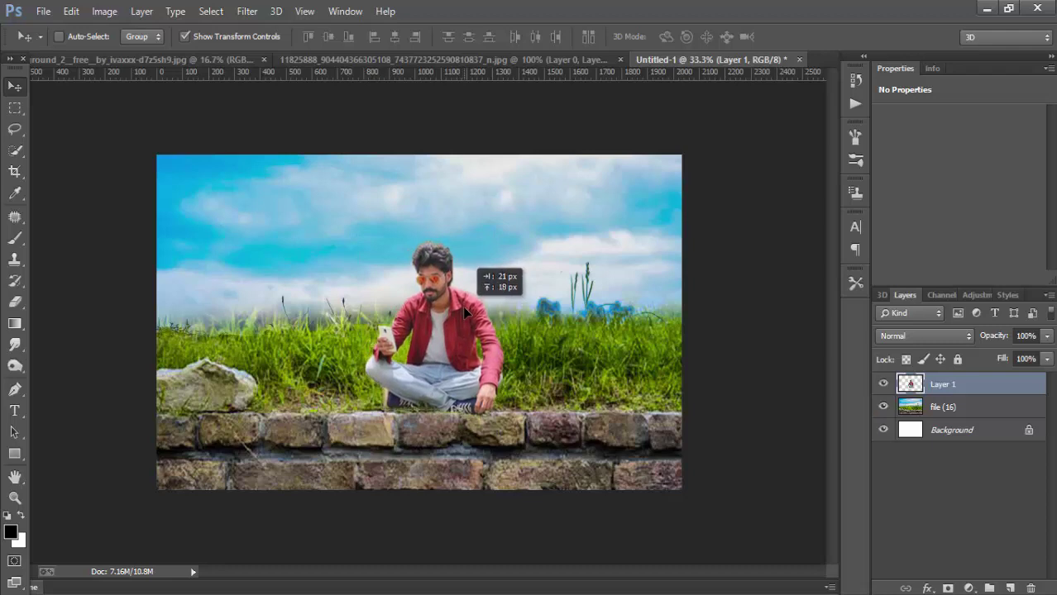
mouse_move(466, 315)
left_mouse_down()
mouse_move(471, 302)
mouse_move(427, 305)
mouse_move(450, 311)
mouse_move(496, 281)
mouse_move(500, 306)
mouse_move(490, 310)
left_mouse_up()
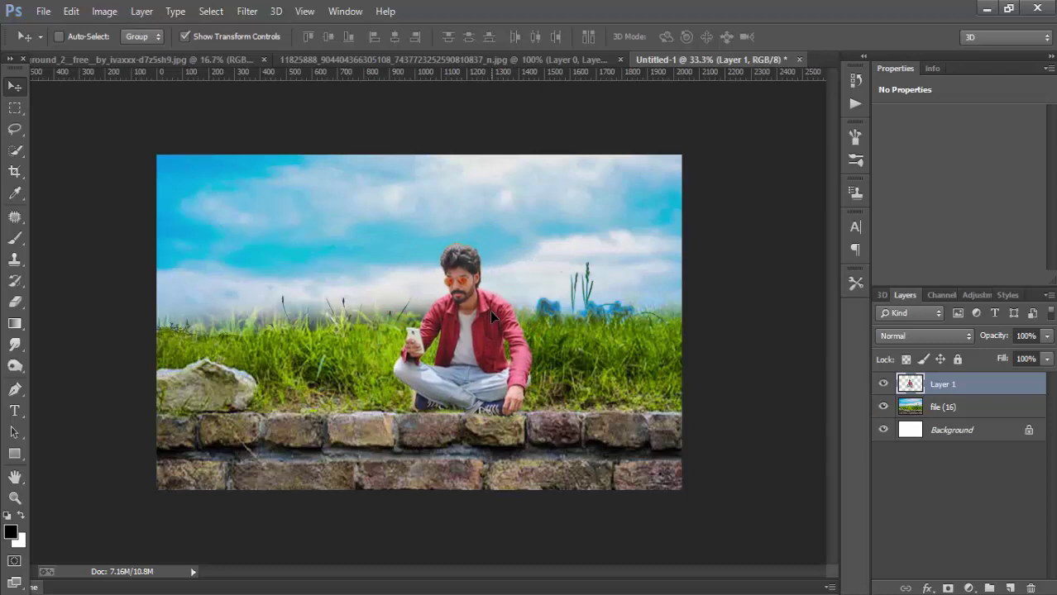
left_click(181, 38)
left_click_drag(440, 325, 436, 331)
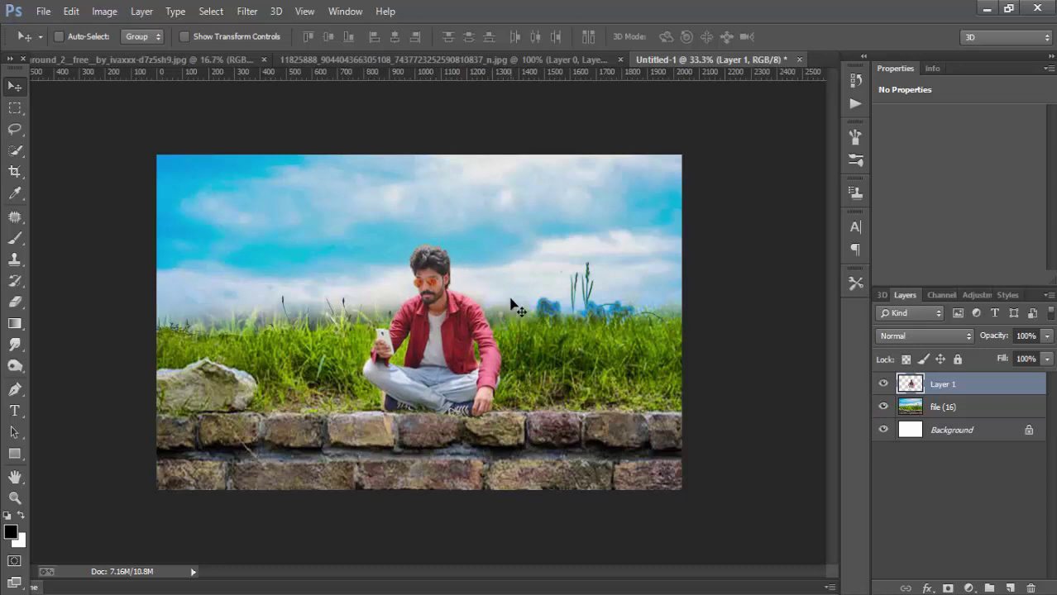
Step back to reselect the man's layer and bring up the dodge and burn tools
left_click(15, 302)
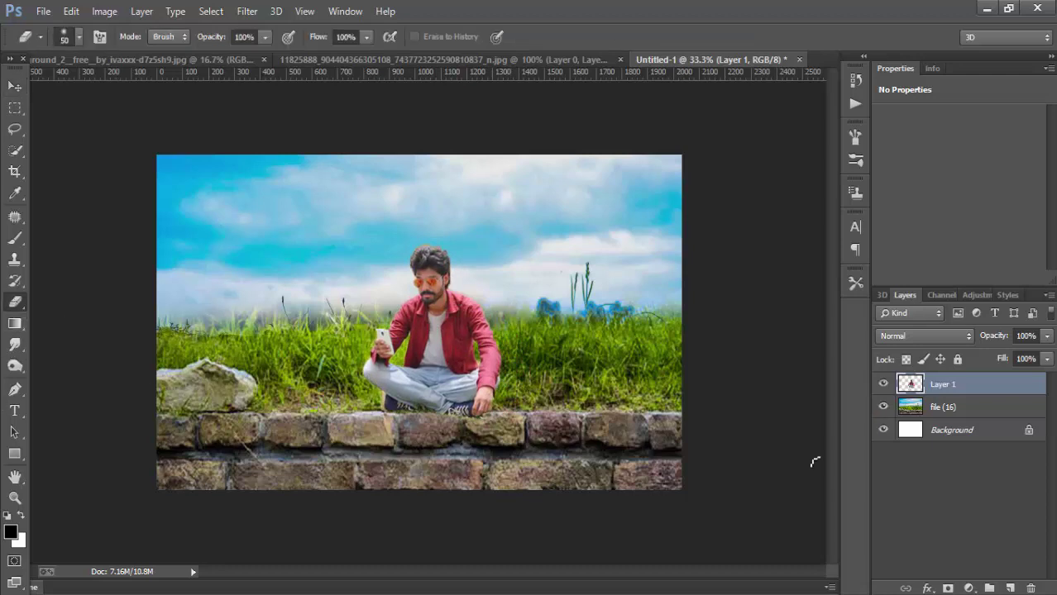
left_click(921, 413)
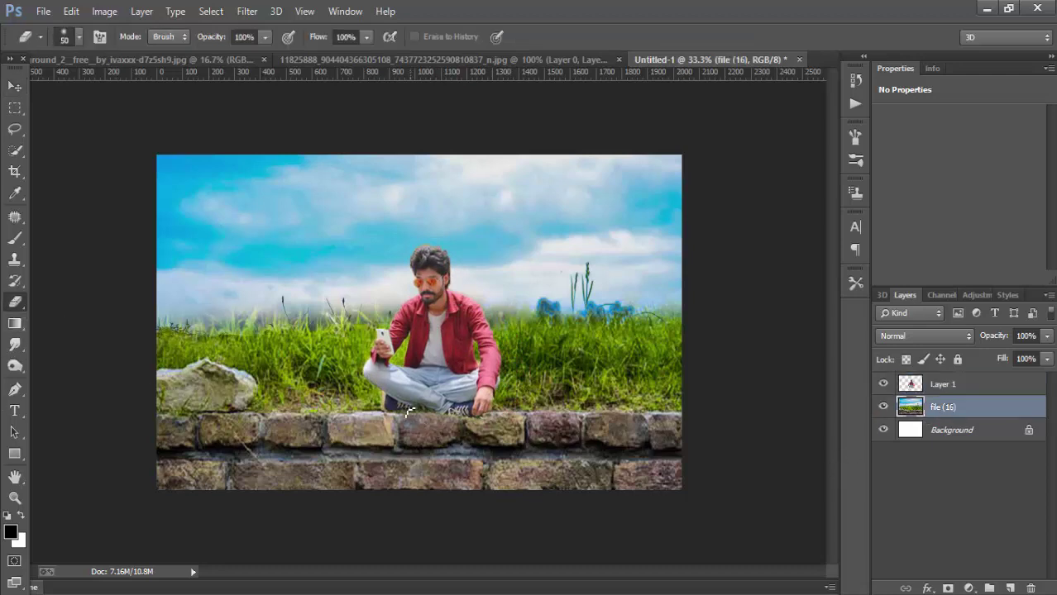
left_click(71, 12)
left_click(95, 41)
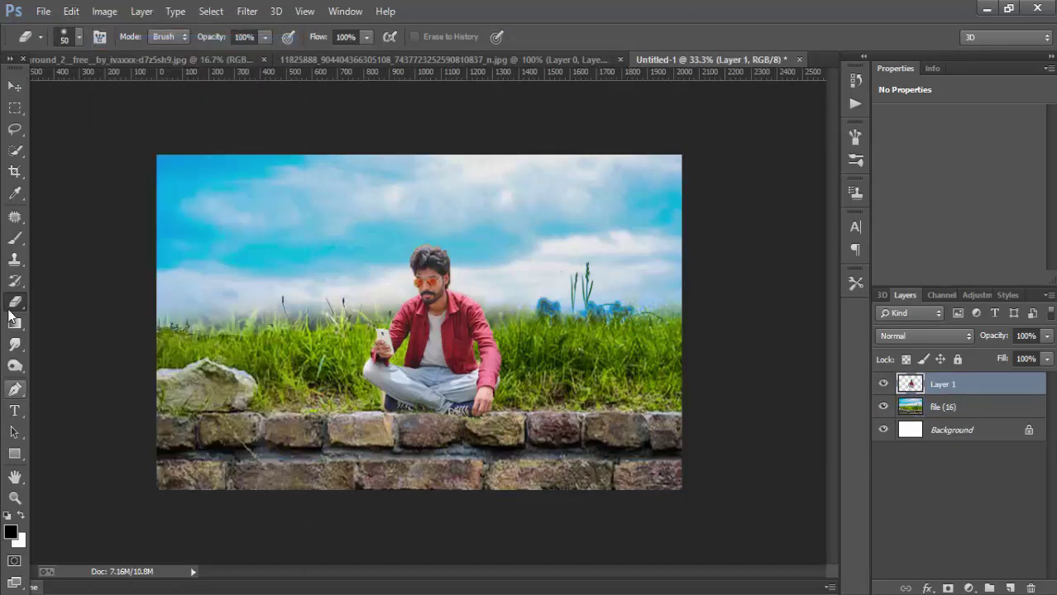
left_click_drag(15, 365, 58, 364)
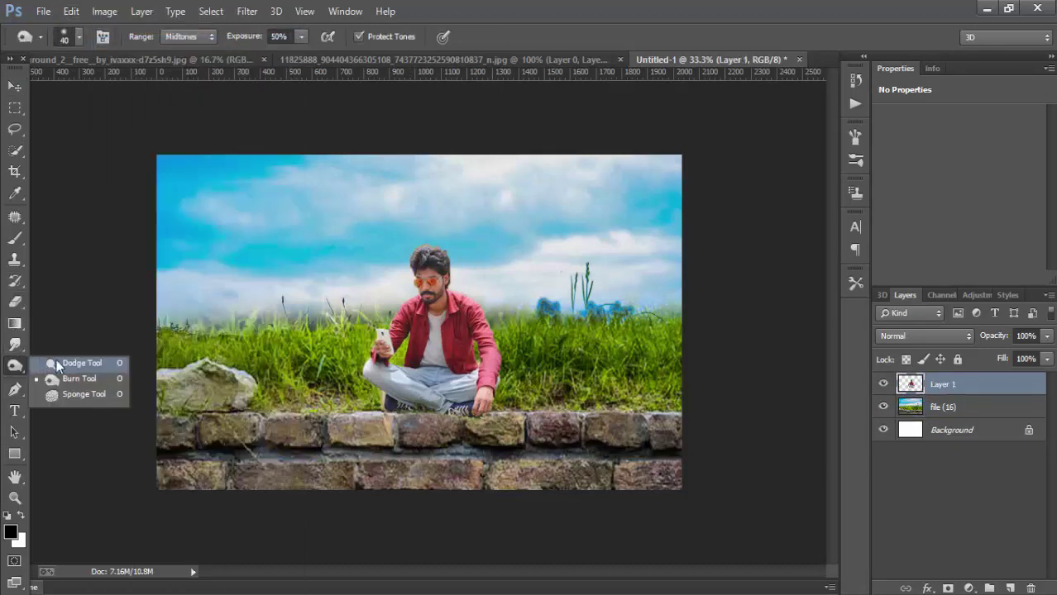
Dodge the wall edge under the man's legs on the file (16) layer
left_click(57, 364)
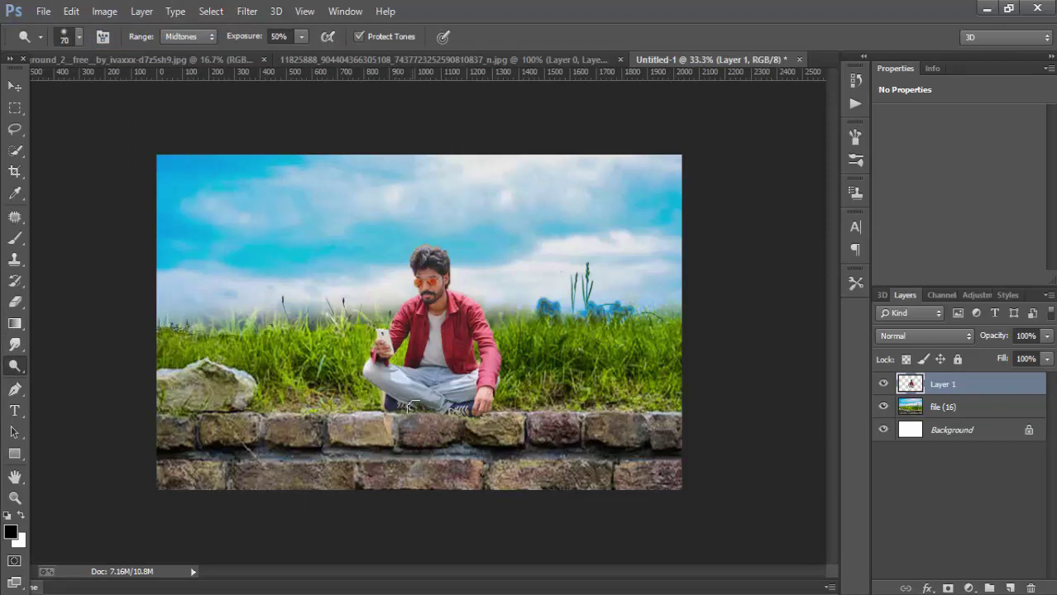
scroll(408, 407, "up", 2, "alt")
scroll(390, 403, "down", 3)
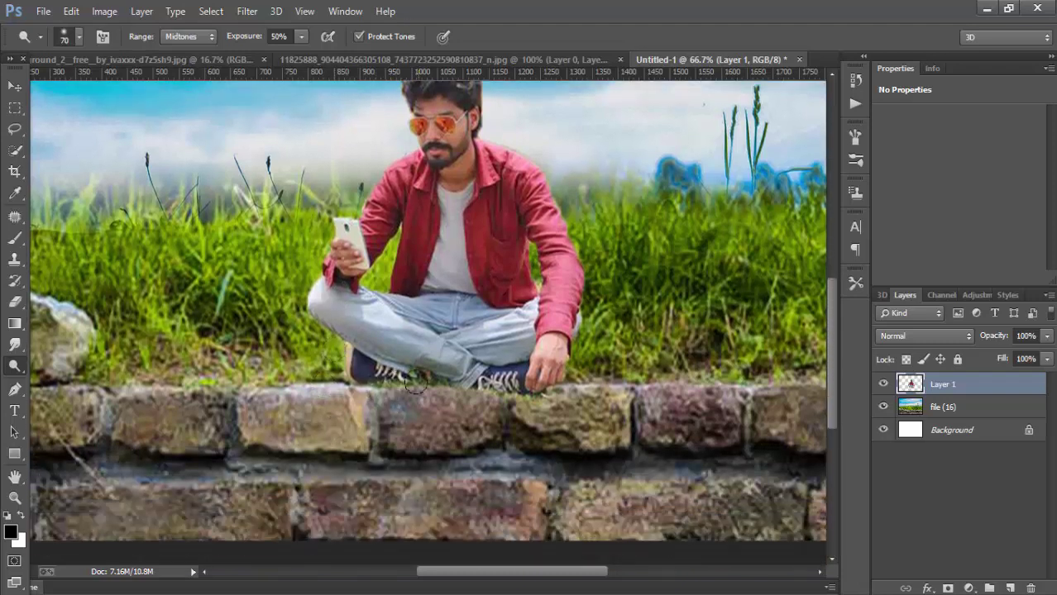
left_click(943, 407)
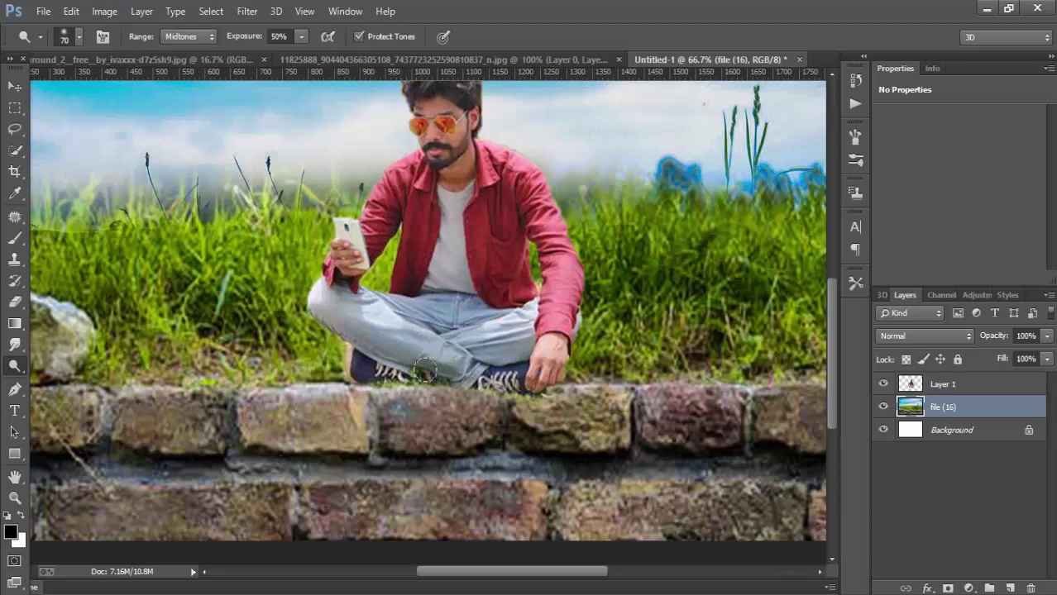
left_click_drag(424, 370, 490, 386)
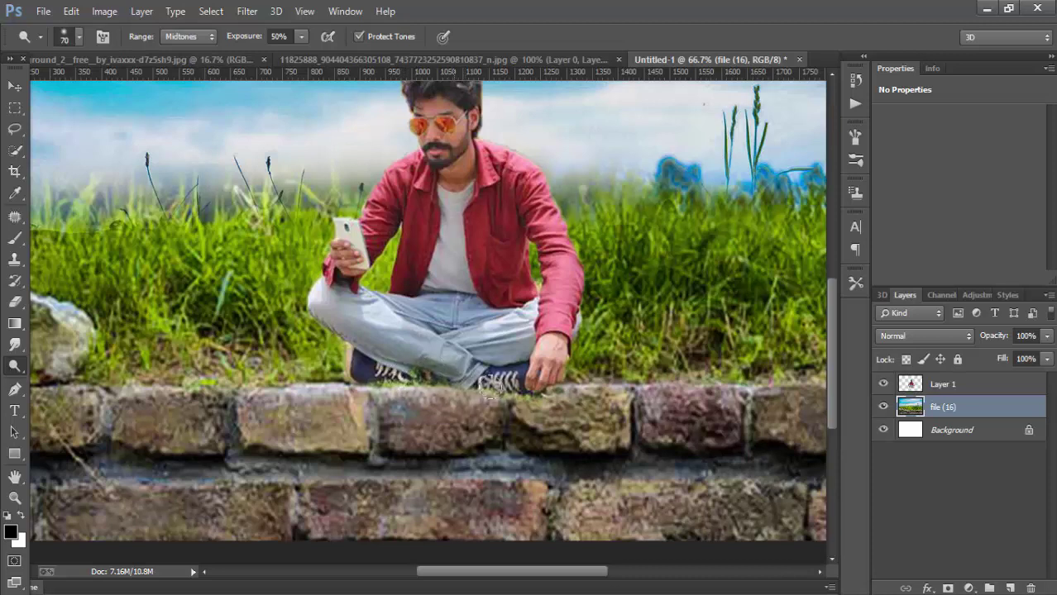
Burn the ground between and around the man's shoes to add a grounding shadow
right_click(14, 365)
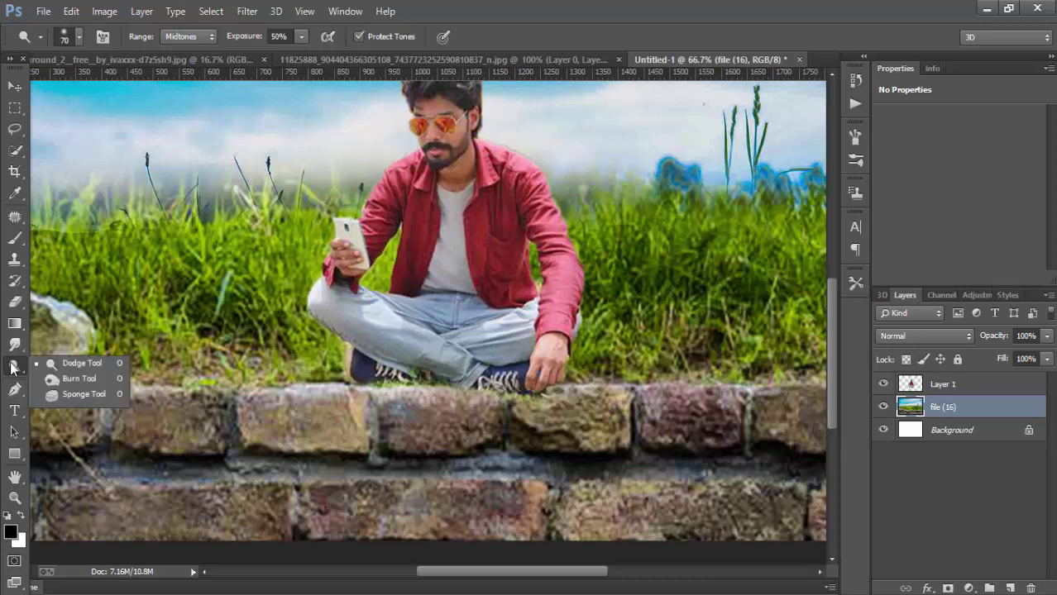
left_click(64, 379)
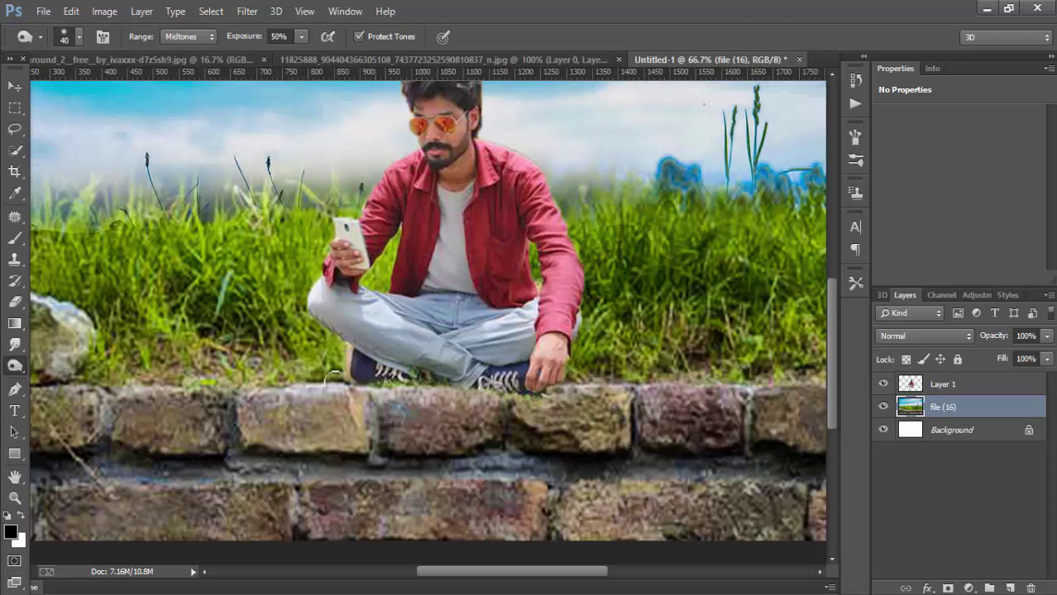
left_click_drag(333, 379, 430, 377)
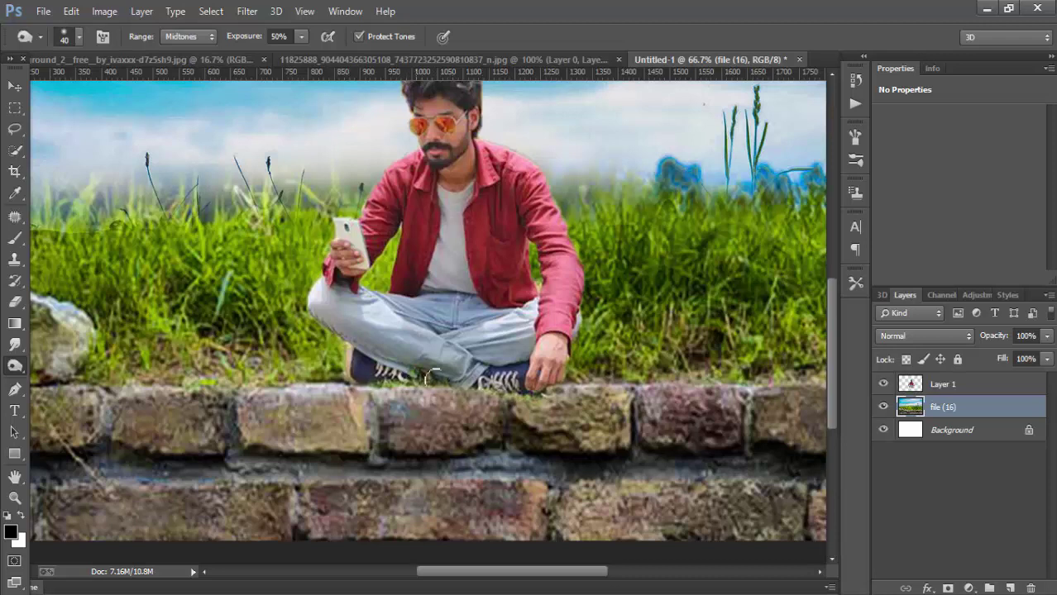
left_click_drag(455, 386, 475, 390)
left_click_drag(374, 370, 500, 395)
Reselect Layer 1 and zoom in to 66.7% on the man
key("ctrl+minus")
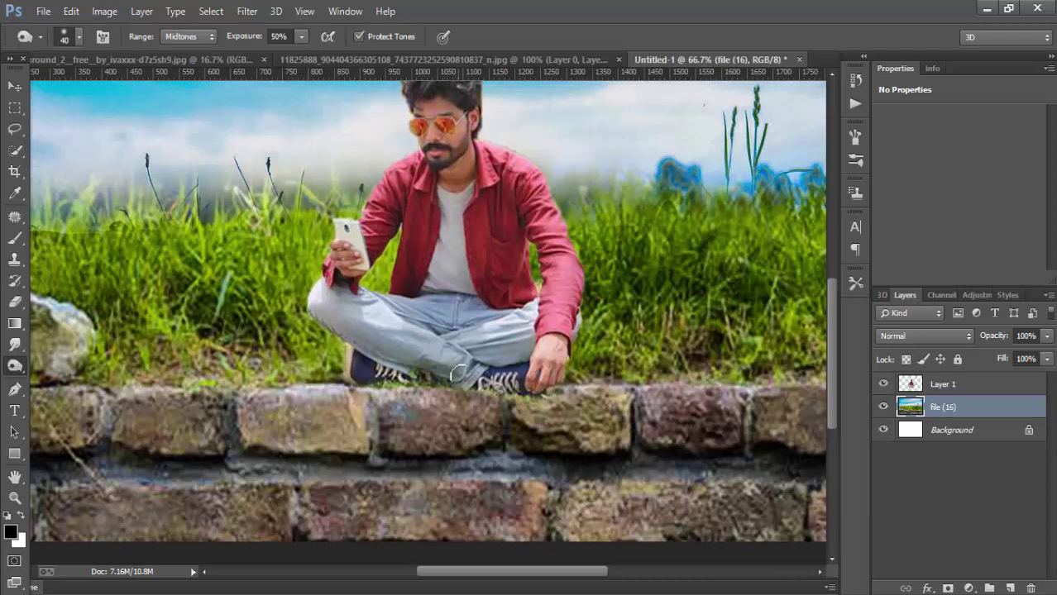
key("ctrl+minus")
key("ctrl+minus")
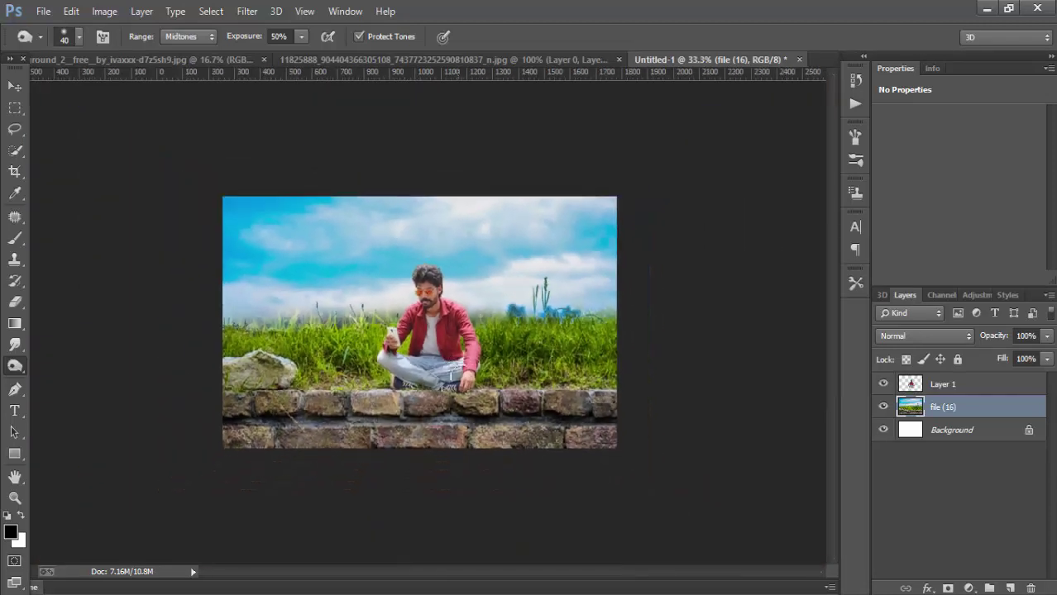
key("ctrl+plus")
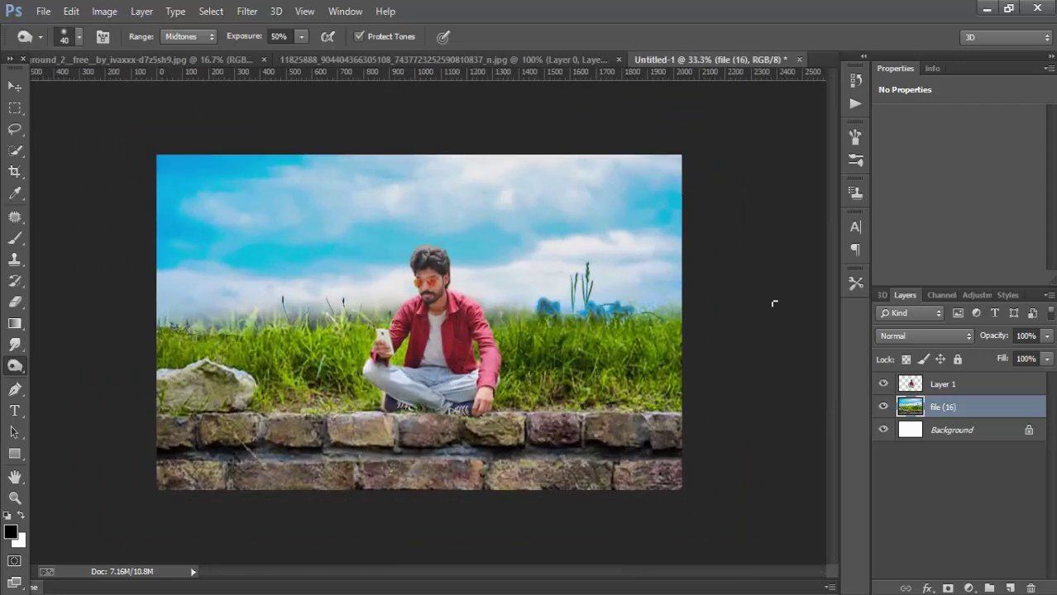
left_click(968, 387)
key("ctrl+plus")
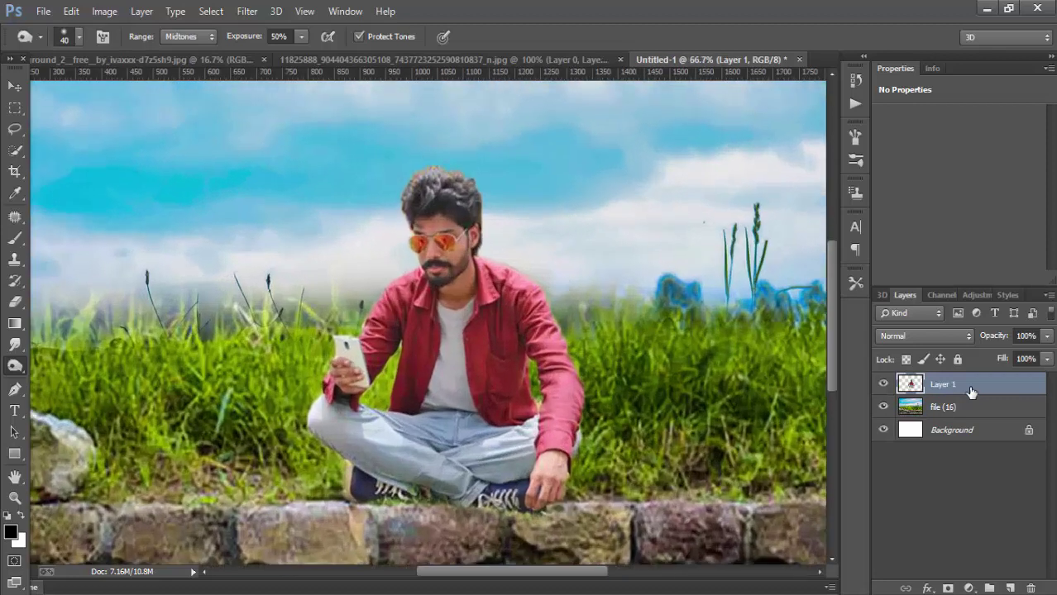
right_click(12, 370)
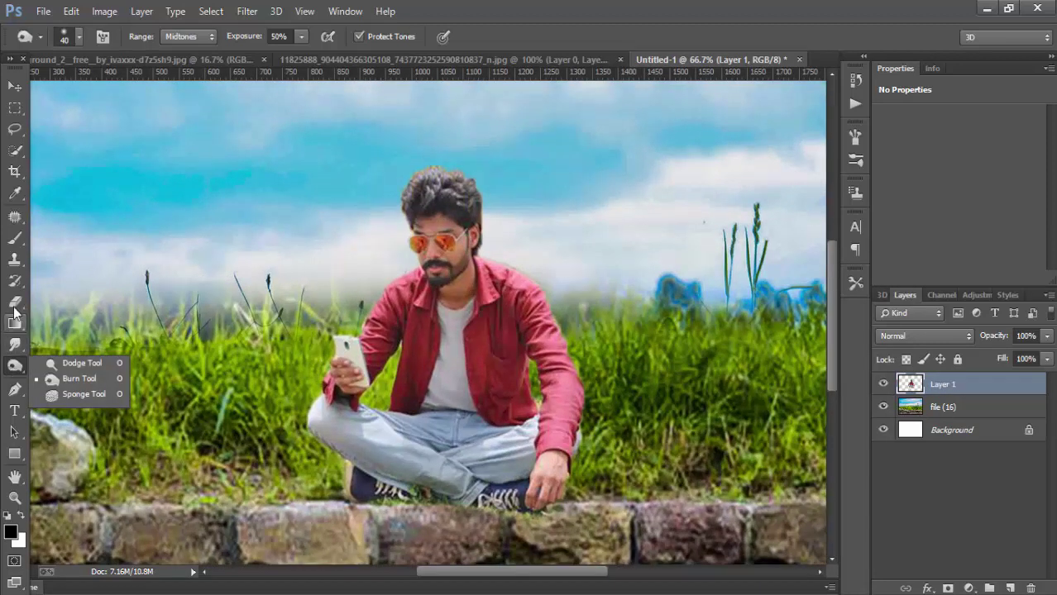
Set up the Smudge Tool at 11% strength with a size 35 brush at 100% zoom
right_click(23, 341)
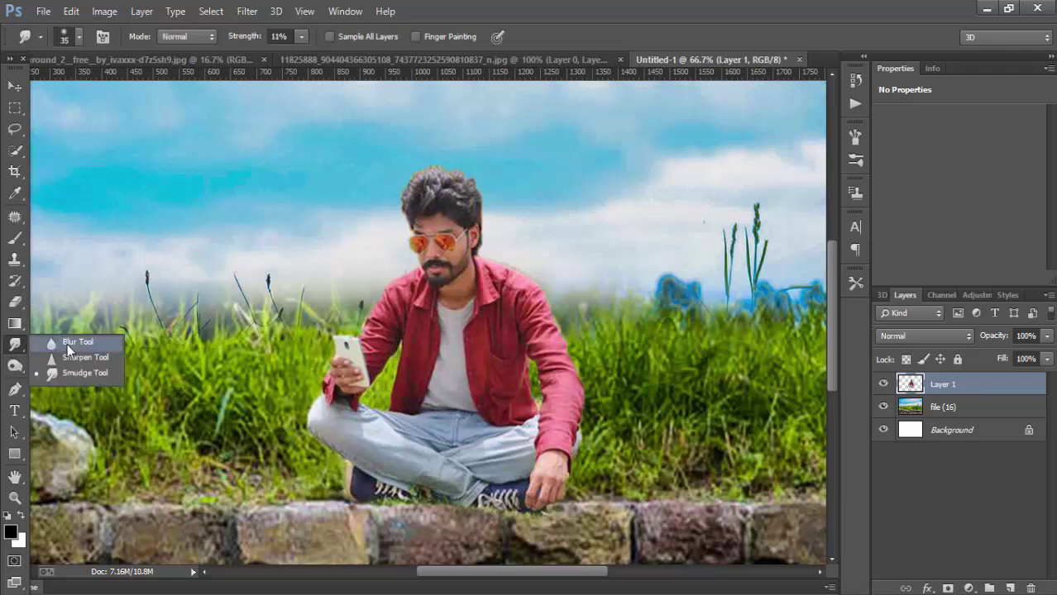
left_click(78, 374)
left_click(79, 38)
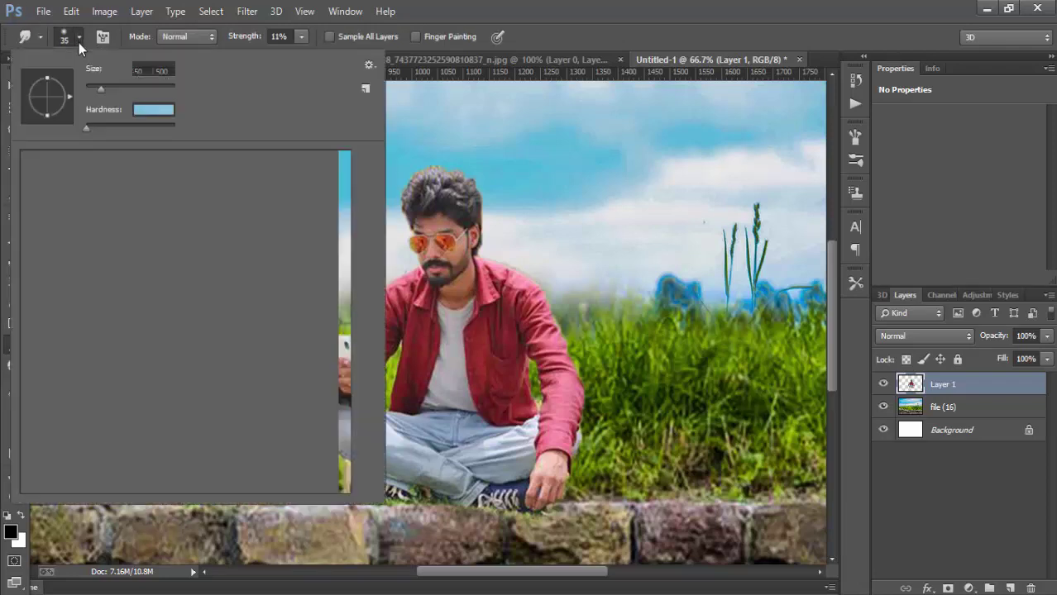
left_click(589, 100)
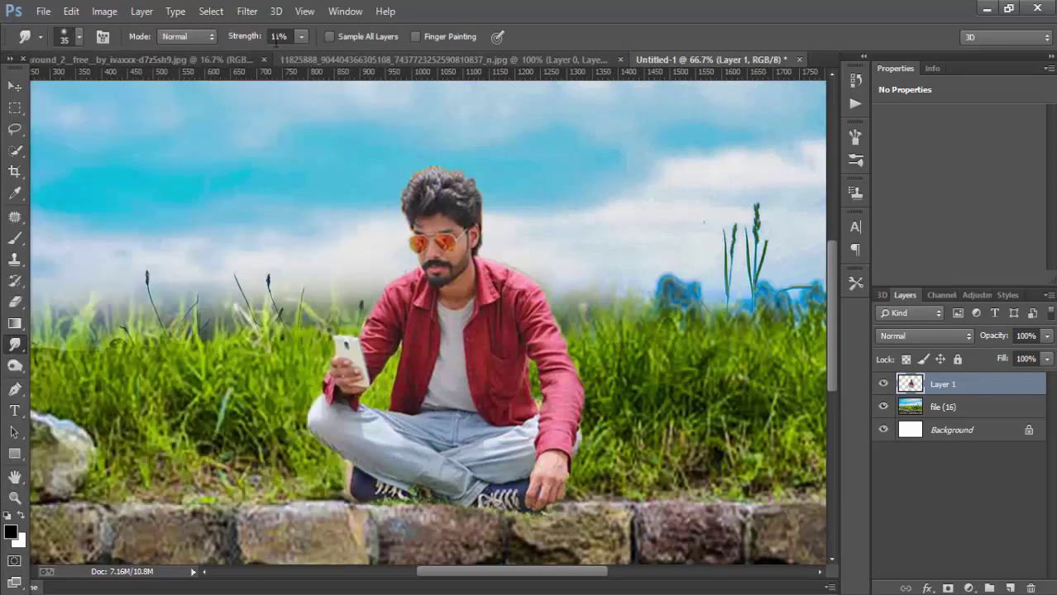
key("ctrl+plus")
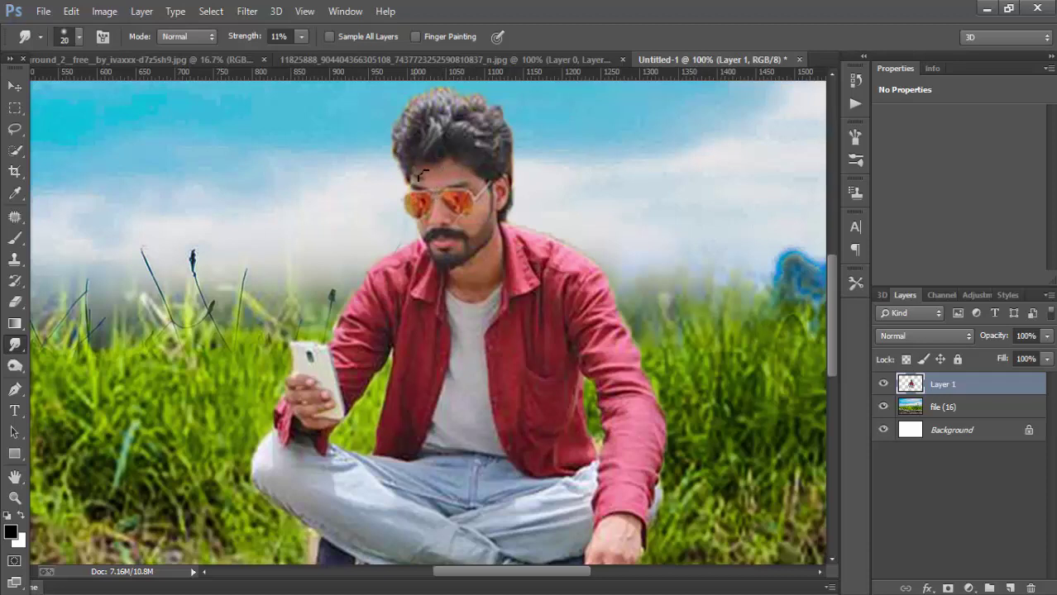
key("bracketright")
key("bracketright")
key("bracketright")
Smudge the man's cut-out edges around his beard, collar and hands
left_click_drag(478, 268, 488, 282)
scroll(428, 221, "down", 2)
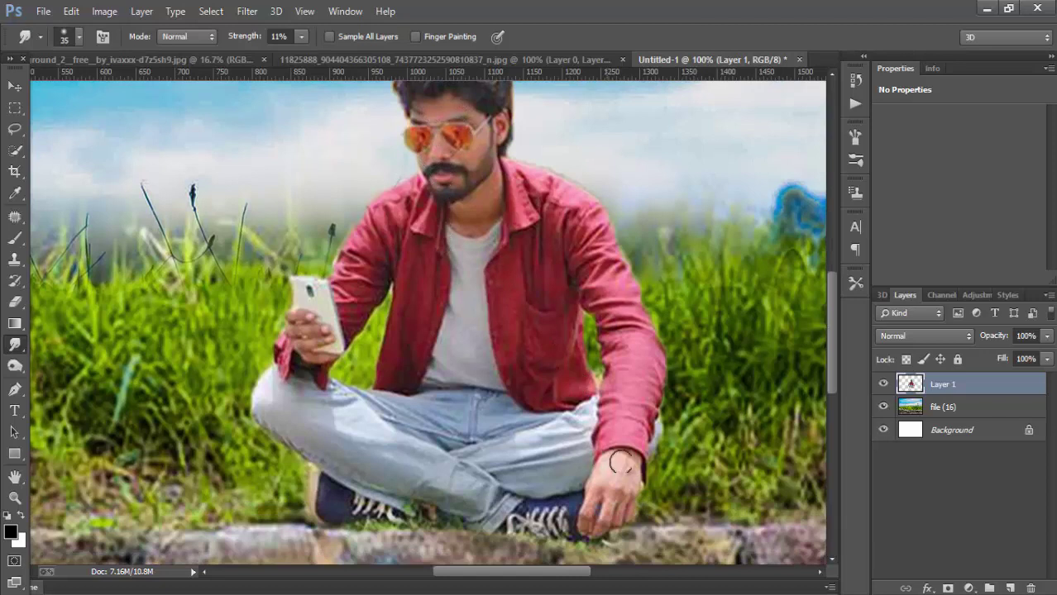
scroll(619, 467, "down", 2)
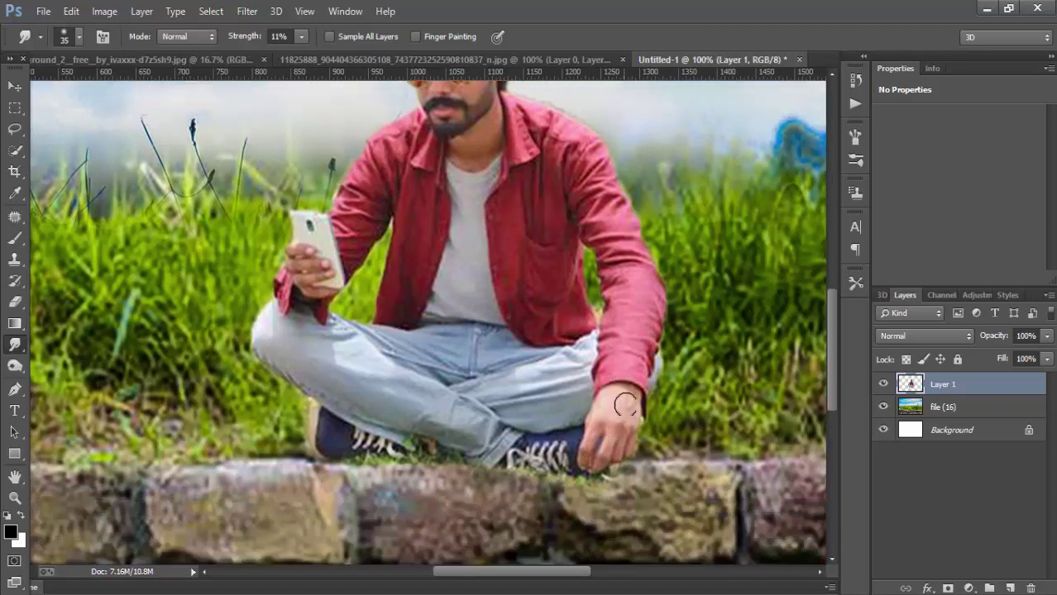
scroll(410, 279, "up", 1)
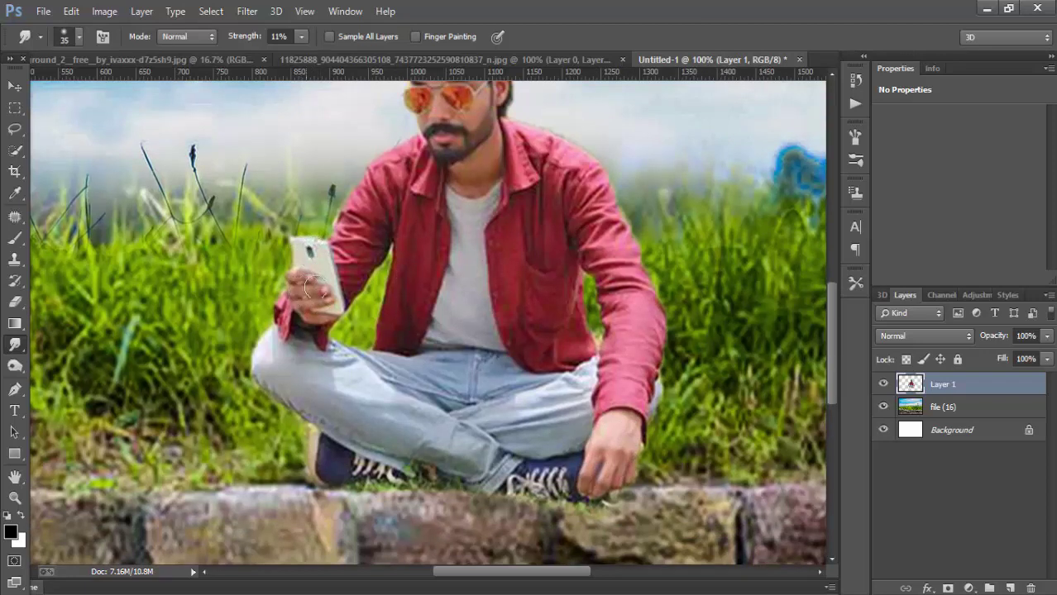
scroll(315, 285, "up", 4)
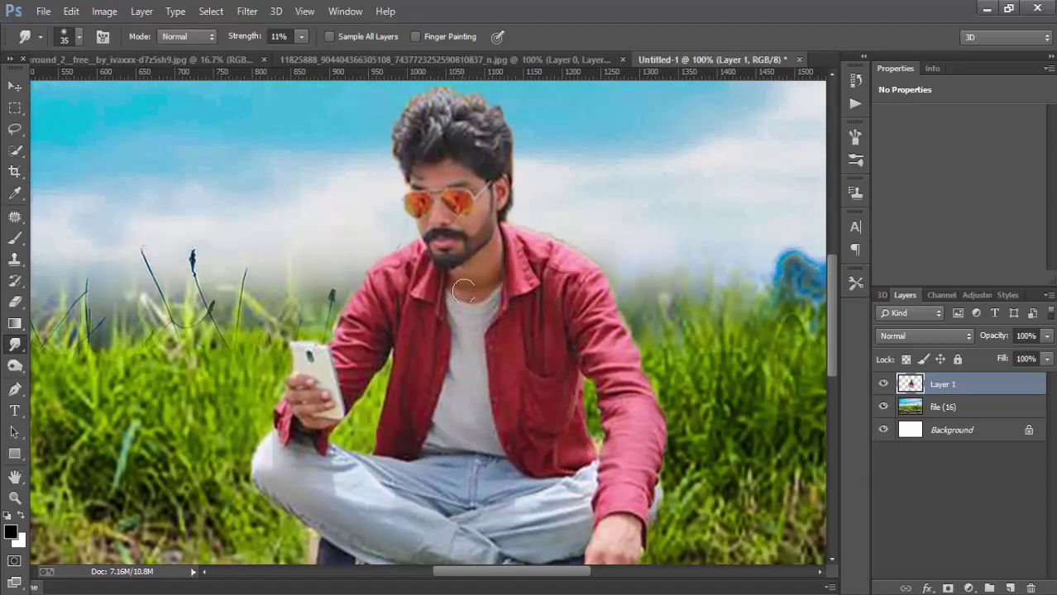
scroll(463, 290, "down", 2)
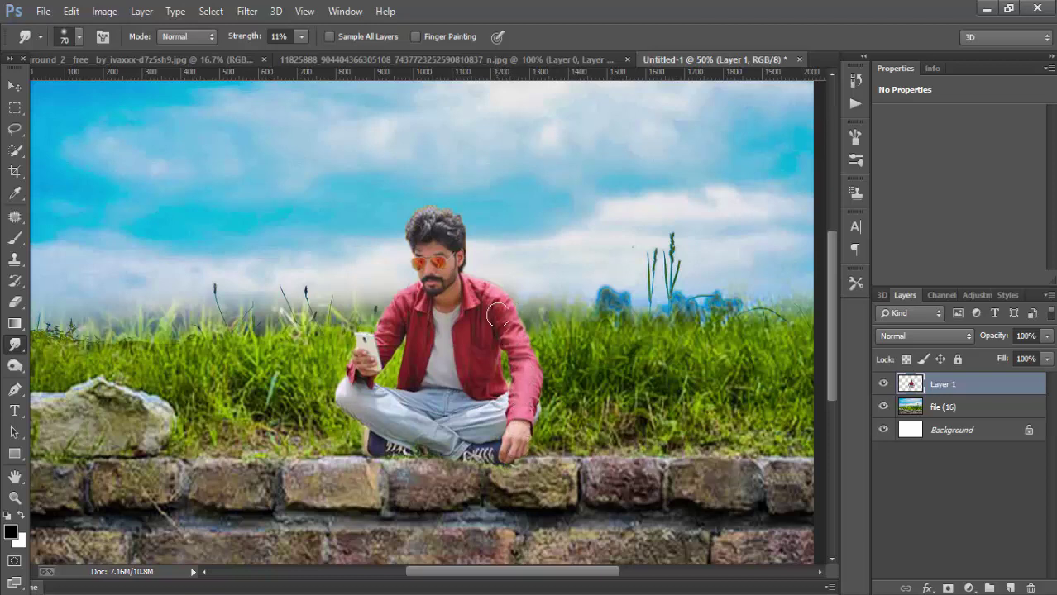
Lift the man's midtones with Curves from 131 to 142, then view the composition
left_click(104, 11)
left_click(330, 84)
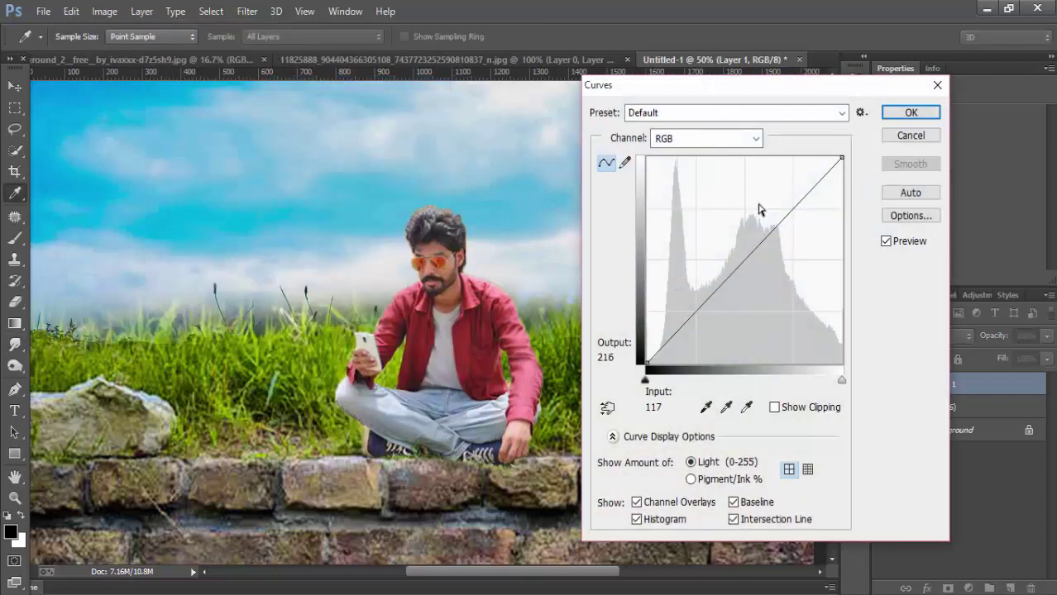
left_click(749, 254)
left_click_drag(749, 254, 747, 248)
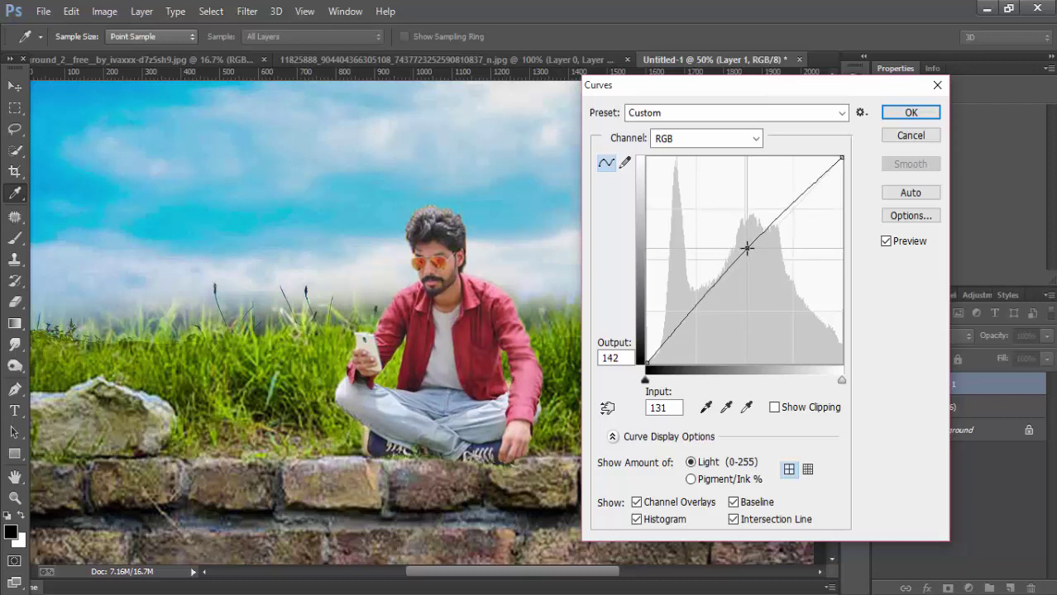
left_click(885, 114)
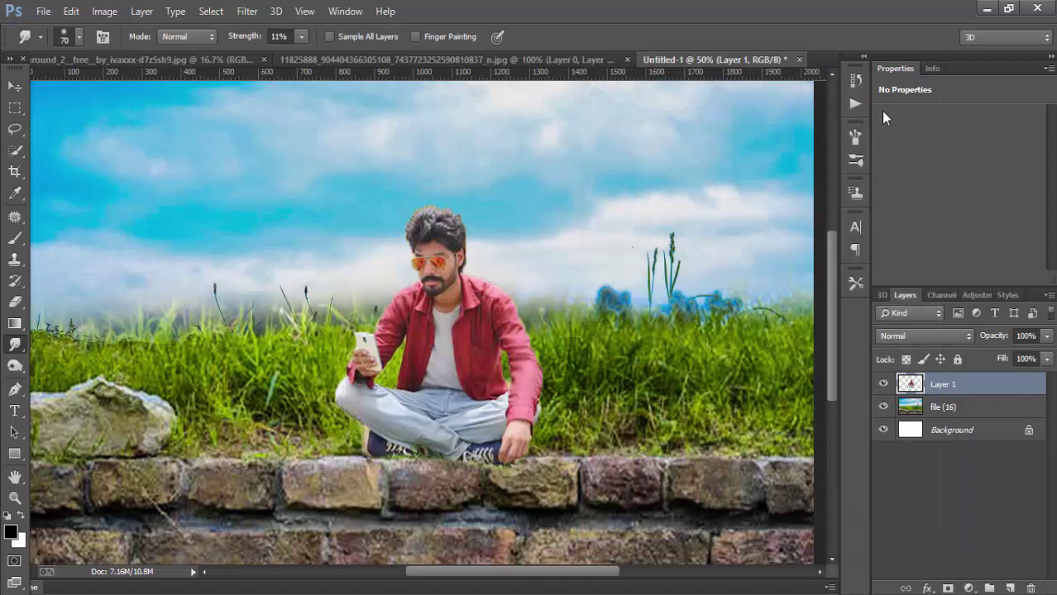
key("ctrl+minus")
key("ctrl+minus")
key("ctrl+minus")
key("ctrl+plus")
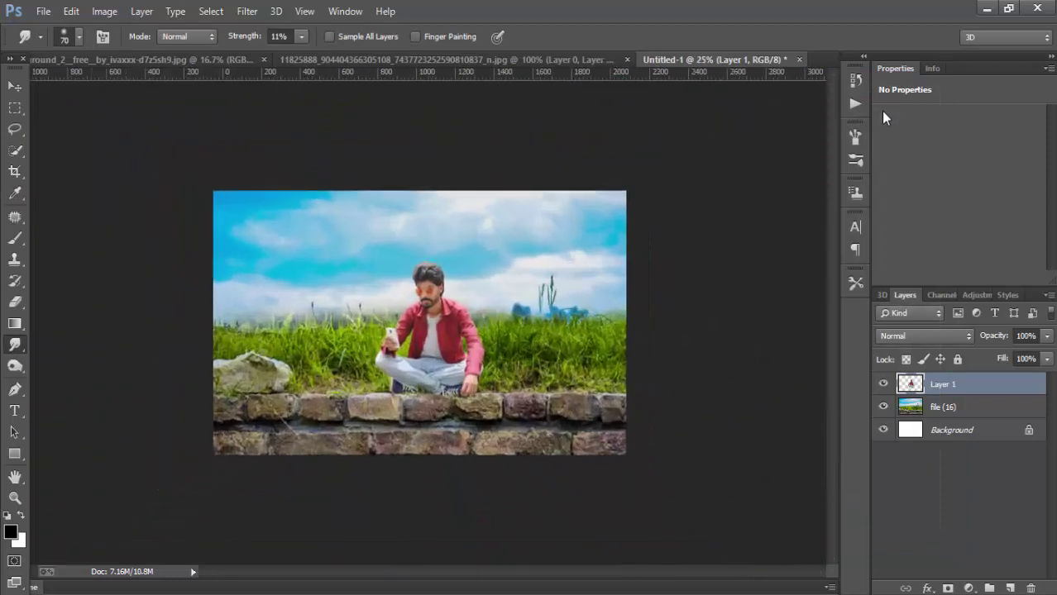
key("ctrl+plus")
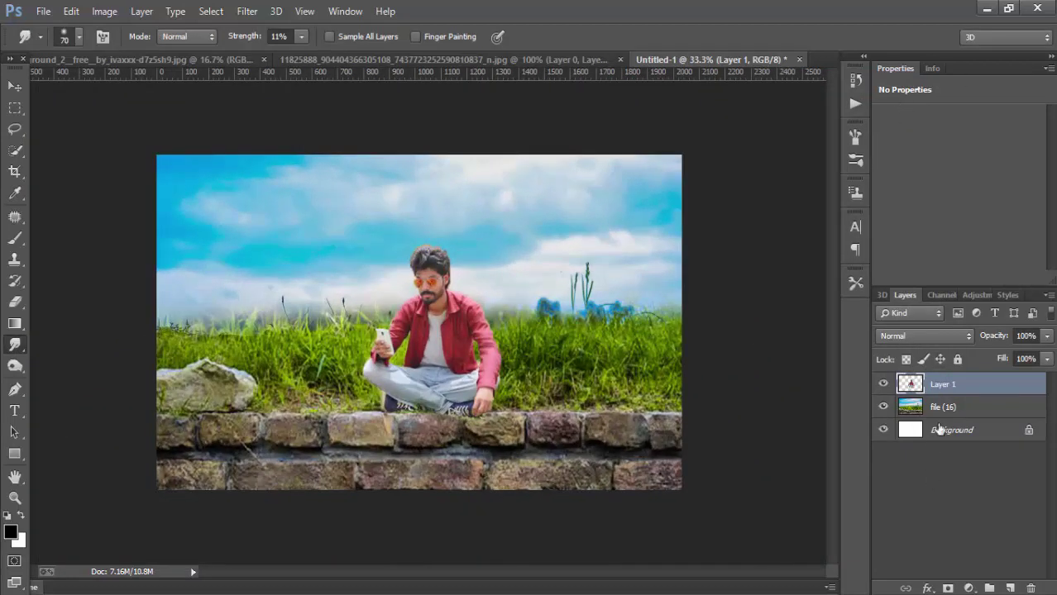
Place zoozoo-1 from the STOCK (E:) sTOCK folder as an embedded image
left_click(943, 406)
left_click(43, 11)
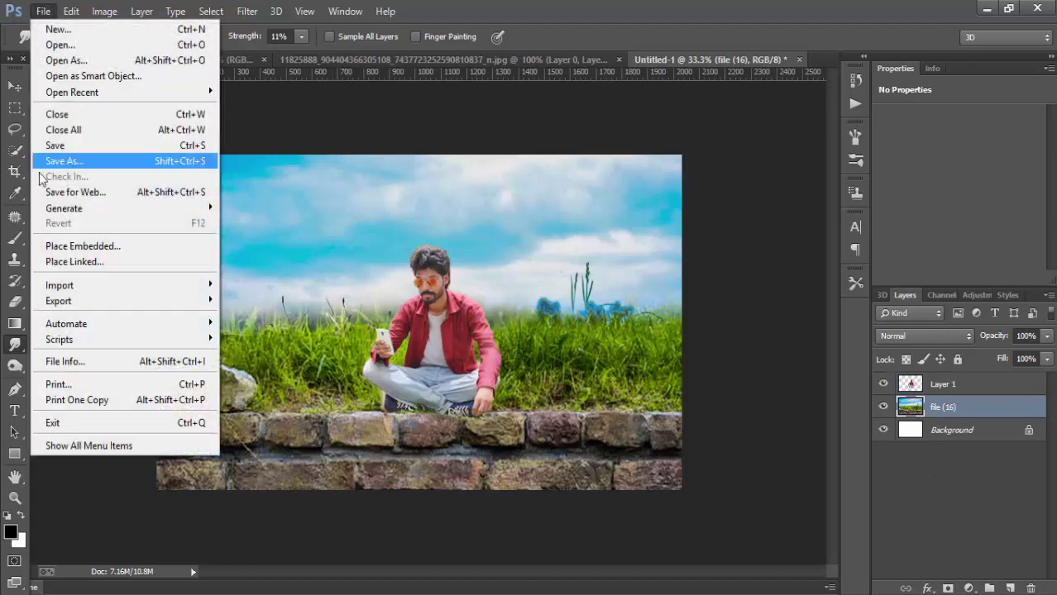
left_click(149, 246)
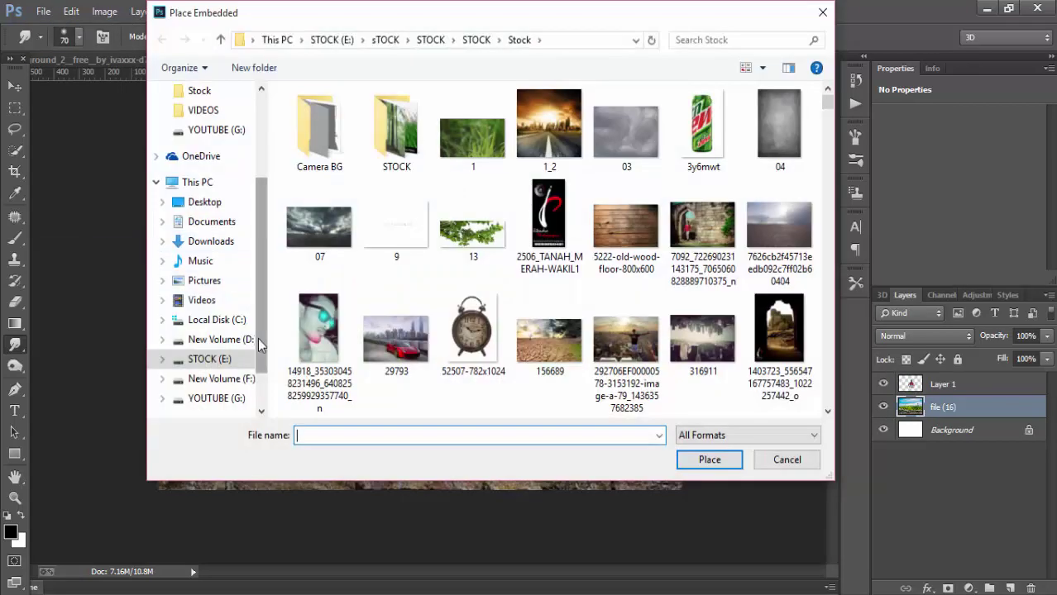
left_click(210, 359)
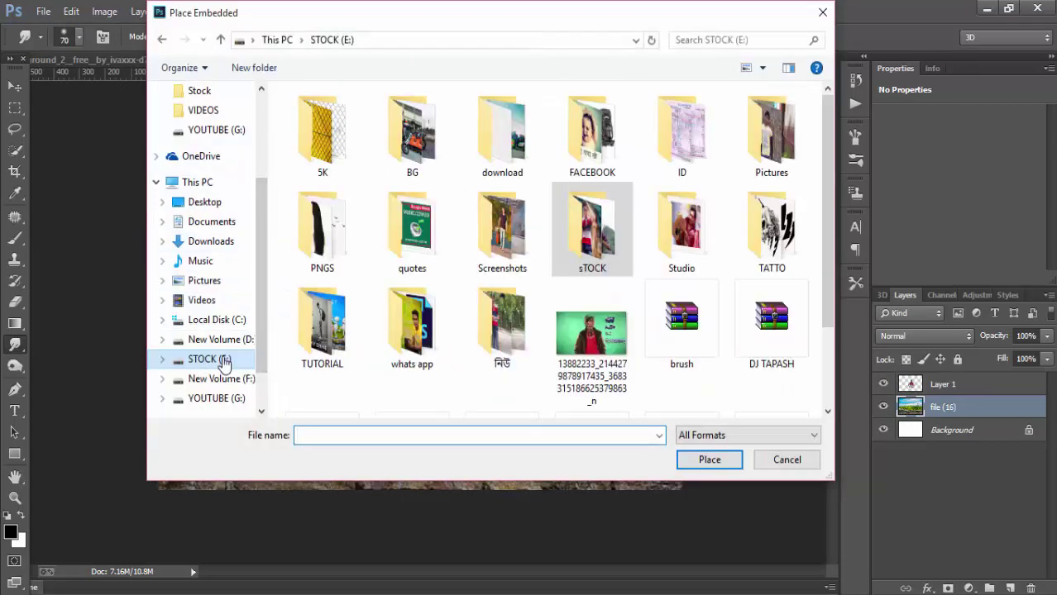
double_click(587, 239)
left_click_drag(830, 97, 868, 401)
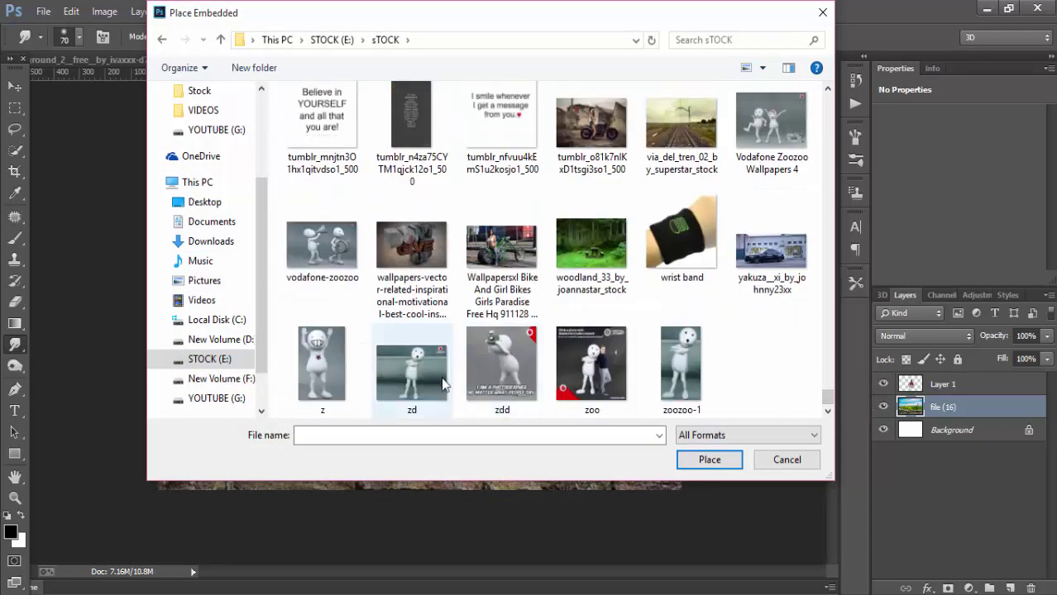
left_click(676, 397)
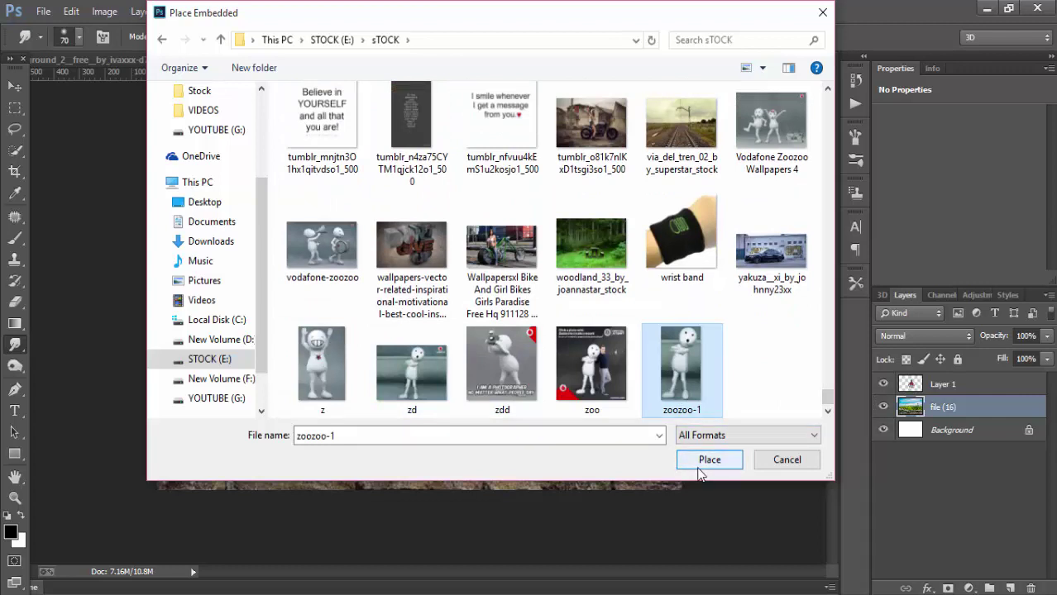
left_click(700, 467)
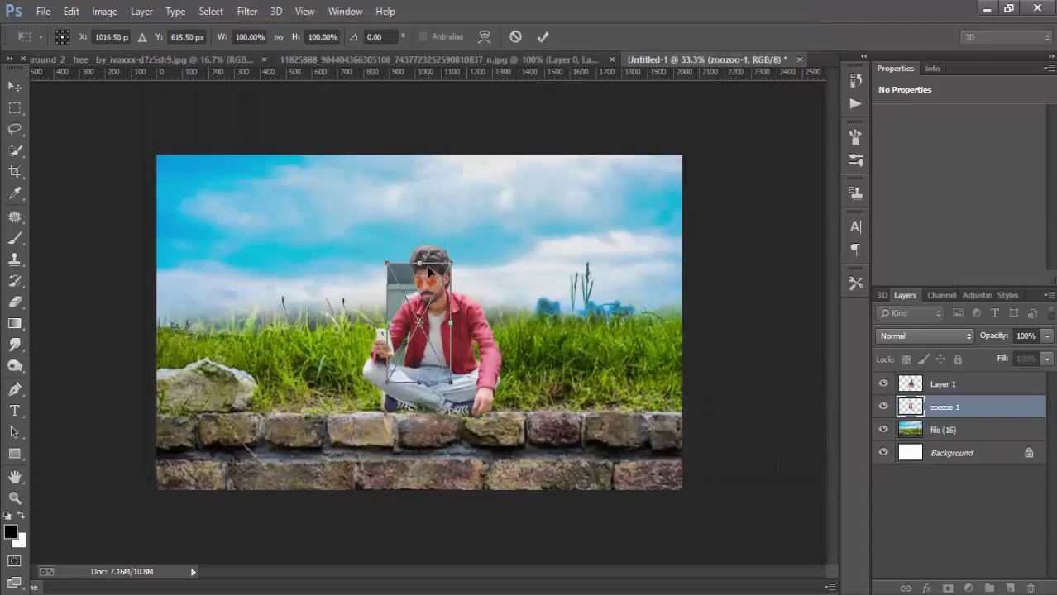
Move the ZooZoo photo beside the man, scale it to about 200%, and commit
left_click_drag(429, 272, 370, 307)
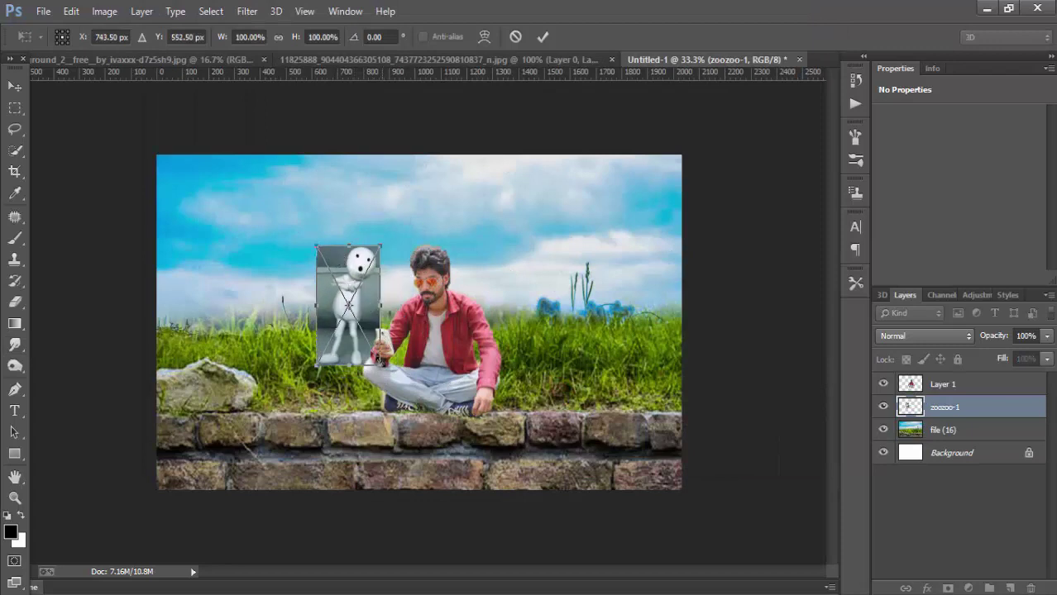
left_click_drag(379, 365, 412, 426)
right_click(342, 264)
left_click(364, 277)
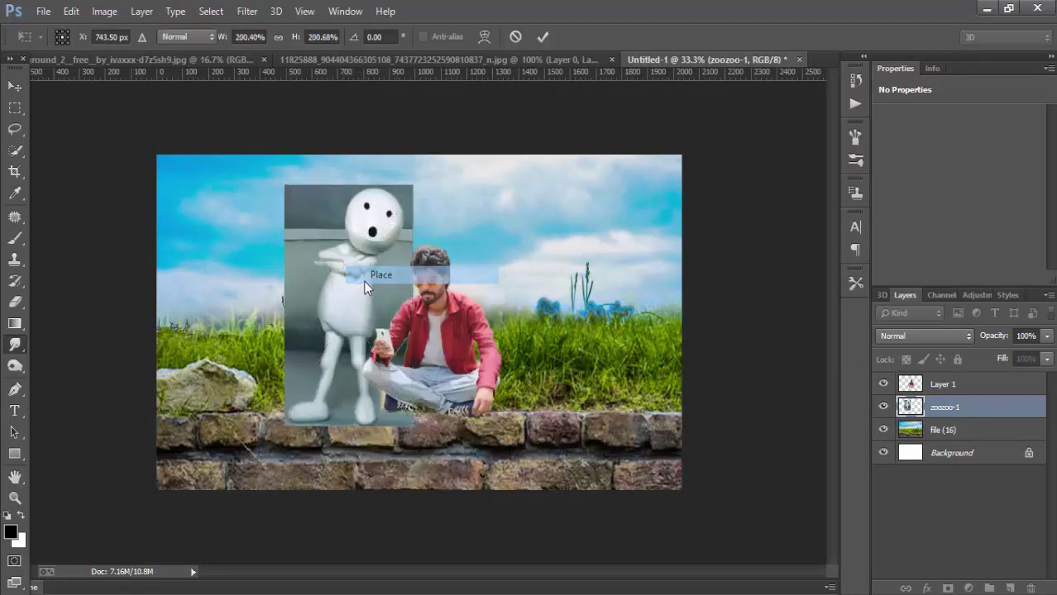
key("ctrl+plus")
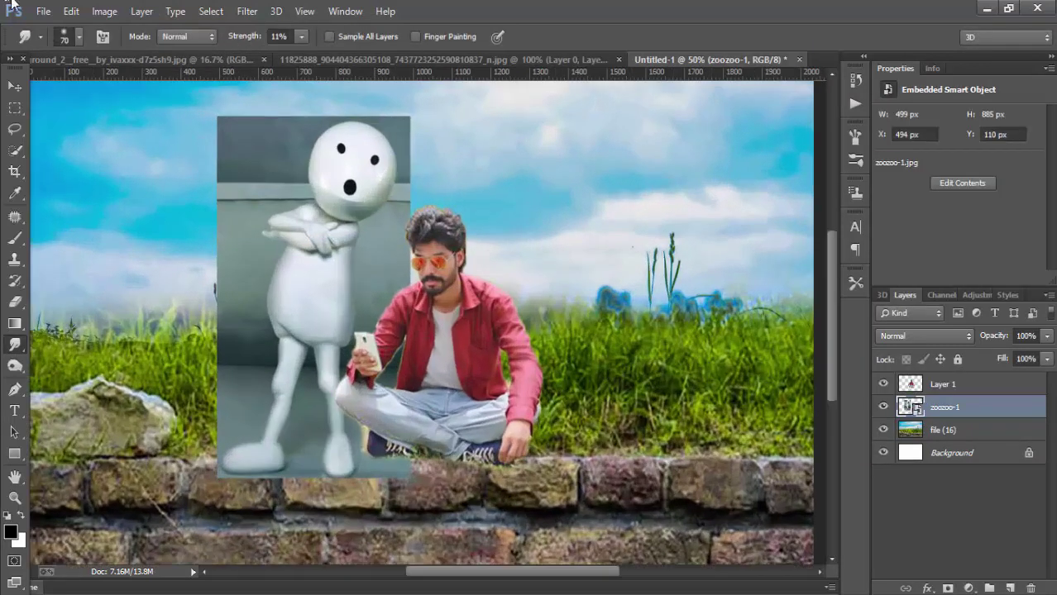
Rasterize the zoozoo-1 layer and quick-select ZooZoo's head and arms
right_click(972, 421)
left_click(672, 246)
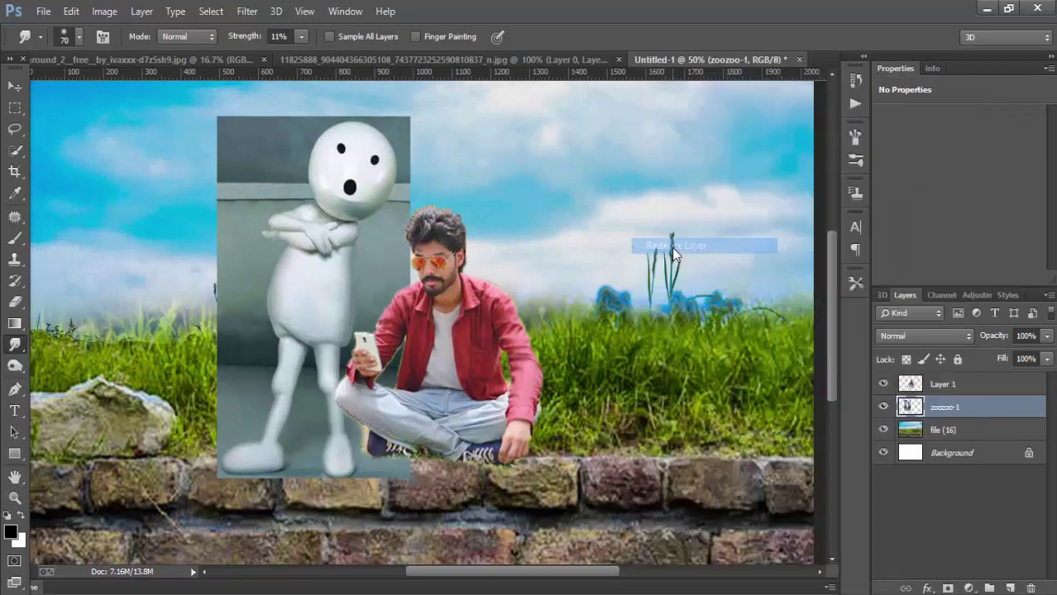
key("w")
mouse_move(364, 157)
left_mouse_down()
mouse_move(314, 236)
mouse_move(347, 446)
left_mouse_up()
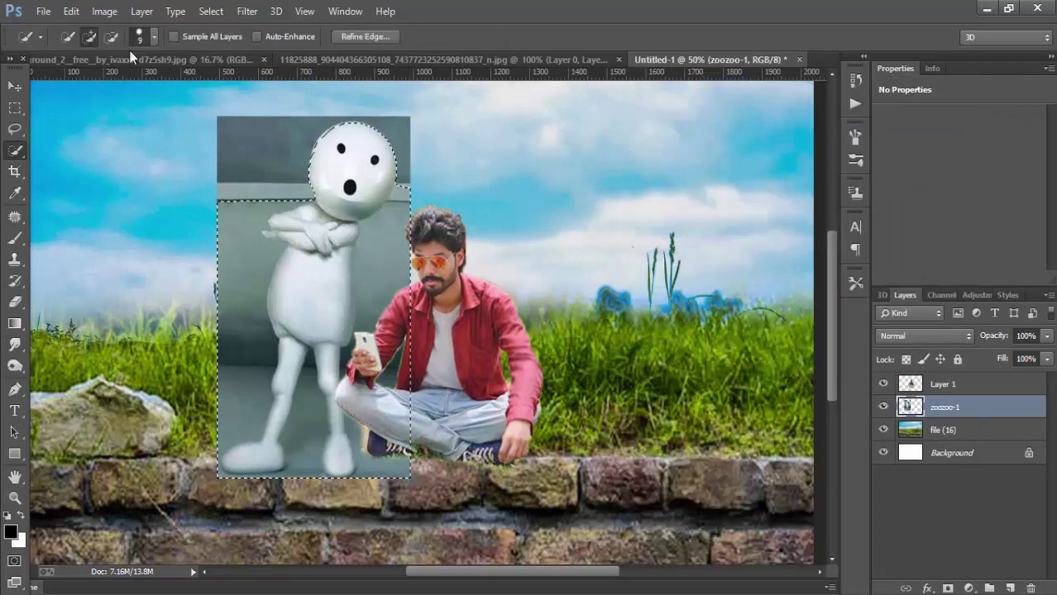
Drop the rough selection, zoom in, and start a Pen path down ZooZoo's left head edge
key("ctrl+d")
key("ctrl+plus")
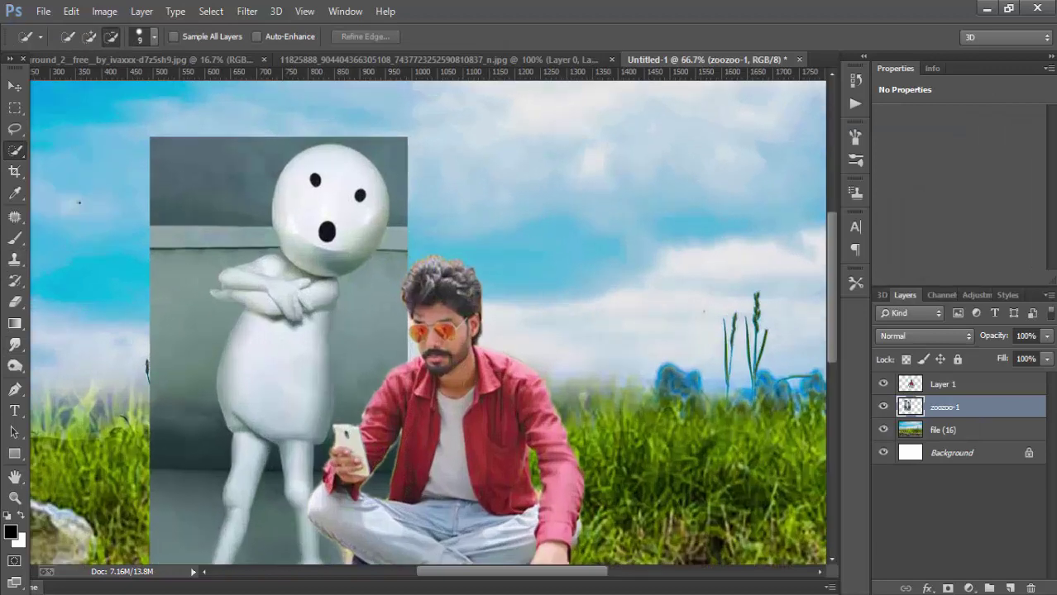
key("p")
key("ctrl+plus")
scroll(283, 166, "up", 3)
left_click(218, 223)
left_click(209, 248)
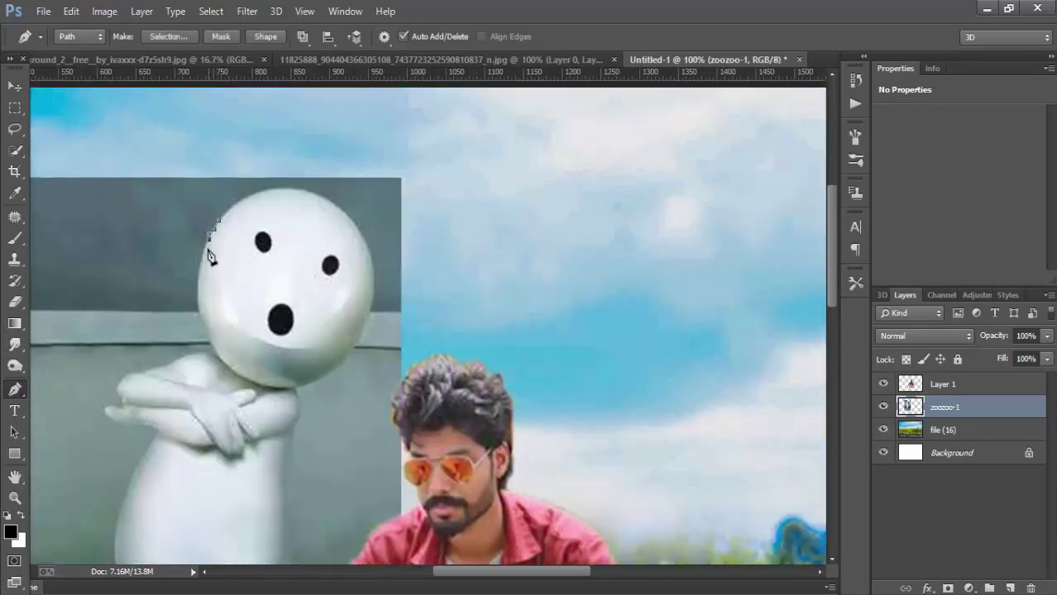
left_click(203, 273)
left_click(200, 300)
Trace the path along ZooZoo's arm and around its hand
left_click(177, 361)
left_click(157, 368)
left_click(133, 375)
left_click(120, 392)
left_click(104, 406)
left_click(125, 429)
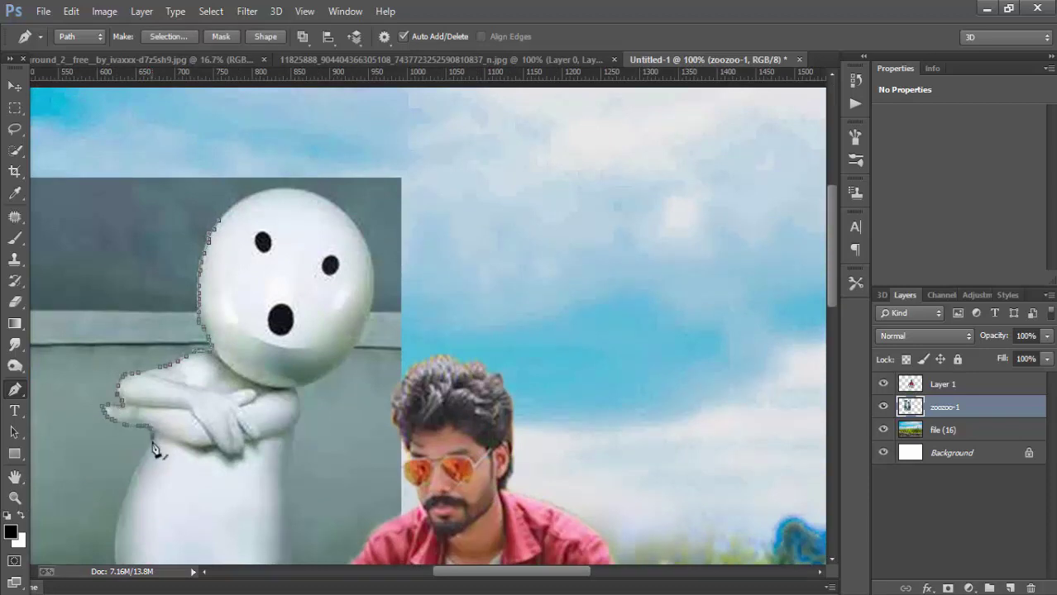
left_click(153, 449)
scroll(145, 372, "down", 2)
scroll(132, 314, "down", 3)
Continue the path down ZooZoo's body and leg and around the left foot
left_click(121, 380)
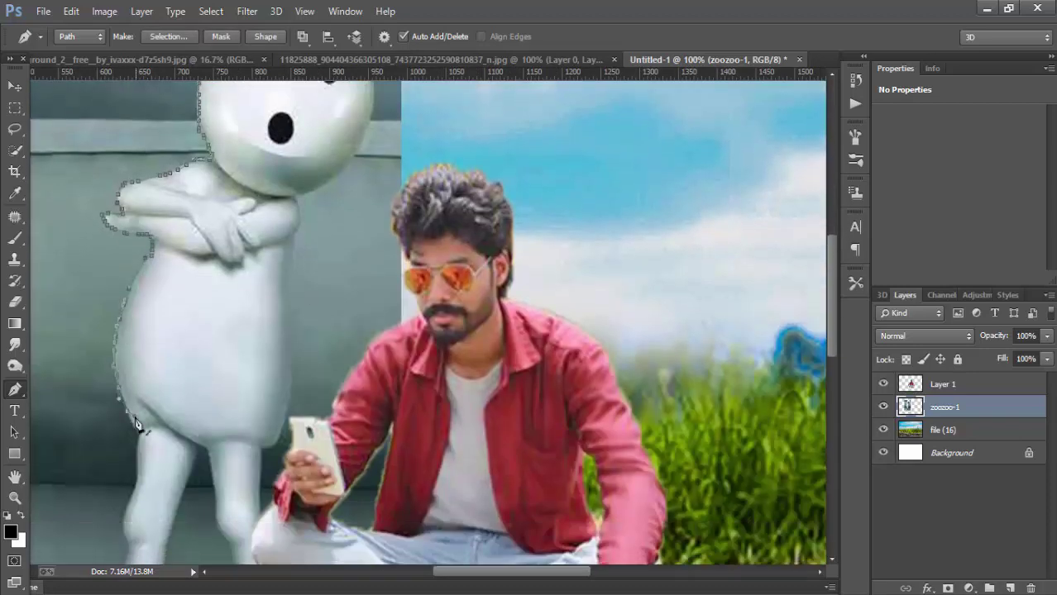
left_click(136, 422)
scroll(137, 422, "down", 5)
left_click(137, 248)
left_click(134, 285)
left_click(126, 322)
left_click(108, 424)
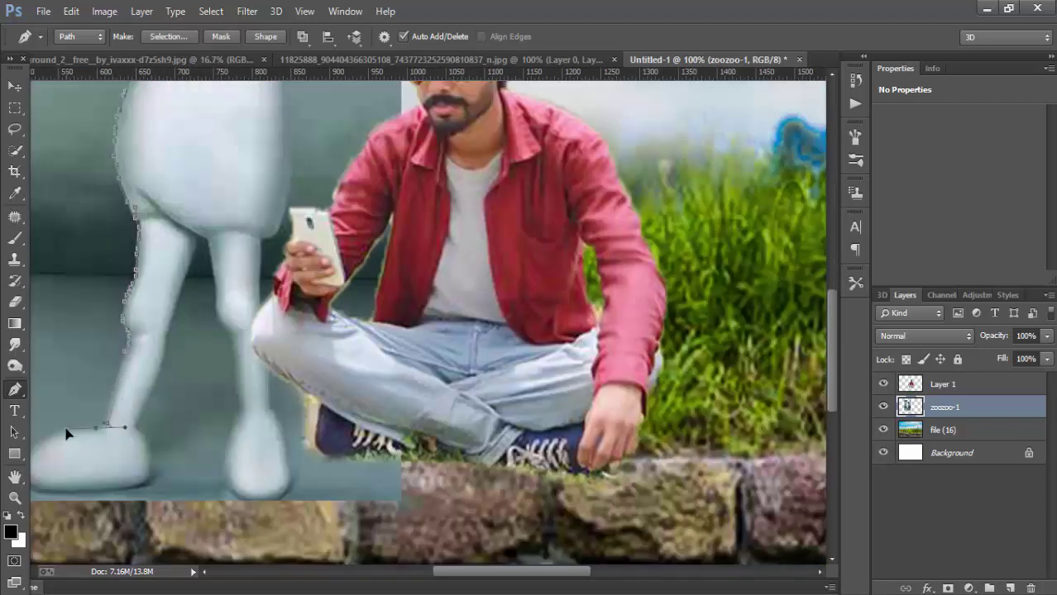
left_click(64, 430)
scroll(182, 484, "left", 3)
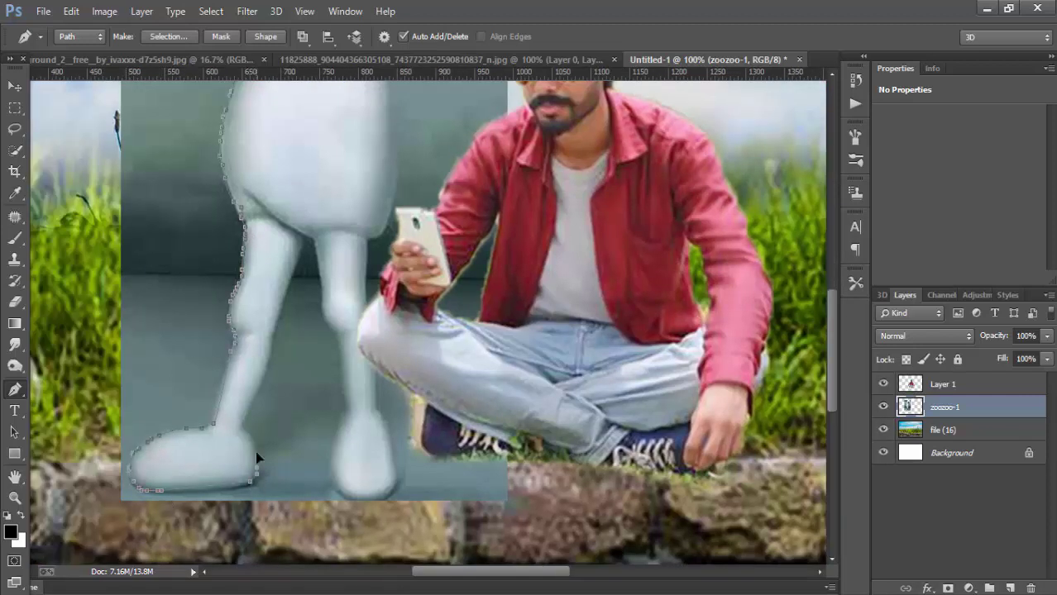
Trace up the inner leg, under the right foot, and up ZooZoo's right side to the head
left_click(275, 334)
left_click(303, 241)
left_click(347, 498)
left_click(391, 493)
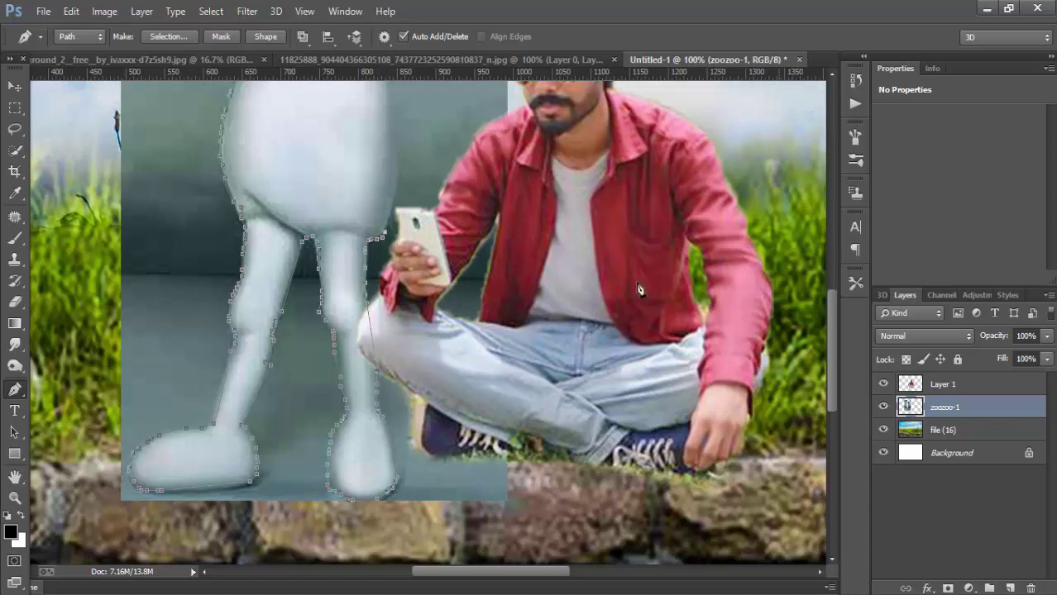
scroll(370, 392, "up", 3)
left_click(404, 160)
left_click_drag(405, 159, 405, 280)
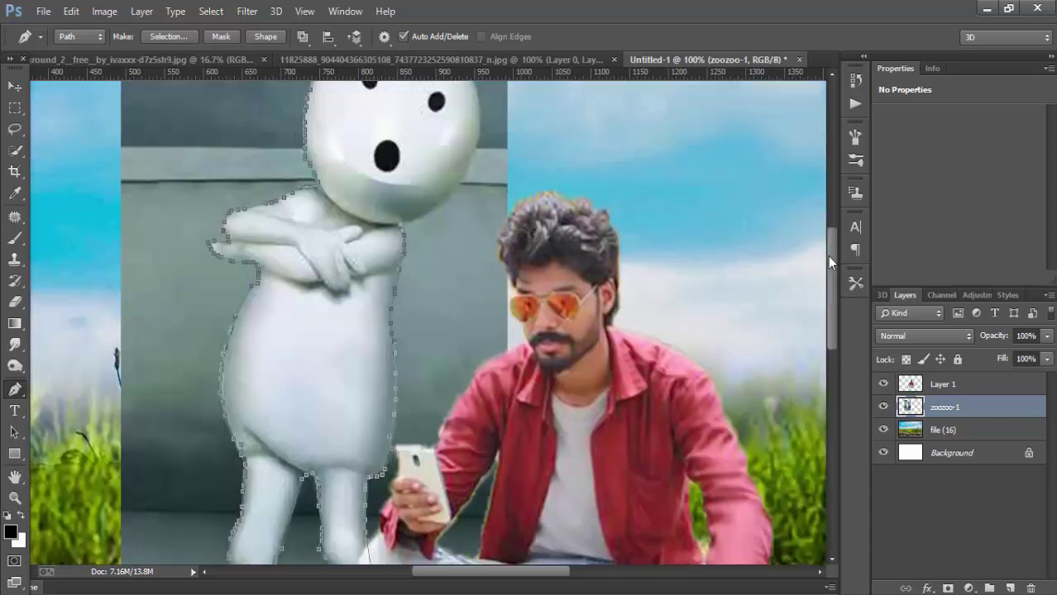
left_click(477, 170)
left_click(446, 103)
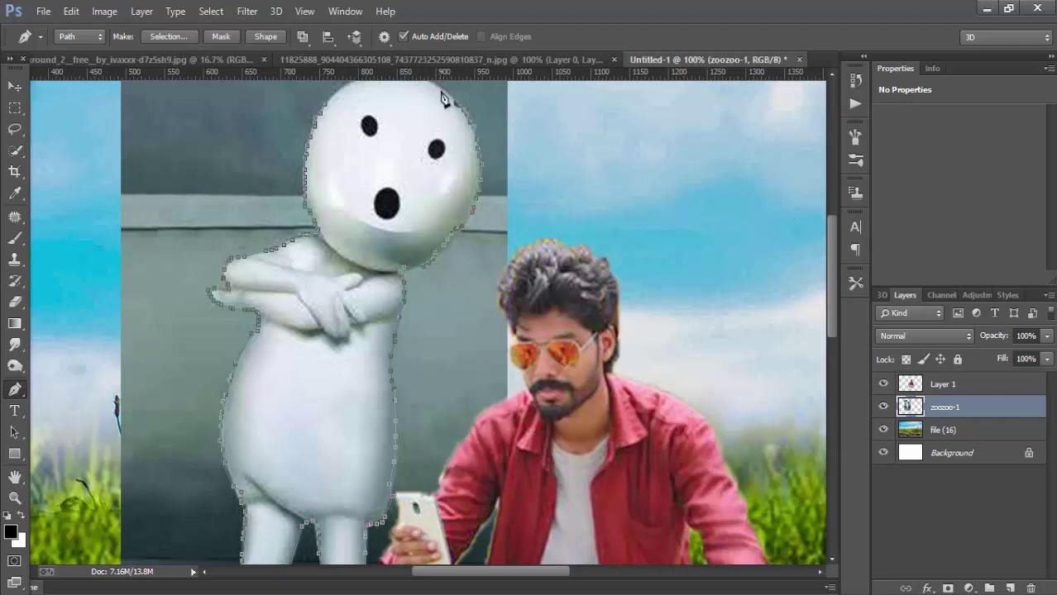
Close the path at ZooZoo's head and turn it into a selection
scroll(438, 196, "up", 2)
scroll(438, 196, "right", 2)
left_click(236, 213)
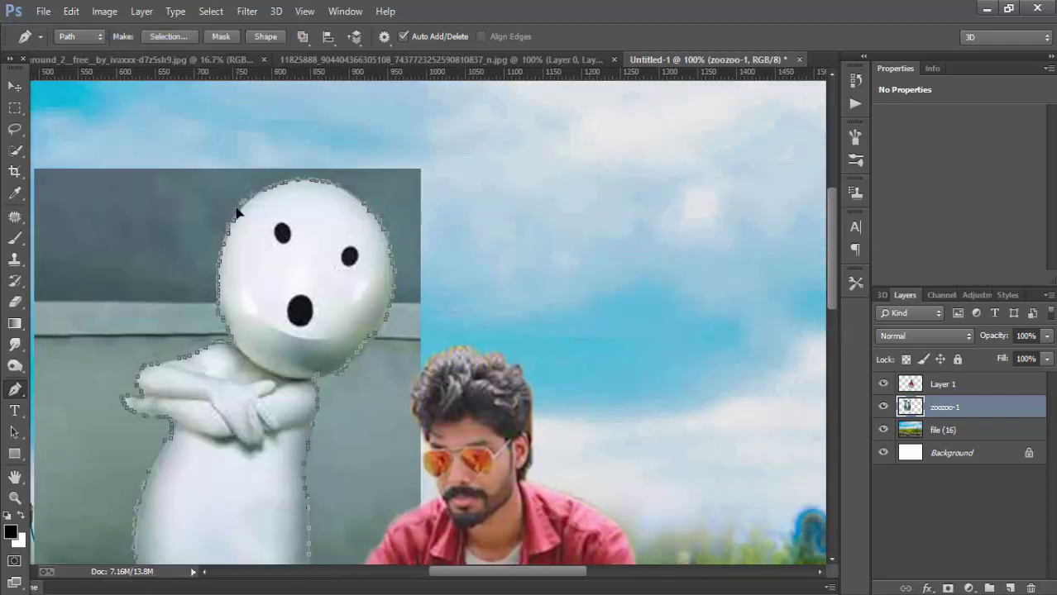
left_click(168, 36)
Confirm the selection and add a layer mask hiding ZooZoo's grey backdrop
key("Return")
left_click(949, 588)
key("ctrl+minus")
key("ctrl+minus")
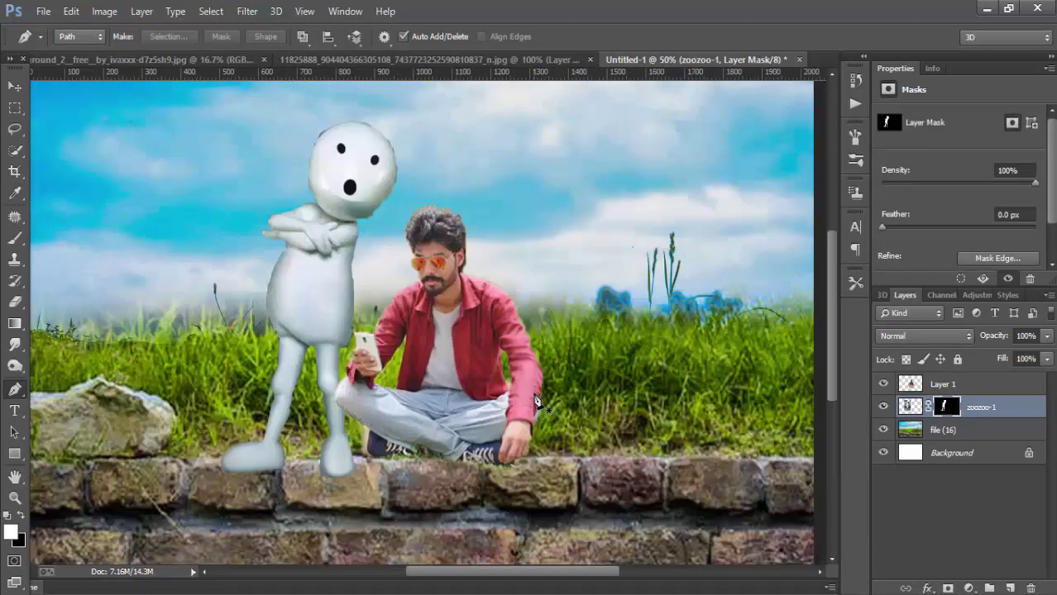
key("v")
Shrink ZooZoo, tilt it slightly, and stand it on top of the wall
key("ctrl+t")
left_click_drag(386, 160, 376, 194)
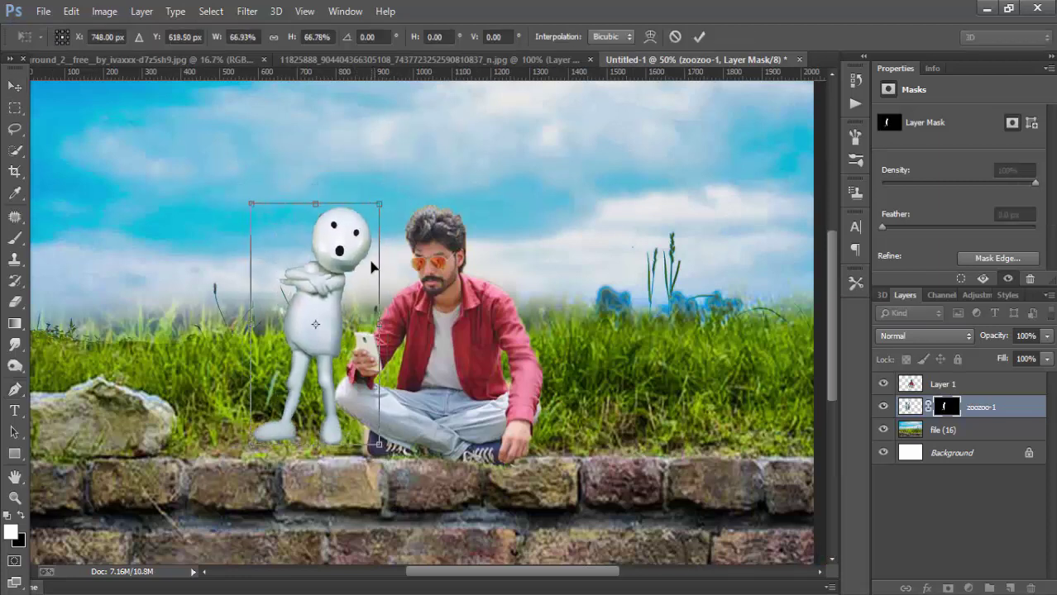
left_click_drag(393, 248, 363, 252)
key("Return")
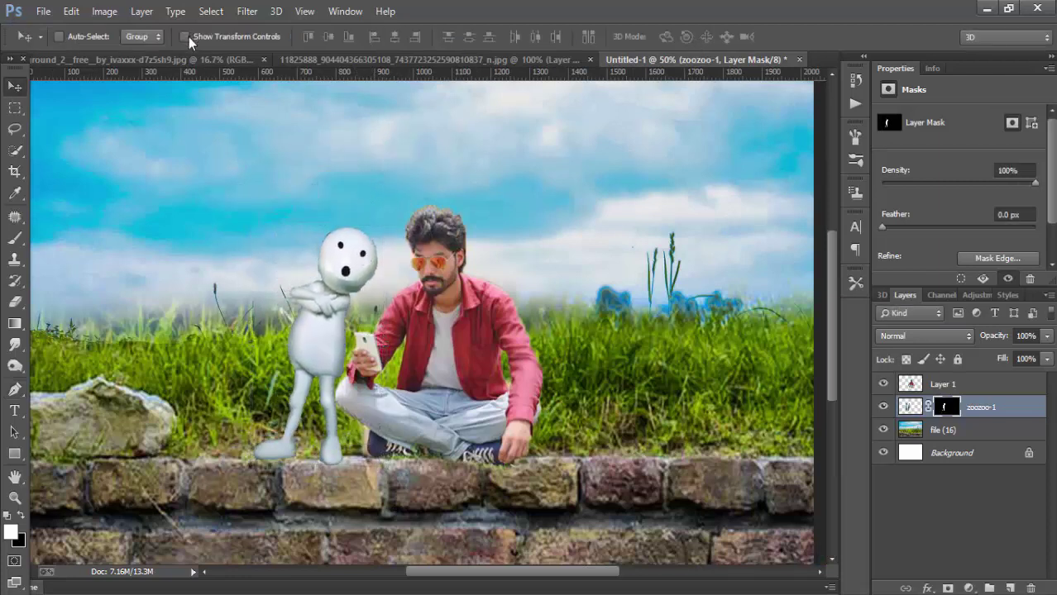
Zoom in with the Brush to inspect and touch up ZooZoo's mask edges
key("ctrl+plus")
key("ctrl+plus")
key("ctrl+plus")
key("b")
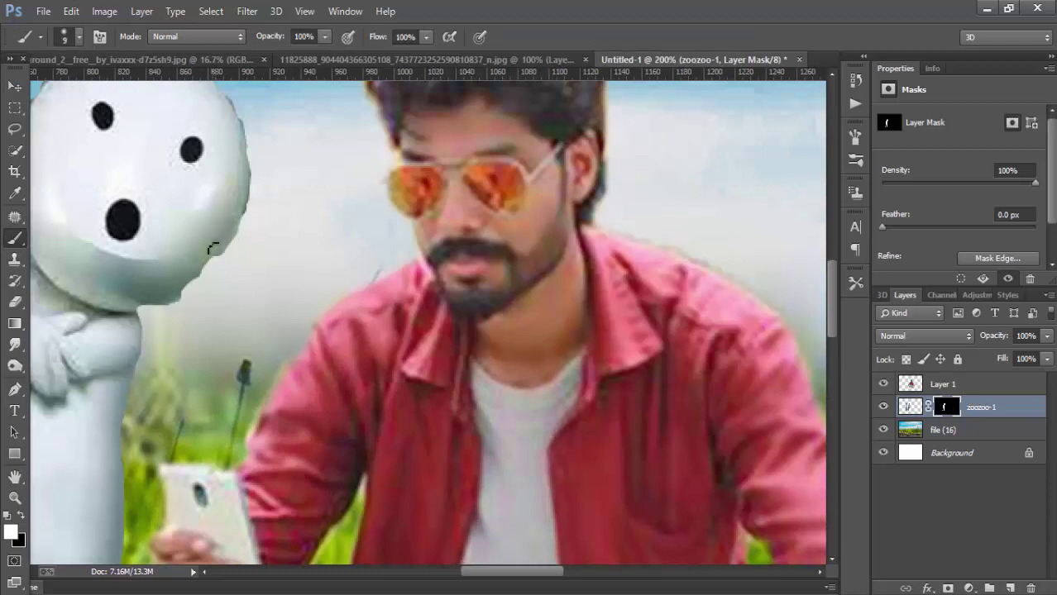
scroll(231, 196, "up", 2)
scroll(234, 308, "left", 3)
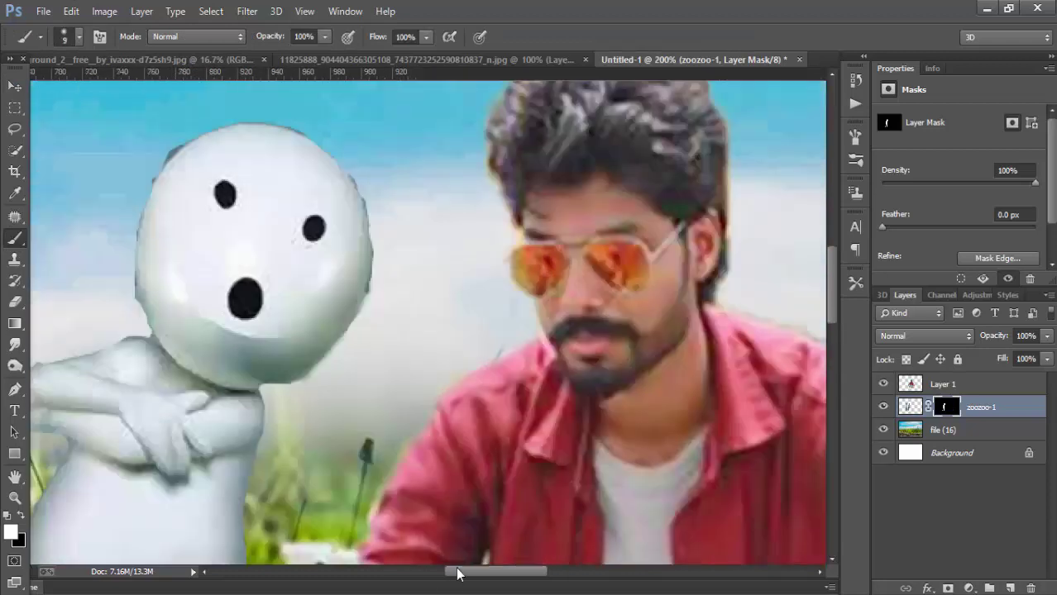
scroll(232, 306, "left", 2)
scroll(240, 171, "down", 3)
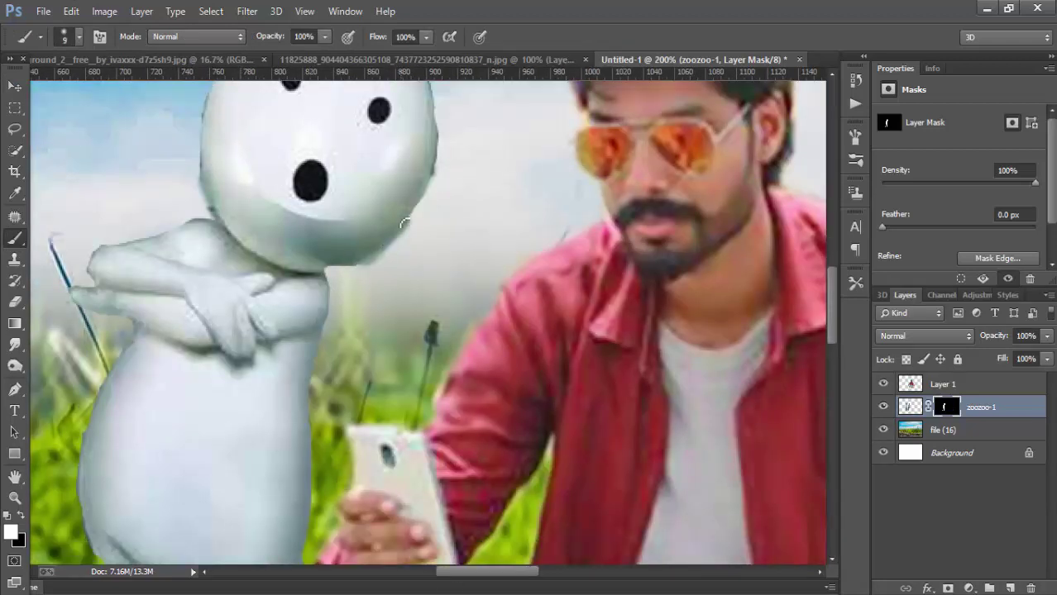
scroll(339, 268, "down", 2)
scroll(141, 219, "down", 8)
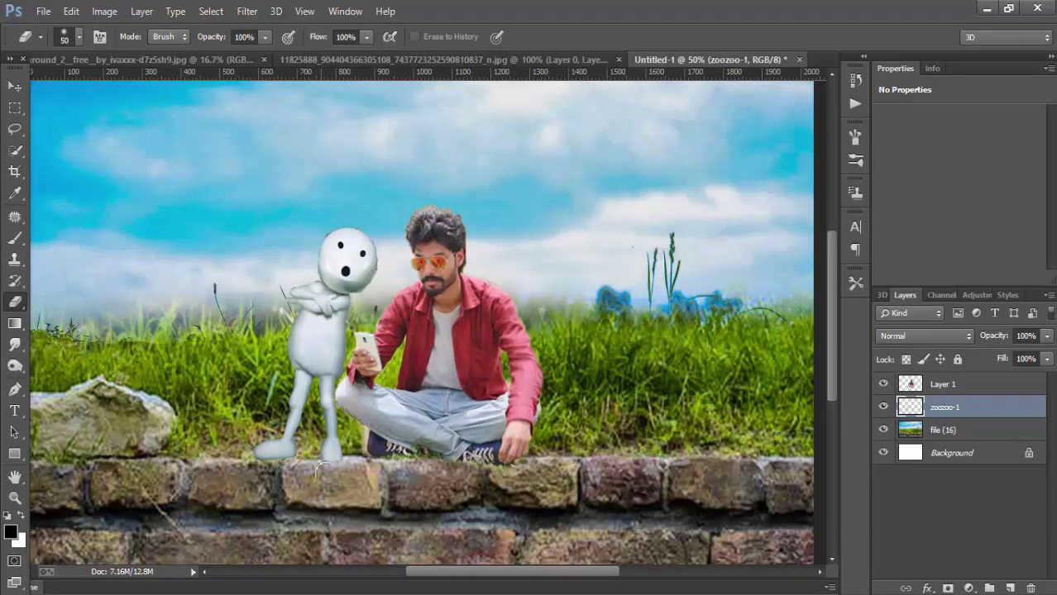
left_click(15, 90)
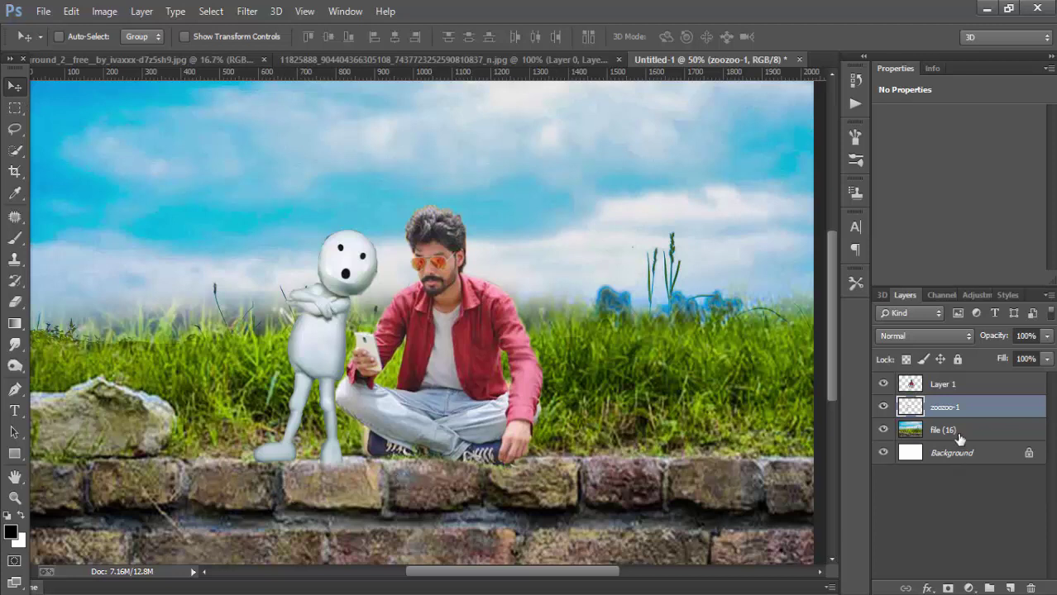
Duplicate the ZooZoo layer and turn the copy solid black with Hue/Saturation
key("ctrl+j")
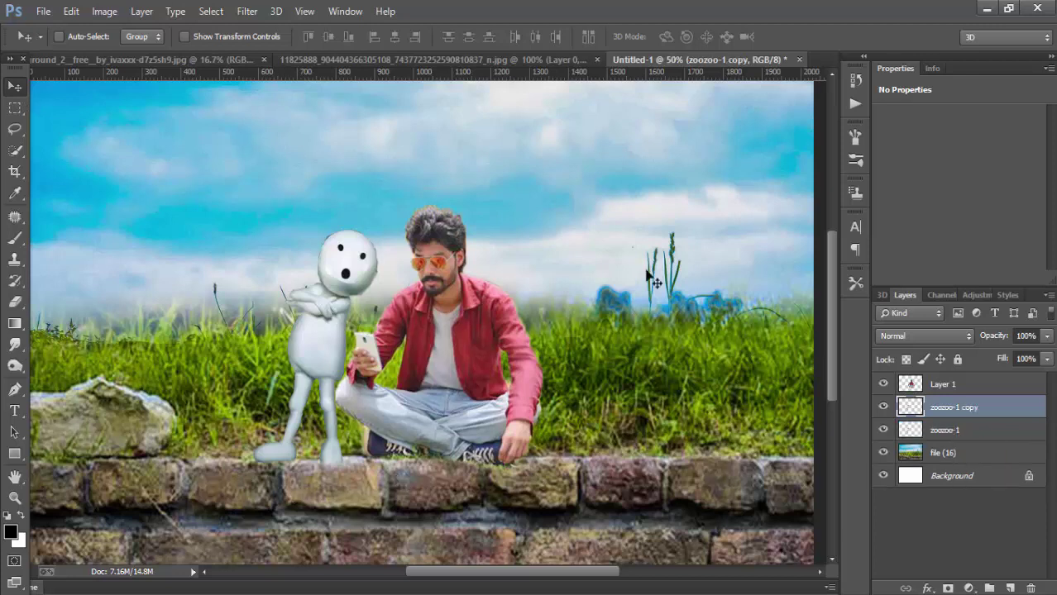
left_click(104, 11)
mouse_move(127, 53)
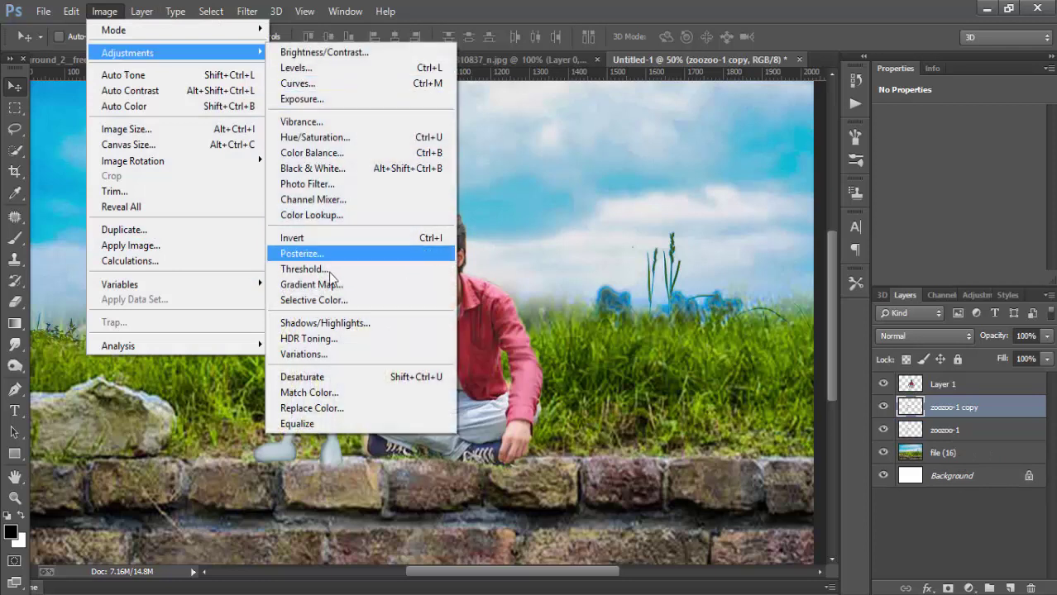
left_click(339, 137)
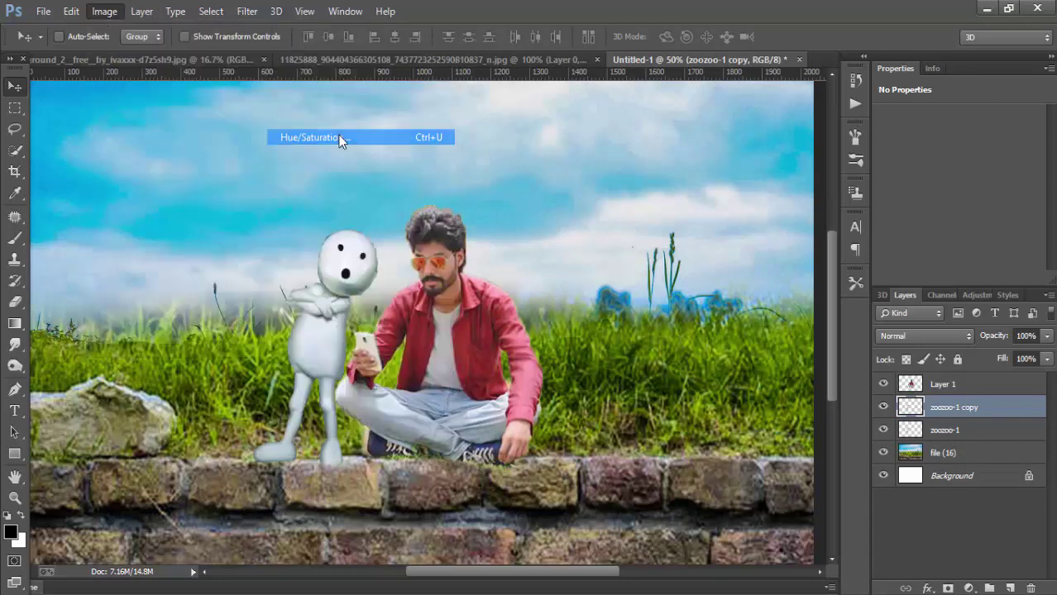
left_click_drag(759, 277, 678, 278)
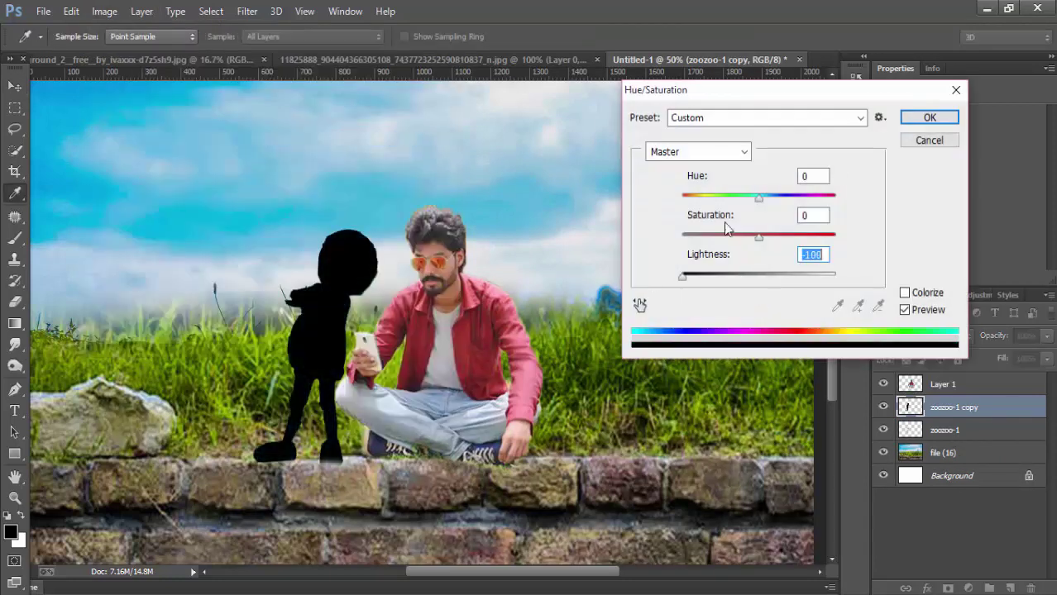
left_click(929, 117)
Skew the black copy into a flat ground shadow and put zoozoo-1 above file (16)
key("v")
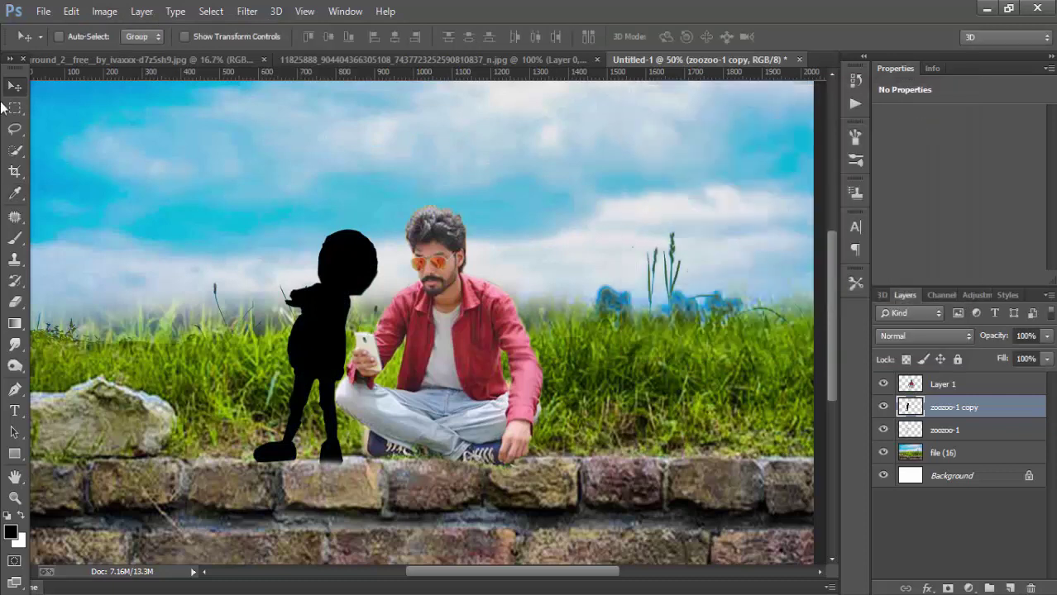
left_click(185, 36)
mouse_move(316, 231)
left_mouse_down()
mouse_move(94, 413)
mouse_move(71, 407)
left_mouse_up()
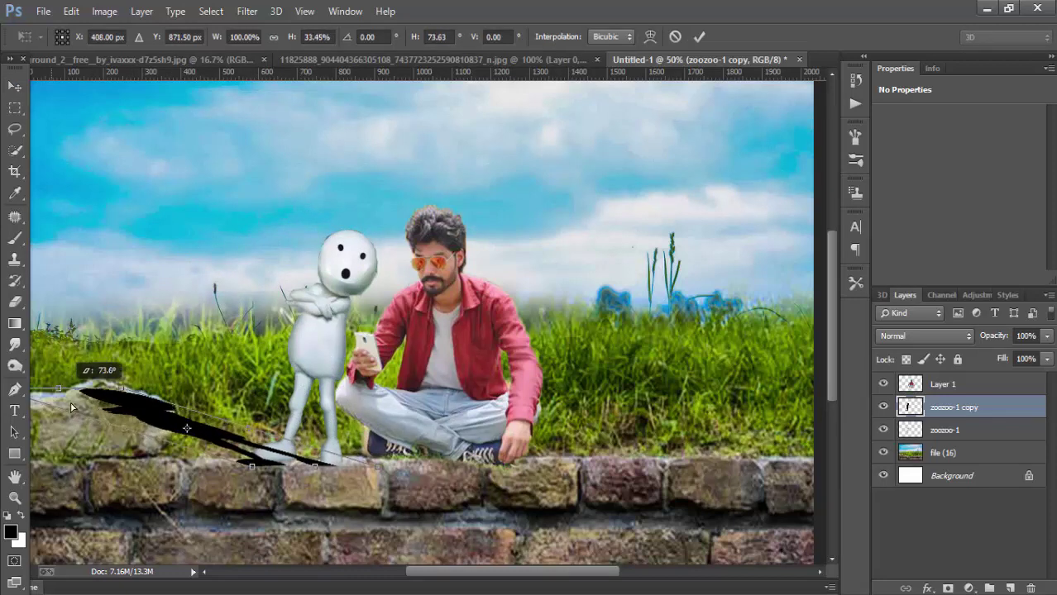
left_click_drag(71, 407, 97, 433)
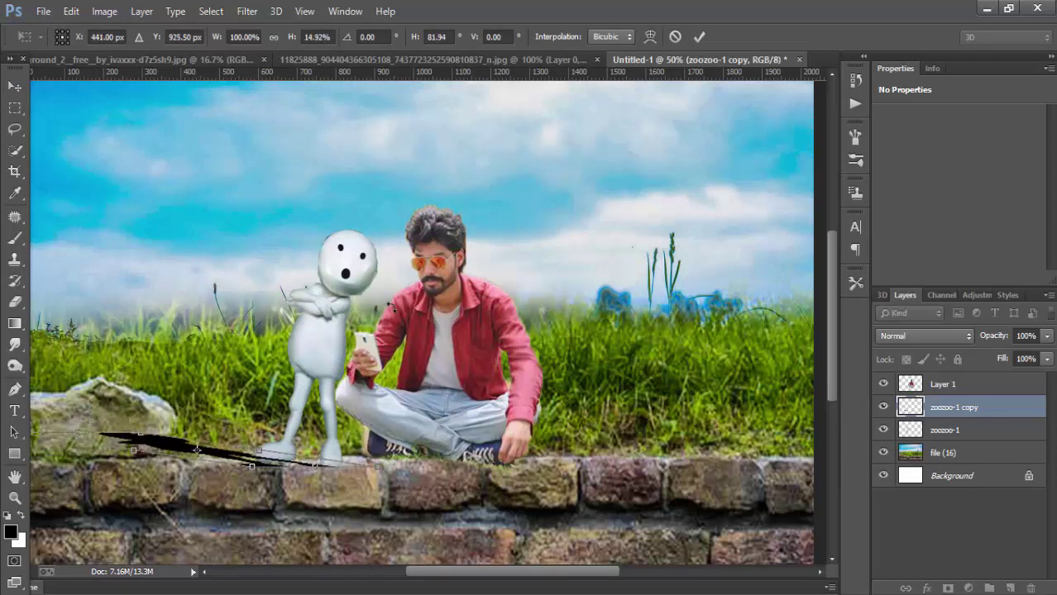
left_click(694, 39)
left_click_drag(983, 429, 992, 465)
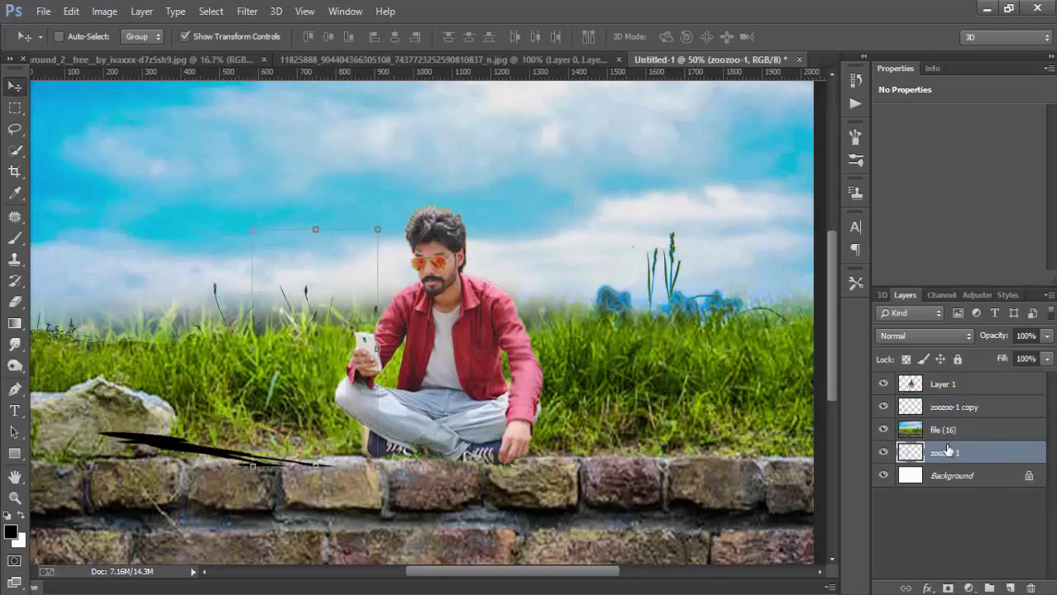
mouse_move(945, 447)
left_mouse_down()
mouse_move(947, 426)
mouse_move(955, 445)
left_mouse_up()
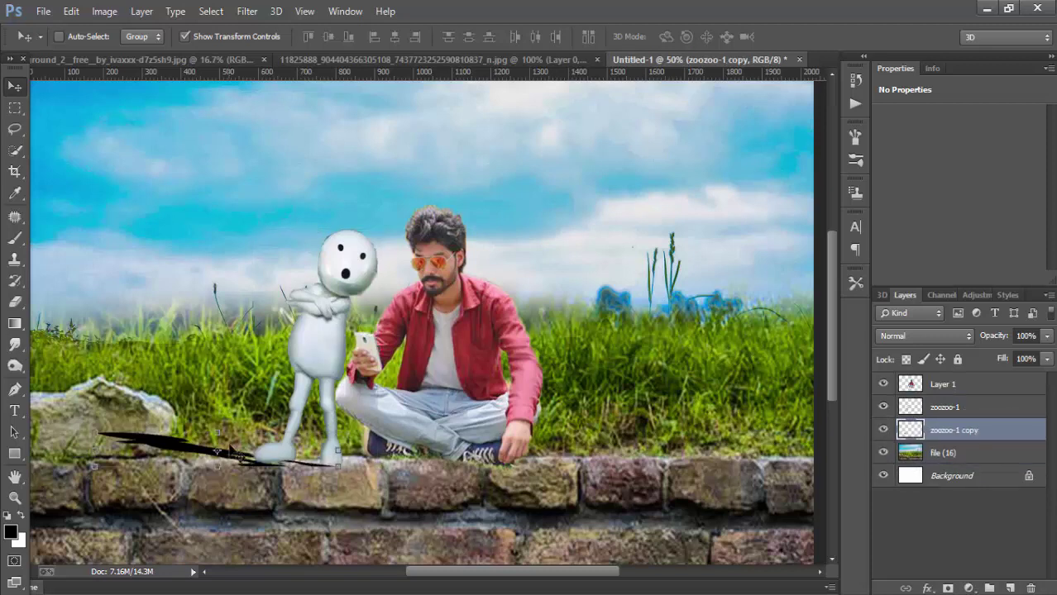
Move the shadow under ZooZoo's feet, set it to 33% opacity, and squash it flatter
left_click_drag(217, 453, 266, 454)
left_click(1046, 337)
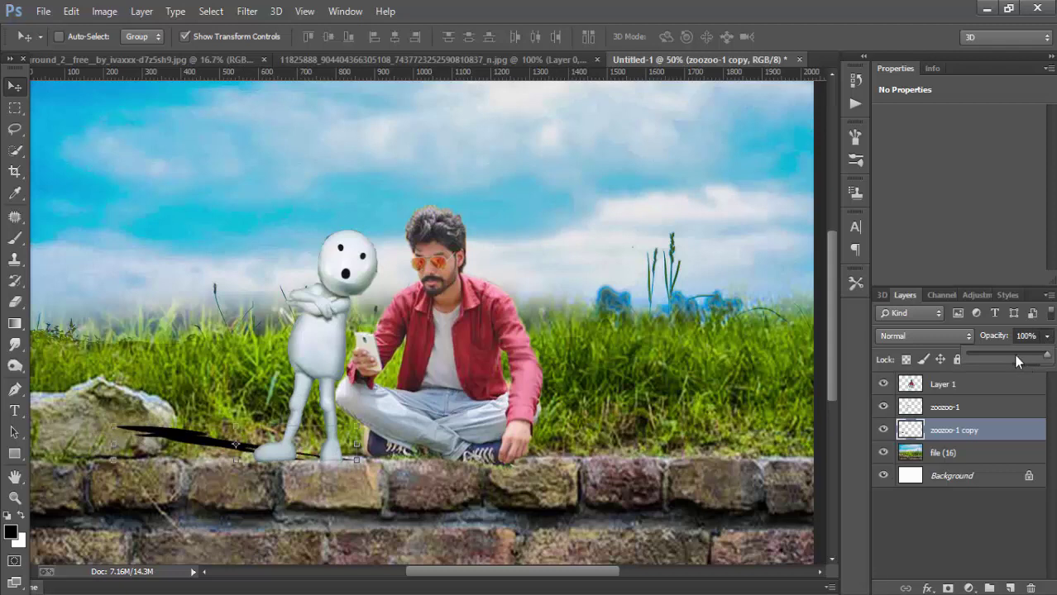
left_click_drag(1016, 362, 970, 359)
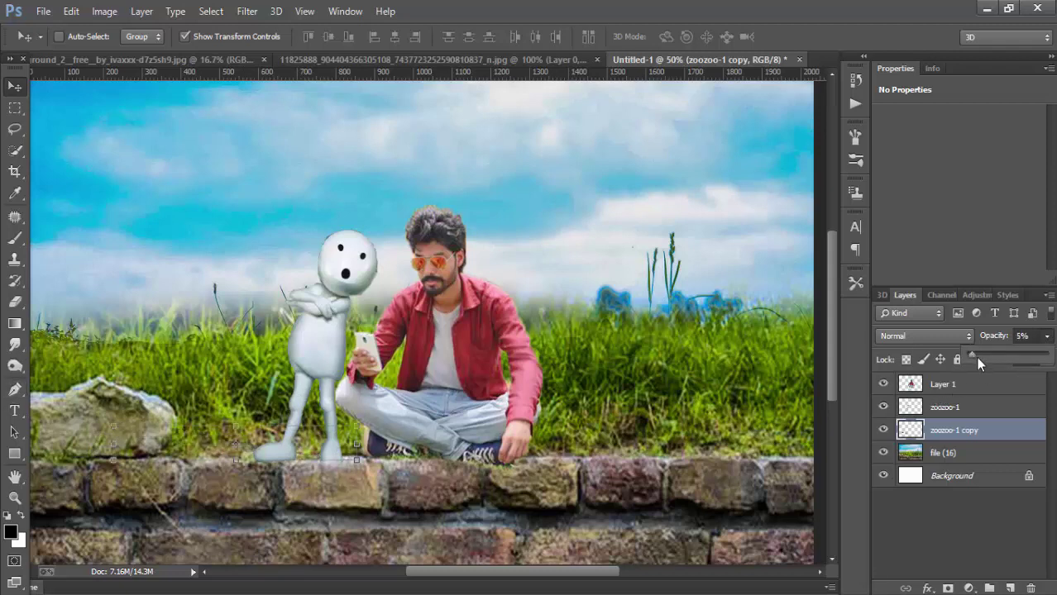
left_click_drag(978, 363, 990, 352)
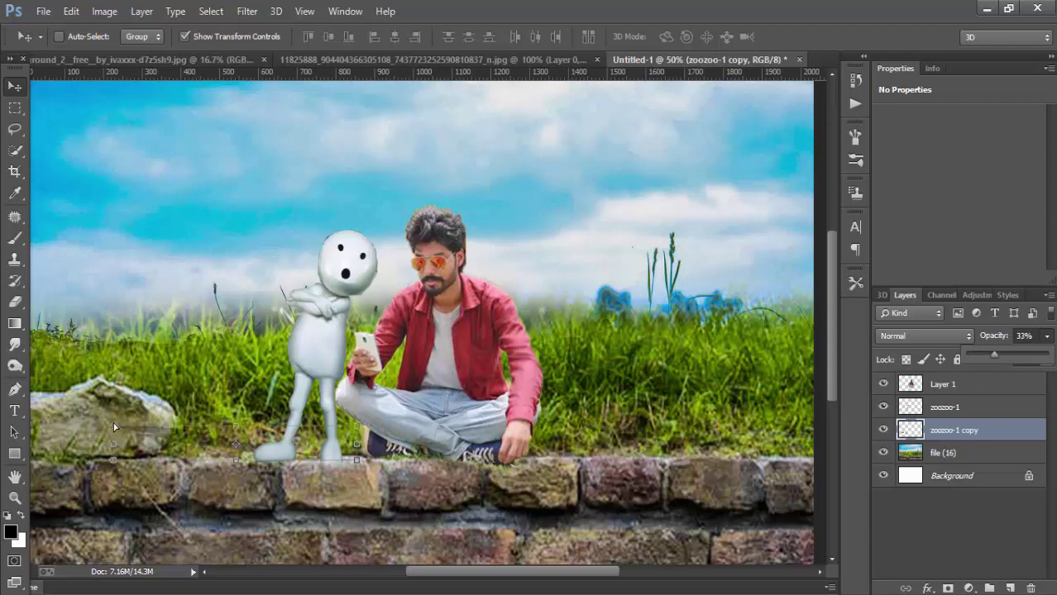
key("ctrl+t")
mouse_move(113, 427)
left_mouse_down()
mouse_move(143, 462)
mouse_move(92, 445)
left_mouse_up()
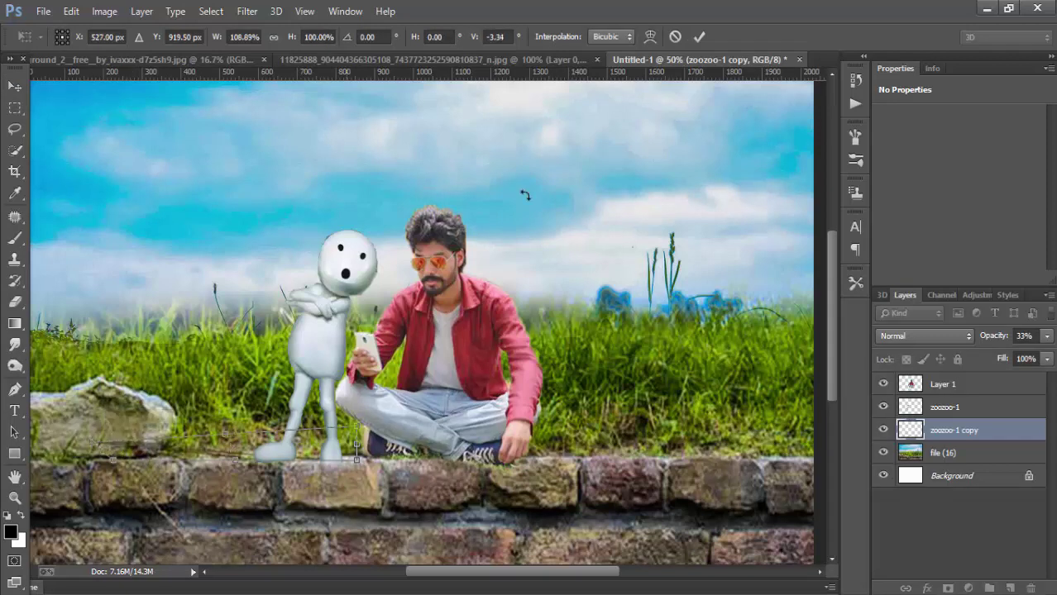
Commit the flattened shadow and soften it with a 2.3-pixel Gaussian Blur
left_click(699, 36)
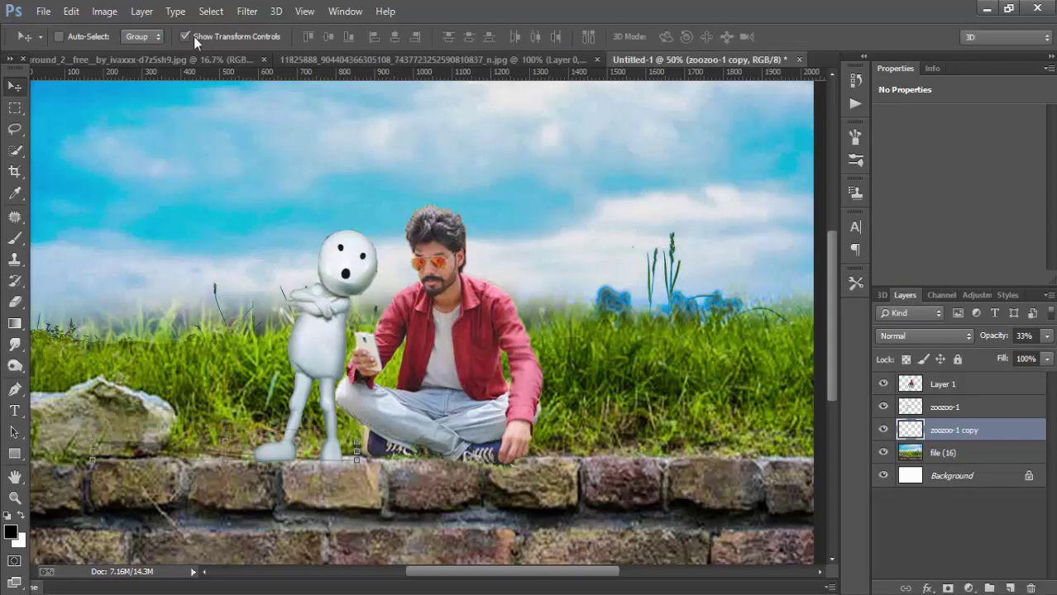
left_click(247, 10)
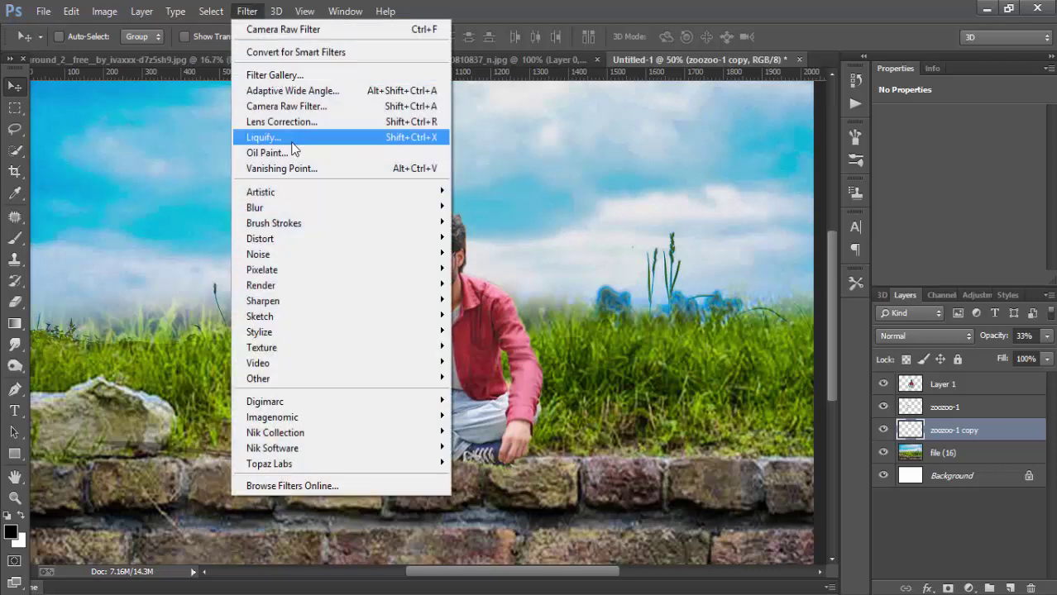
left_click(508, 323)
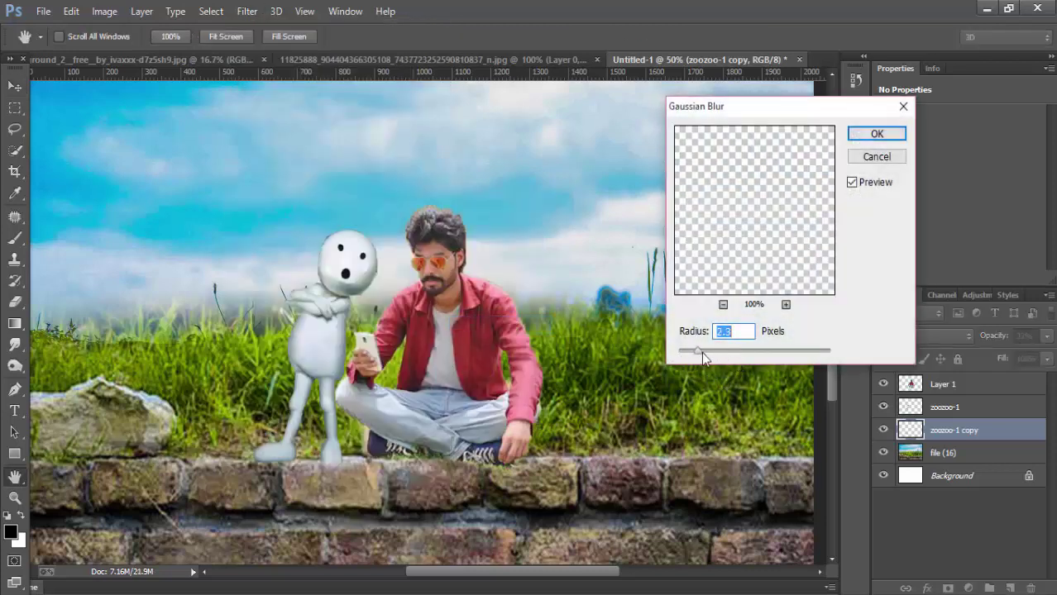
left_click(876, 133)
key("ctrl+minus")
key("ctrl+minus")
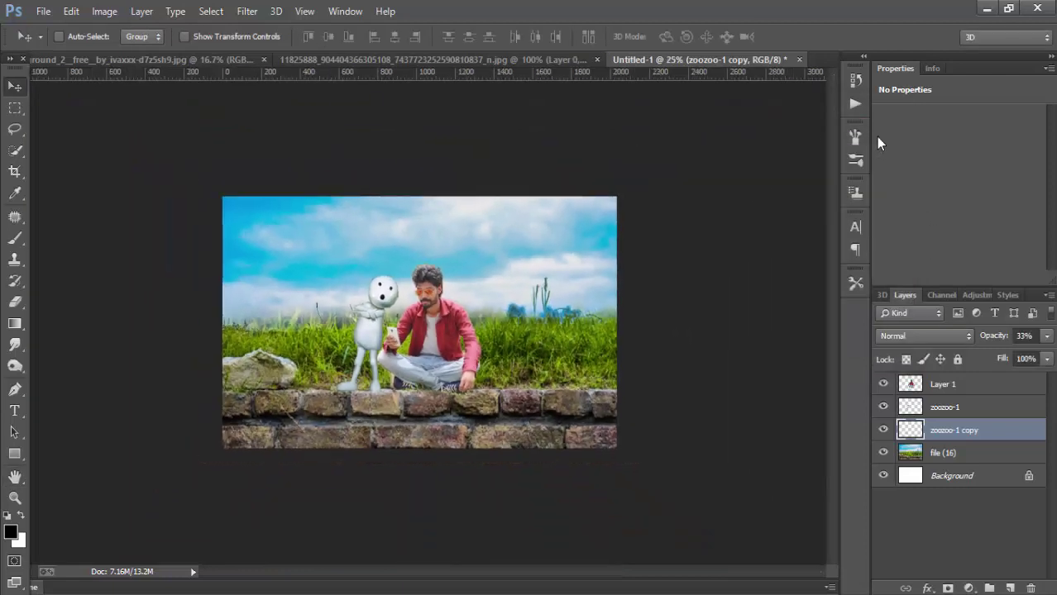
key("ctrl+plus")
key("ctrl+plus")
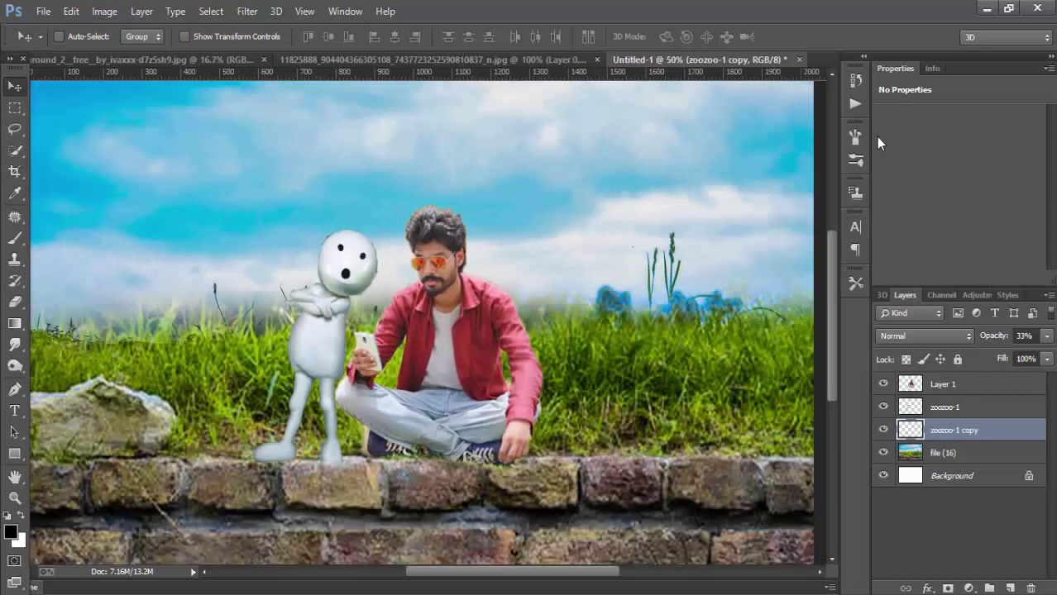
key("ctrl+minus")
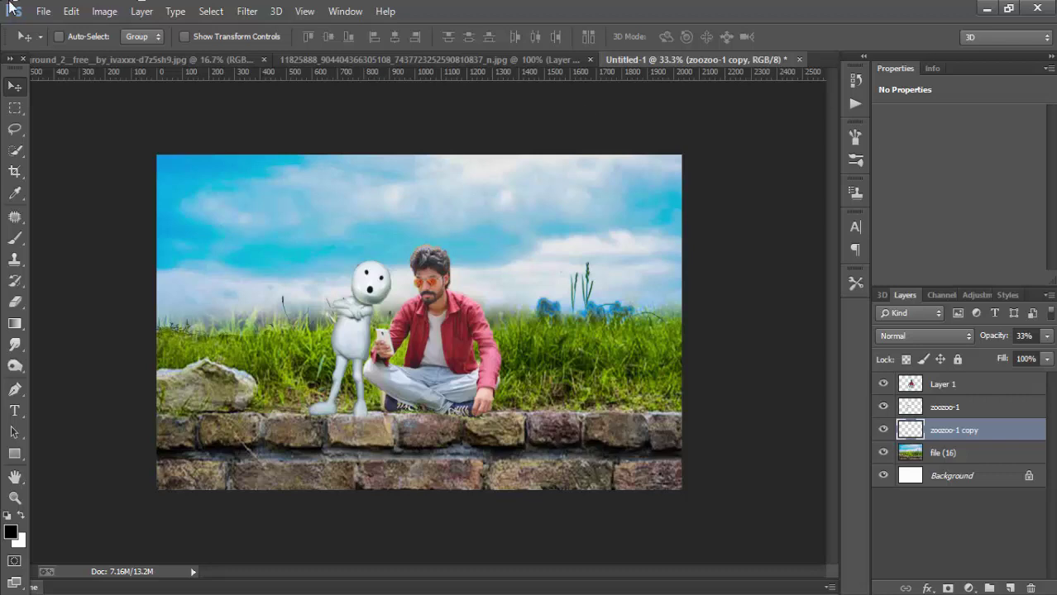
Place the zdd photographer image embedded, enlarged to about 190% over the upper left
left_click(43, 10)
left_click(104, 246)
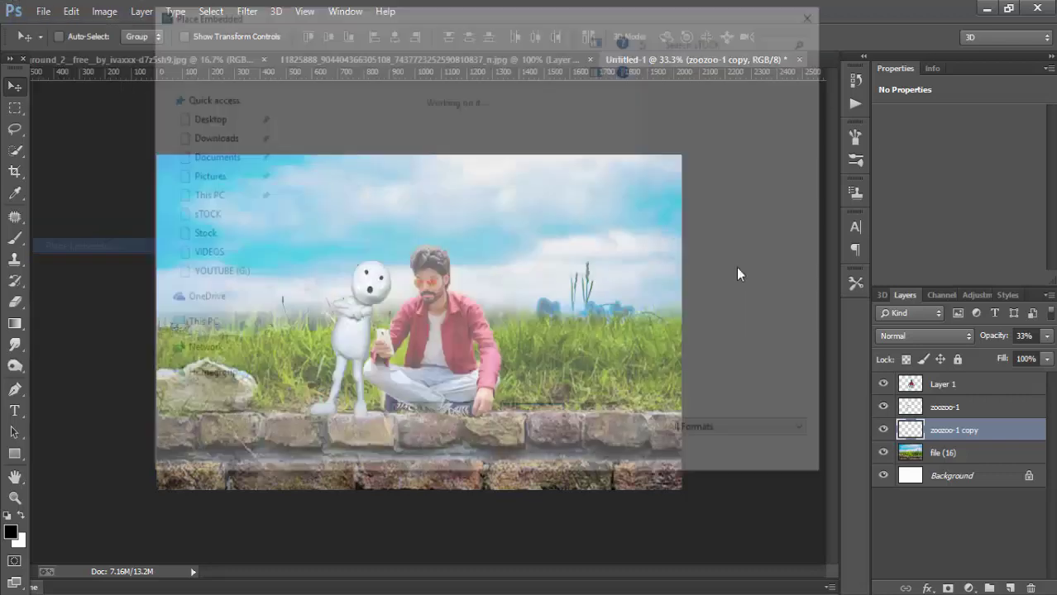
left_click_drag(826, 107, 827, 399)
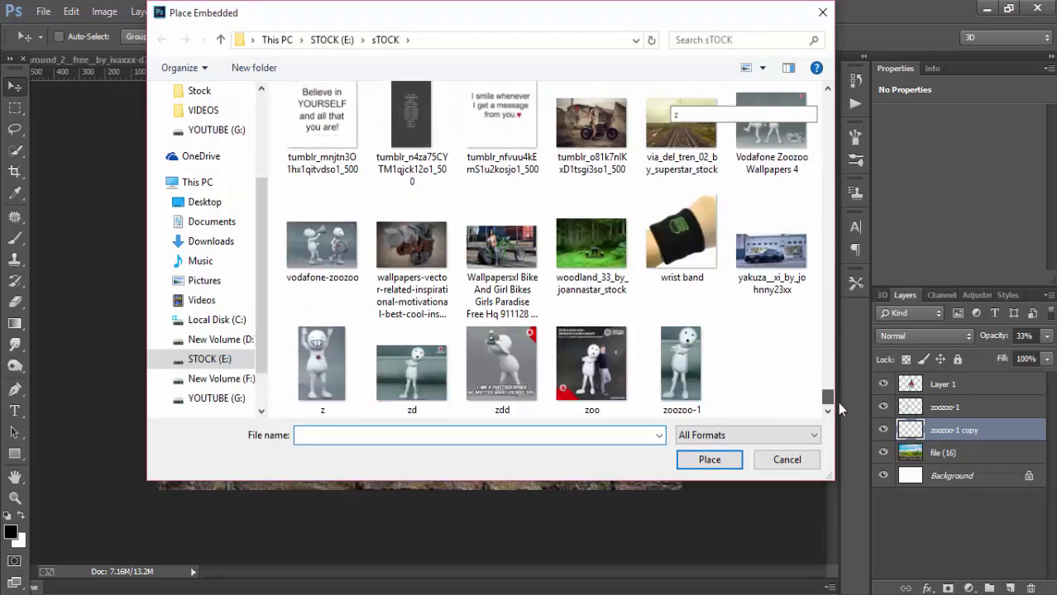
left_click(535, 379)
left_click(706, 464)
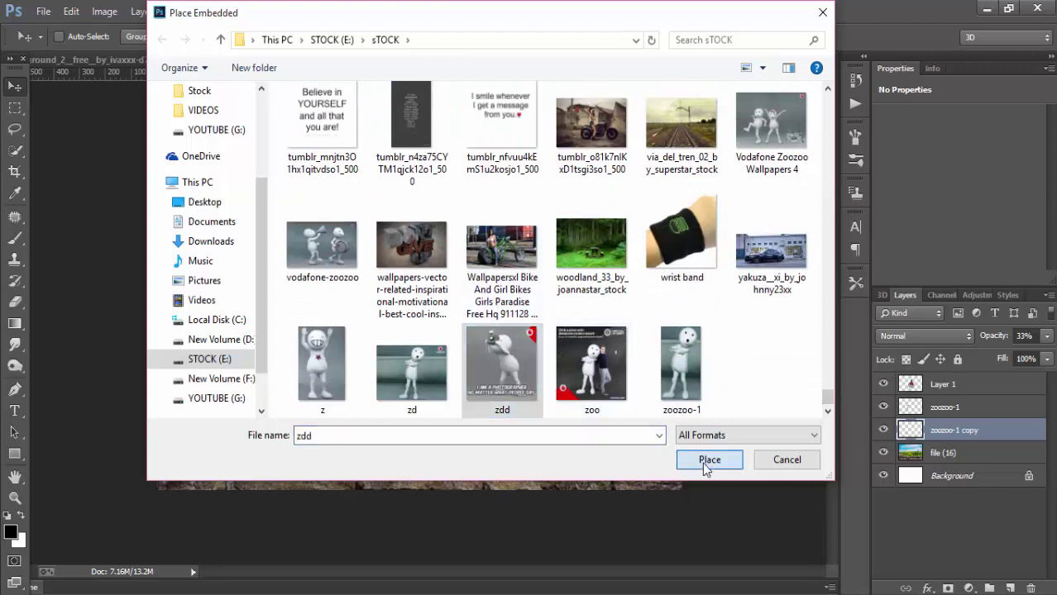
left_click_drag(481, 301, 314, 231)
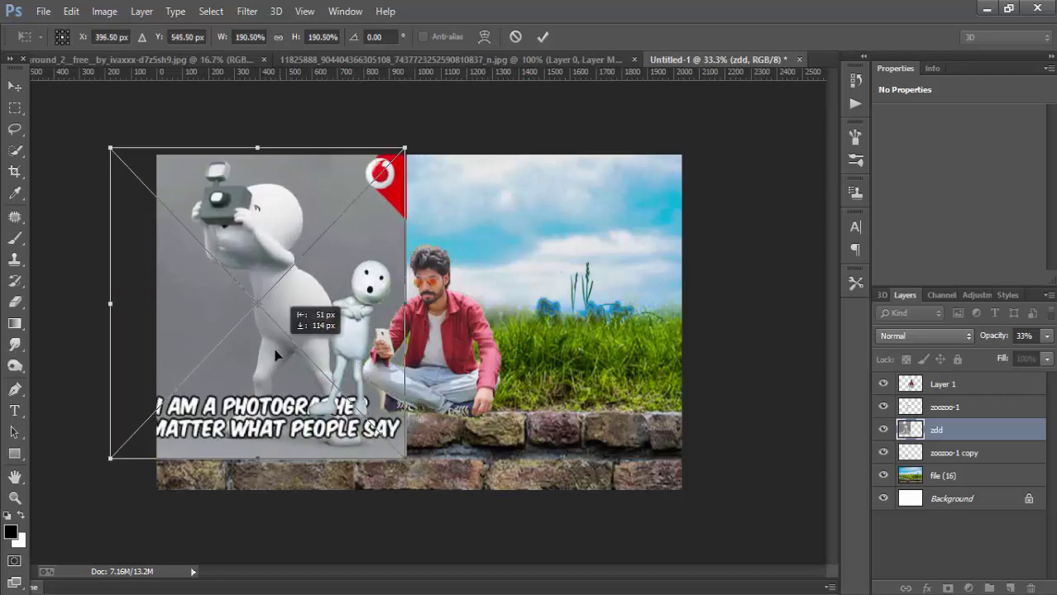
left_click_drag(352, 352, 258, 295)
right_click(259, 295)
left_click(285, 302)
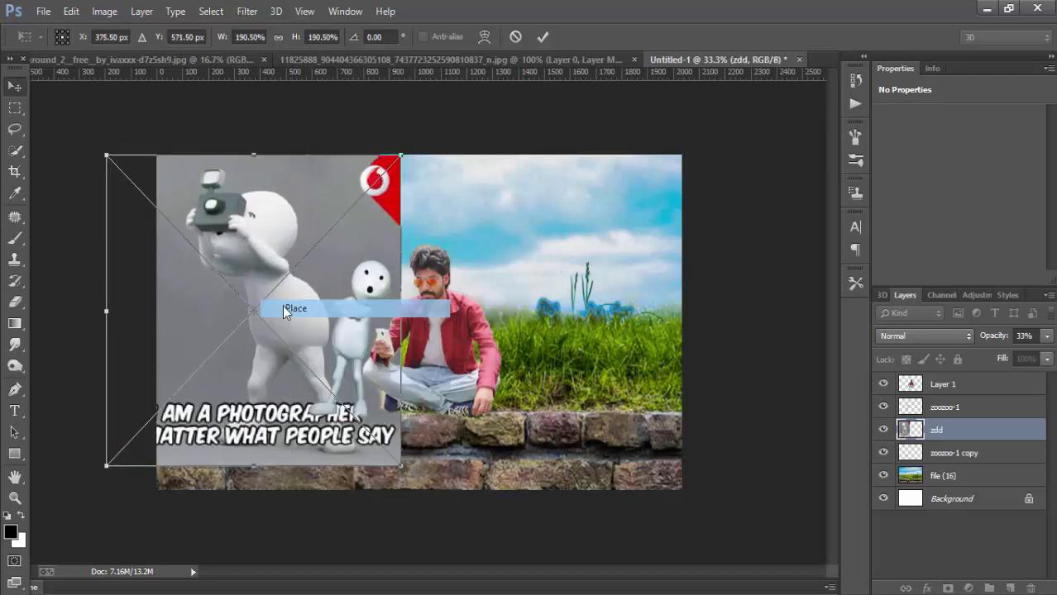
Quick-select the camera and photographer figure, subtracting the left-edge strip with a larger brush
left_click(15, 150)
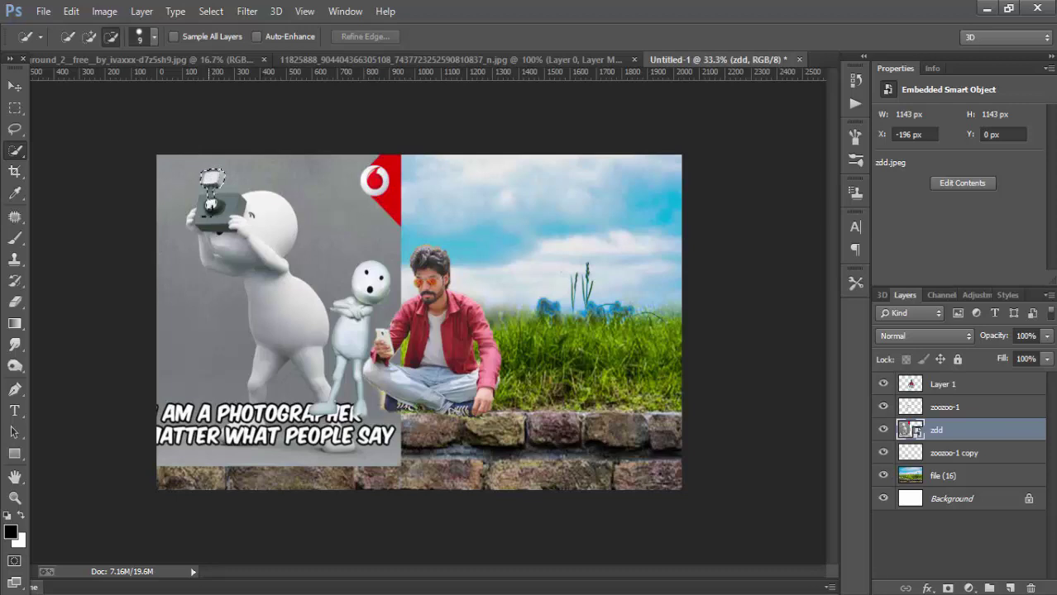
mouse_move(211, 204)
left_mouse_down()
mouse_move(231, 207)
mouse_move(214, 248)
left_mouse_up()
left_click_drag(285, 277, 291, 297)
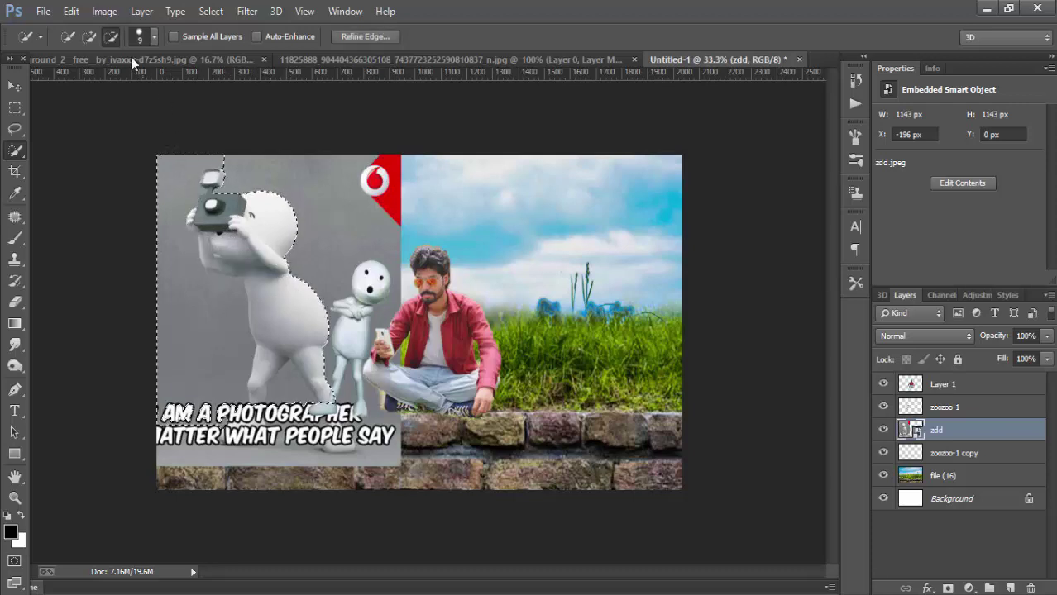
left_click(112, 36)
key("bracketright")
key("bracketright")
key("bracketright")
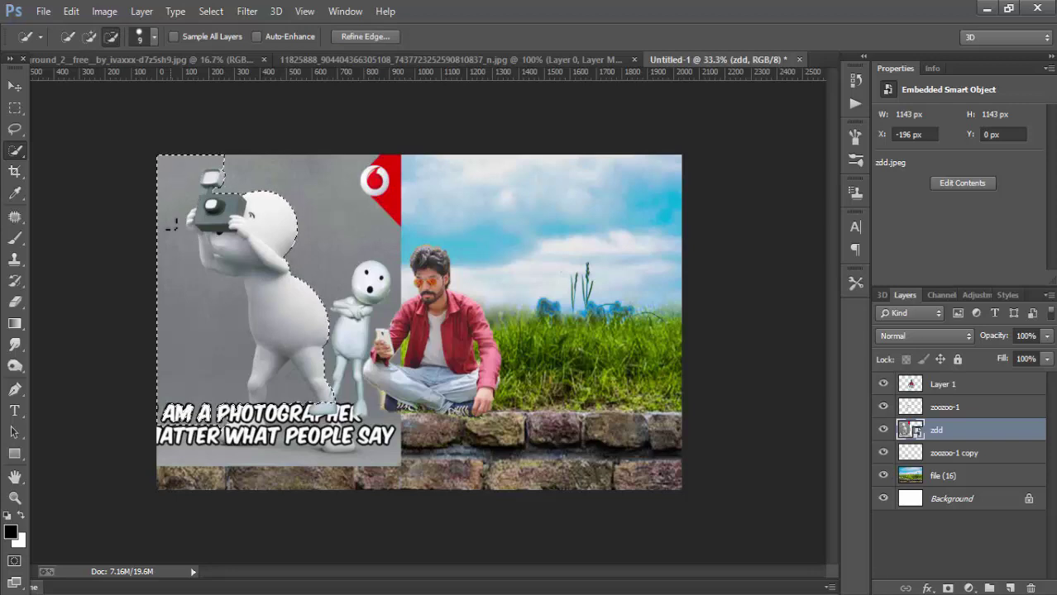
left_click_drag(174, 223, 210, 321)
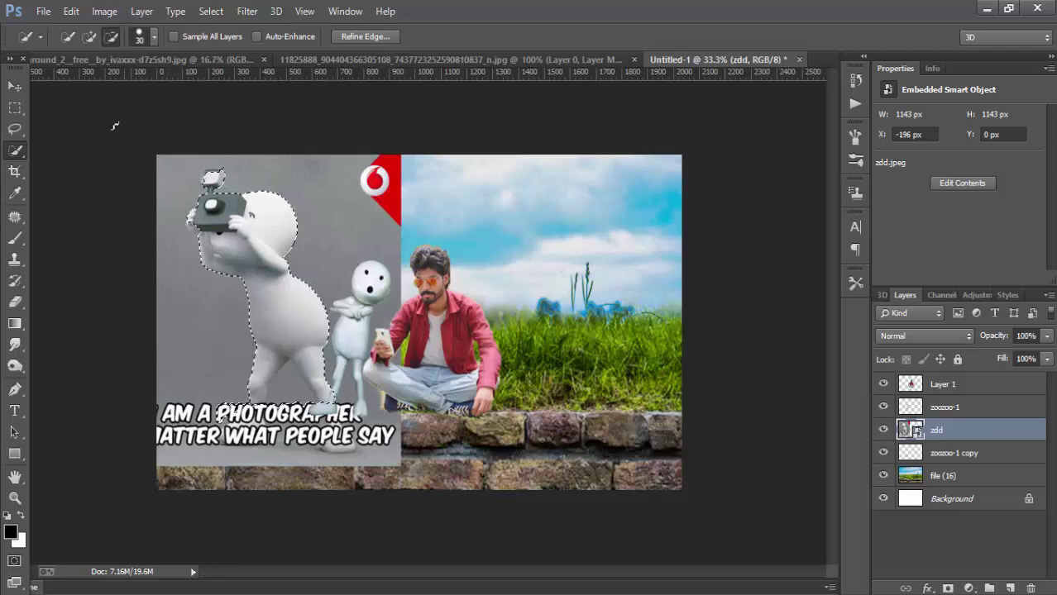
Add the figure's body, trim part of it, then Step Backward to undo the mistake
left_click(90, 37)
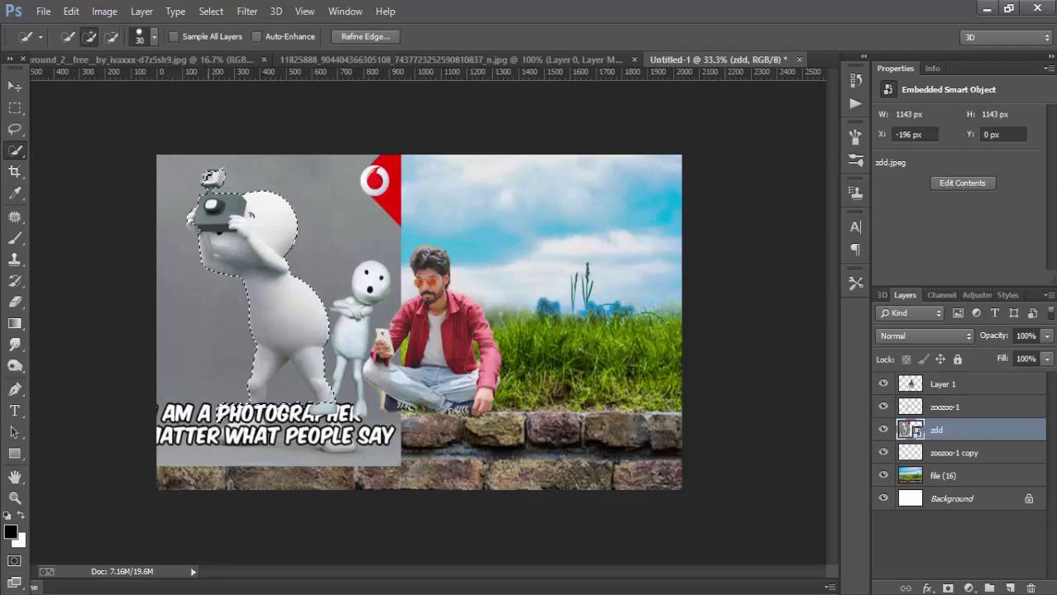
left_click_drag(228, 411, 219, 412)
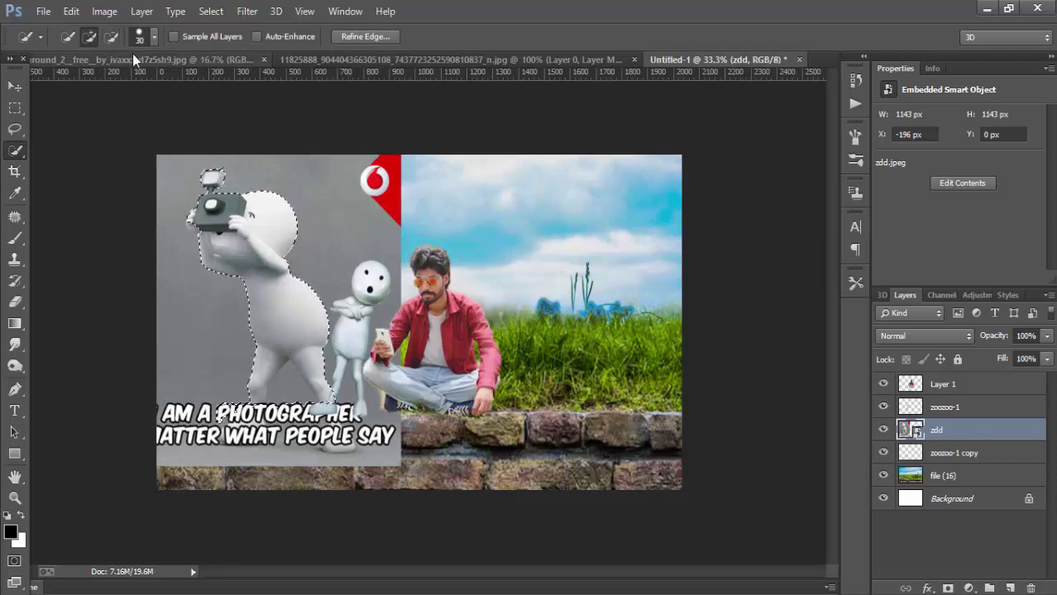
left_click(111, 37)
left_click_drag(219, 256, 288, 379)
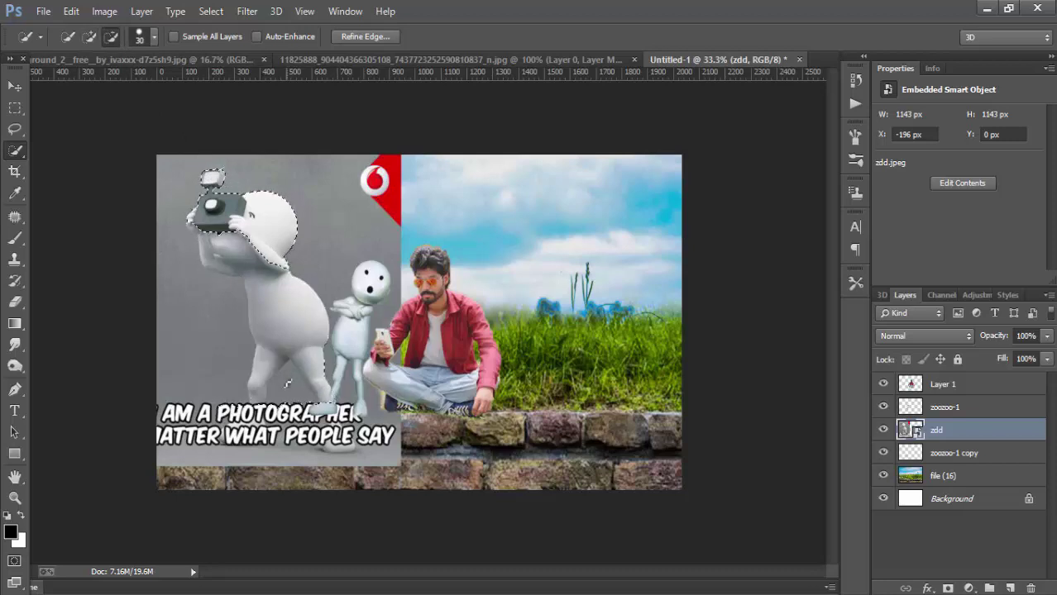
left_click(71, 11)
left_click(124, 42)
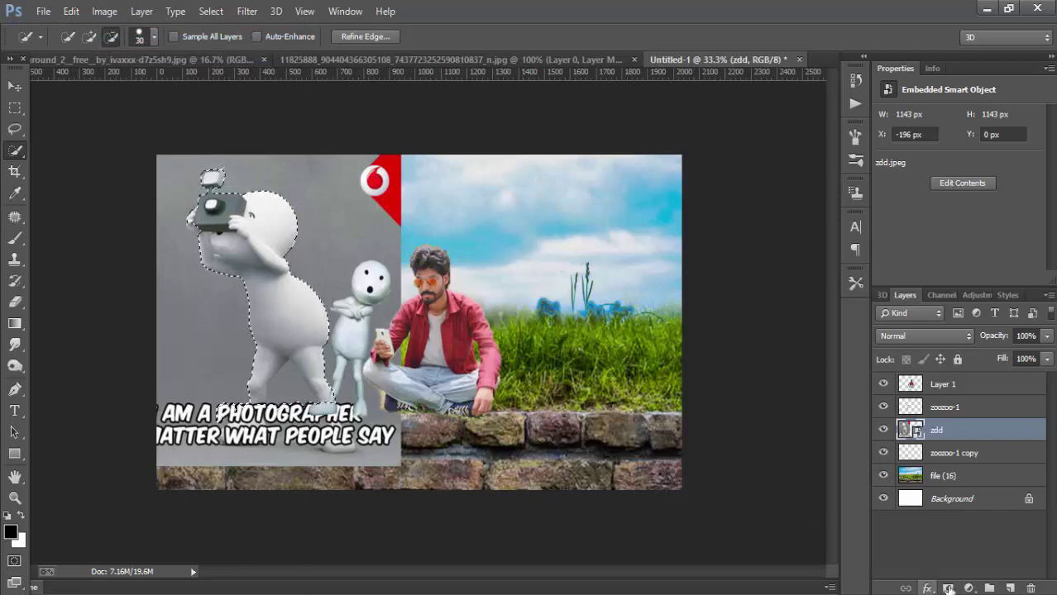
Mask out the zdd backdrop, rasterize the zdd layer, and apply the mask permanently
left_click(947, 588)
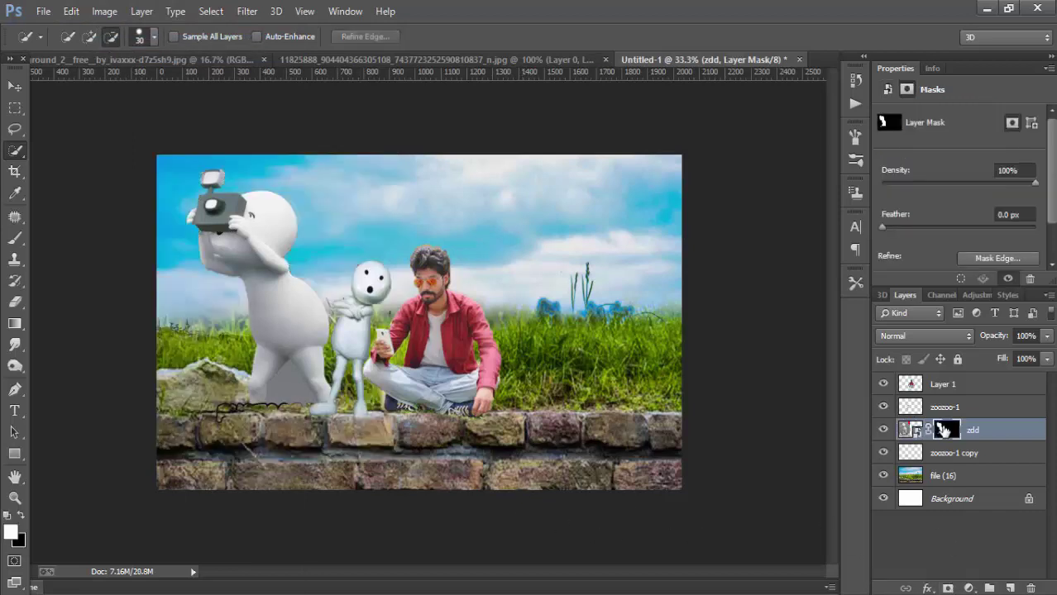
right_click(945, 430)
left_click(1000, 424)
right_click(1000, 429)
left_click(707, 245)
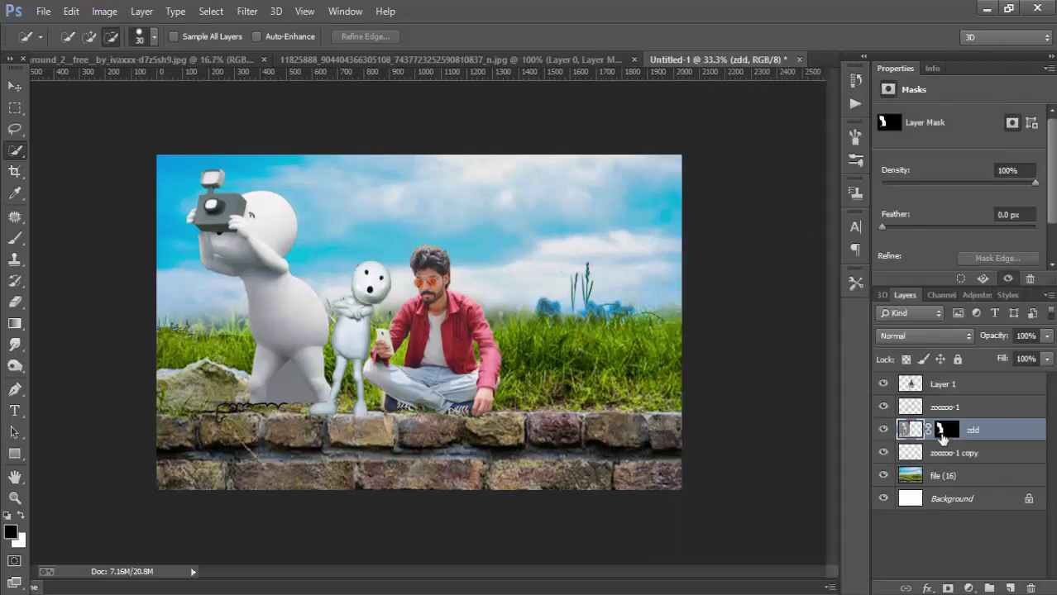
right_click(945, 429)
left_click(929, 315)
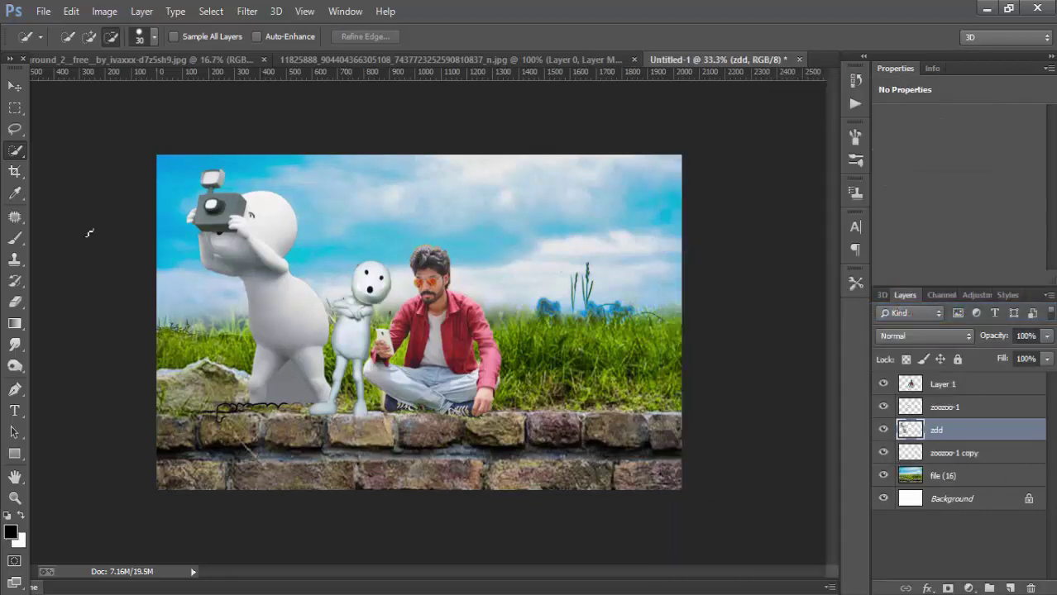
Select the leftover grey patch near the figure's leg, trimming the leg out
left_click_drag(289, 375, 326, 397)
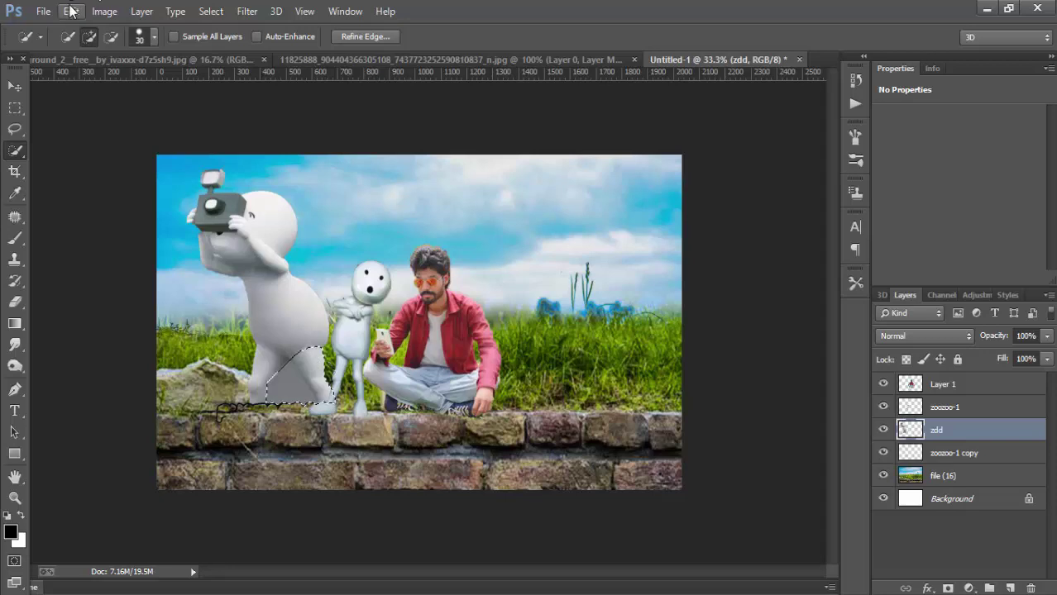
left_click(111, 36)
left_click_drag(308, 350, 327, 402)
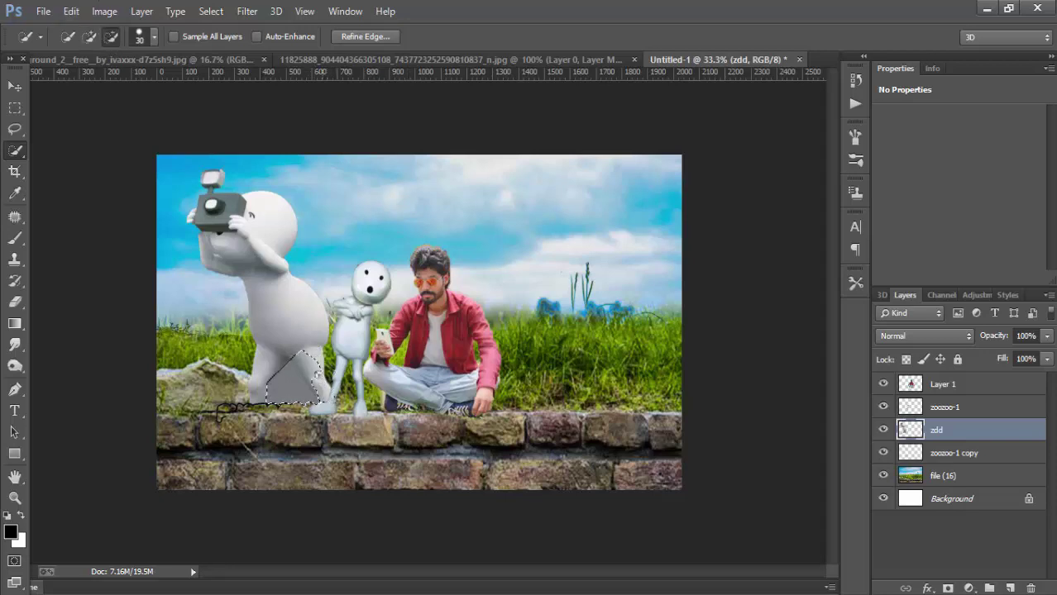
left_click_drag(307, 364, 300, 386)
key("ctrl+plus")
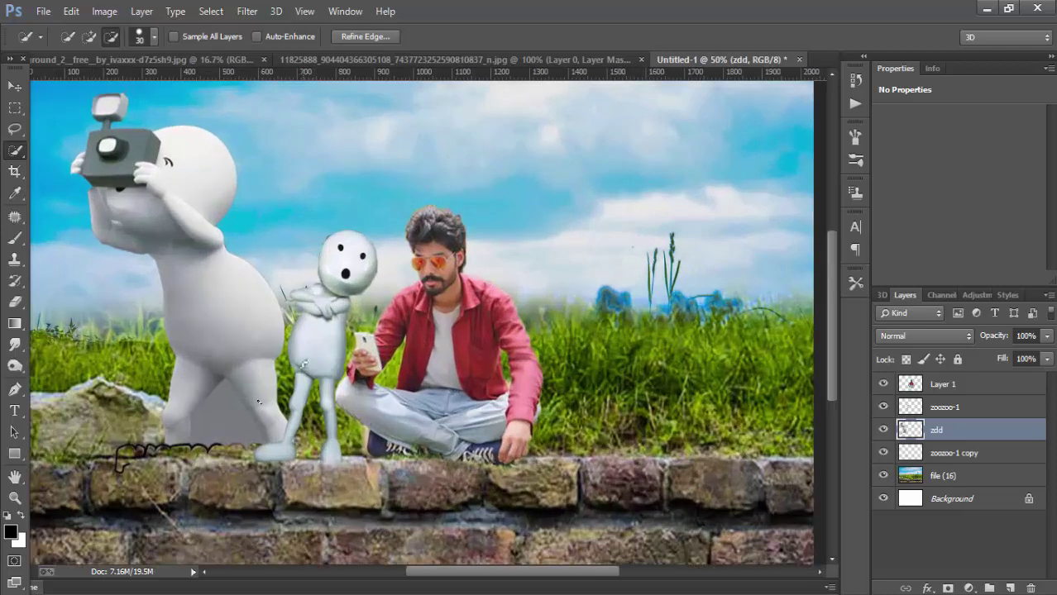
scroll(302, 372, "down", 2)
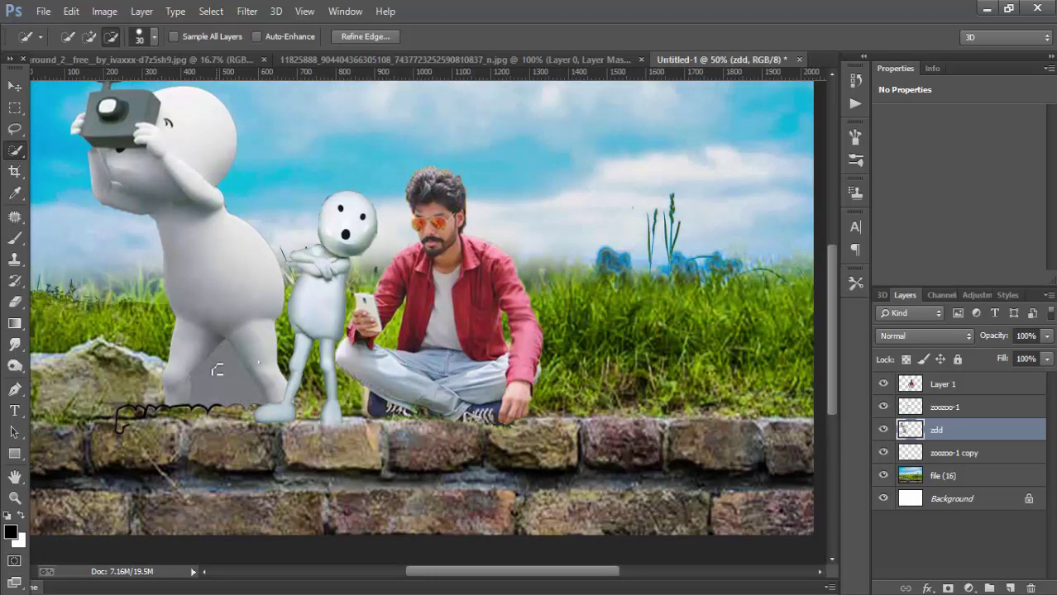
Clear the grey patch between the legs and the leftover spot near the leg
left_click(88, 37)
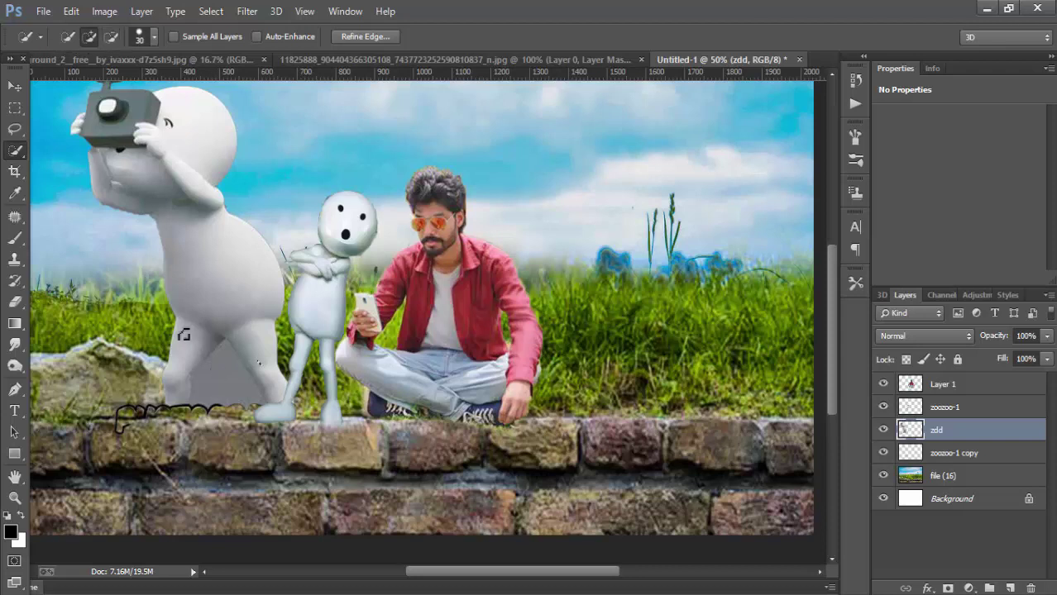
mouse_move(225, 368)
left_mouse_down()
mouse_move(209, 398)
mouse_move(223, 365)
left_mouse_up()
left_click(111, 37)
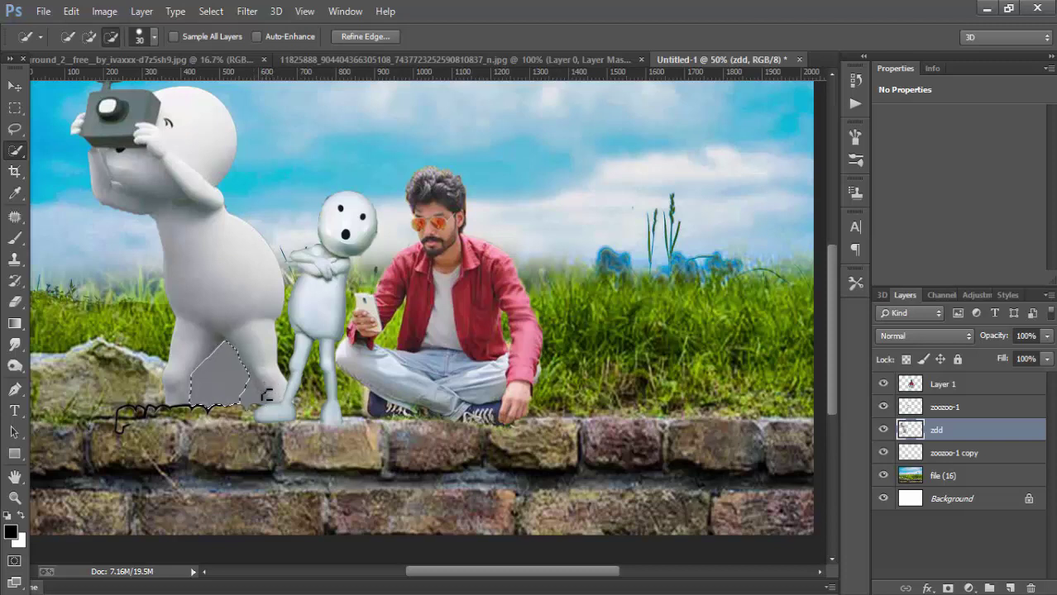
left_click(274, 384)
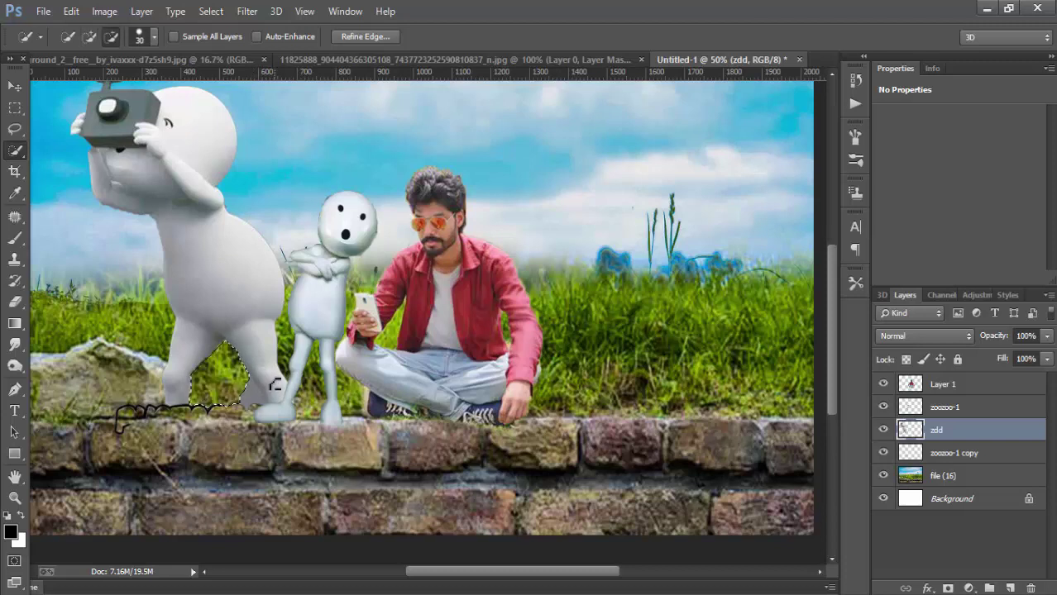
key("ctrl+d")
left_click(253, 391)
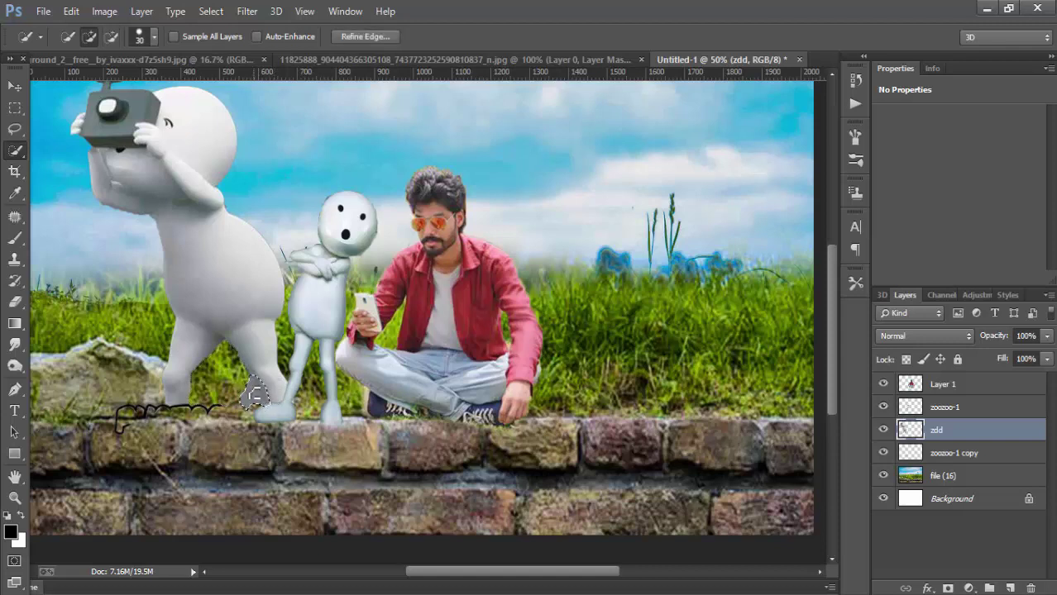
key("ctrl+d")
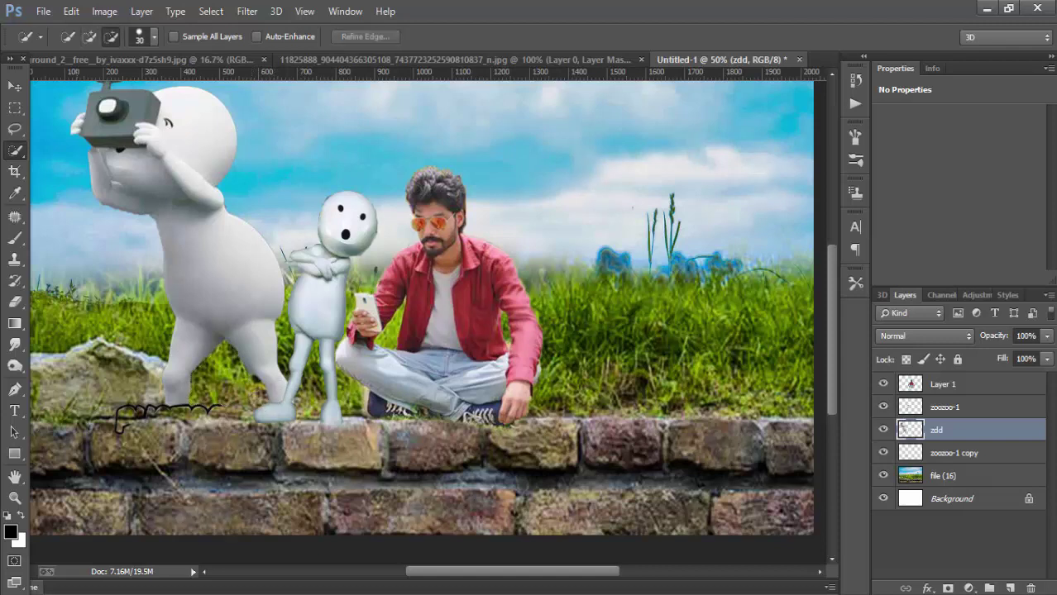
Flip the camera ZooZoo horizontally, scale it to about 49.6%, and stand it on the left rock
left_click(13, 86)
left_click(193, 39)
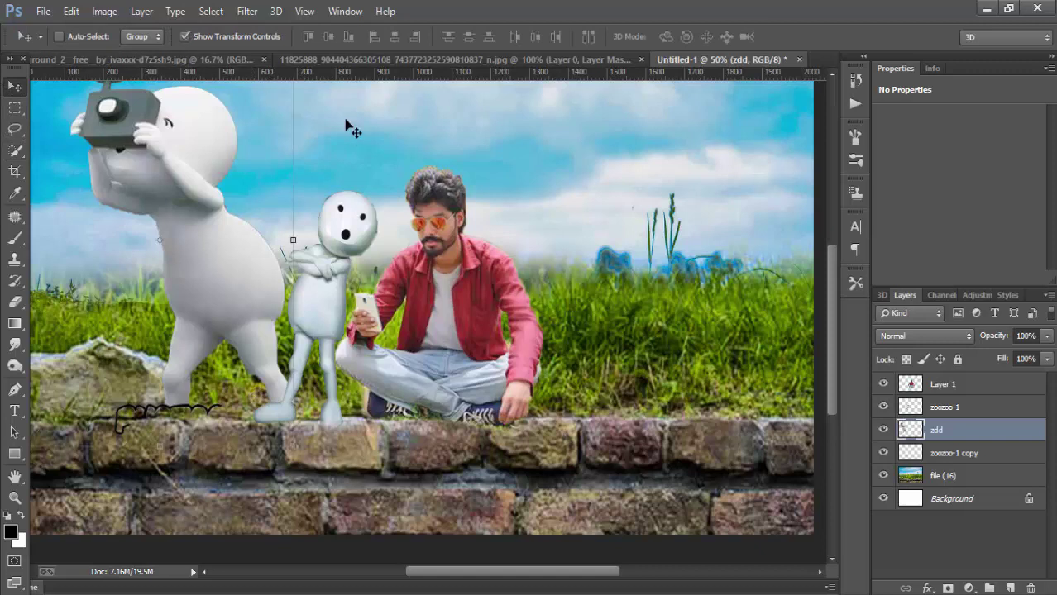
left_click_drag(123, 143, 176, 227)
key("ctrl+t")
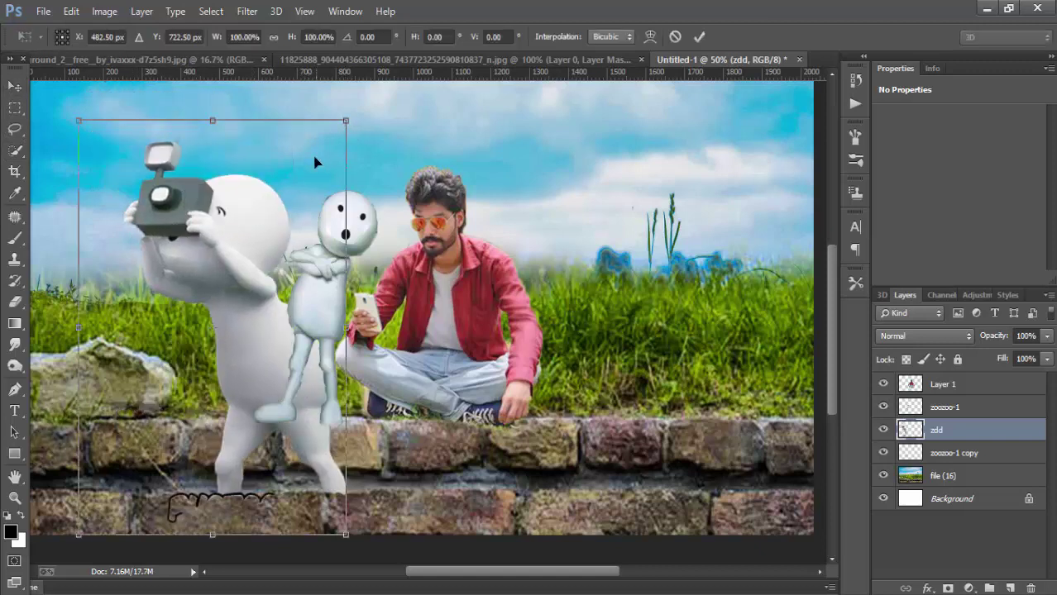
right_click(314, 159)
left_click(356, 401)
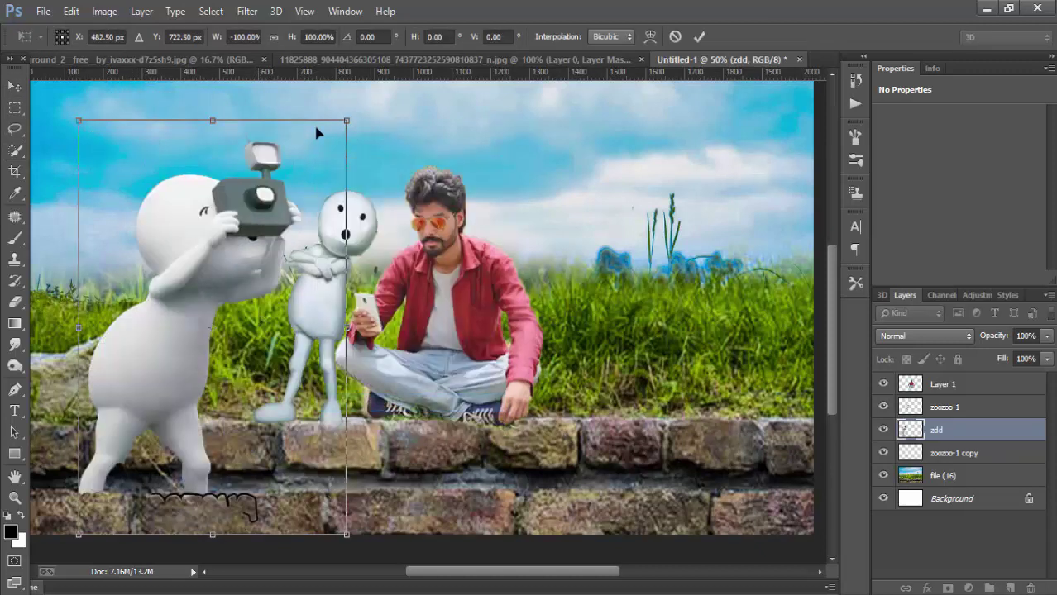
left_click_drag(346, 118, 279, 224)
mouse_move(253, 325)
left_mouse_down()
mouse_move(178, 263)
mouse_move(207, 269)
mouse_move(176, 263)
left_mouse_up()
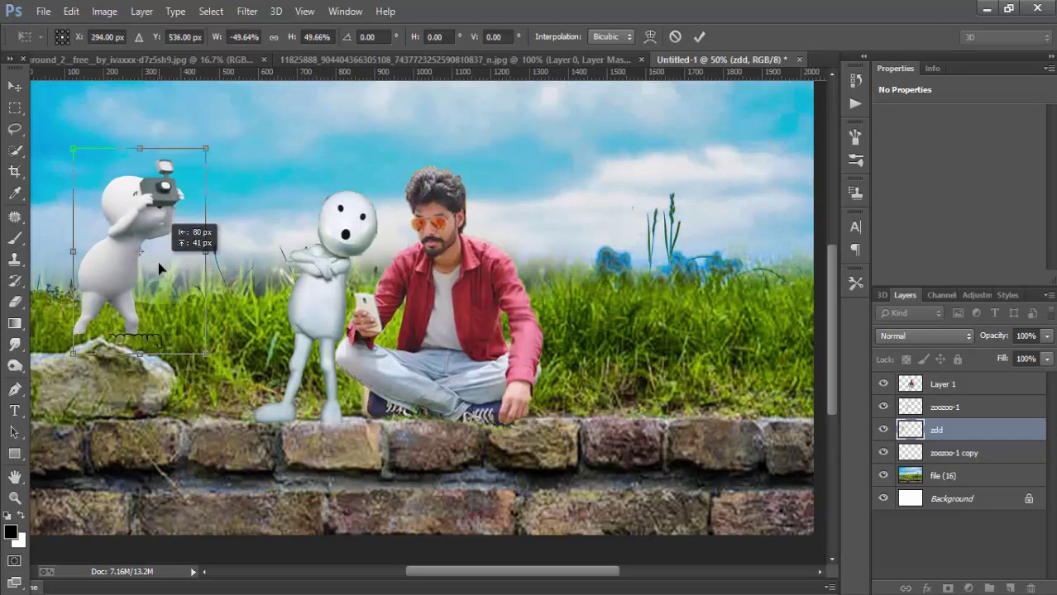
left_click(699, 37)
key("ctrl+minus")
key("ctrl+minus")
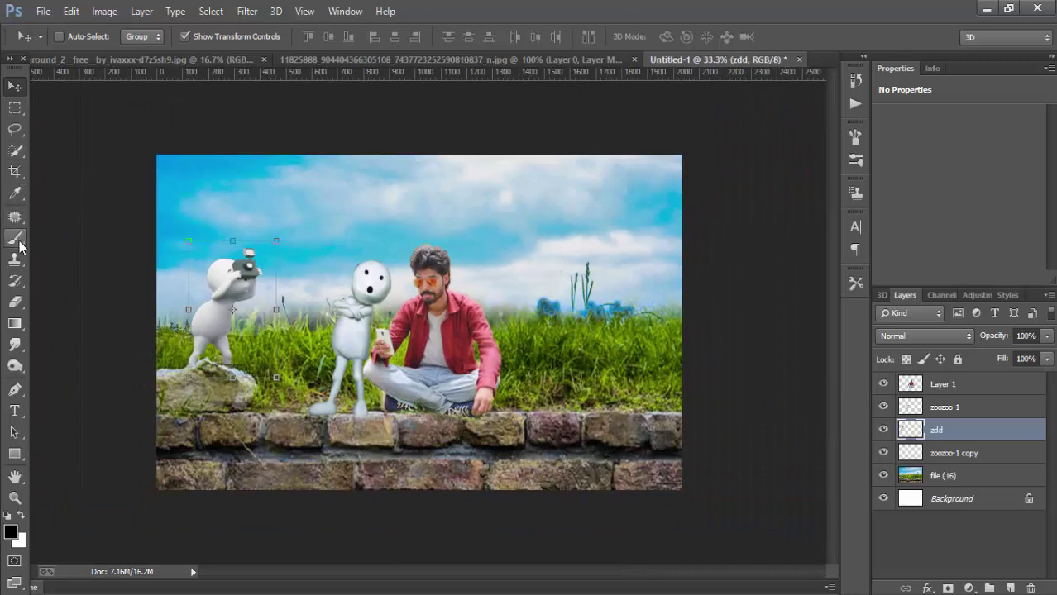
Erase the specks by the rock's edge and nudge the camera ZooZoo right and down
left_click(14, 301)
mouse_move(234, 372)
left_mouse_down()
mouse_move(247, 377)
mouse_move(221, 371)
left_mouse_up()
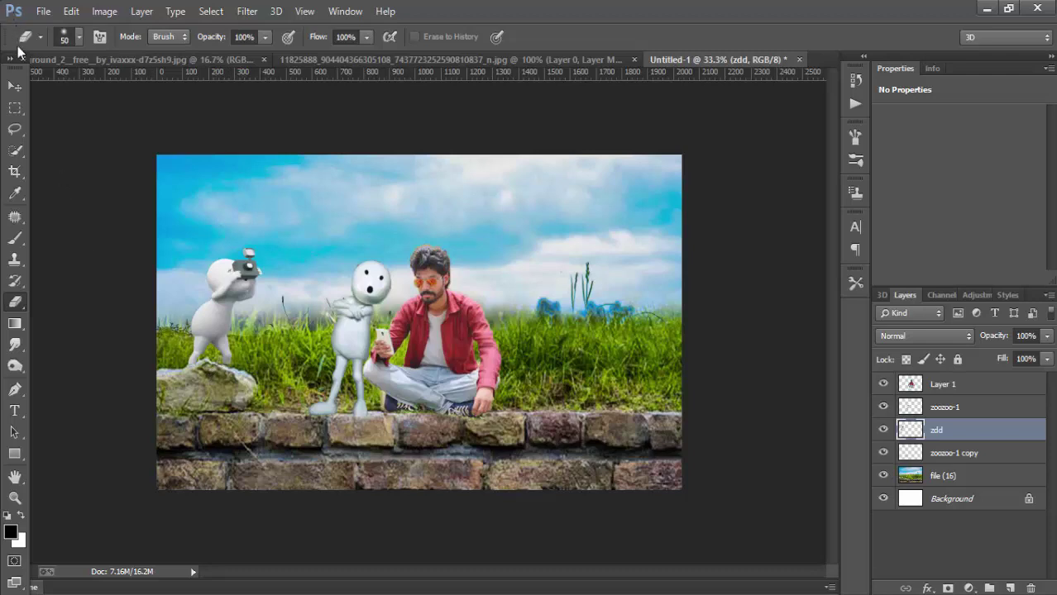
left_click(19, 85)
key("shift+Right")
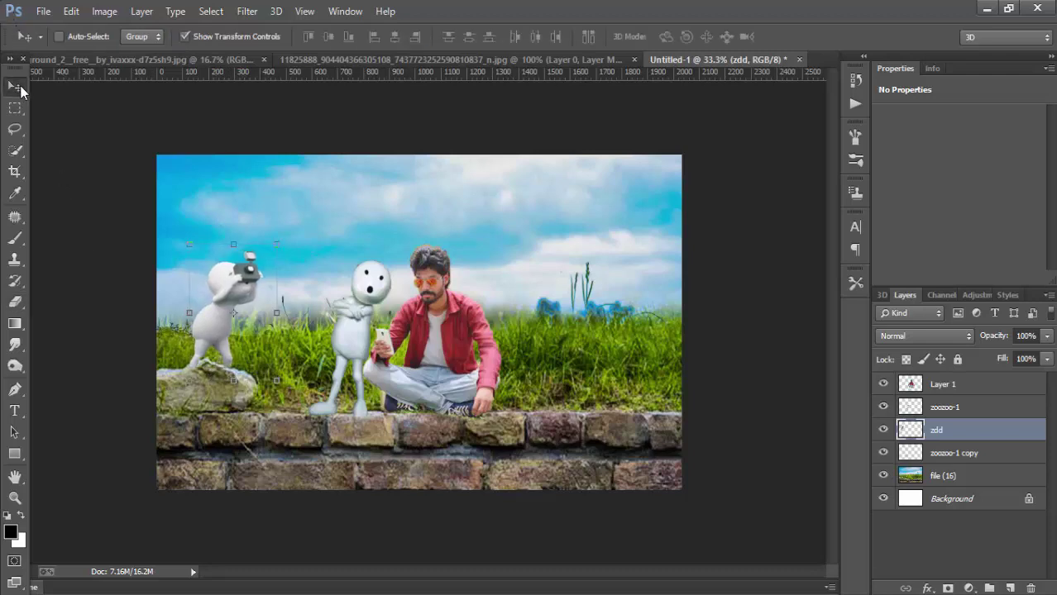
key("shift+Right")
key("shift+Right")
key("shift+Right")
key("shift+Right")
key("shift+Right")
key("shift+Down")
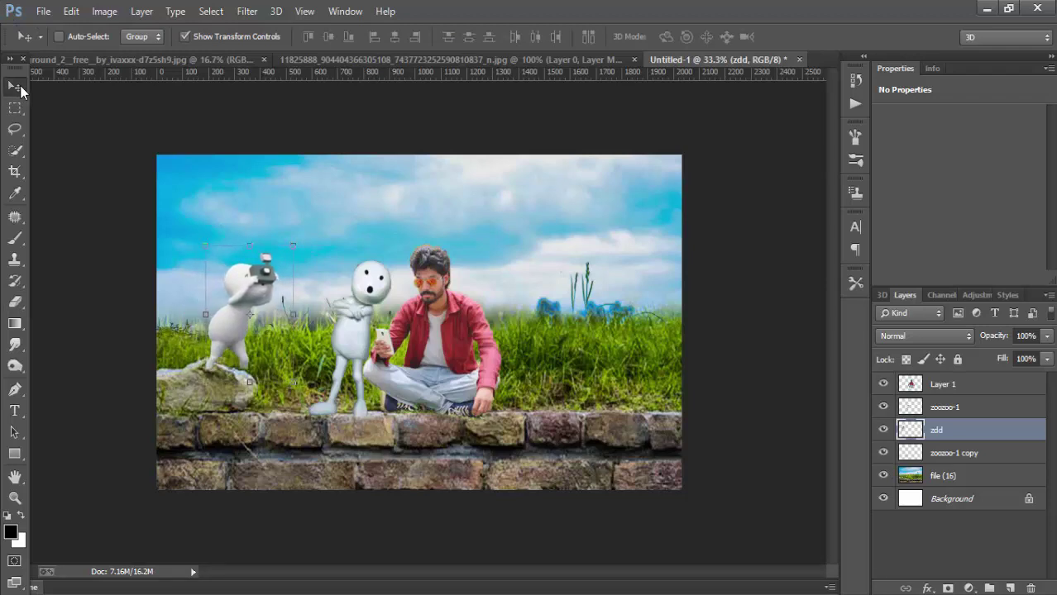
key("Down")
key("Down")
key("Down")
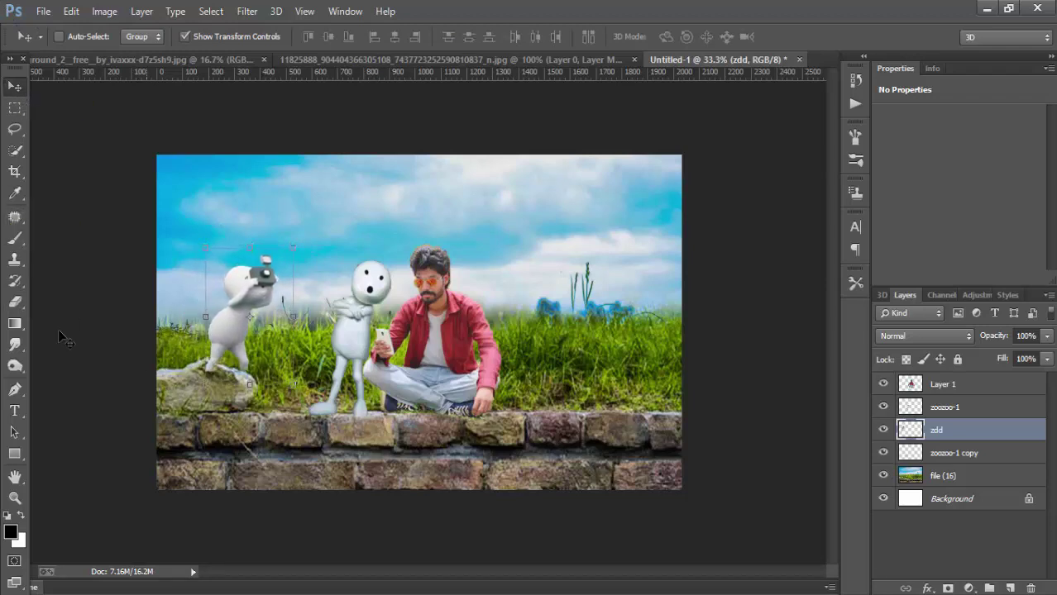
Turn off Show Transform Controls for the Move tool
left_click(15, 302)
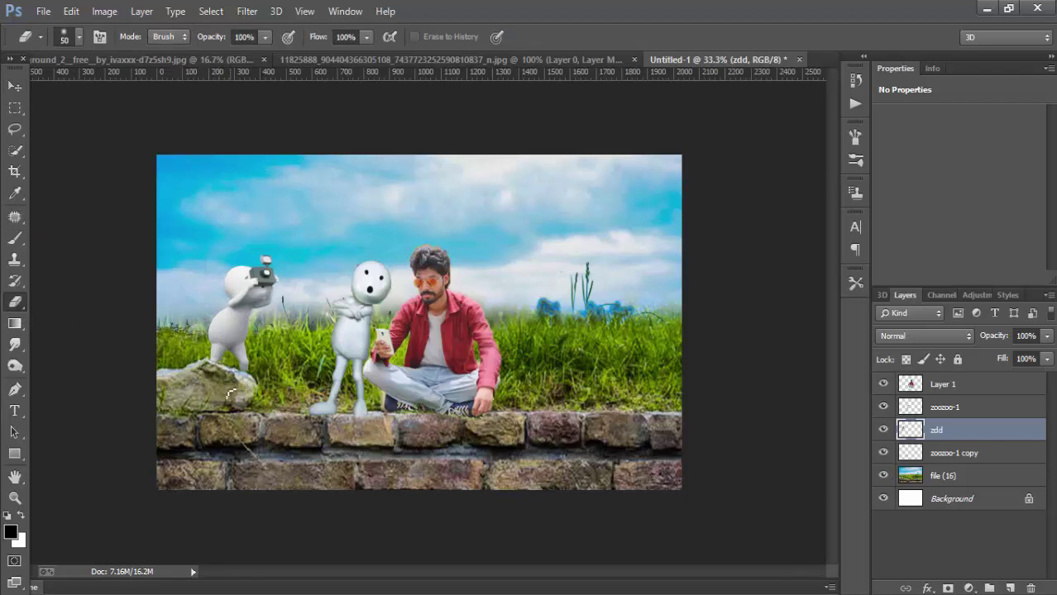
left_click(16, 86)
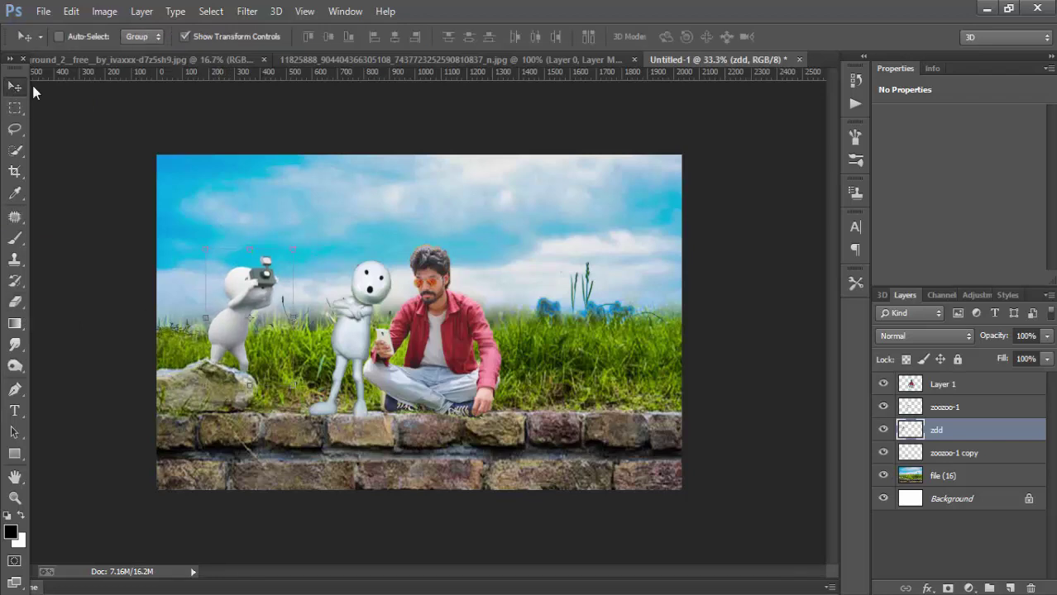
left_click(185, 36)
Place the vodafone-zoozoo image as an embedded smart object
left_click(43, 11)
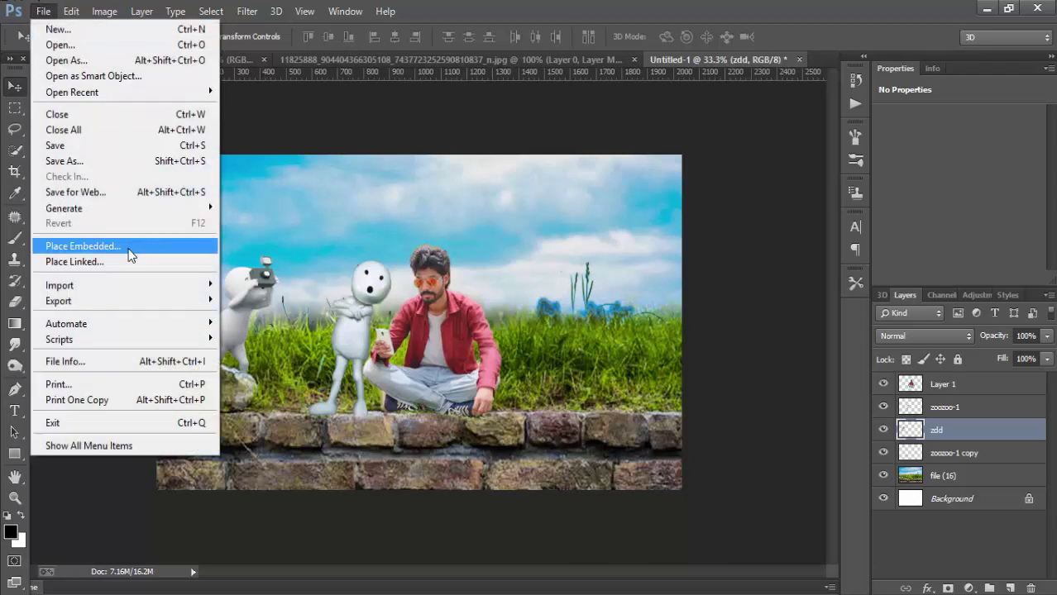
left_click(124, 247)
left_click_drag(827, 106, 844, 396)
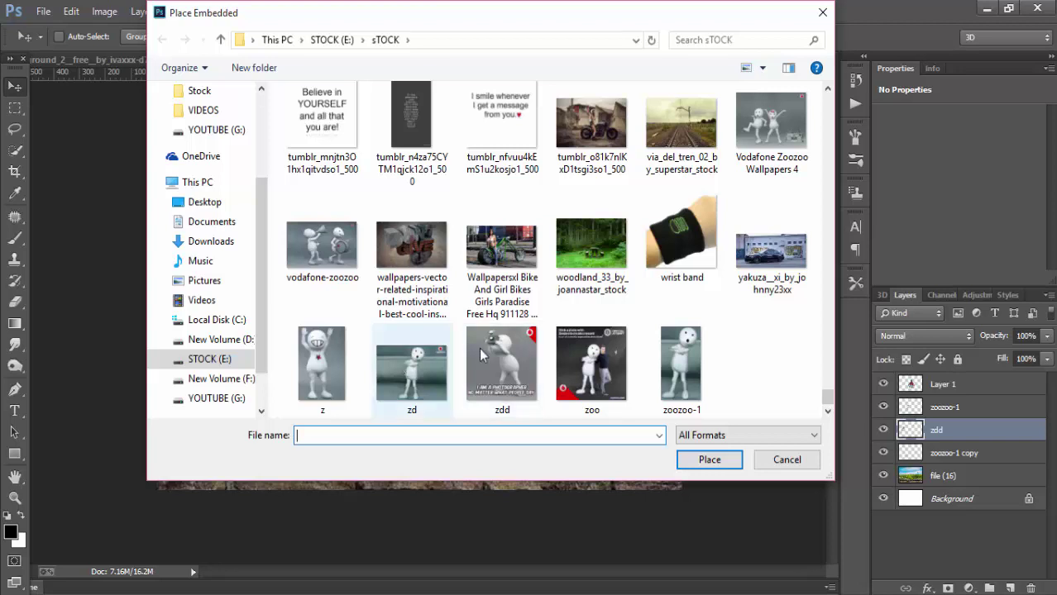
left_click(321, 246)
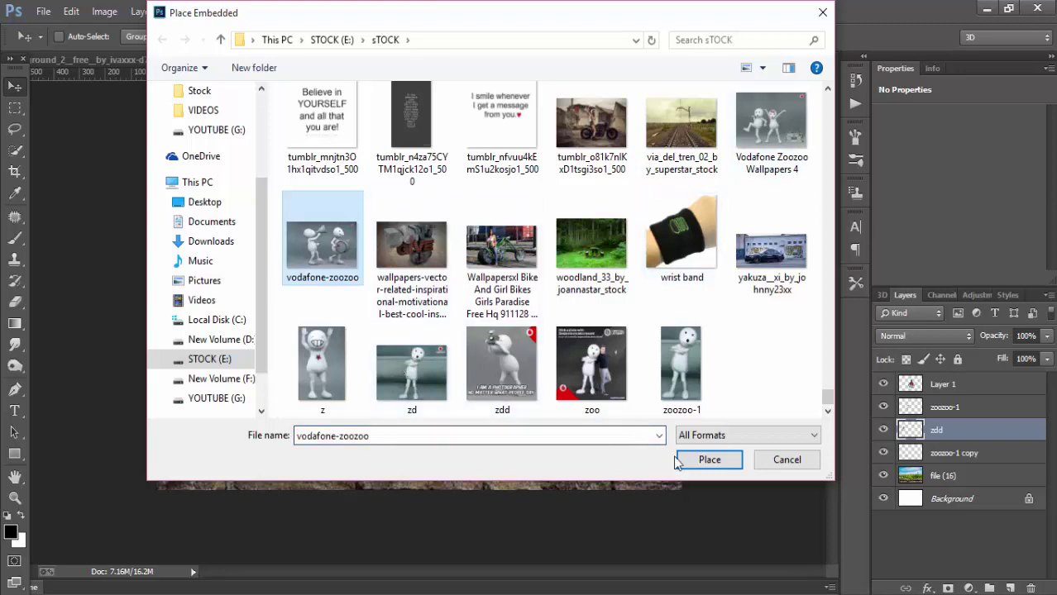
left_click(703, 461)
Enlarge the placed ZooZoo photo, move it to the right side, and commit
mouse_move(469, 363)
left_mouse_down()
mouse_move(608, 300)
mouse_move(825, 452)
left_mouse_up()
left_click_drag(629, 347, 561, 348)
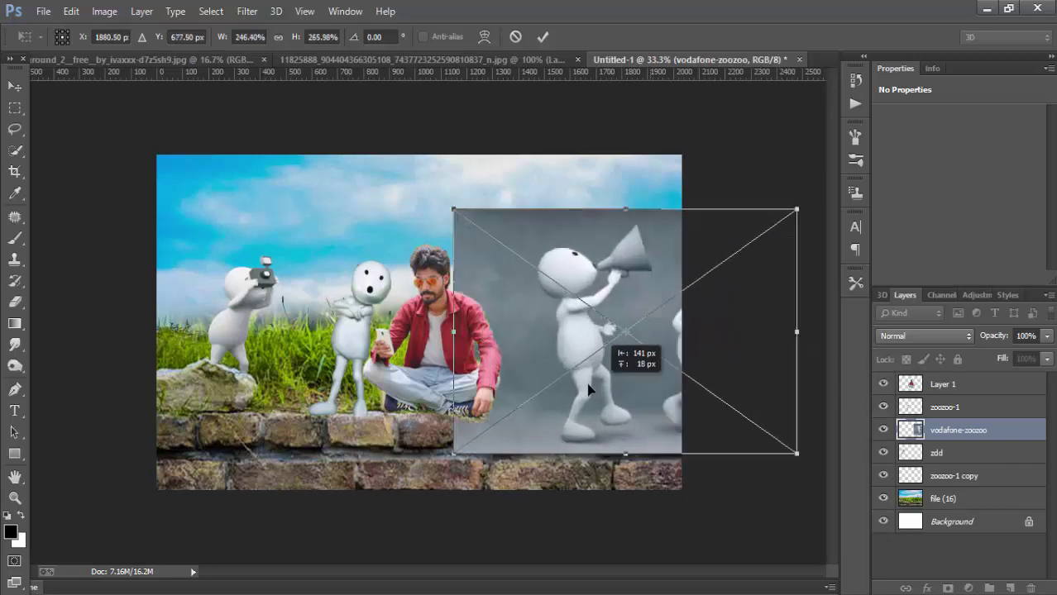
right_click(539, 295)
left_click(567, 301)
Quick-select the ZooZoo's head, torso, hand and megaphone, toggling between subtract and add modes
left_click(15, 150)
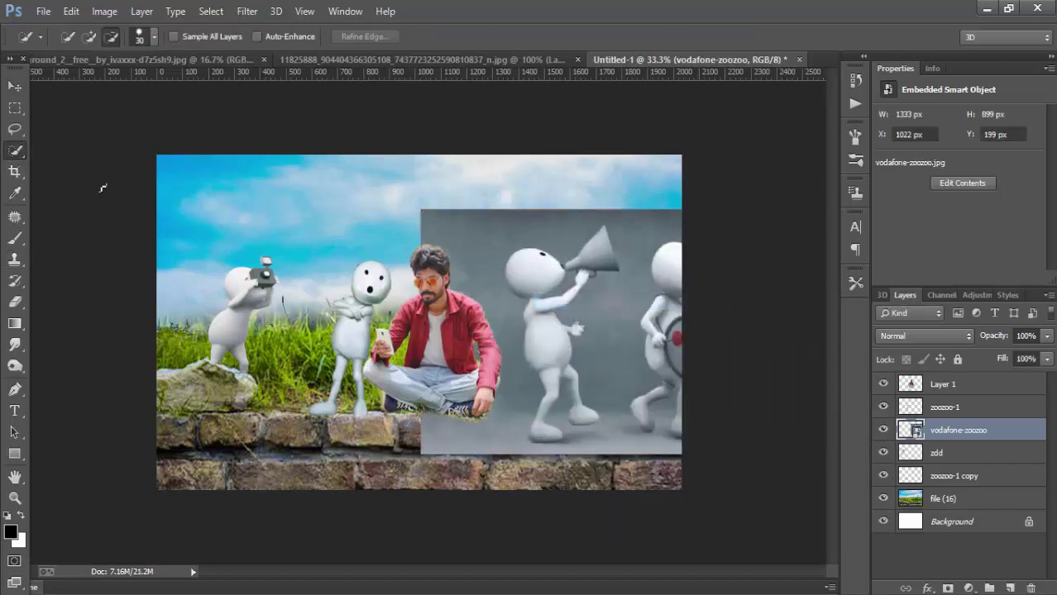
left_click_drag(518, 267, 592, 256)
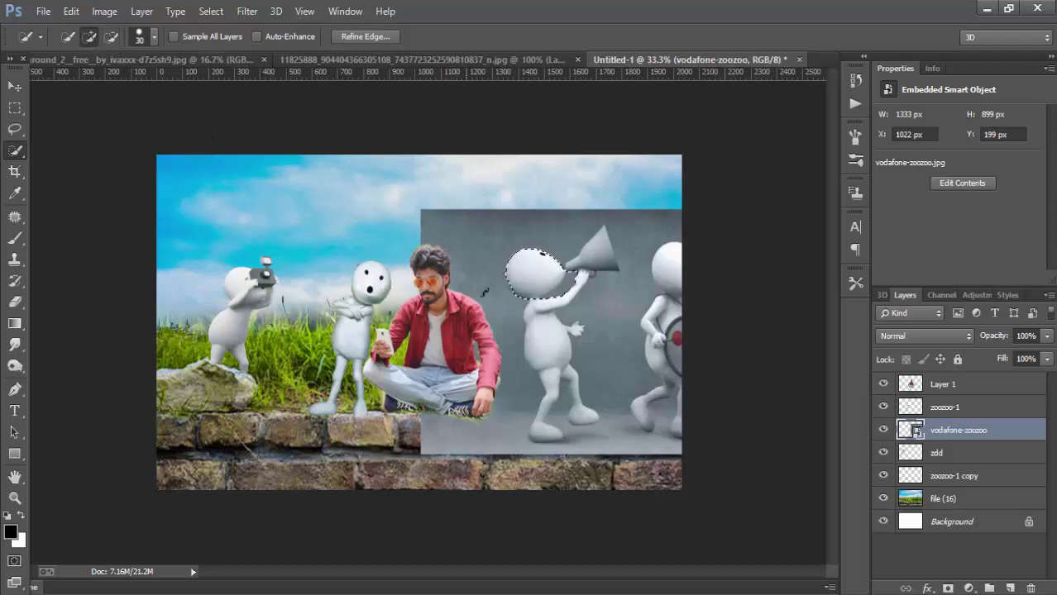
left_click_drag(536, 316, 576, 329)
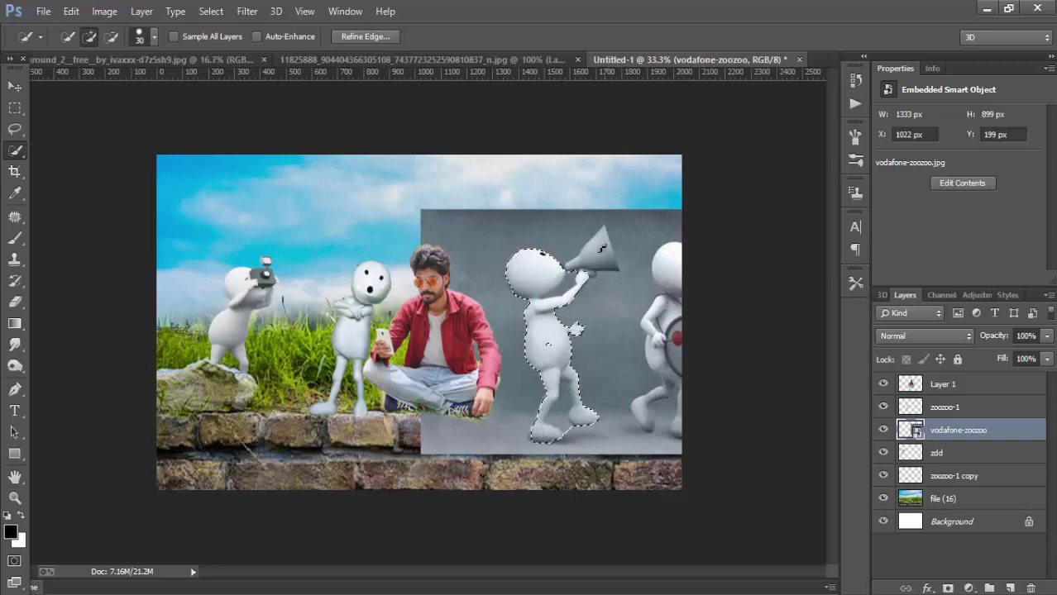
left_click_drag(601, 248, 584, 258)
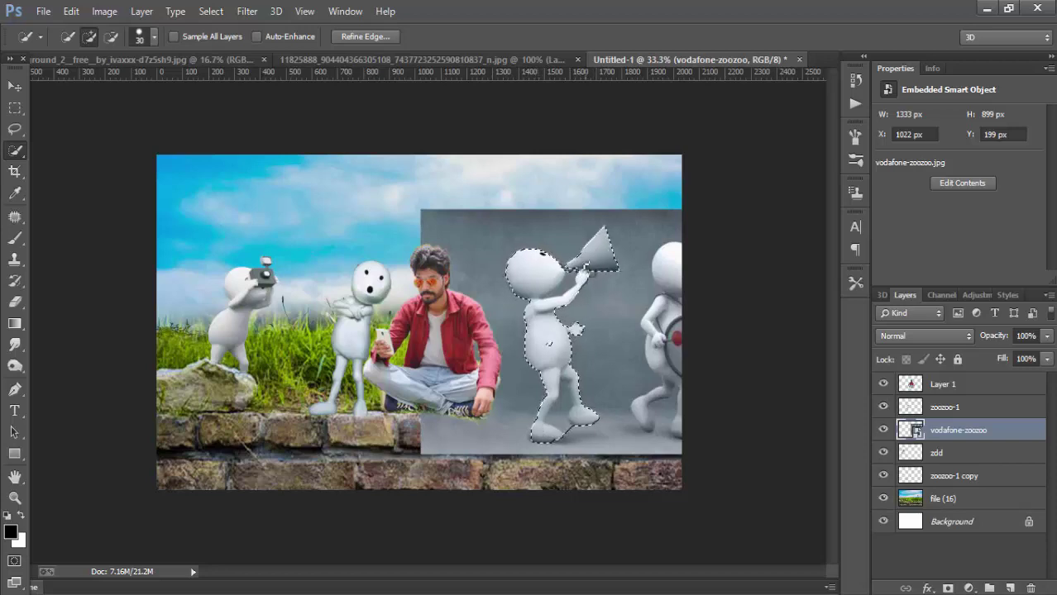
left_click(111, 37)
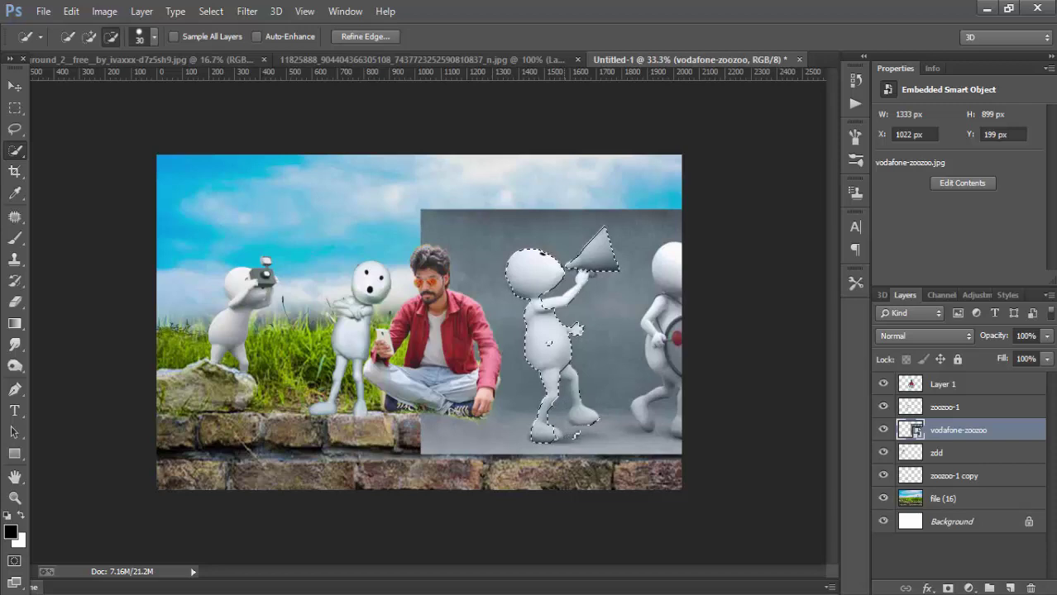
left_click(89, 36)
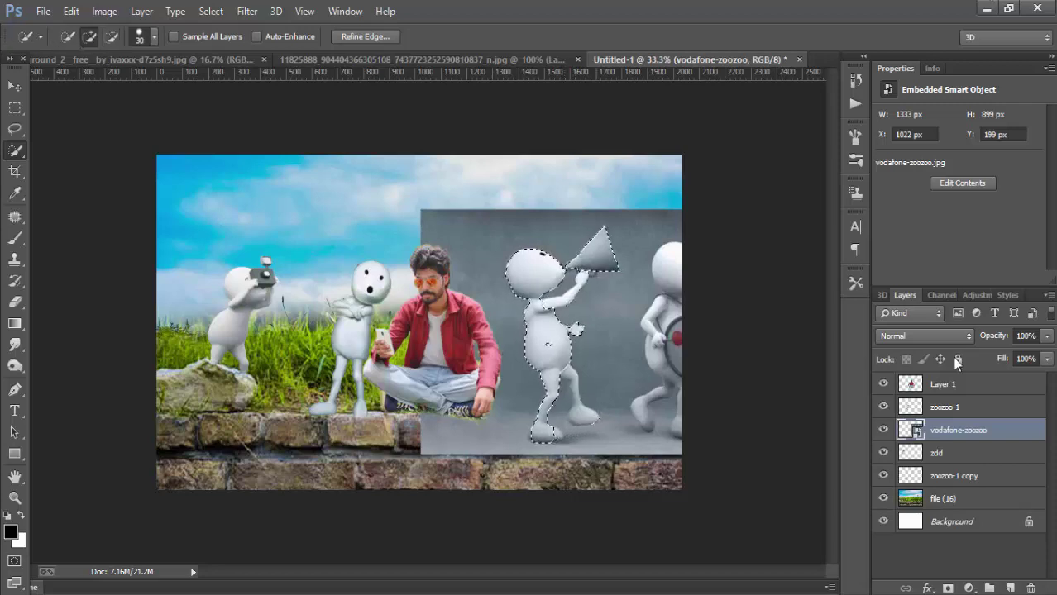
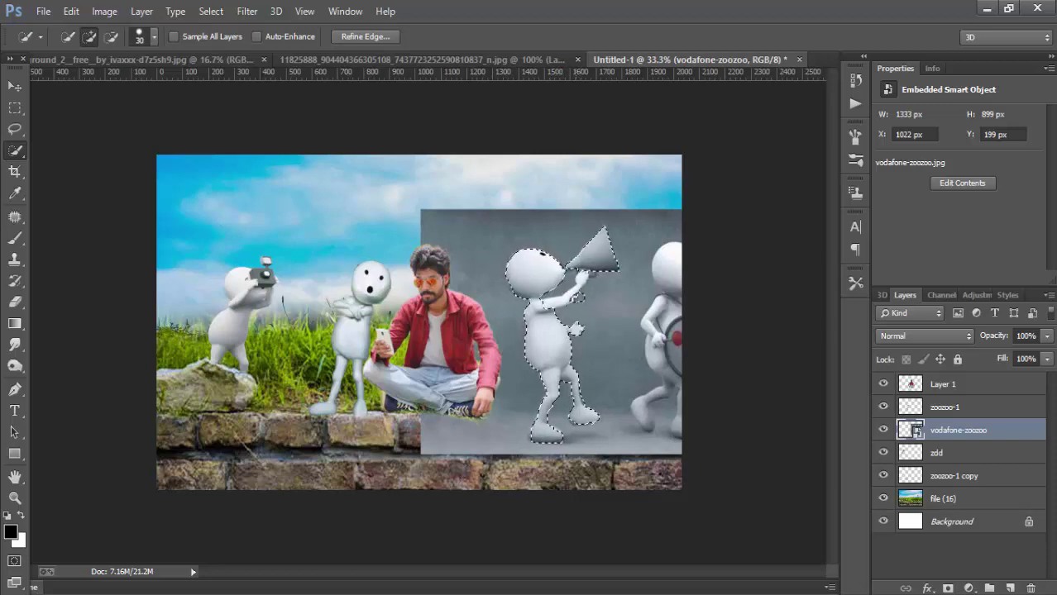
Add a layer mask from the selection to hide the grey backdrop around the megaphone zoozoo
left_click(111, 37)
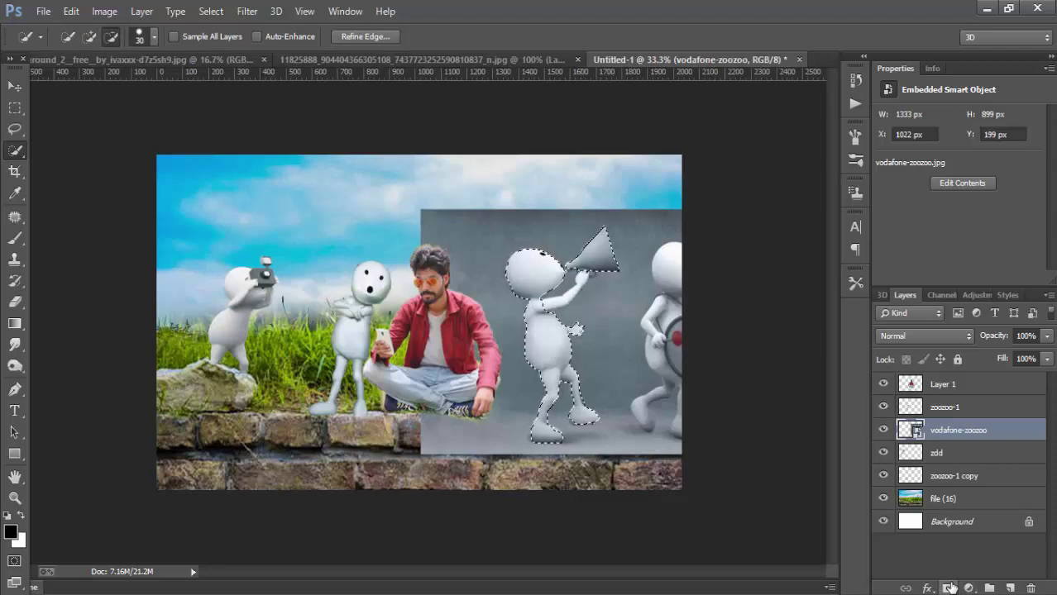
left_click(947, 588)
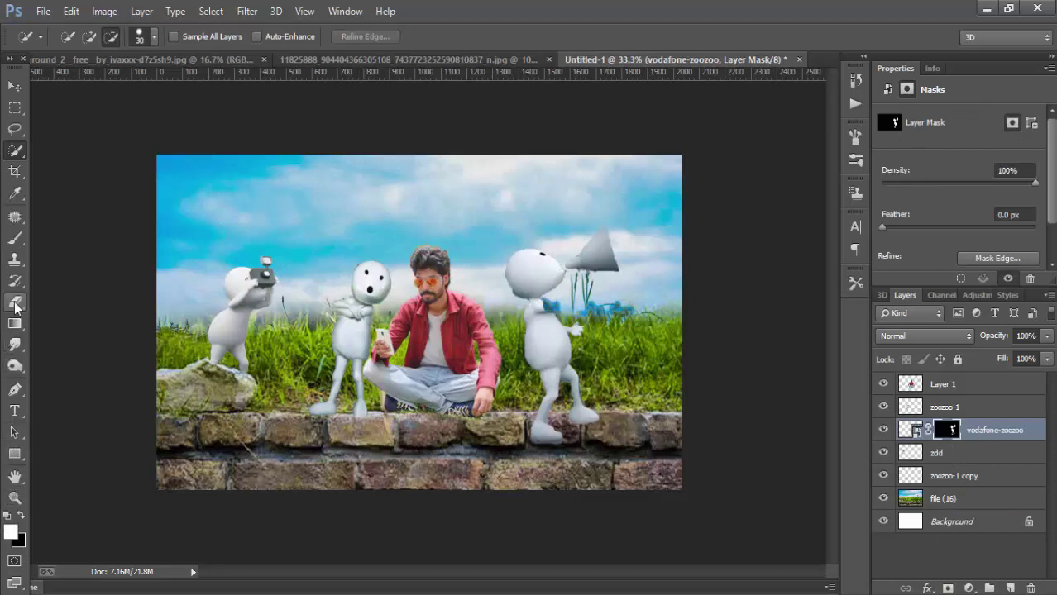
left_click(15, 238)
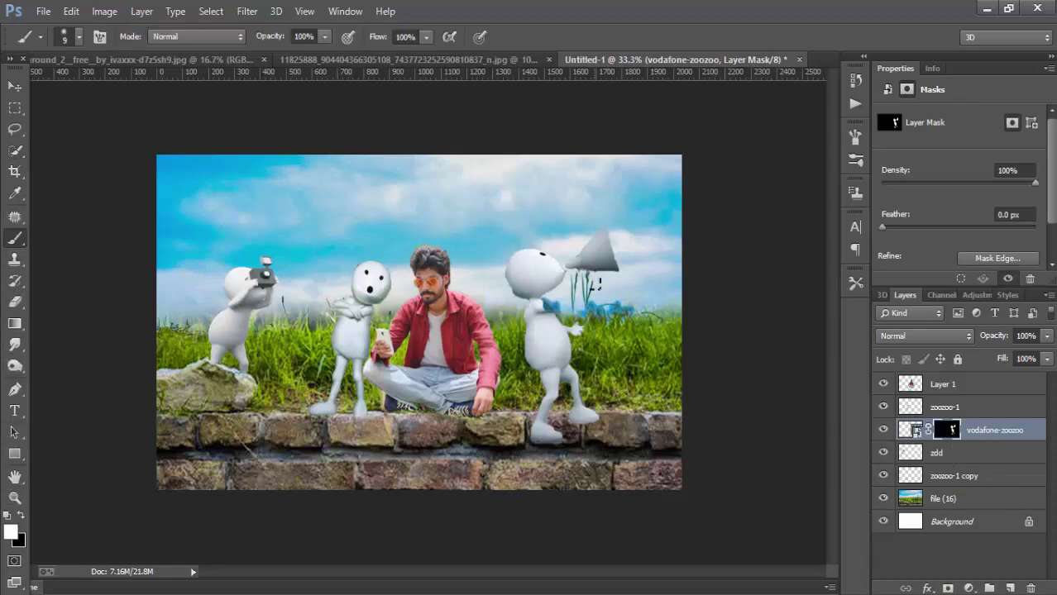
key("ctrl+plus")
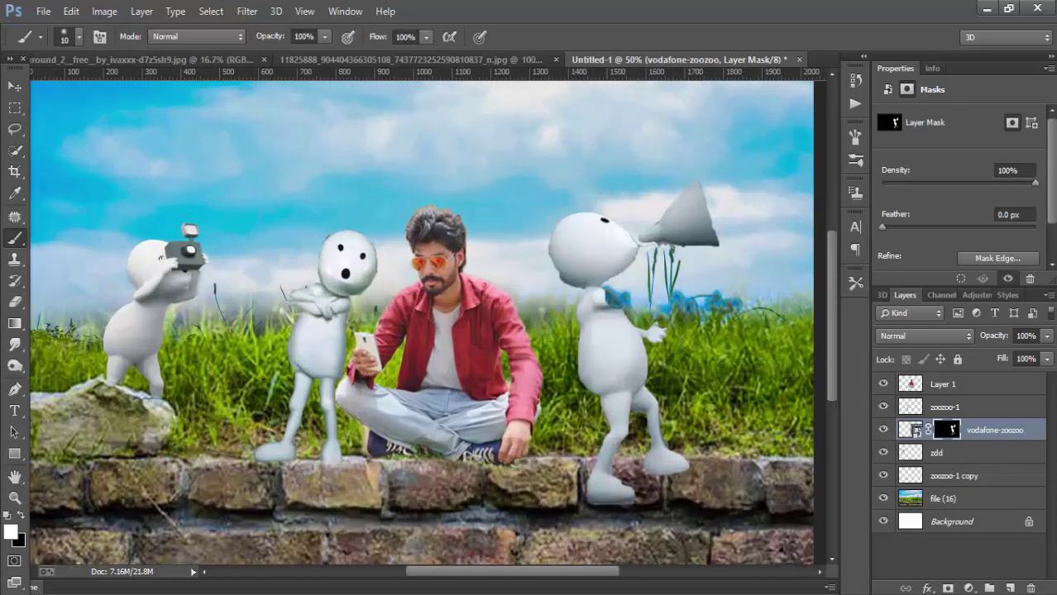
Paint on the mask with a resized brush to bring back the zoozoo's raised arm
key("bracketright")
key("bracketright")
key("bracketright")
key("bracketleft")
left_click_drag(614, 299, 662, 266)
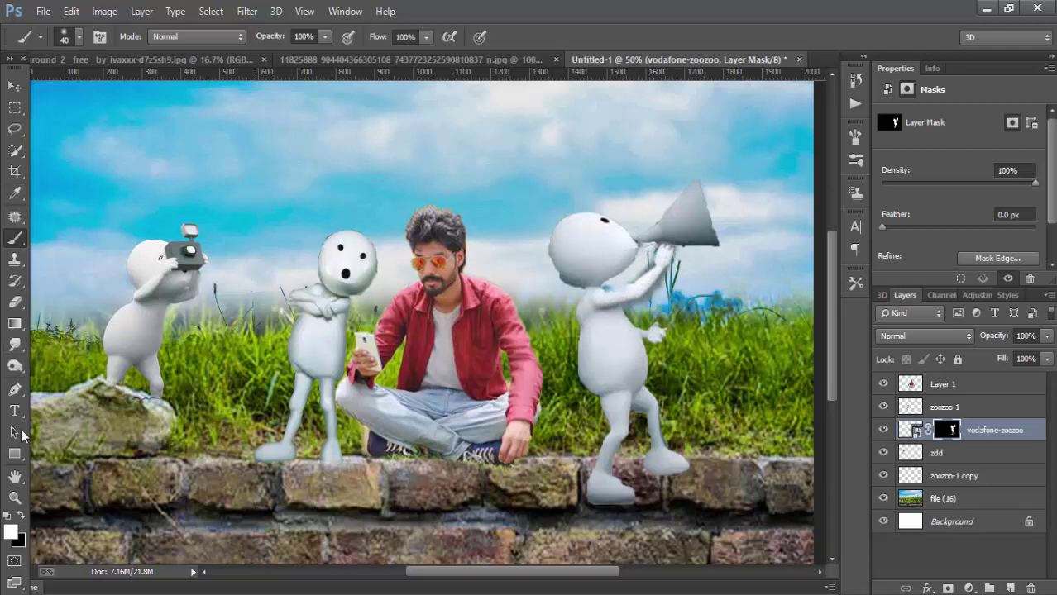
left_click(22, 514)
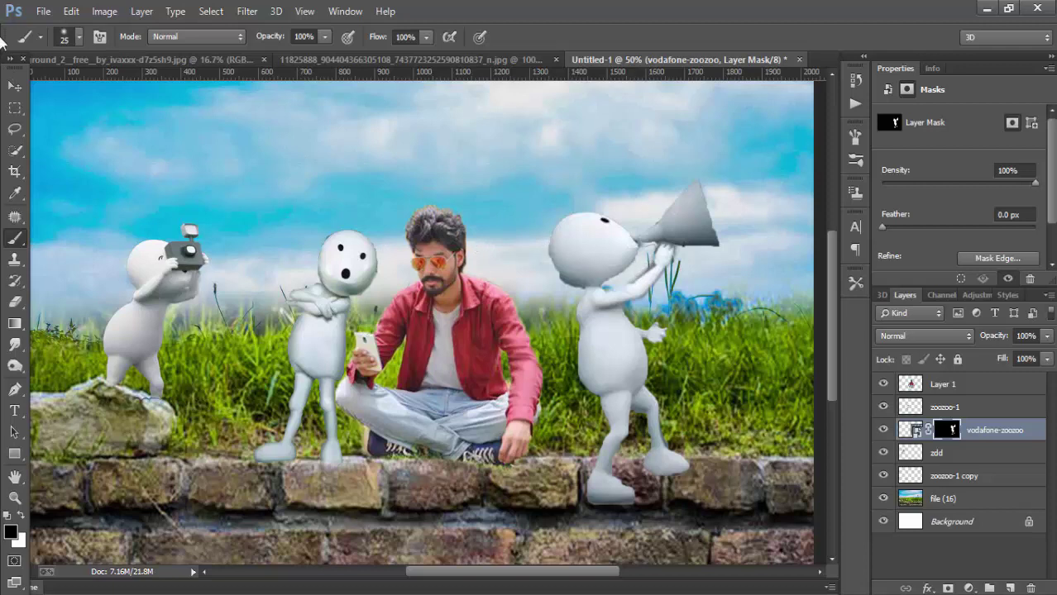
key("ctrl+plus")
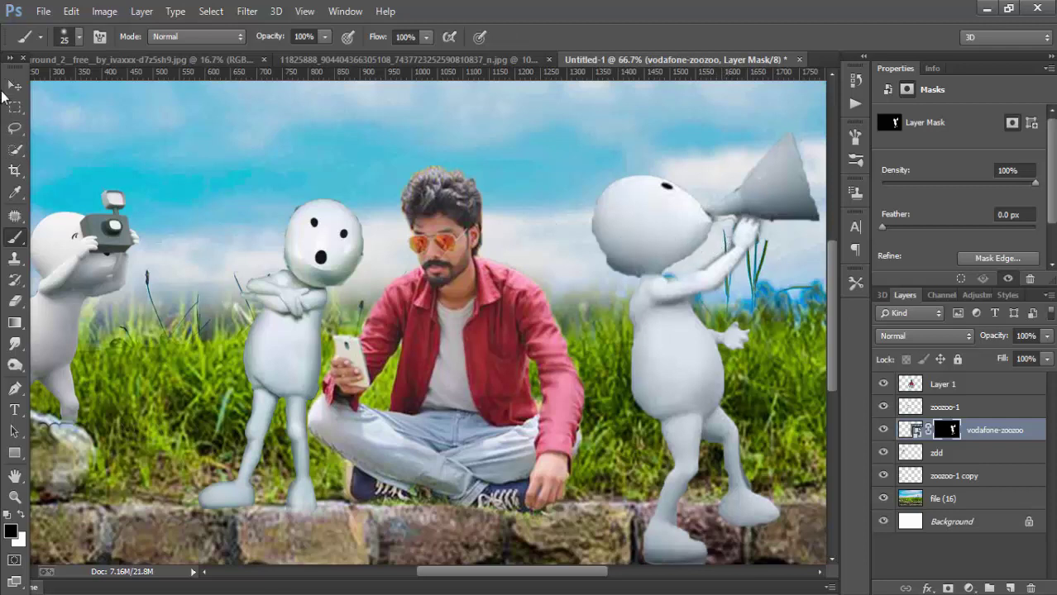
left_click(8, 89)
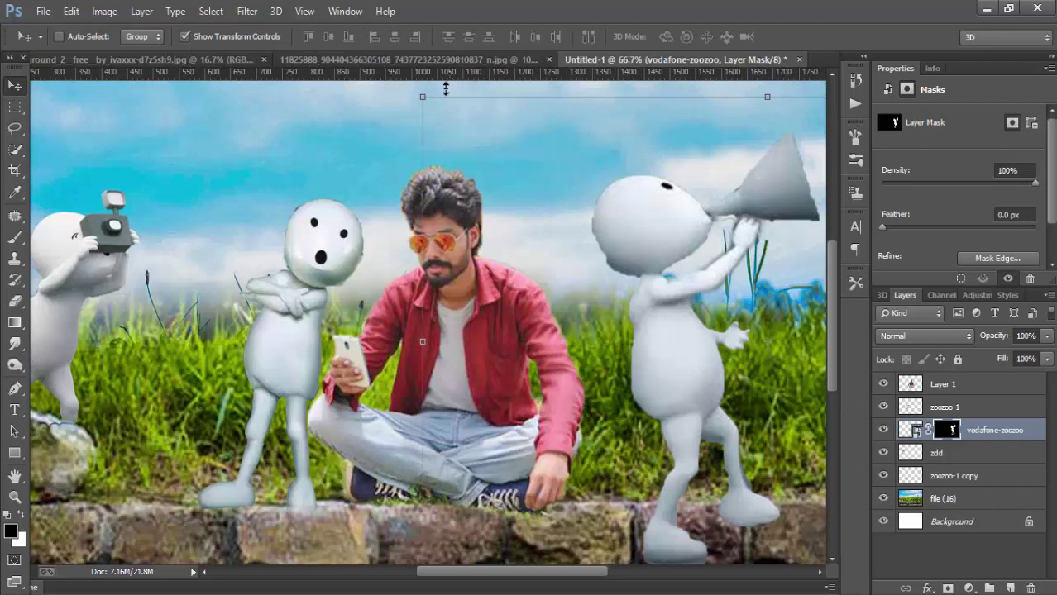
Flip the megaphone zoozoo horizontally to face left and drag it into the scene
key("ctrl+t")
right_click(447, 124)
left_click(543, 369)
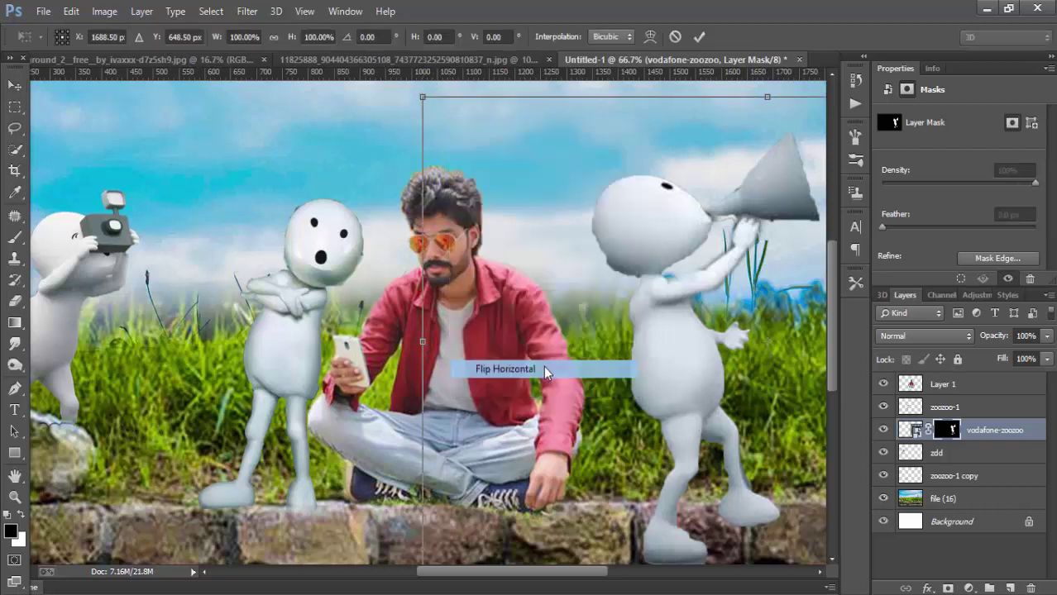
left_click_drag(660, 342, 626, 251)
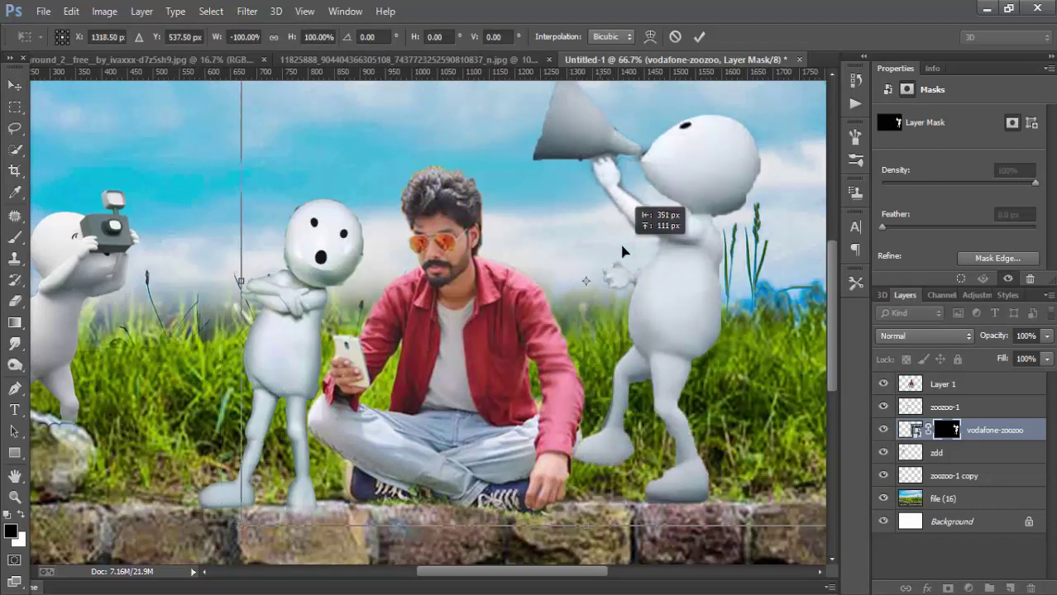
key("ctrl+minus")
key("ctrl+minus")
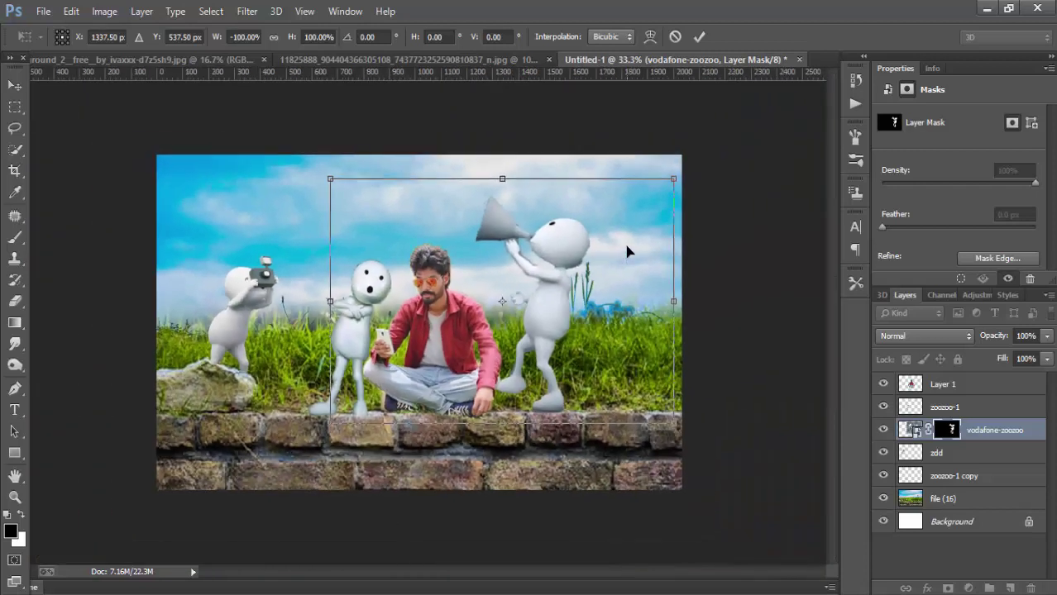
Scale the zoozoo to about 78%, tilt it about -3.9°, and settle it beside the man
mouse_move(663, 191)
left_mouse_down()
mouse_move(620, 177)
mouse_move(634, 153)
left_mouse_up()
left_click_drag(573, 309, 584, 324)
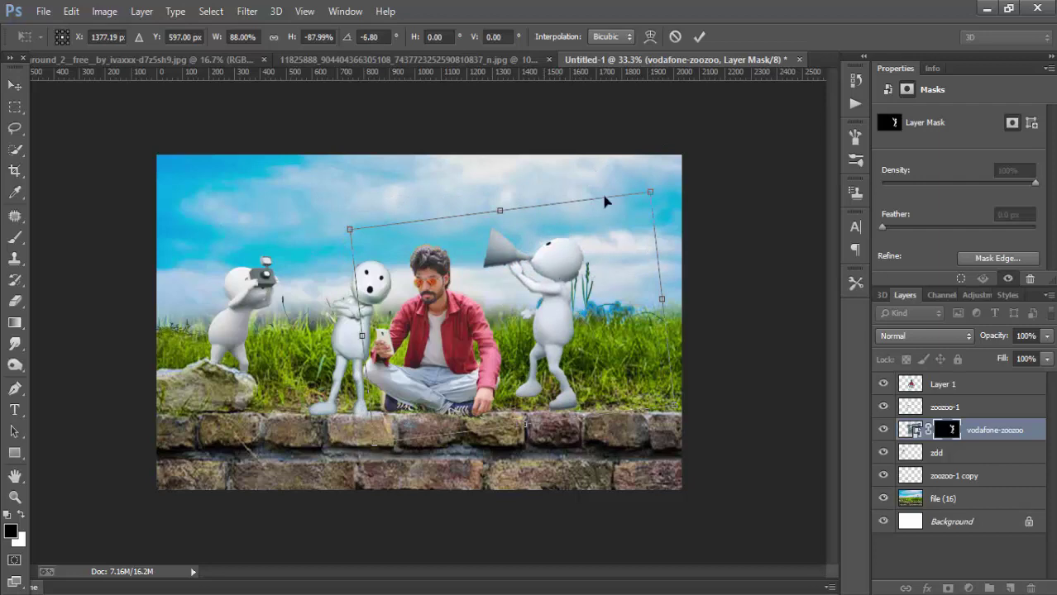
left_click_drag(641, 199, 623, 216)
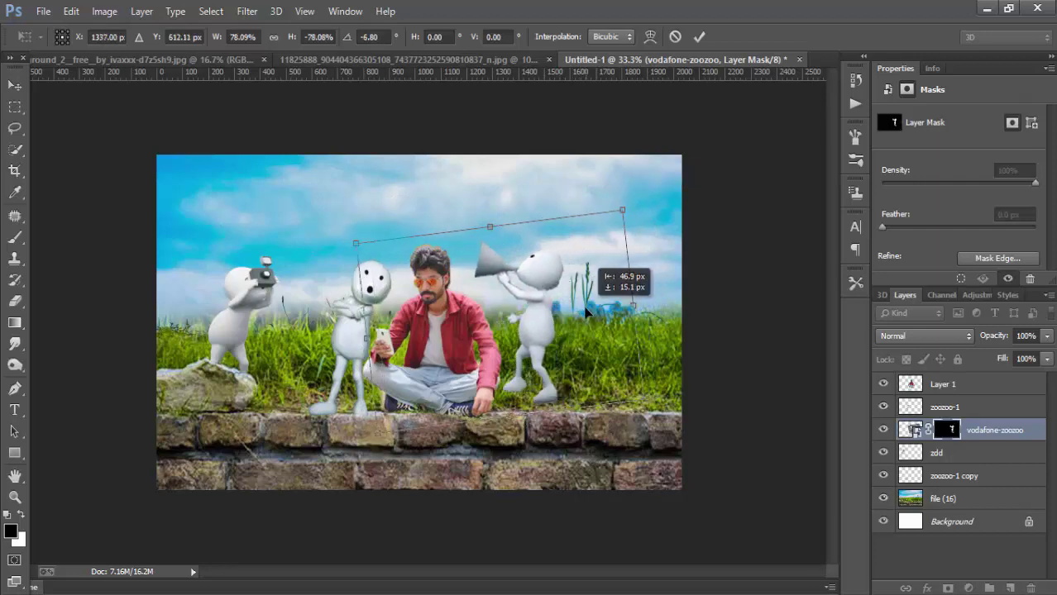
left_click_drag(597, 304, 590, 316)
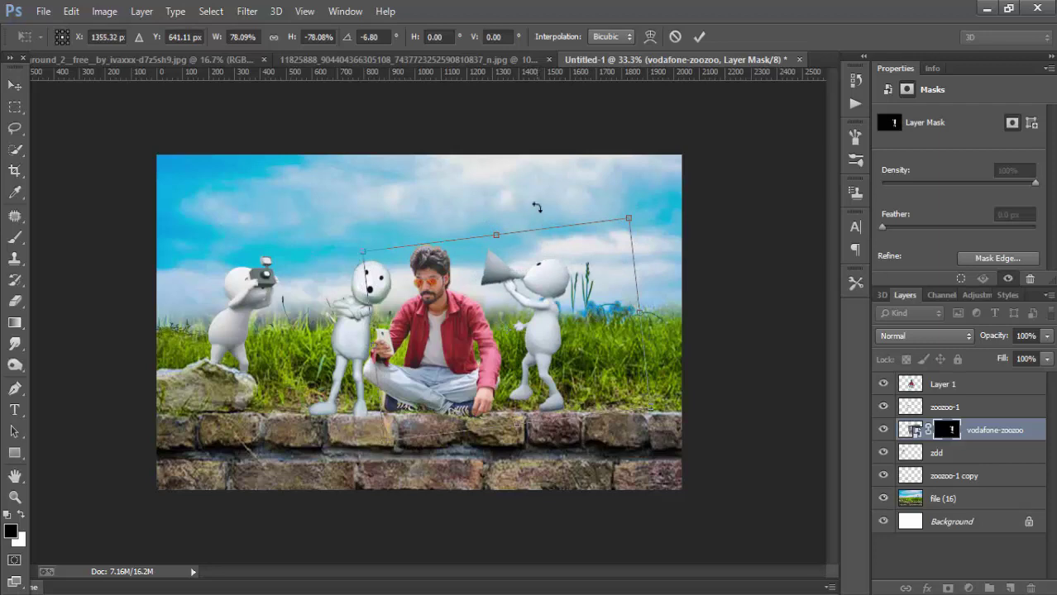
left_click_drag(535, 204, 543, 203)
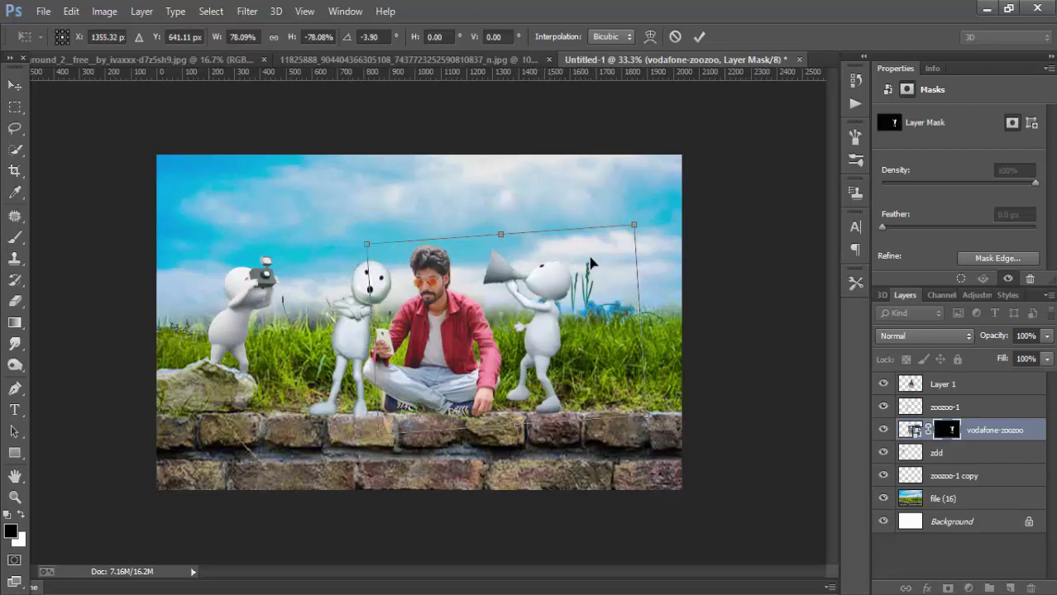
left_click(699, 37)
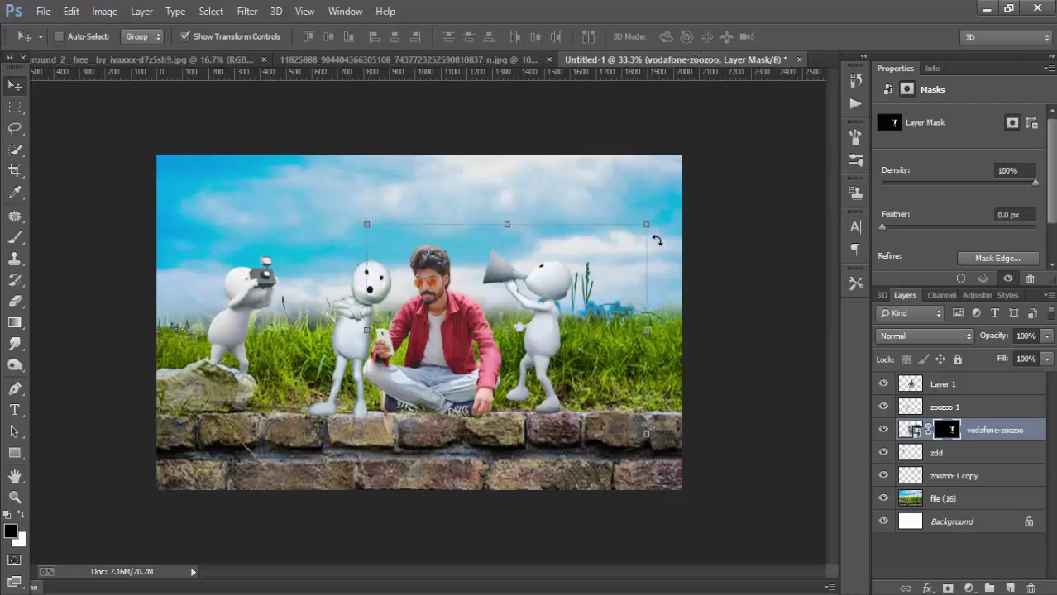
left_click_drag(638, 288, 639, 284)
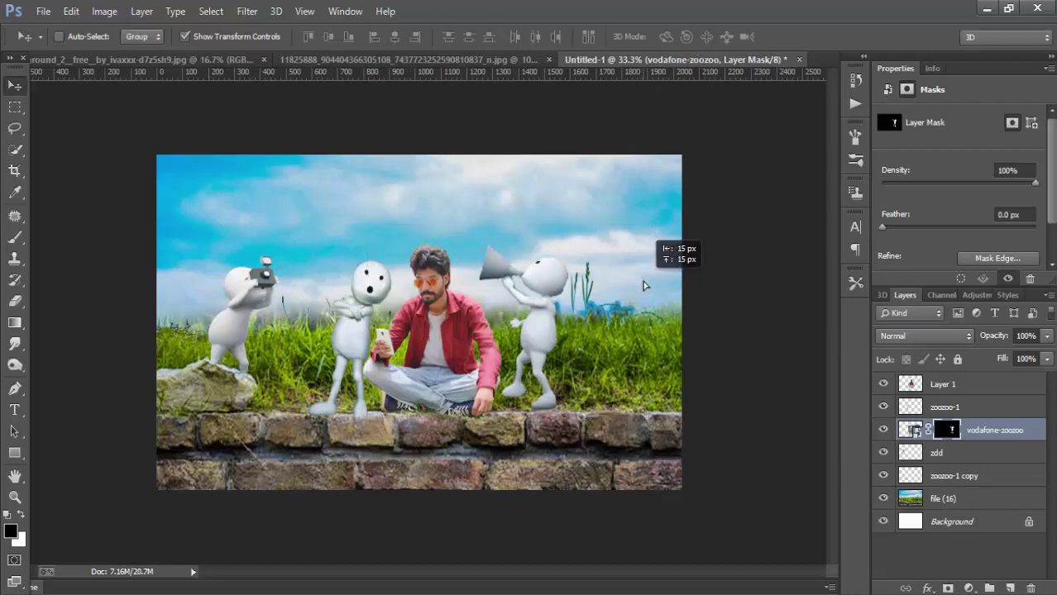
left_click_drag(641, 284, 643, 286)
Rasterize the megaphone zoozoo layer and apply its layer mask permanently
right_click(970, 428)
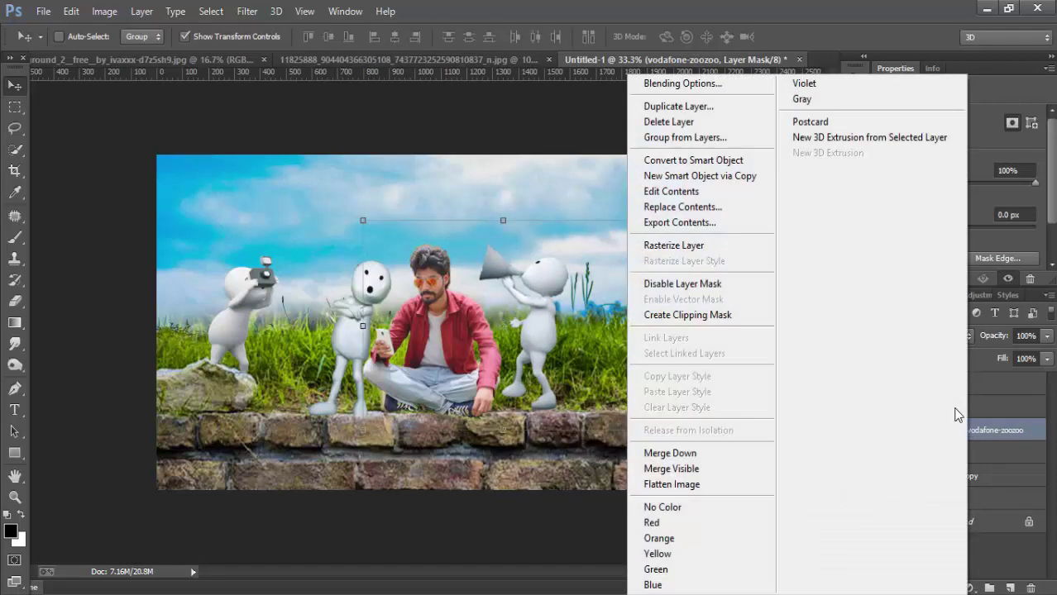
left_click(678, 246)
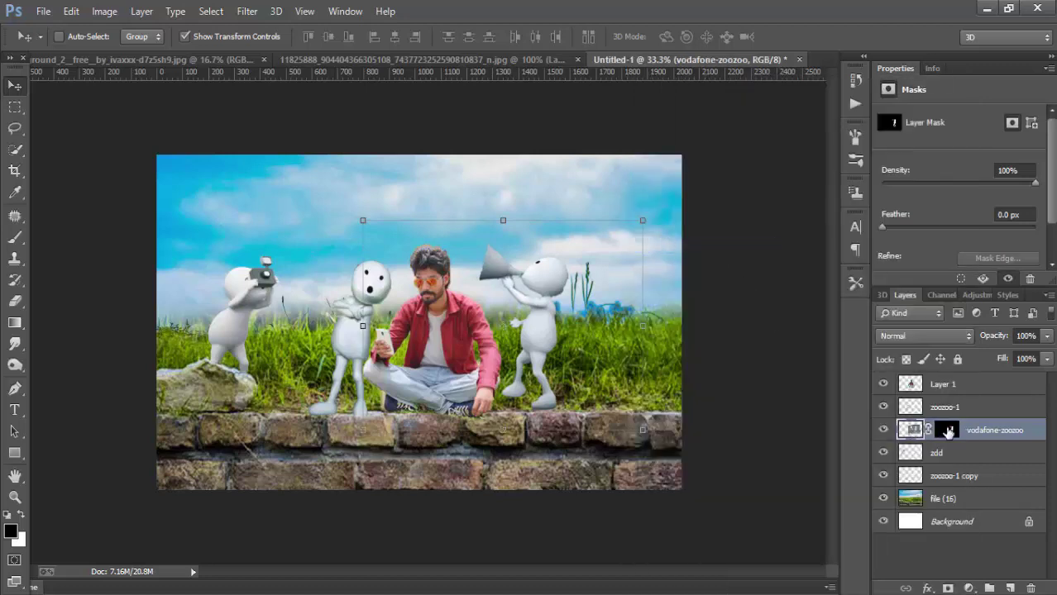
right_click(948, 432)
left_click(909, 307)
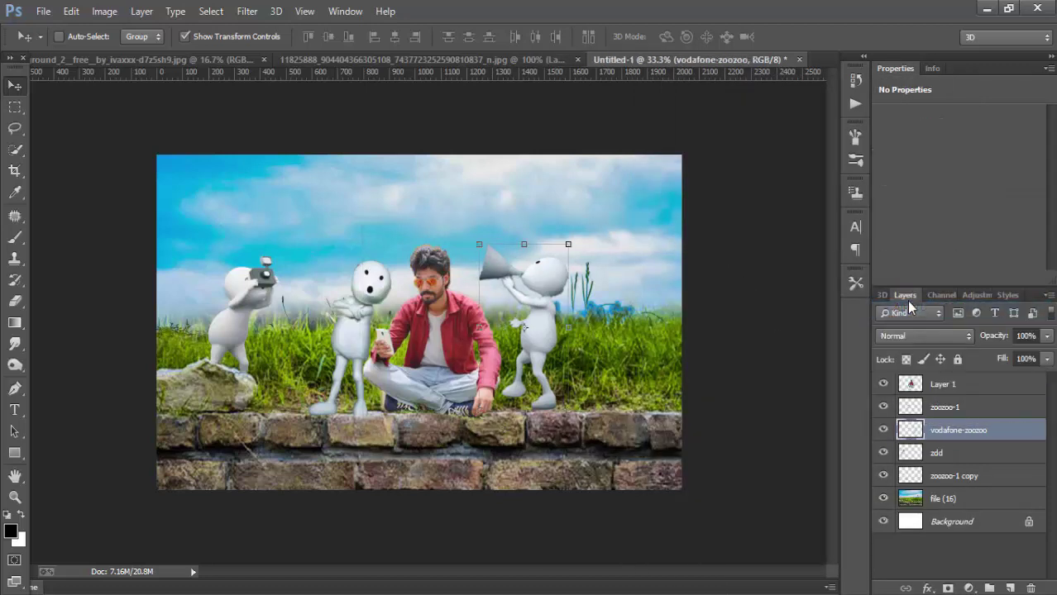
key("ctrl+plus")
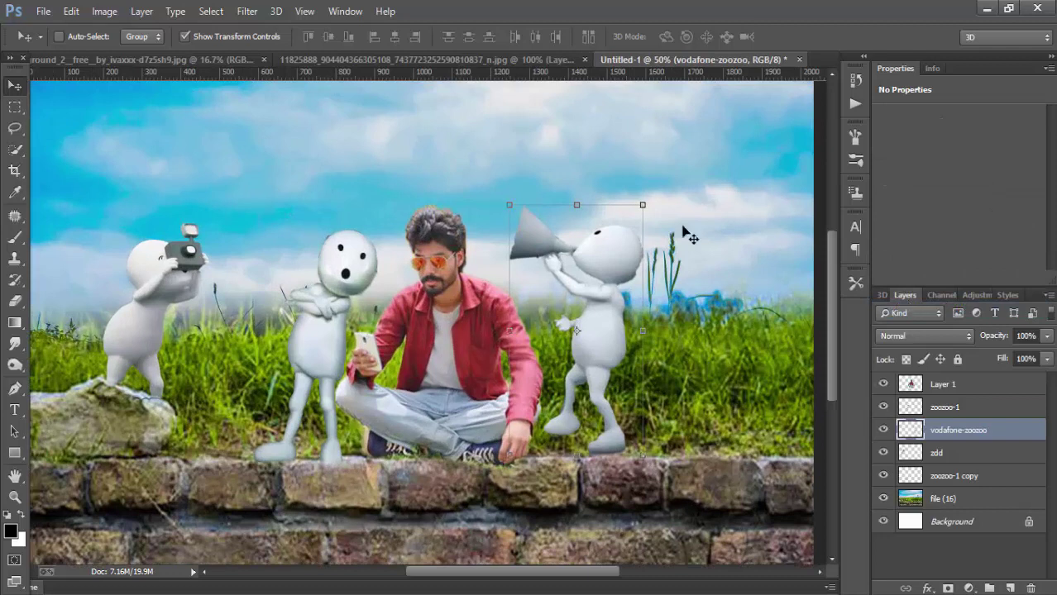
Nudge the zoozoo slightly down onto the wall and turn off Show Transform Controls
left_click(15, 301)
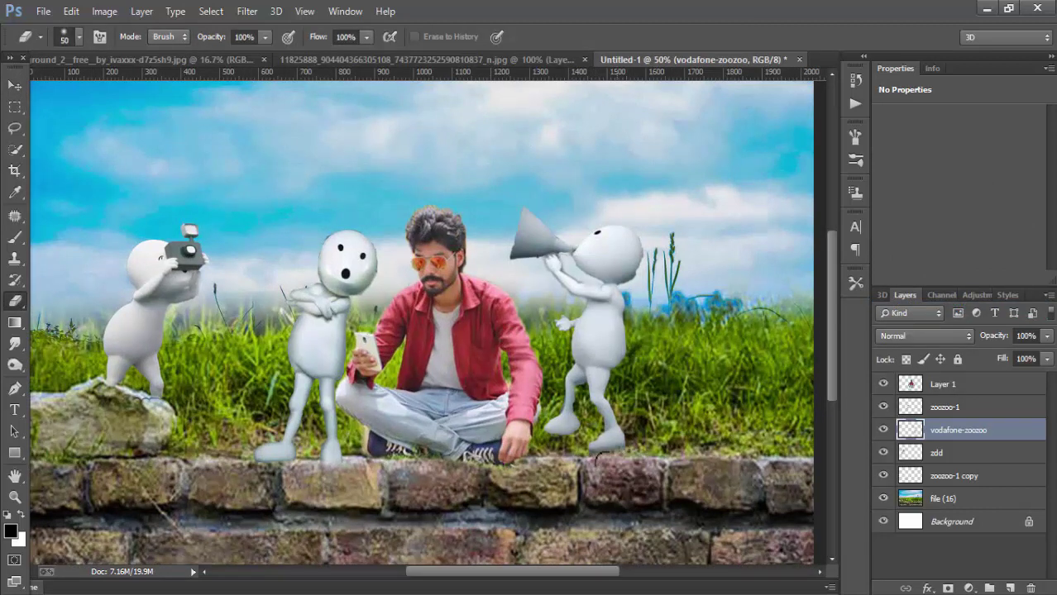
left_click(14, 83)
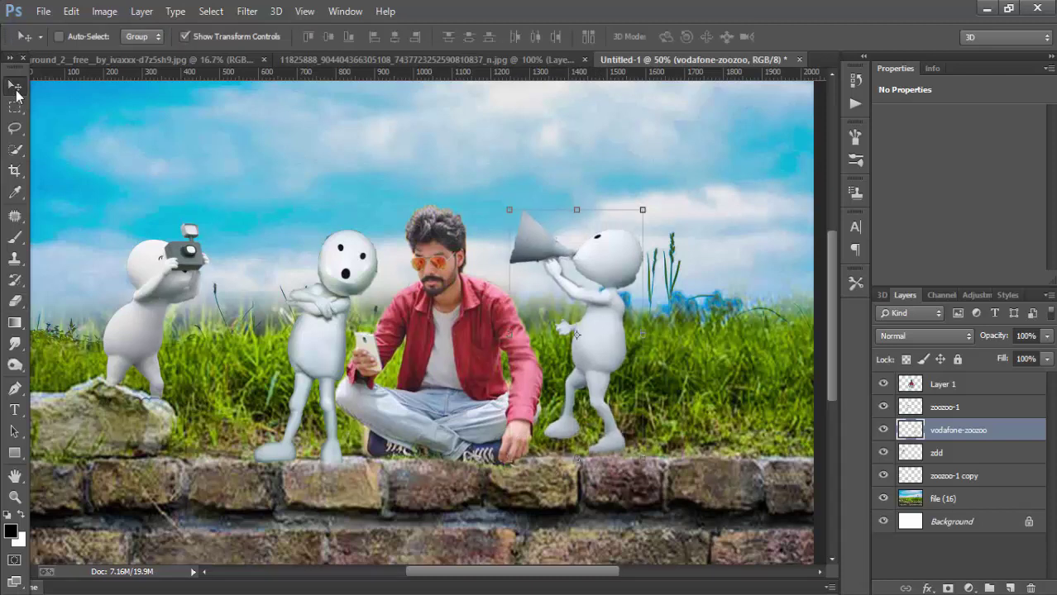
key("Down")
key("Down")
key("Down")
key("Down")
key("Down")
key("Down")
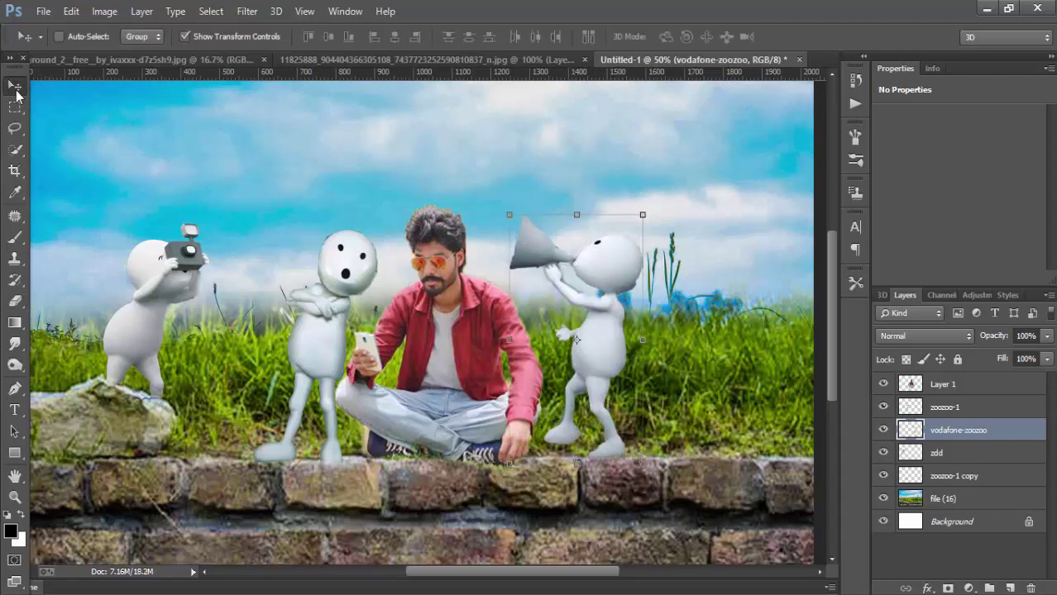
left_click(185, 37)
key("ctrl+minus")
key("ctrl+minus")
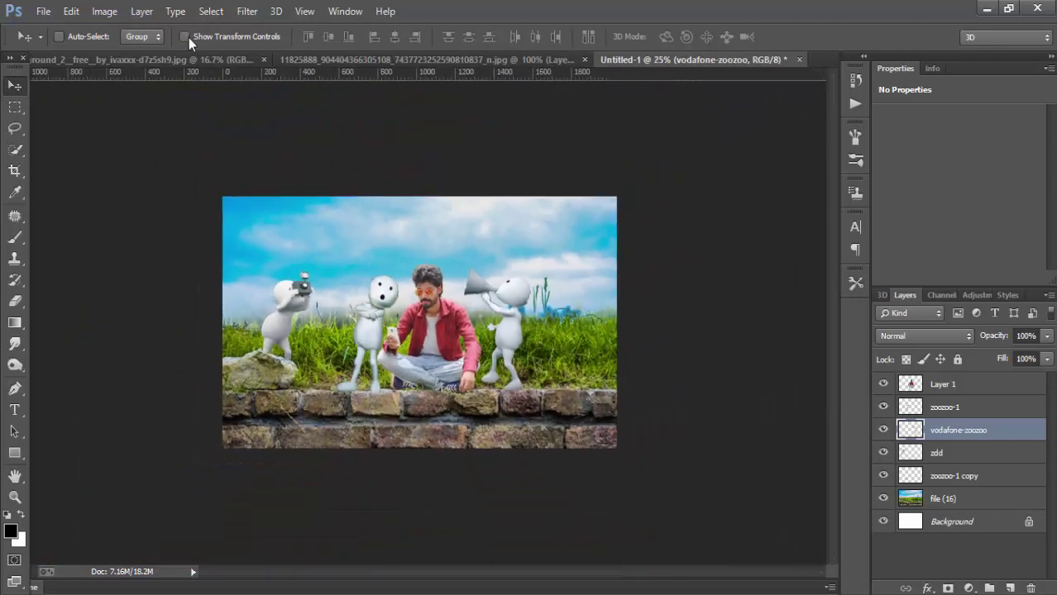
key("ctrl+plus")
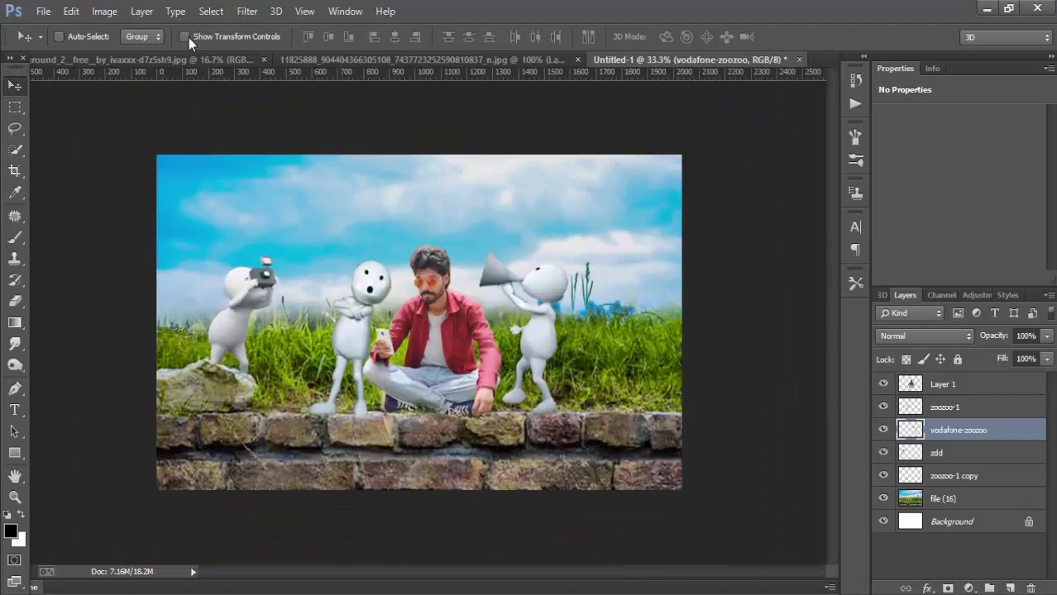
Place the Vodafone Zoozoo Wallpapers 4 image into the composite, enlarged and repositioned
left_click(43, 10)
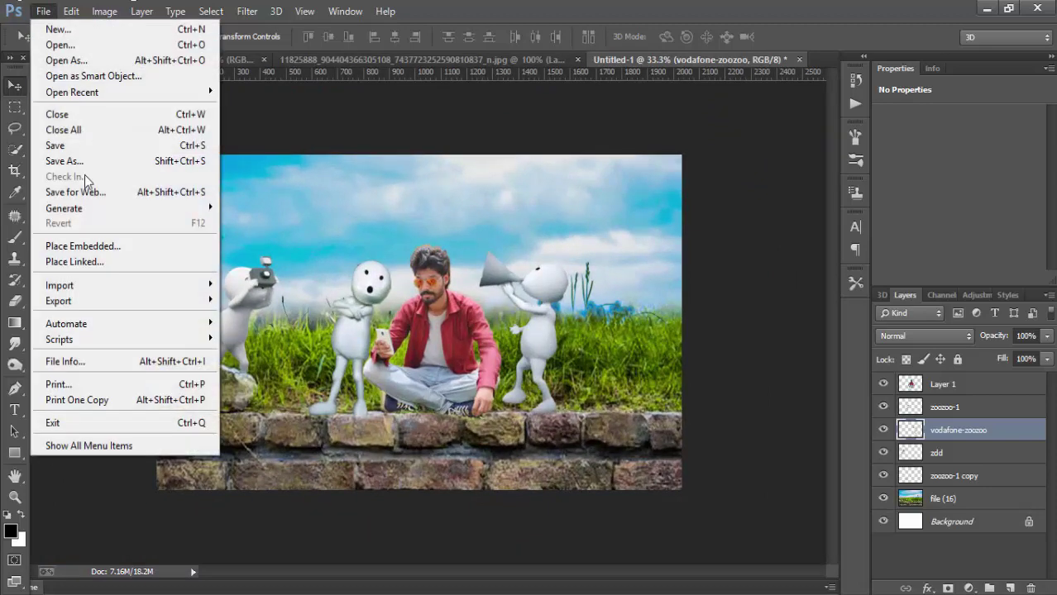
left_click(83, 246)
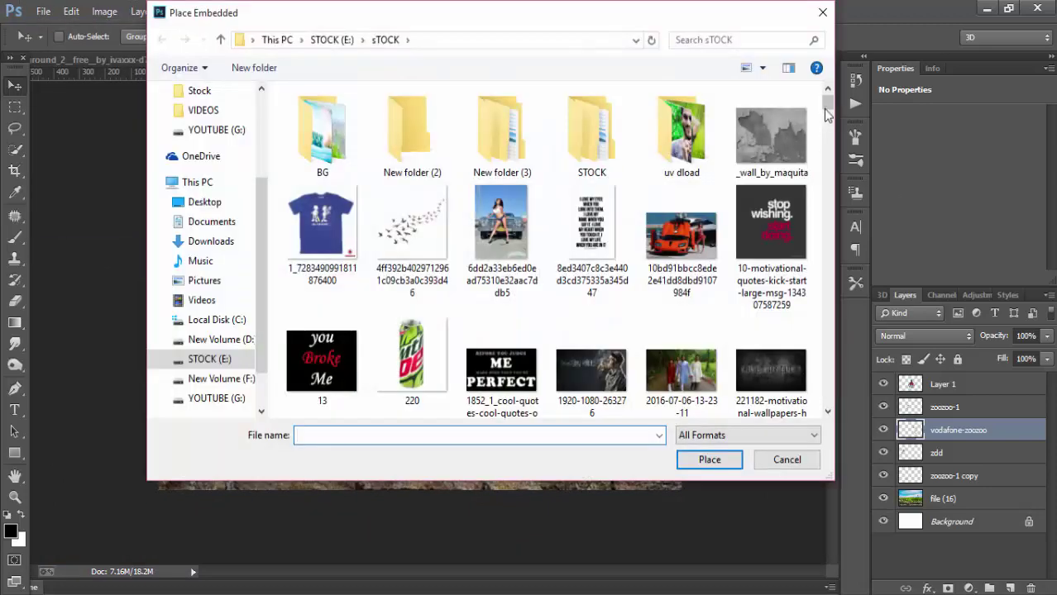
left_click_drag(826, 116, 853, 397)
left_click(764, 157)
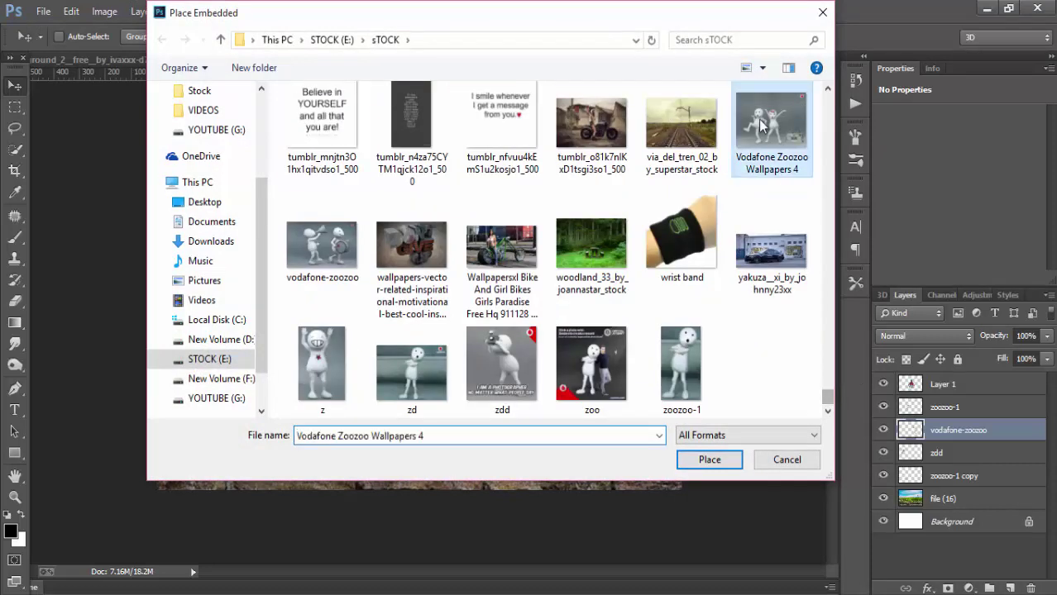
left_click(709, 460)
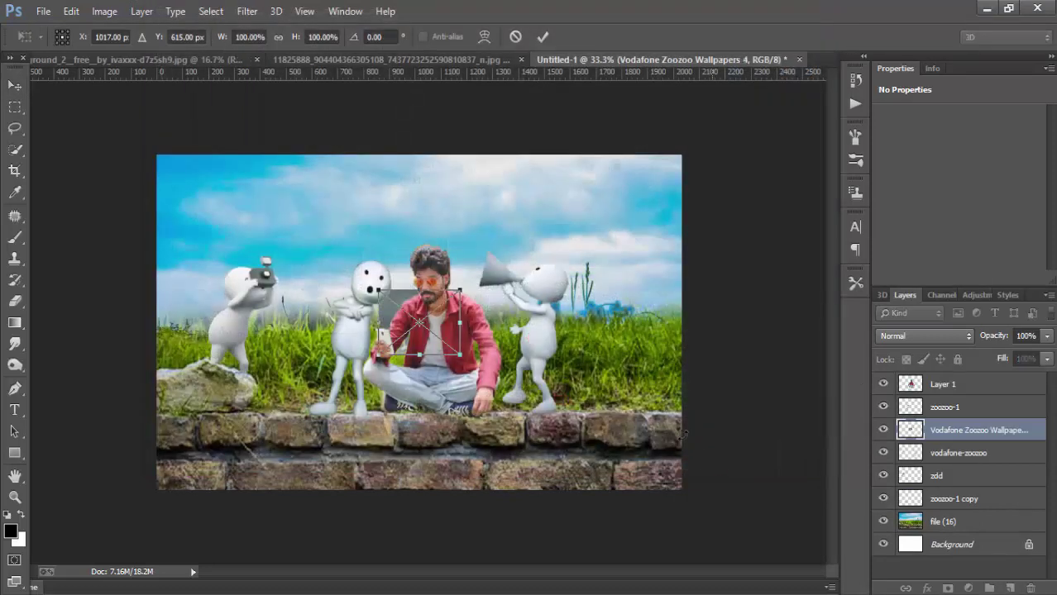
left_click_drag(461, 357, 578, 448)
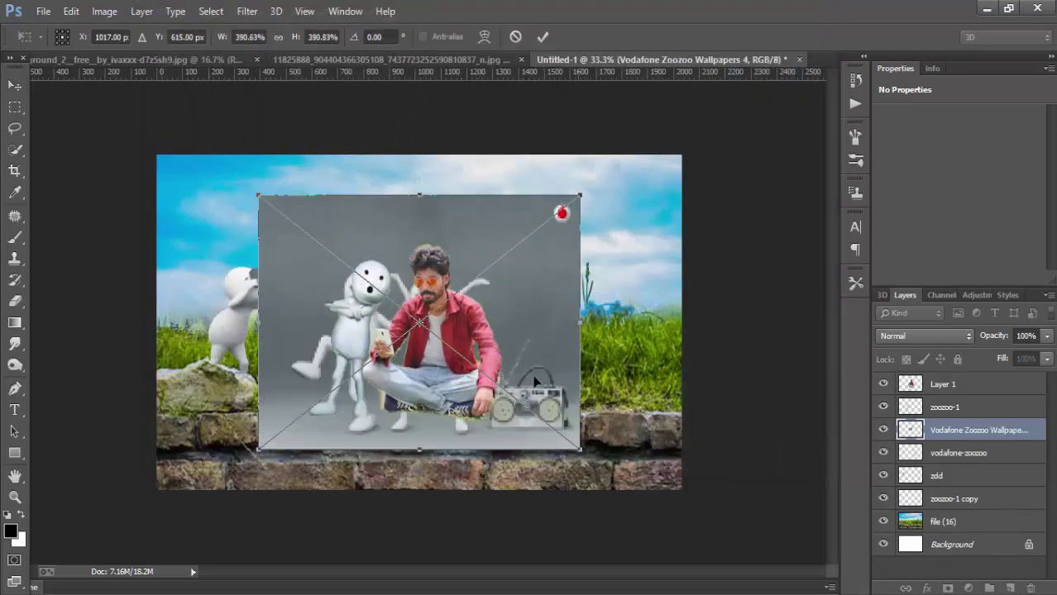
left_click_drag(419, 253, 327, 215)
right_click(327, 215)
left_click(348, 220)
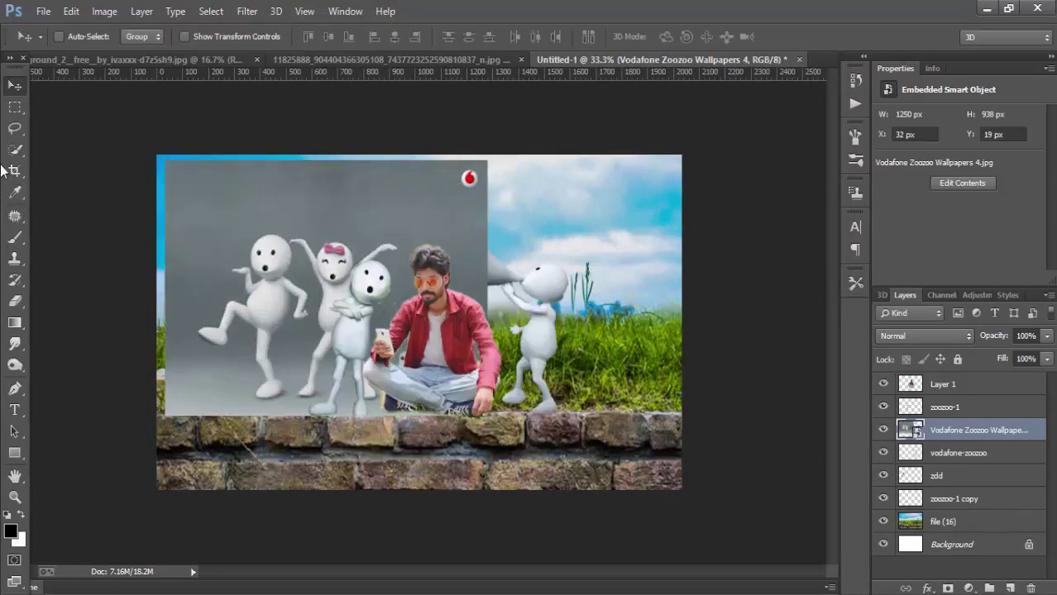
Quick-select the dancing Zoozoo's head, body, feet and raised leg
key("w")
left_click_drag(259, 254, 266, 372)
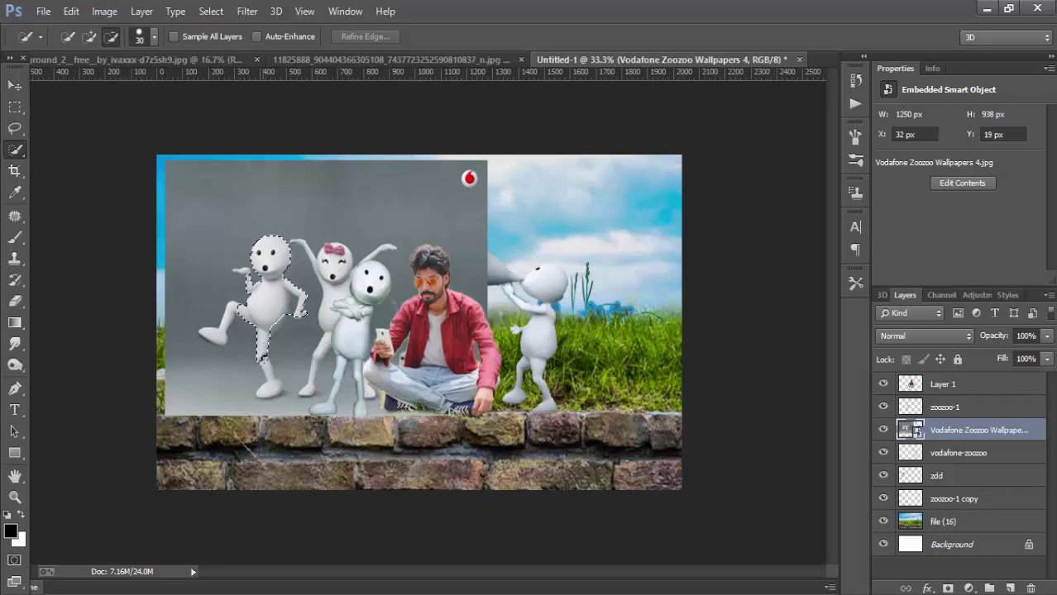
left_click(266, 372, "alt")
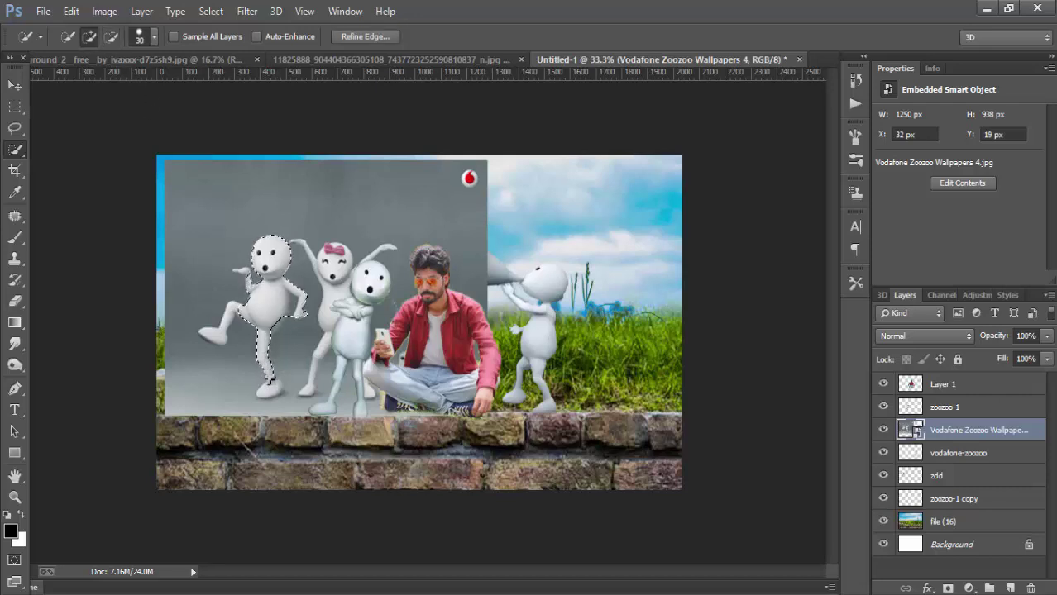
left_click_drag(269, 382, 269, 392)
left_click_drag(248, 318, 213, 334)
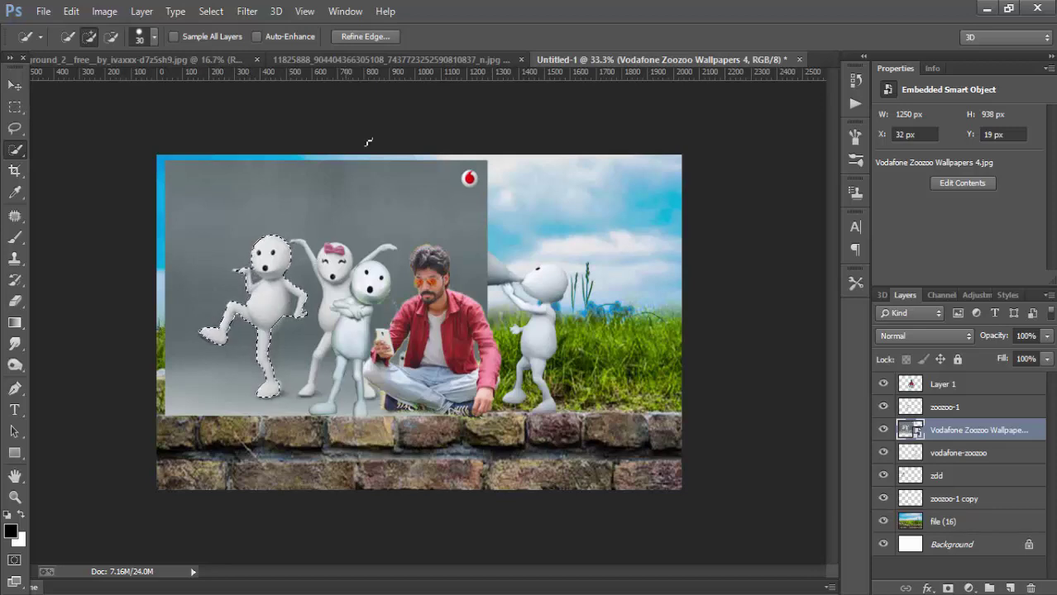
Mask the dancing Zoozoo and paint back its grey shoulder and arm gaps with a size 70 brush
left_click(947, 588)
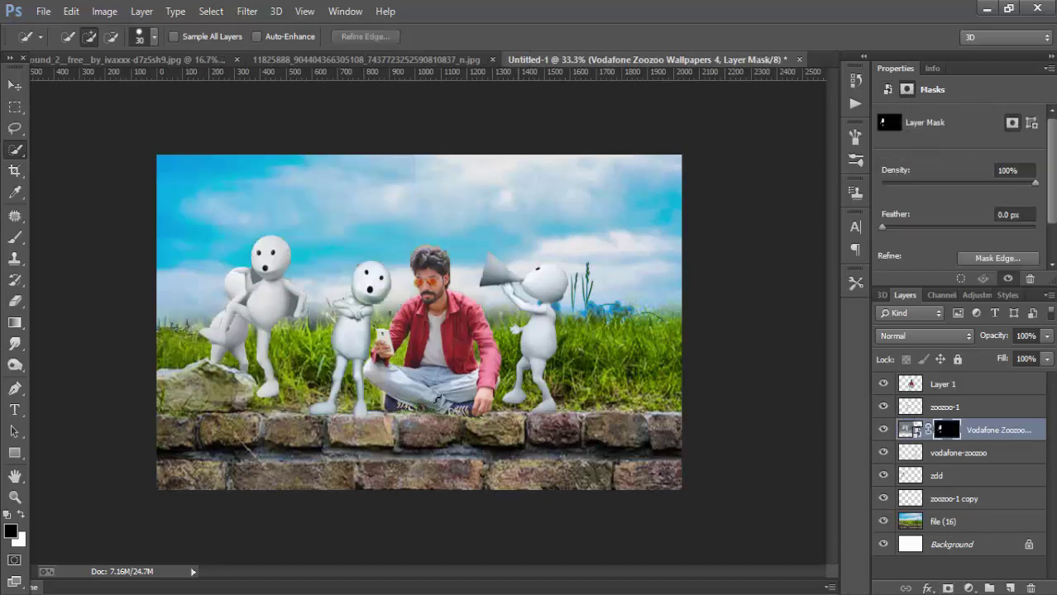
key("ctrl+plus")
key("ctrl+plus")
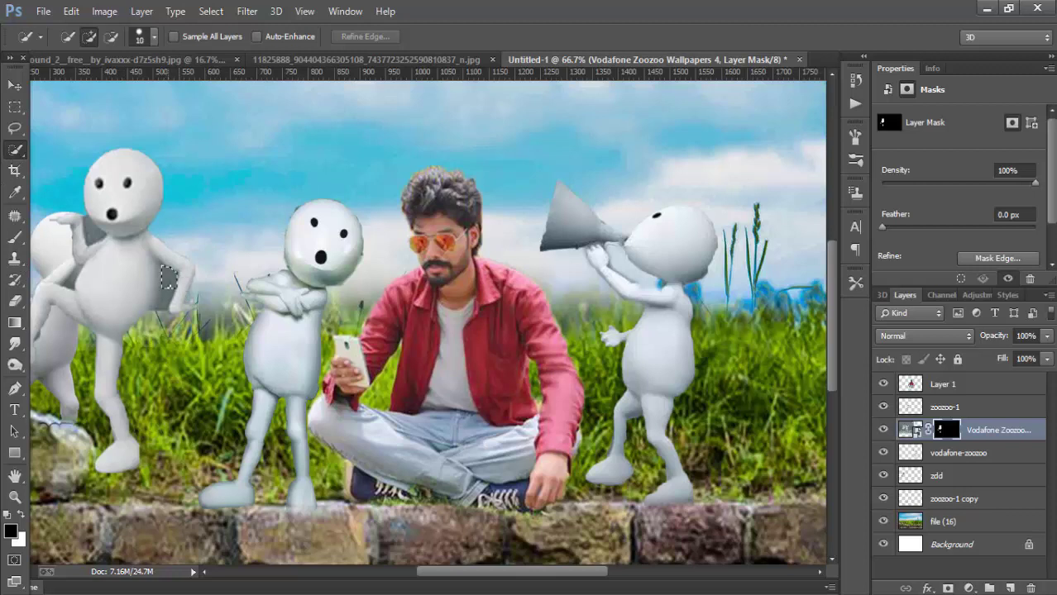
left_click(170, 302)
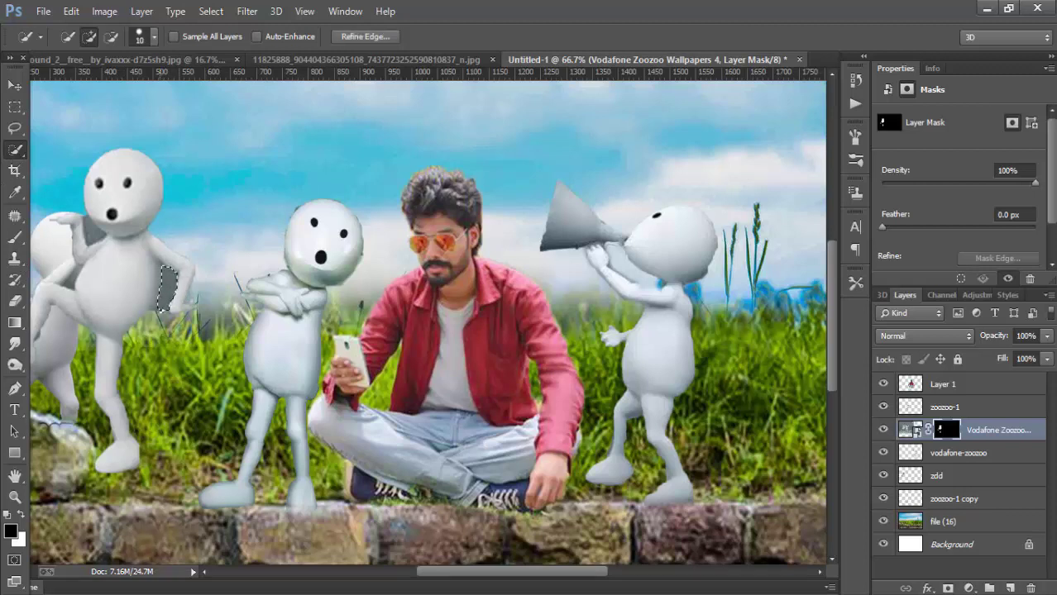
left_click_drag(84, 220, 89, 232)
left_click(14, 237)
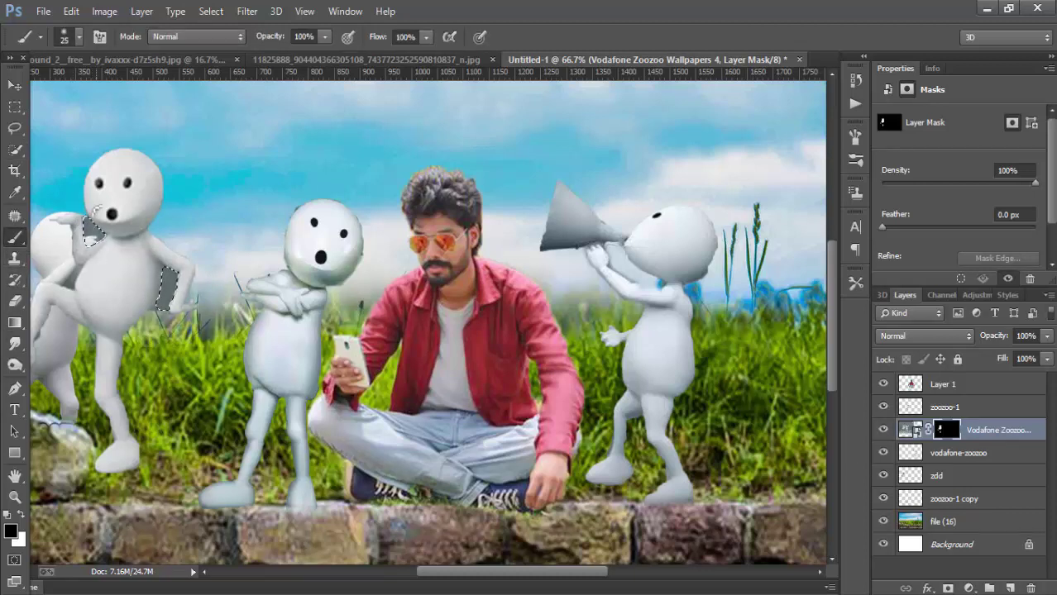
key("bracketright")
key("bracketright")
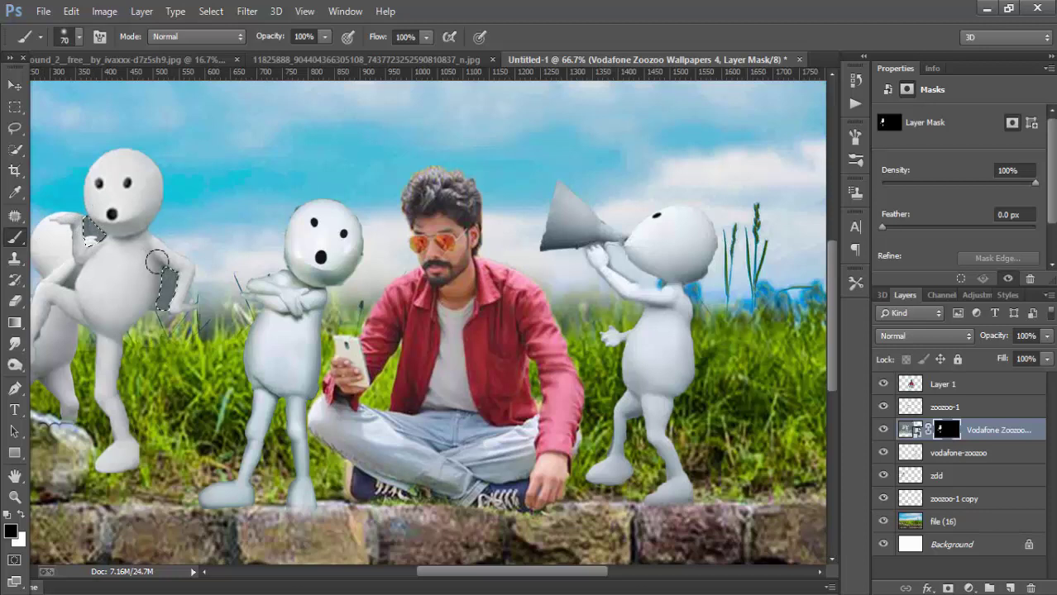
mouse_move(157, 263)
left_mouse_down()
mouse_move(171, 313)
mouse_move(169, 277)
left_mouse_up()
left_click_drag(91, 219, 142, 300)
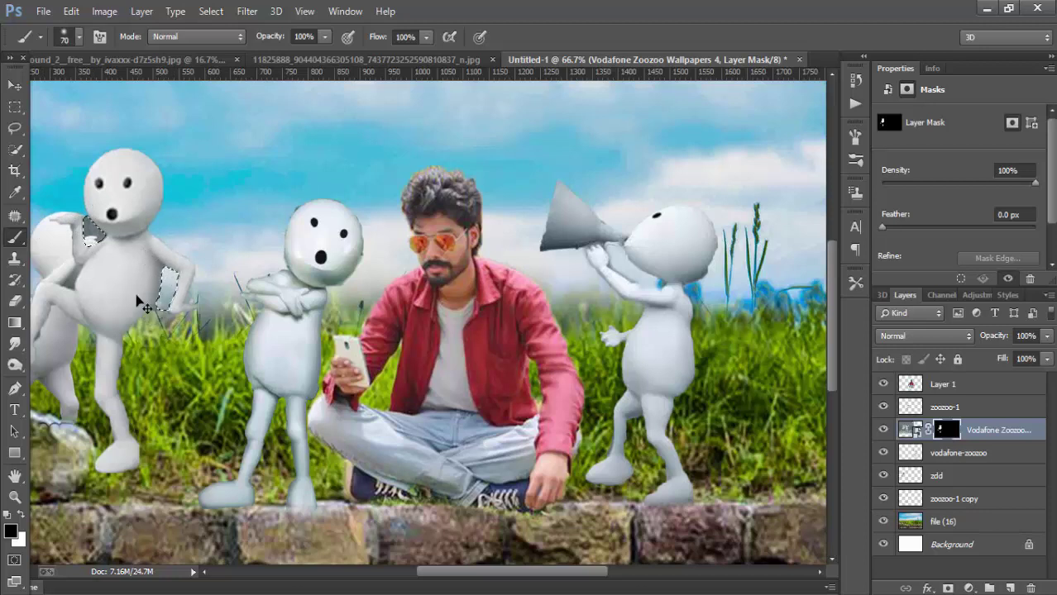
Move the dancing Zoozoo to the far right beside the megaphone figure
left_click(15, 85)
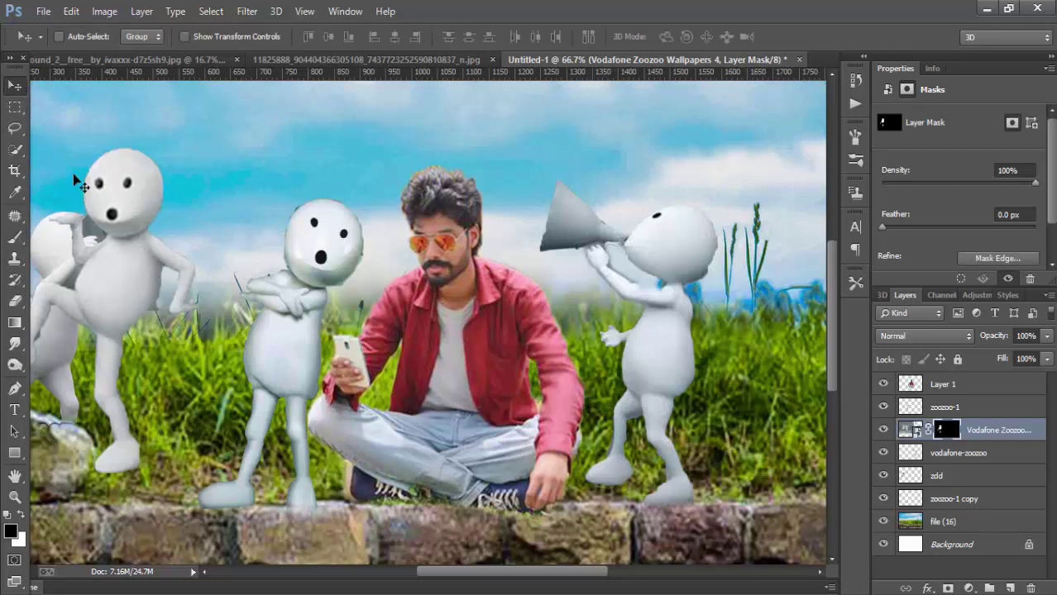
left_click_drag(215, 231, 775, 270)
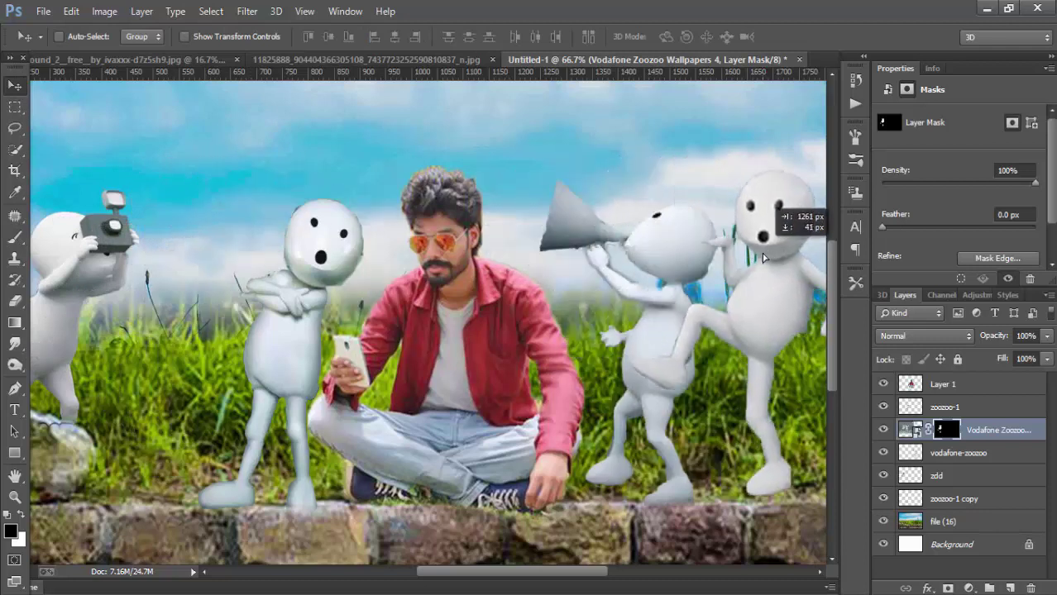
key("ctrl+minus")
key("ctrl+minus")
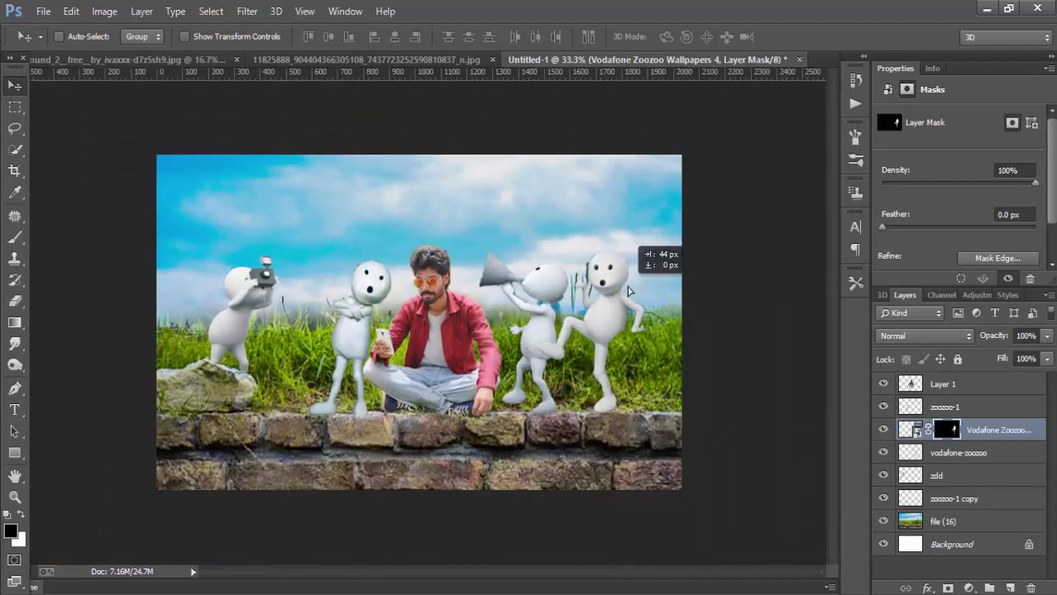
left_click_drag(613, 295, 646, 296)
left_click(198, 37)
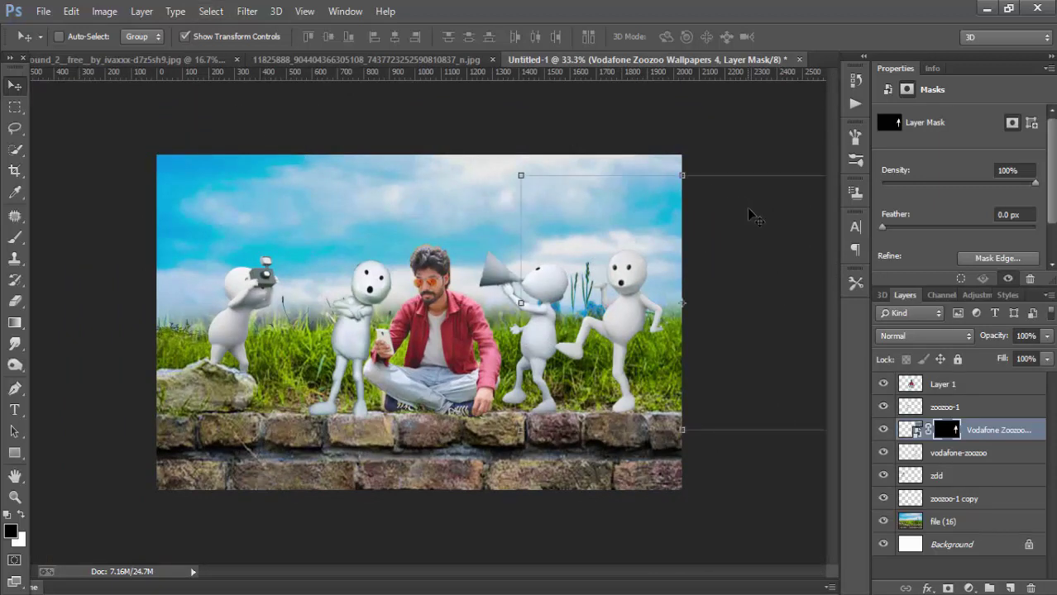
Scale the dancing Zoozoo to about 89.5%, reposition it, and hide the transform controls
left_click(518, 173)
left_click_drag(518, 172, 546, 196)
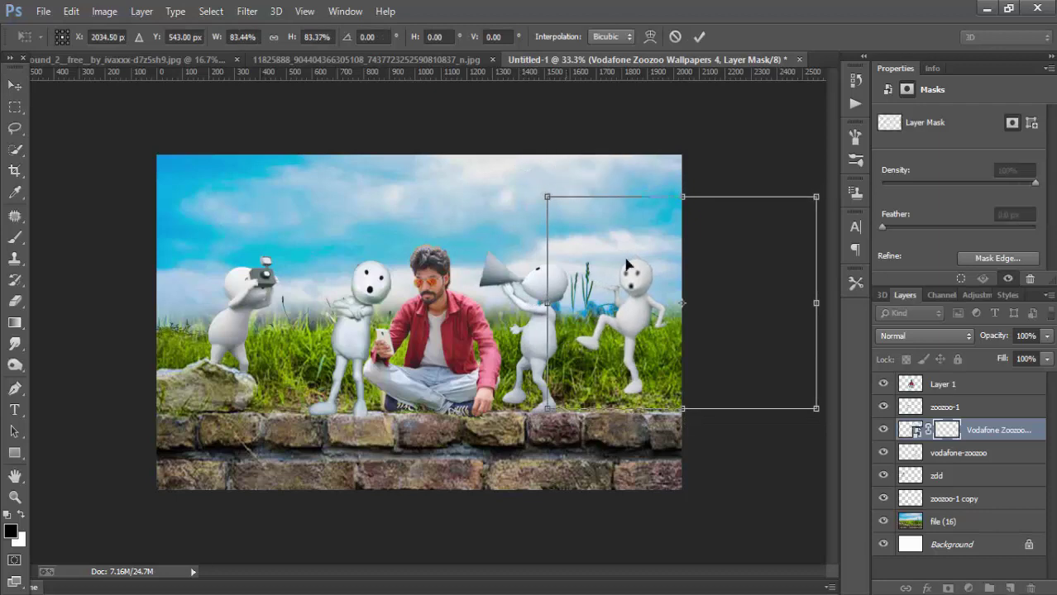
left_click_drag(659, 289, 634, 304)
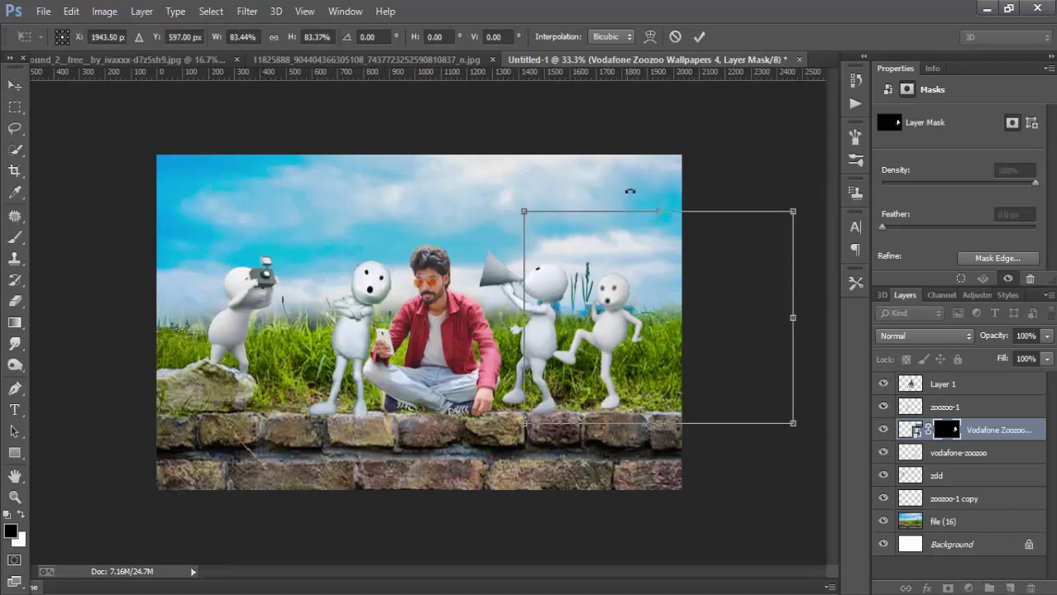
left_click_drag(620, 176, 641, 170)
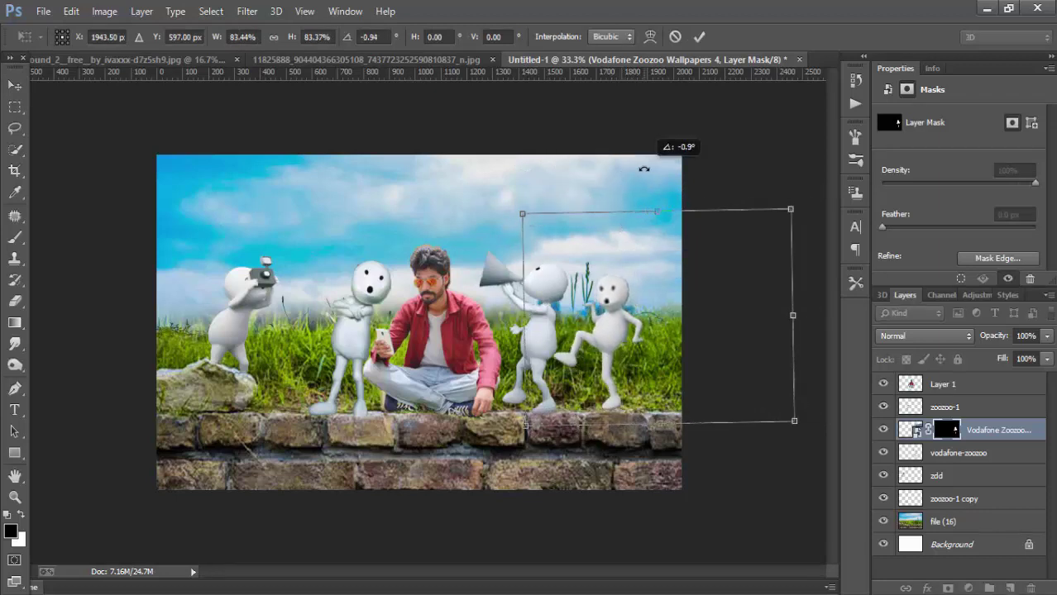
left_click_drag(522, 214, 510, 205)
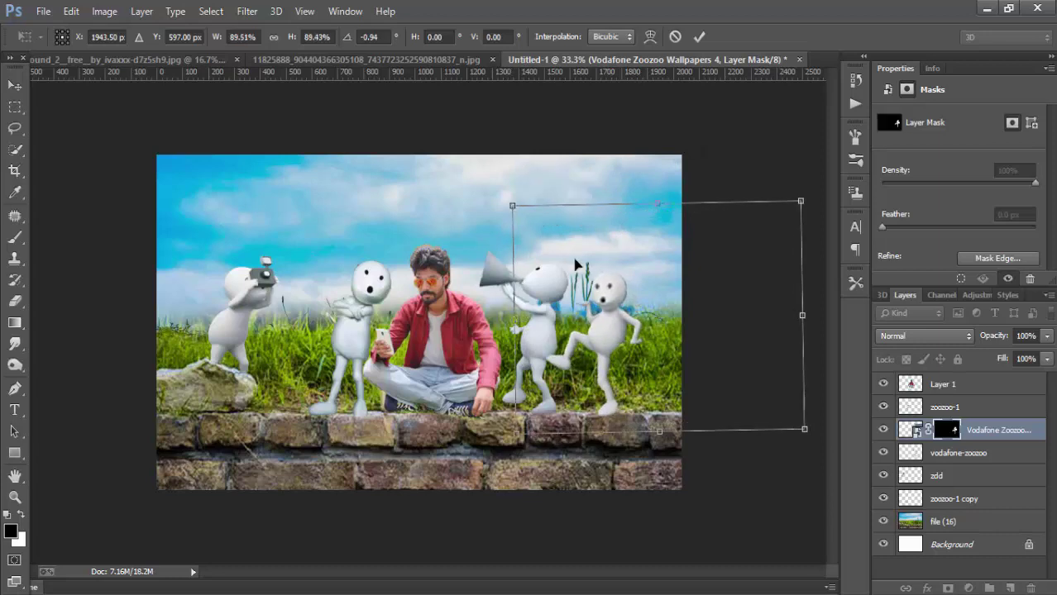
left_click_drag(581, 273, 601, 269)
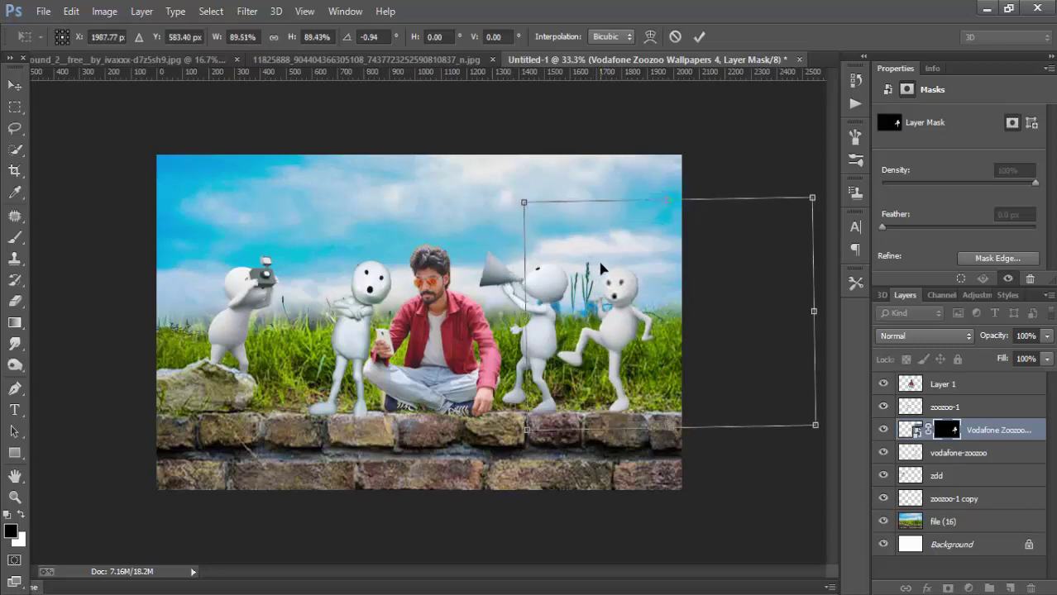
left_click(699, 36)
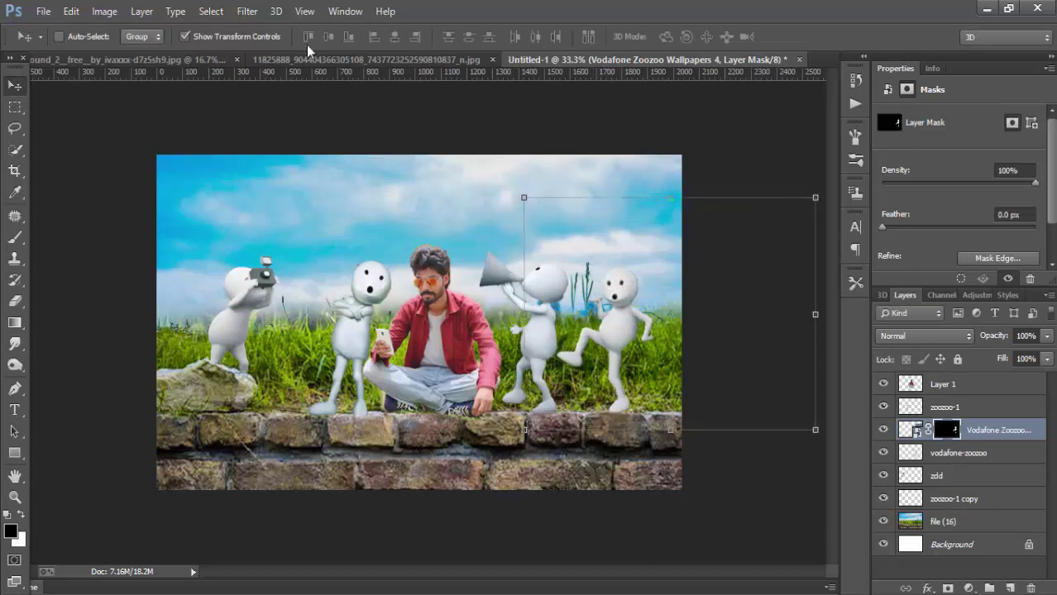
left_click(187, 33)
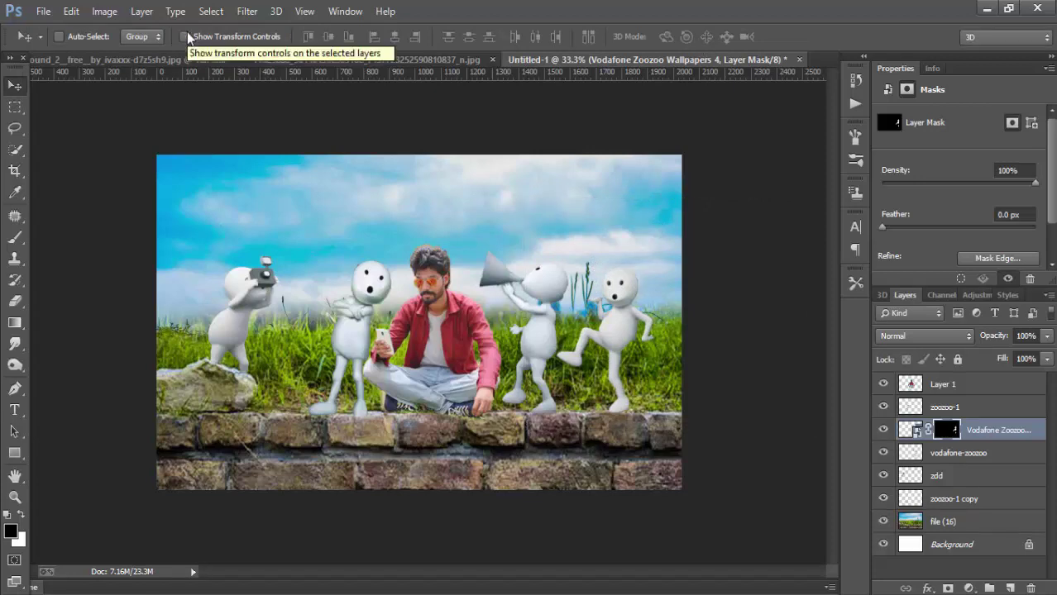
key("ctrl+minus")
key("ctrl+minus")
key("ctrl+minus")
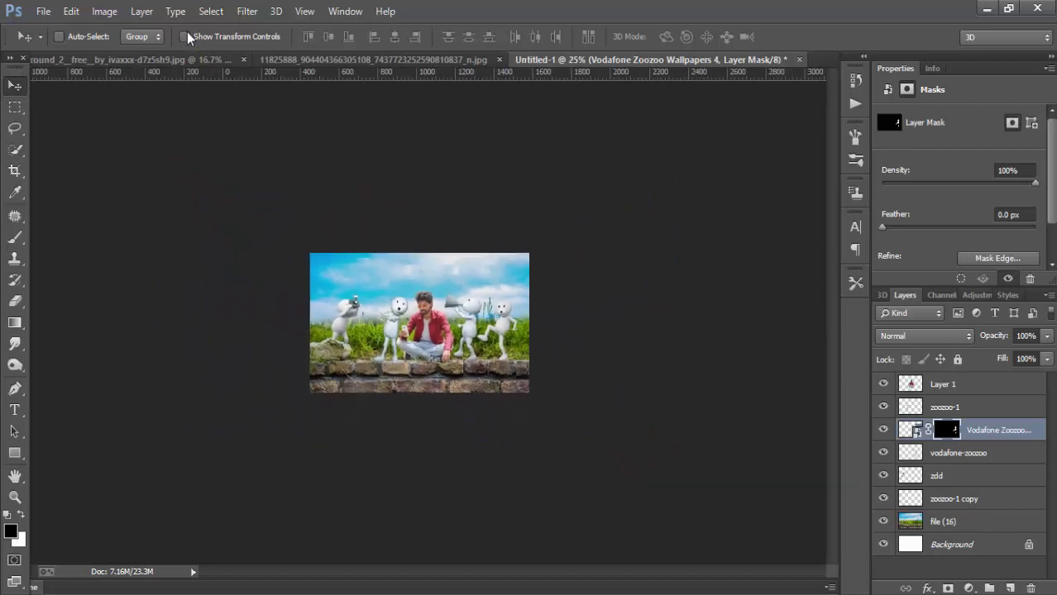
key("ctrl+plus")
key("ctrl+plus")
key("ctrl+plus")
key("ctrl+plus")
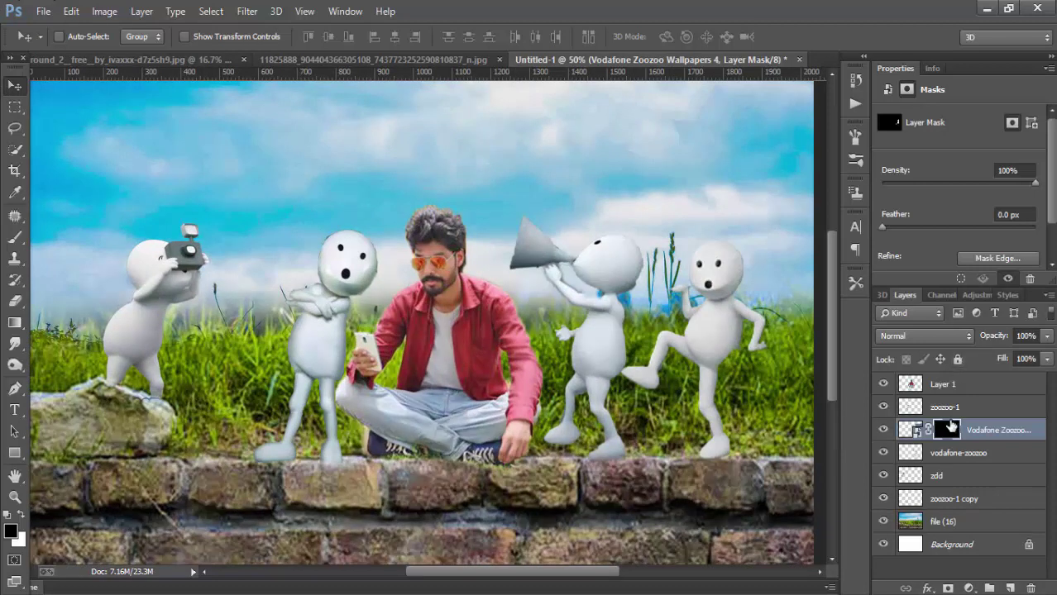
Merge the vodafone-zoozoo, zdd and zoozoo-1 copy layers into zoozoo-1
left_click(953, 455)
left_click(951, 476, "shift")
left_click(950, 499, "shift")
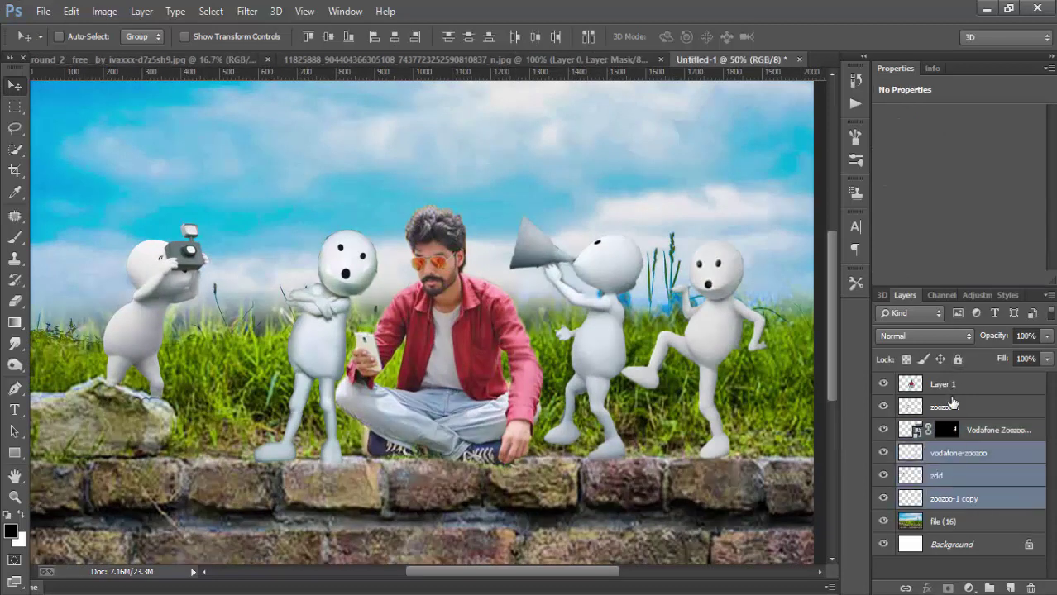
left_click(952, 409, "shift")
right_click(953, 411)
left_click(659, 466)
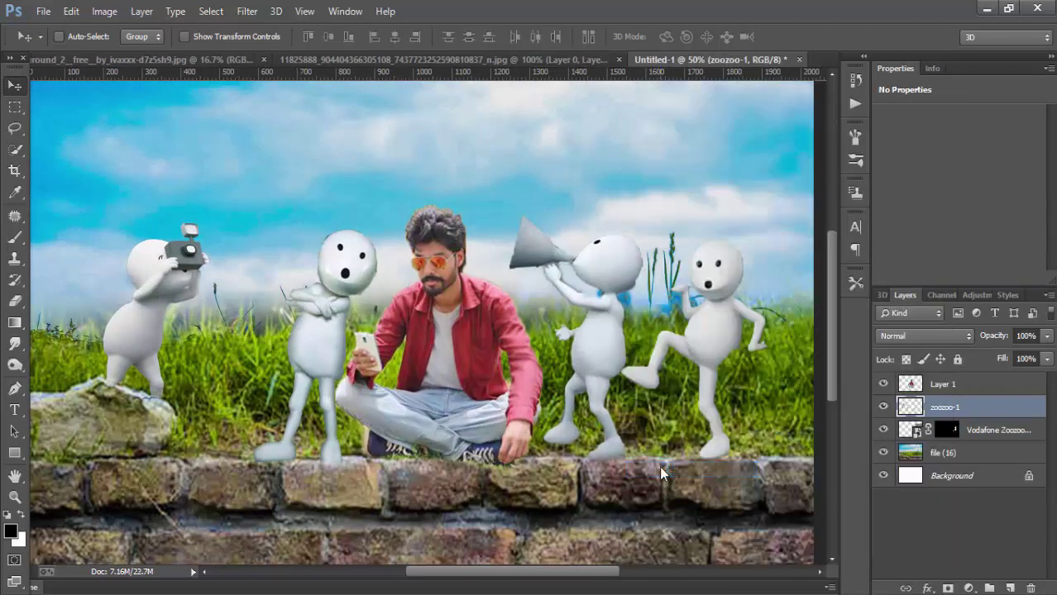
key("ctrl+minus")
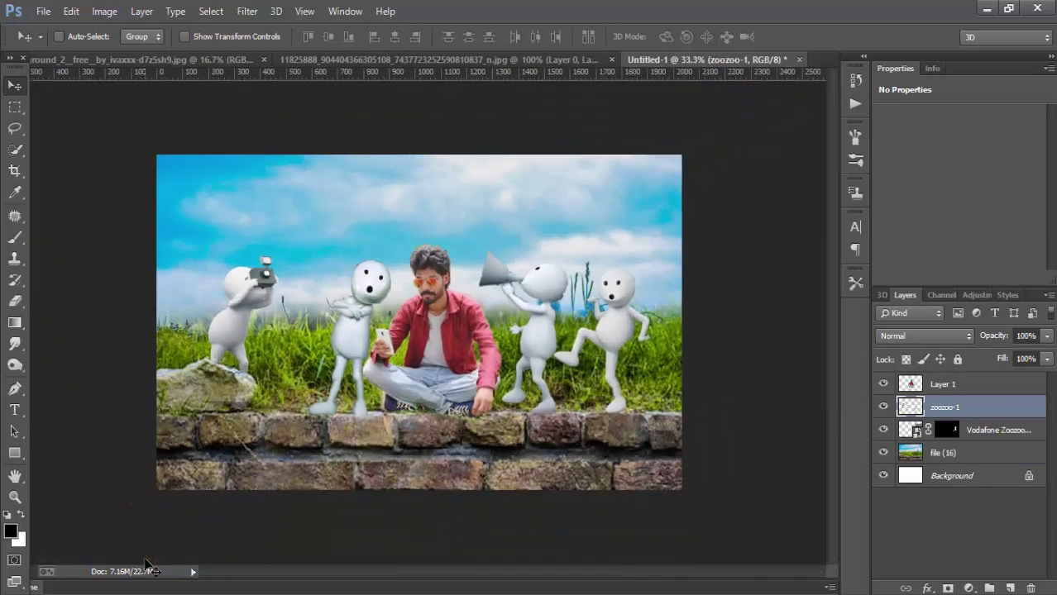
Apply Levels to zoozoo-1 with the midtone slider at 0.85
left_click(104, 11)
mouse_move(127, 53)
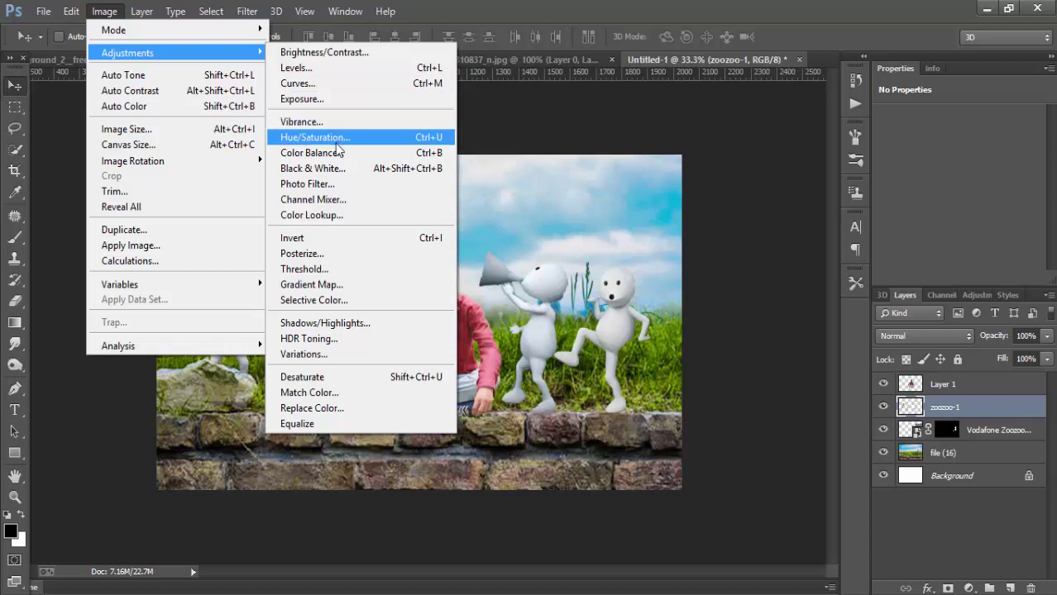
left_click(300, 65)
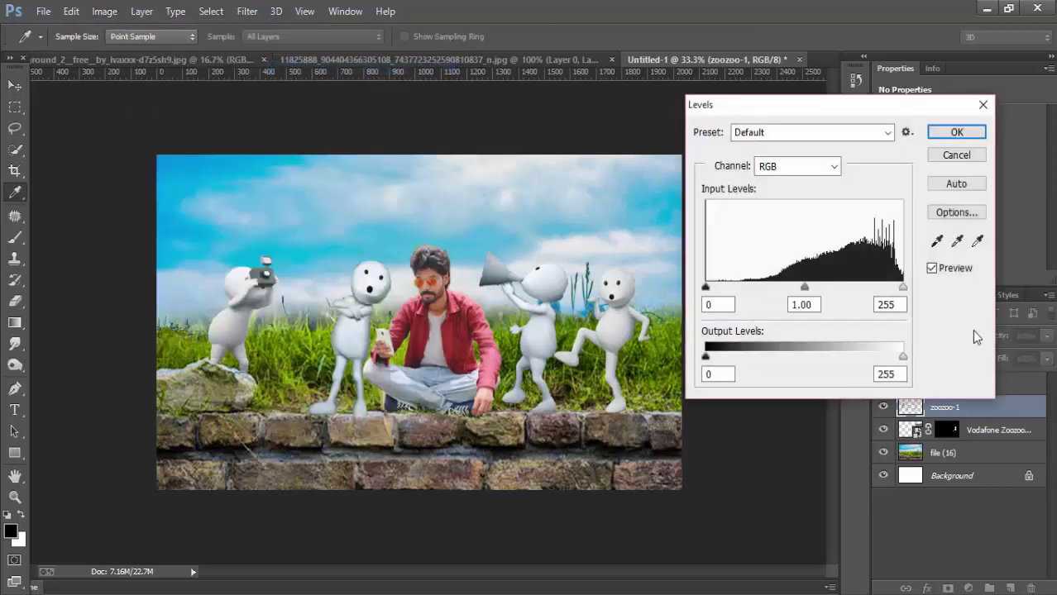
left_click_drag(806, 288, 816, 284)
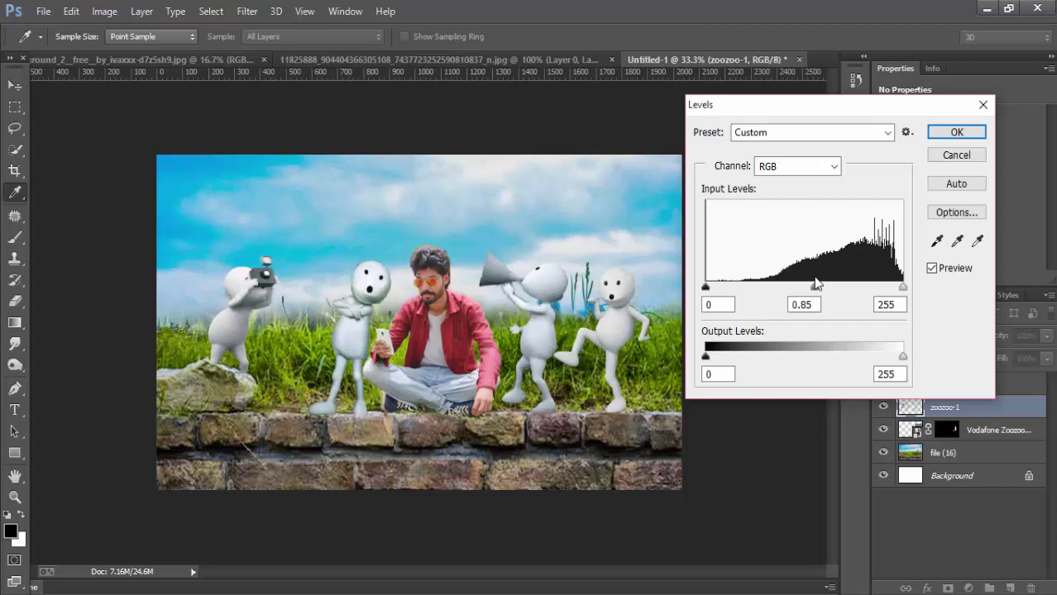
left_click(957, 133)
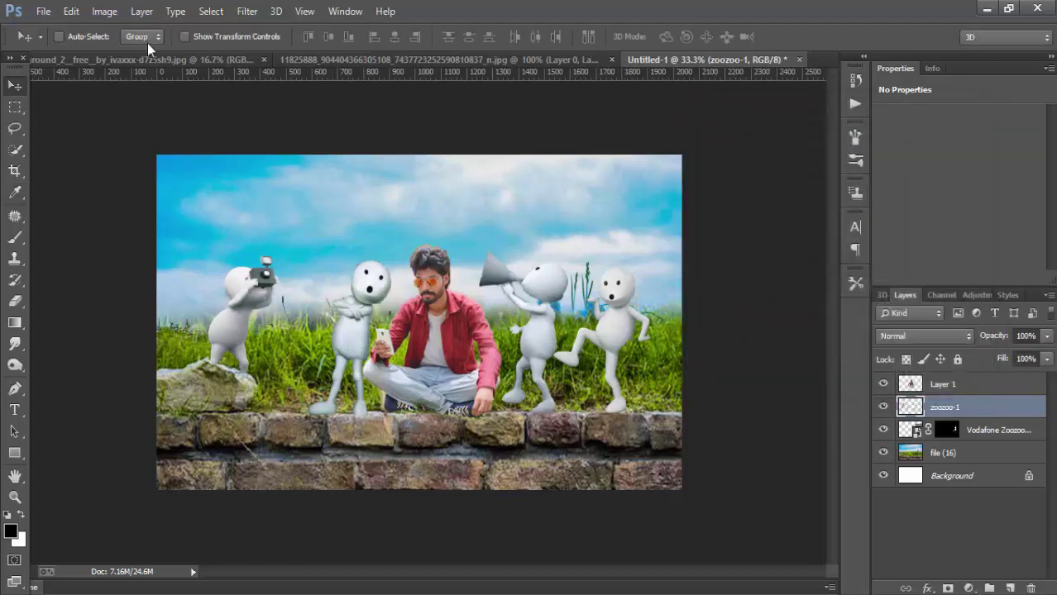
Try the Color Balance midtone sliders on the zoozoo-1 figures, then close the dialog
left_click(106, 12)
mouse_move(128, 53)
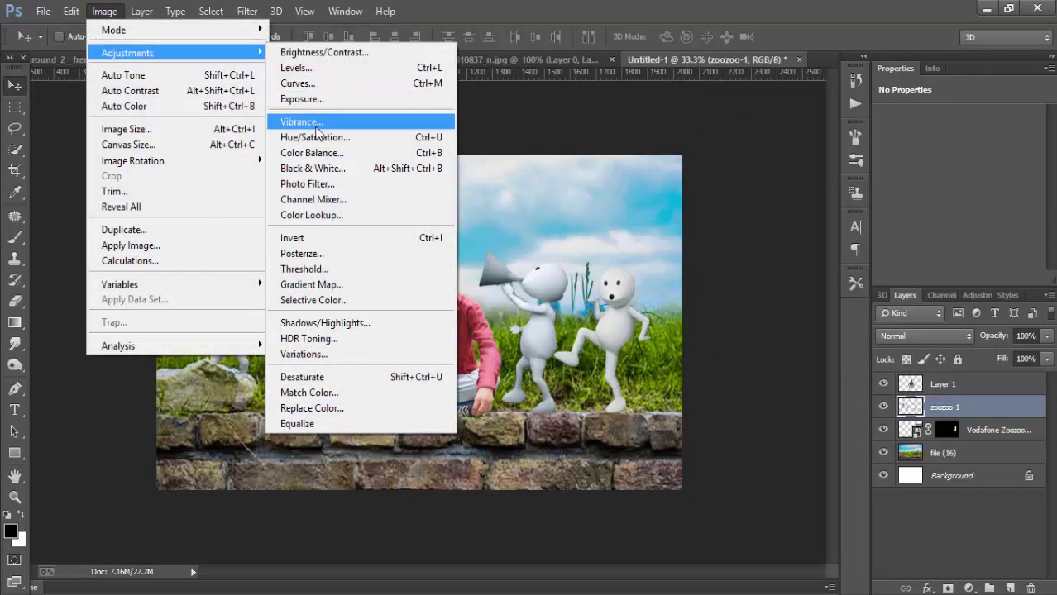
left_click(397, 152)
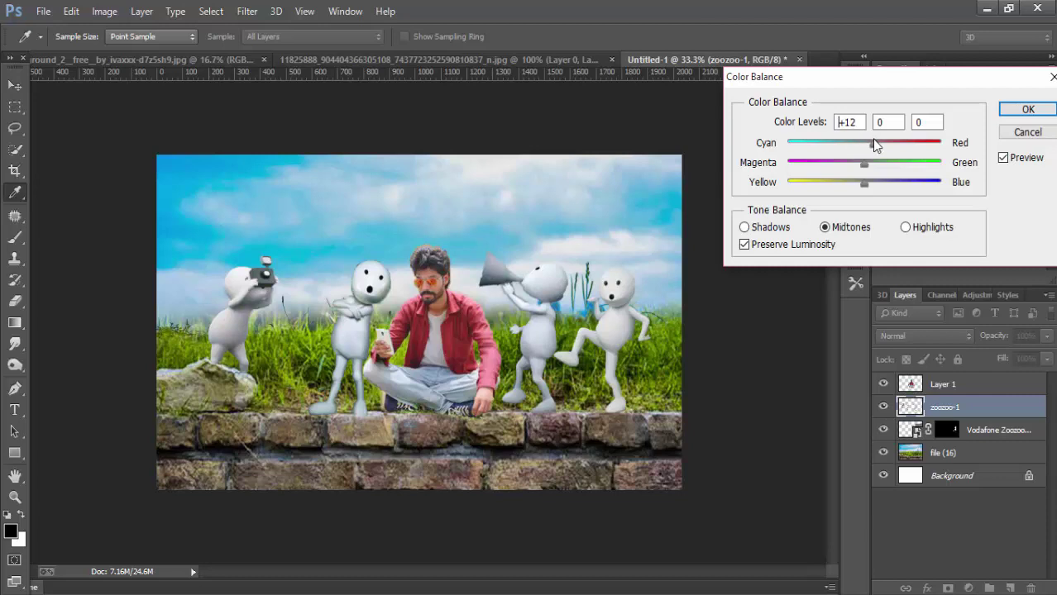
left_click_drag(860, 171, 872, 168)
left_click(1010, 134)
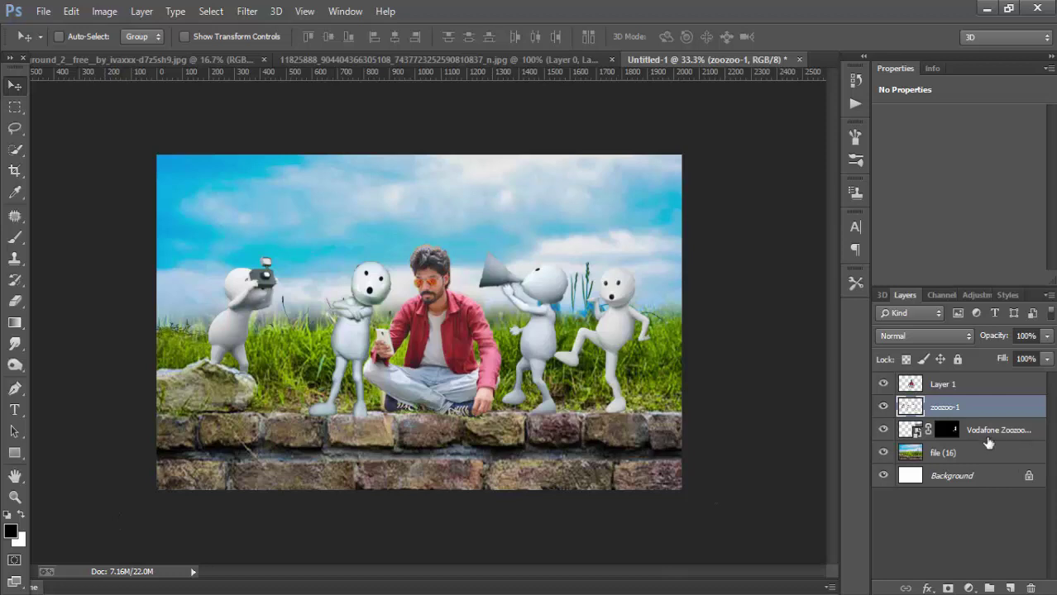
Rasterize the Vodafone Zoozoo Wallpapers 4 layer
left_click(950, 438)
right_click(950, 438)
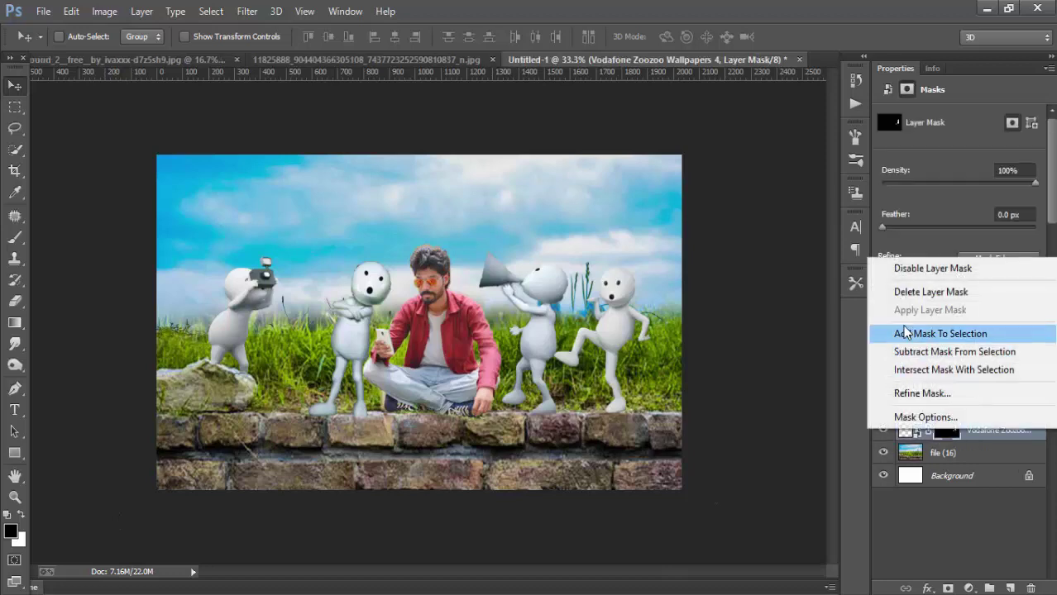
left_click(1021, 433)
right_click(1020, 434)
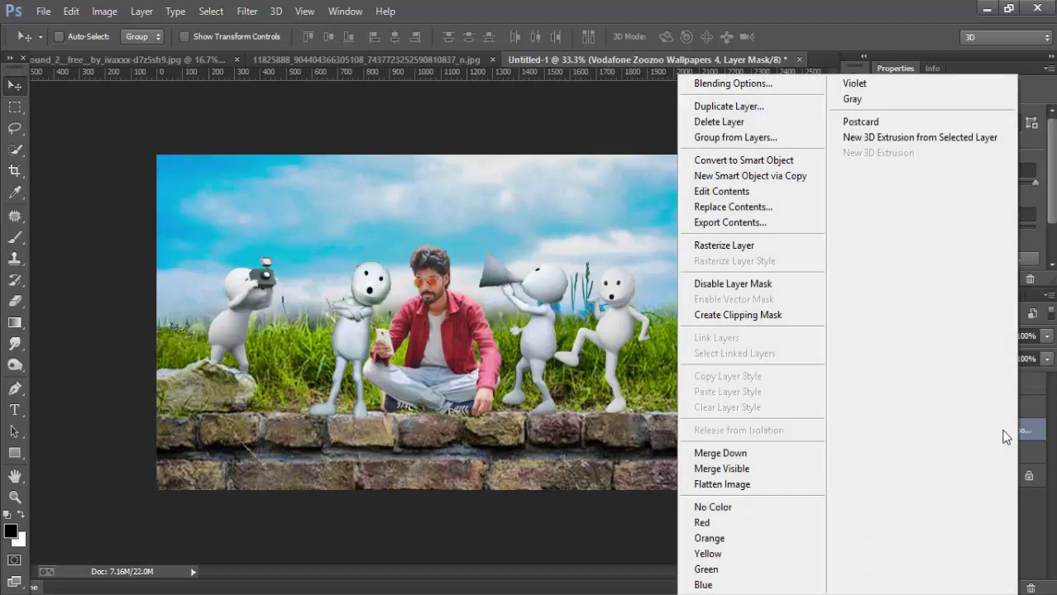
left_click(728, 245)
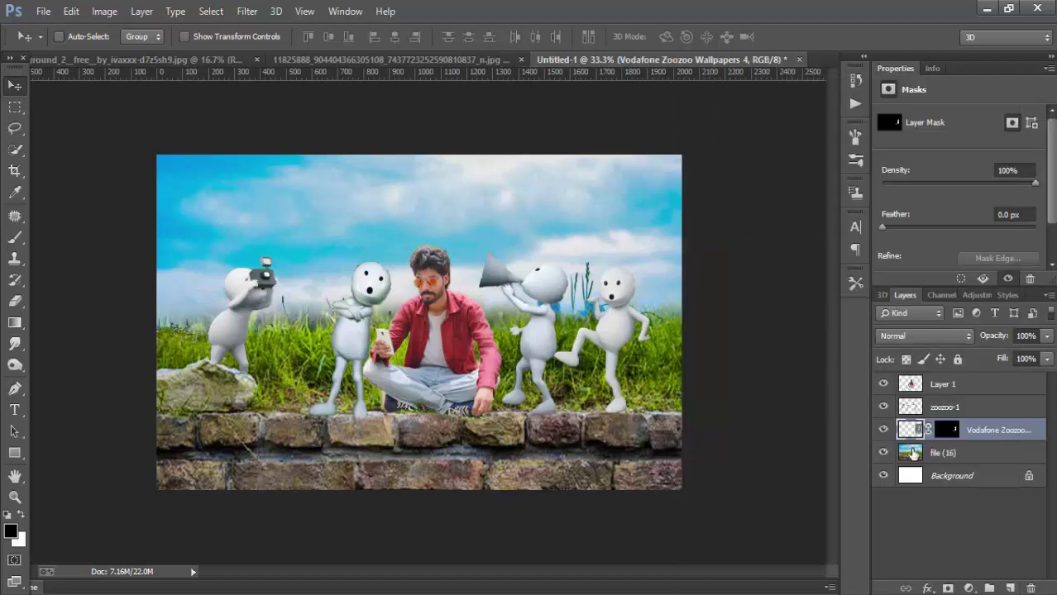
Merge the rasterized Vodafone layer into zoozoo-1
left_click(882, 430)
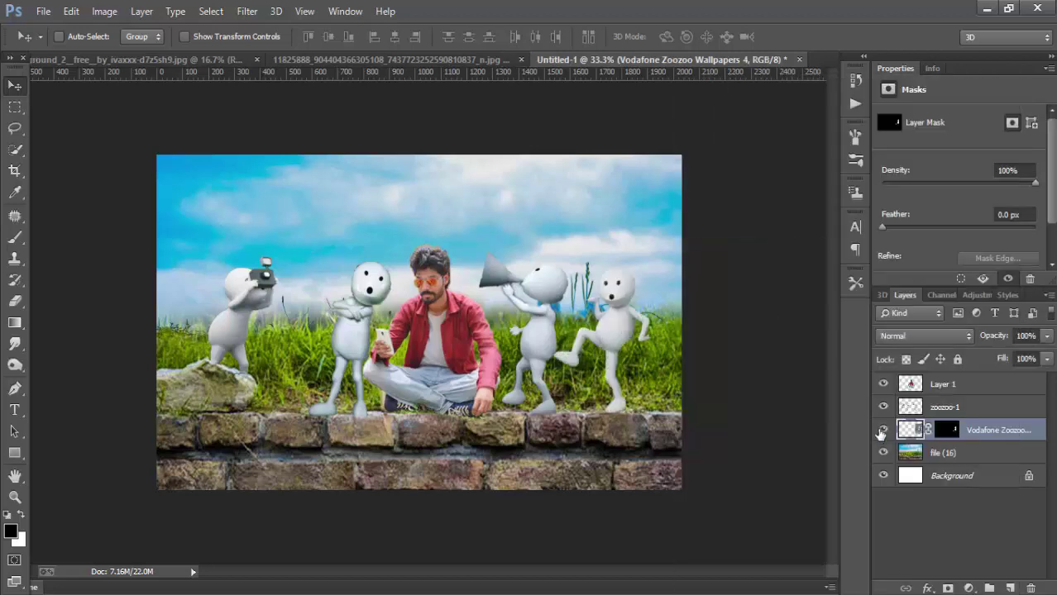
left_click(949, 410, "ctrl")
right_click(948, 410)
left_click(724, 477)
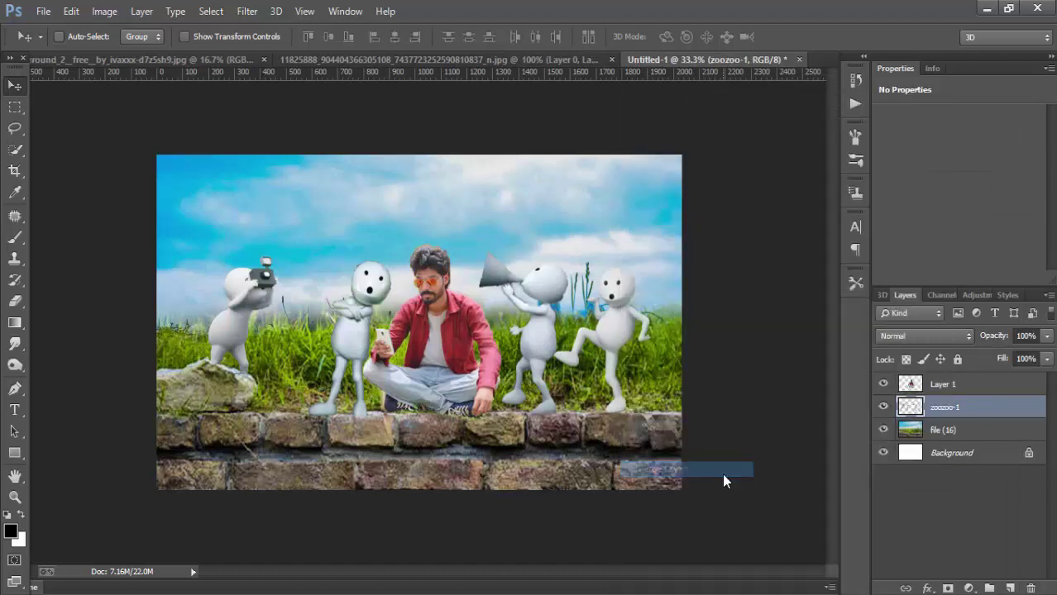
left_click(981, 438)
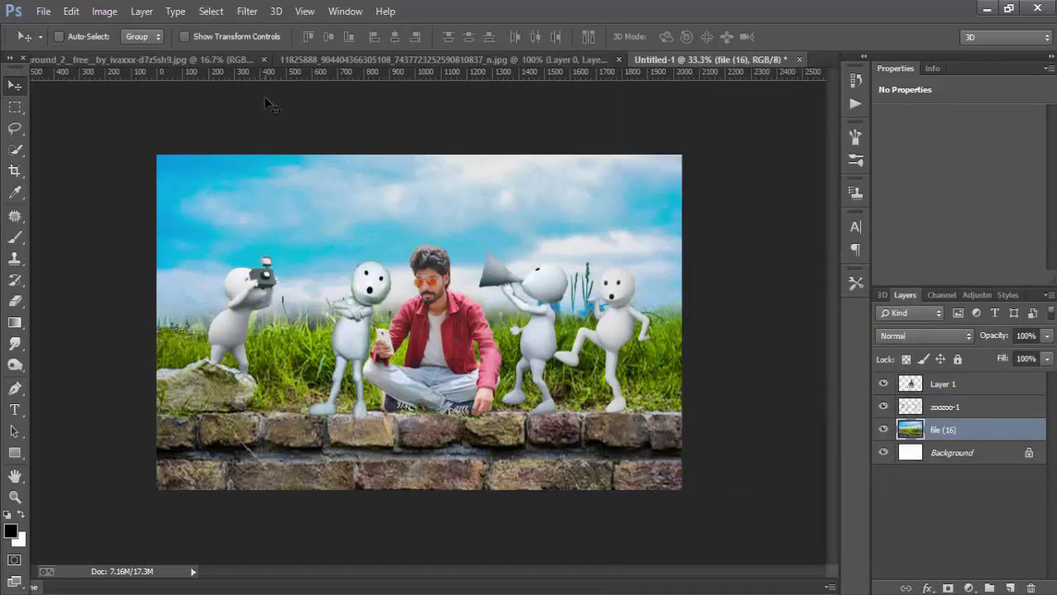
left_click(248, 11)
mouse_move(339, 207)
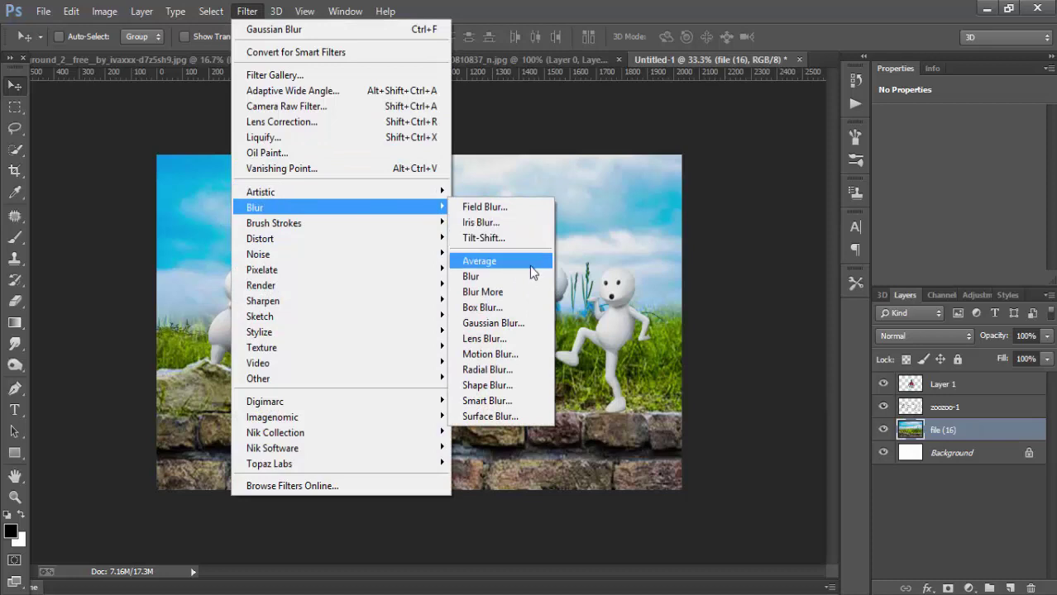
left_click(519, 237)
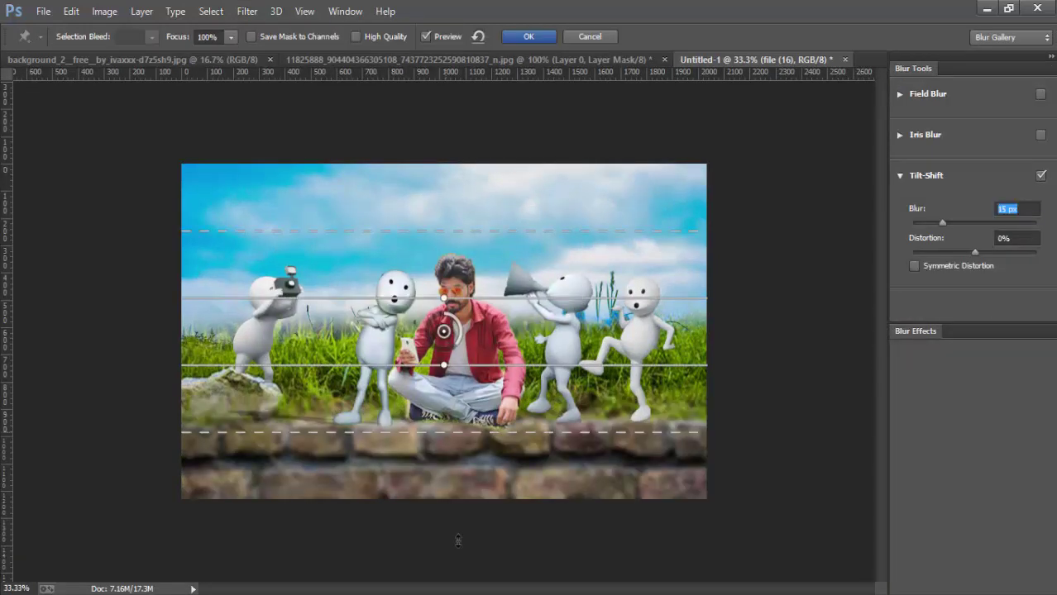
left_click_drag(458, 365, 510, 502)
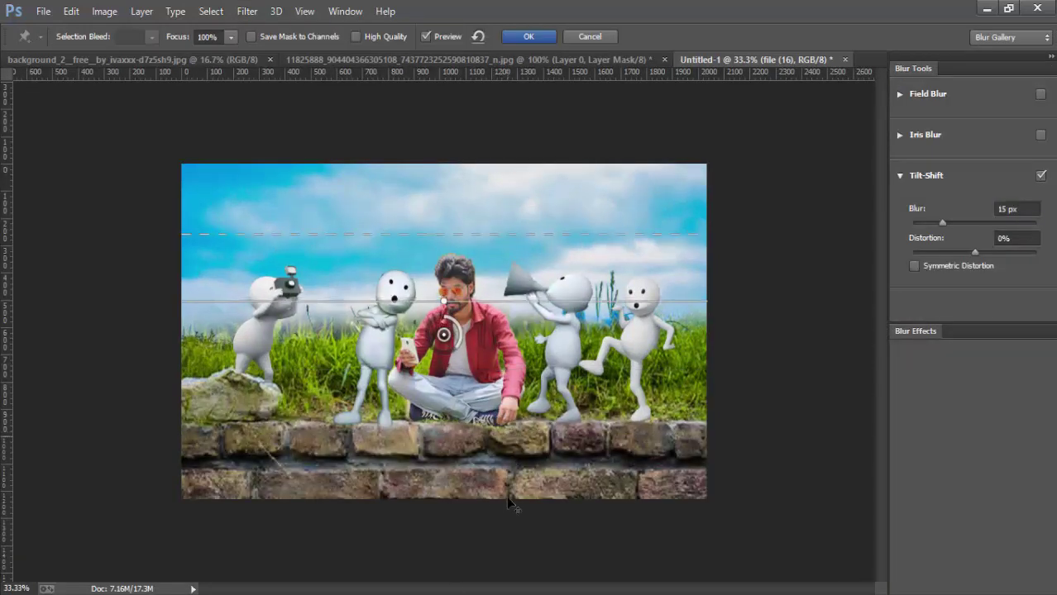
left_click_drag(444, 335, 449, 425)
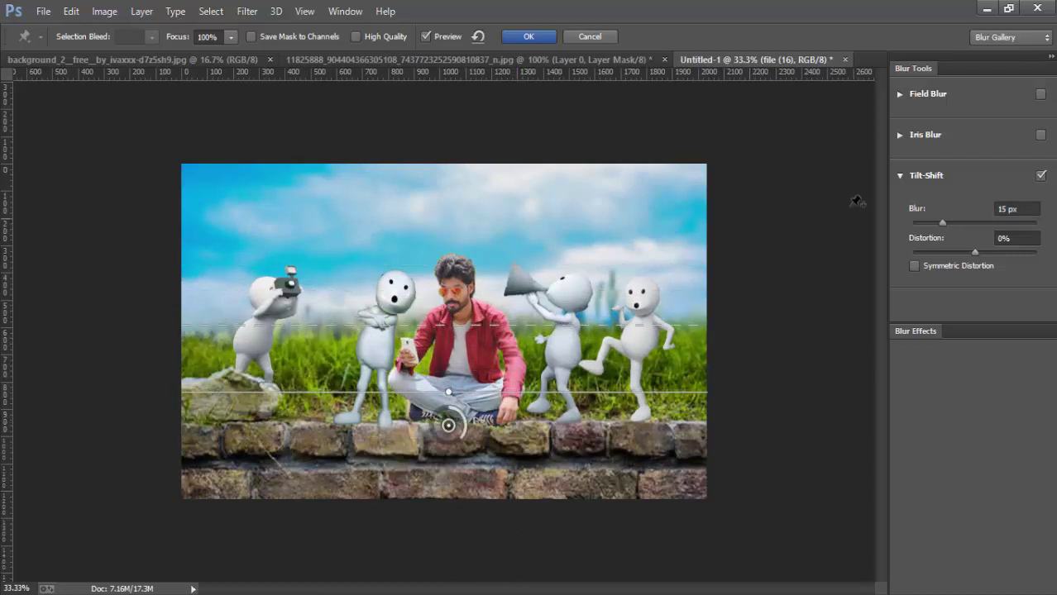
left_click_drag(920, 226, 937, 225)
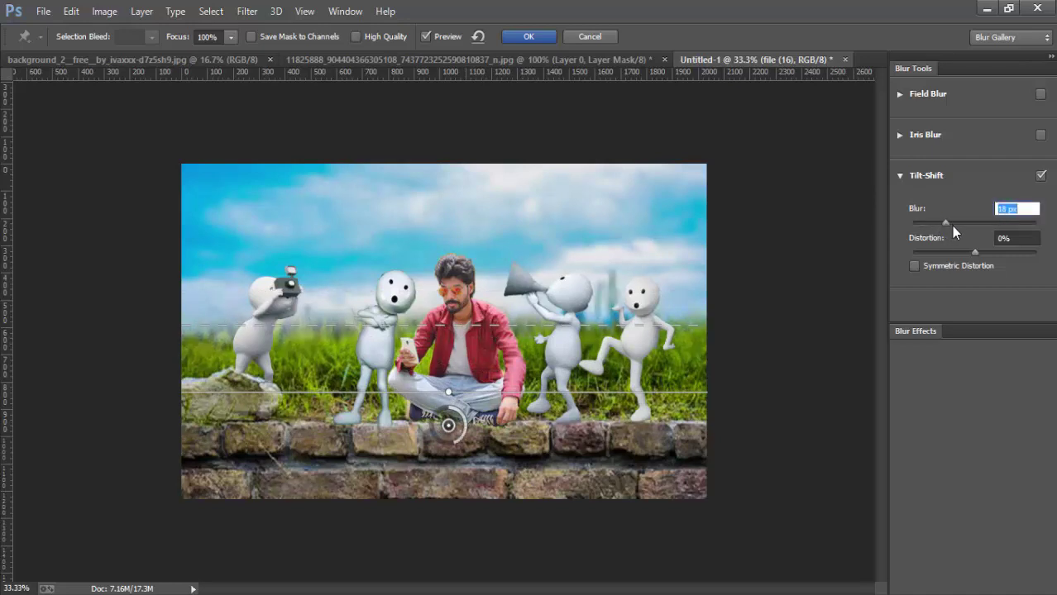
left_click_drag(613, 399, 613, 412)
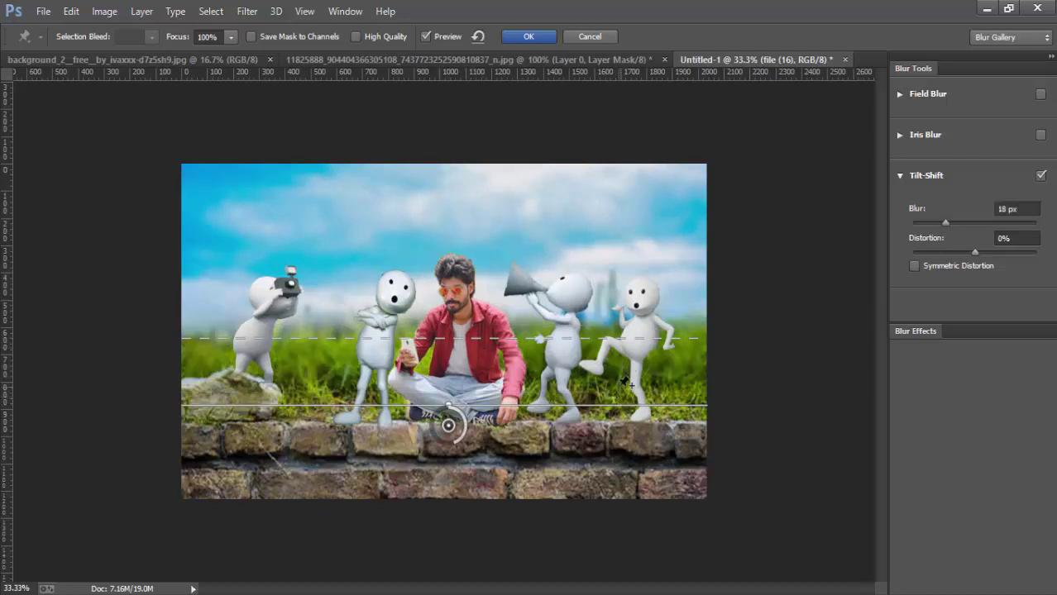
left_click(597, 39)
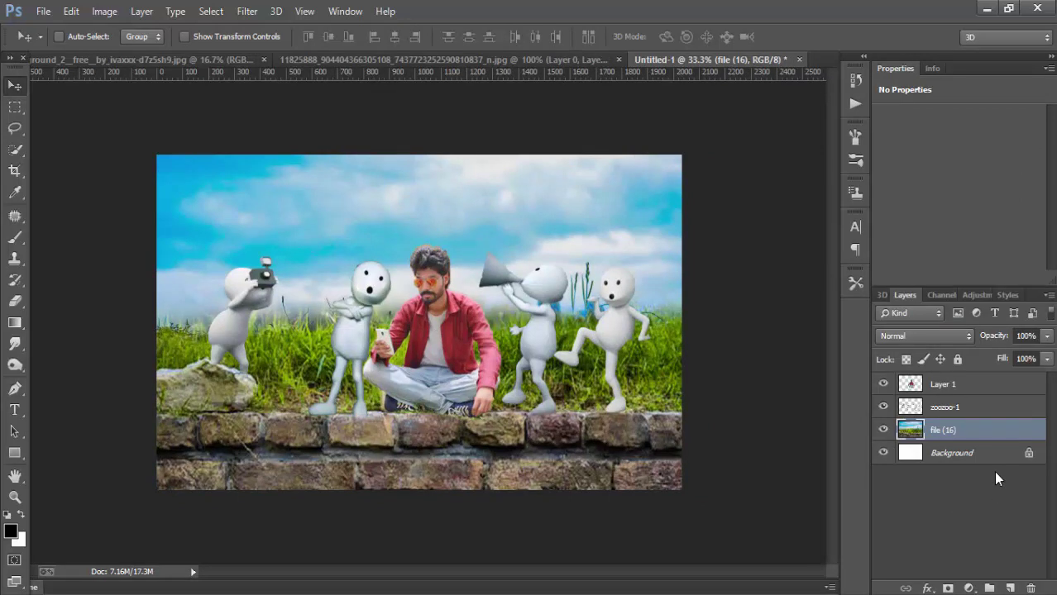
Duplicate the file (16) layer, keeping the name 'file (16) copy'
right_click(988, 434)
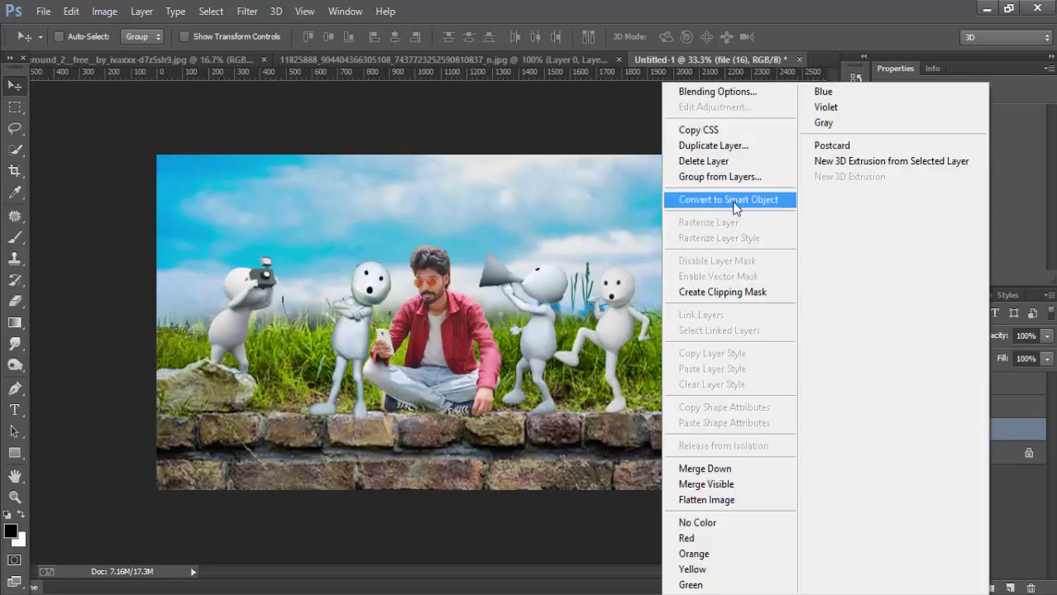
left_click(713, 146)
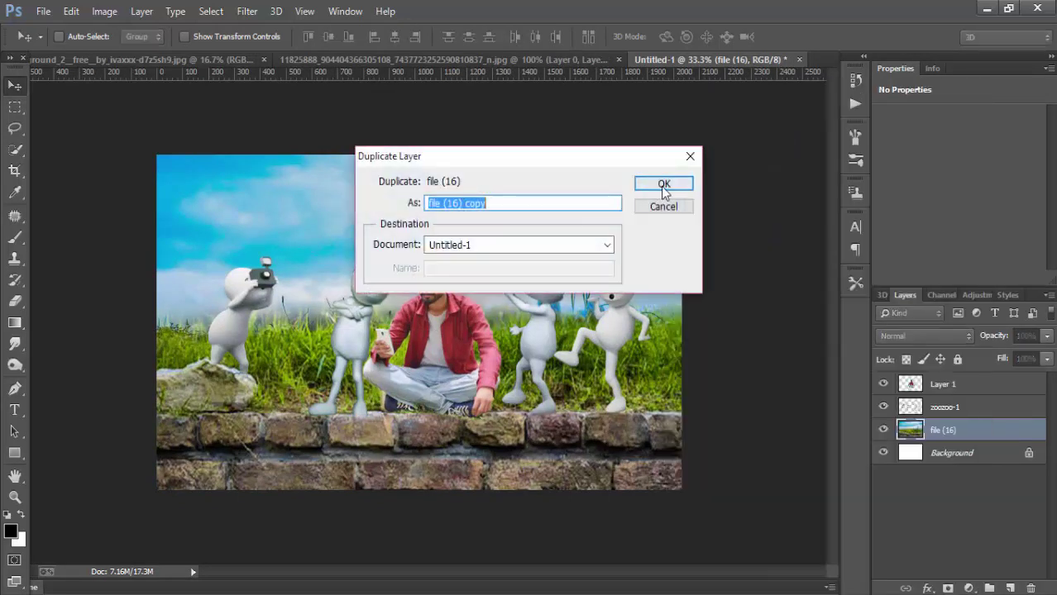
left_click(663, 183)
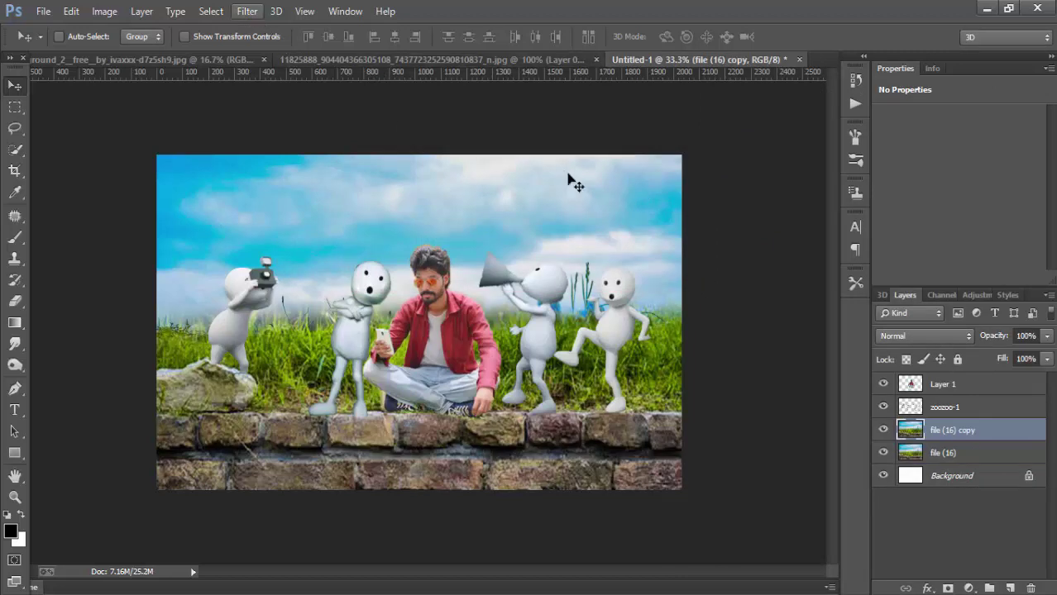
Apply a Tilt-Shift blur of about 11 px to file (16) copy, focused level on the brick wall
left_click(247, 11)
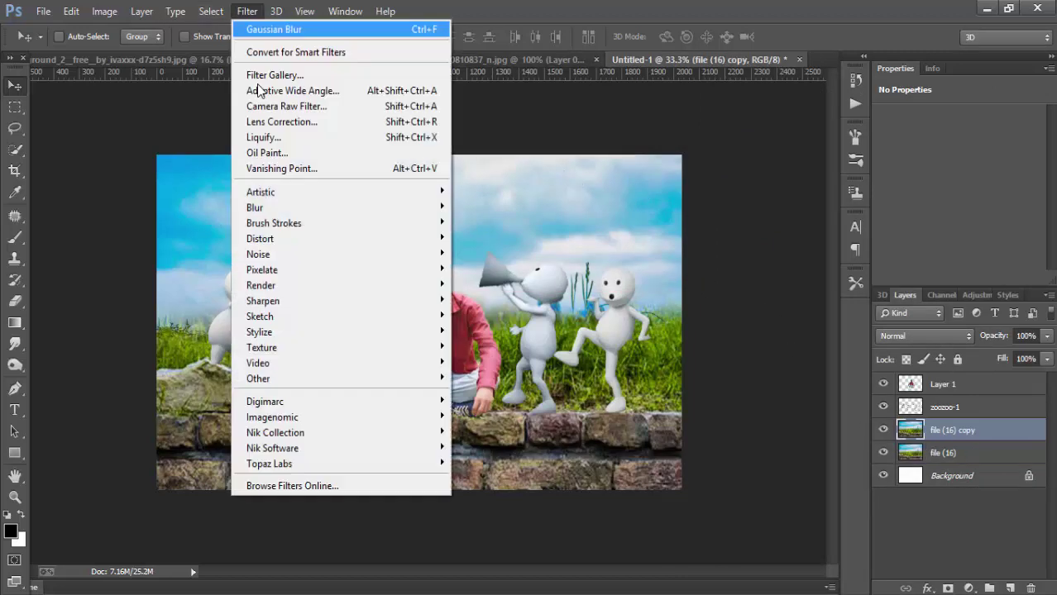
left_click(504, 237)
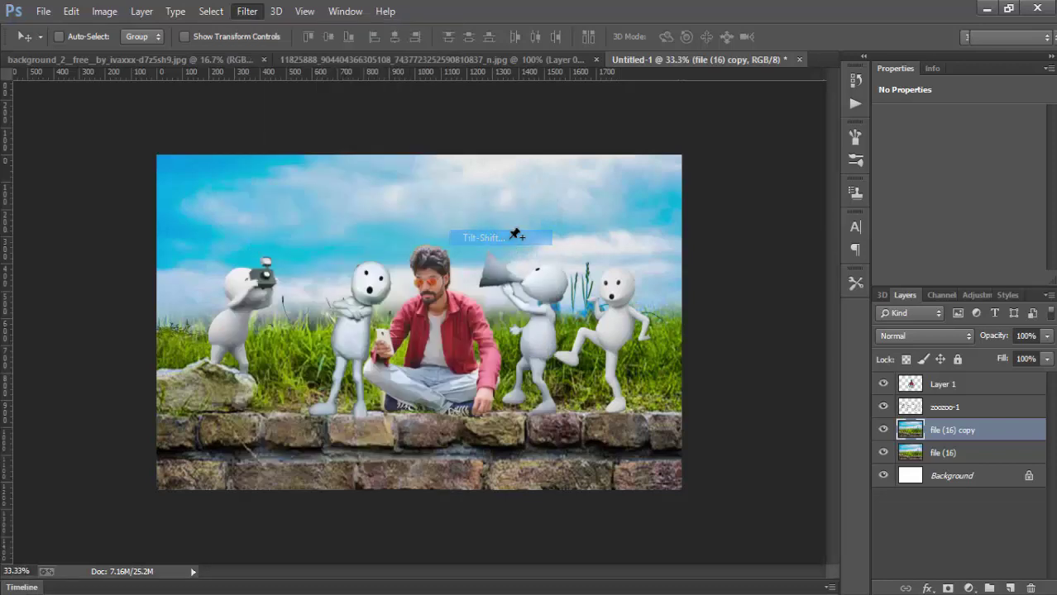
left_click_drag(443, 332, 446, 466)
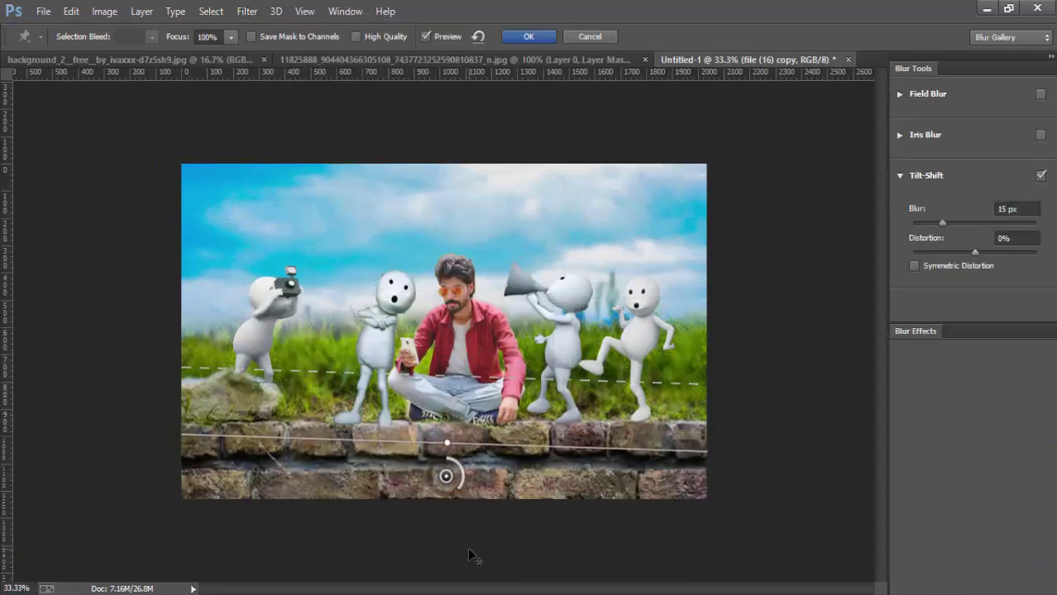
left_click_drag(445, 467, 447, 446)
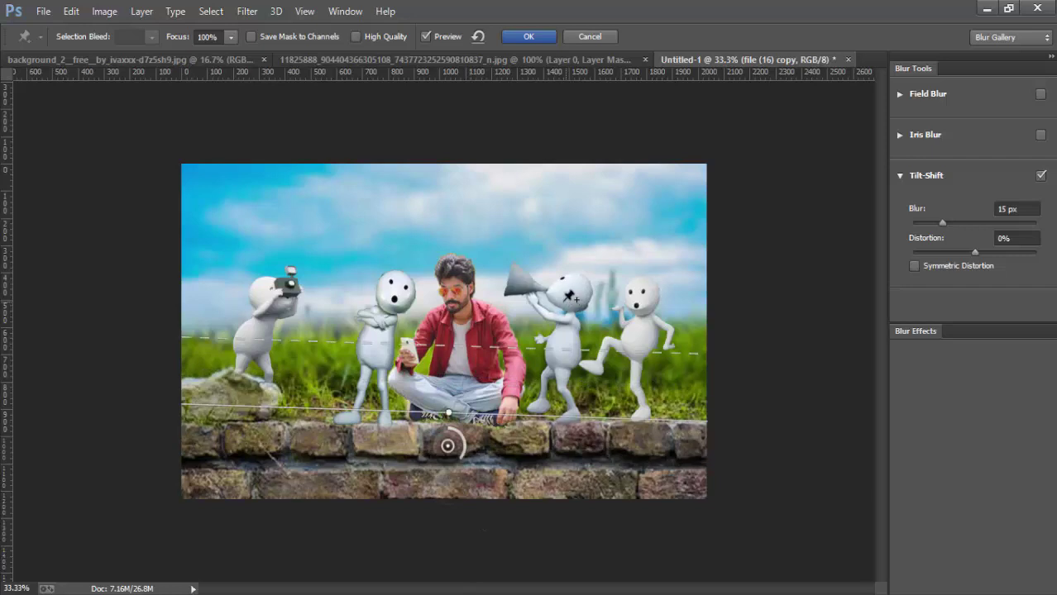
left_click_drag(568, 298, 556, 302)
left_click_drag(525, 469, 525, 494)
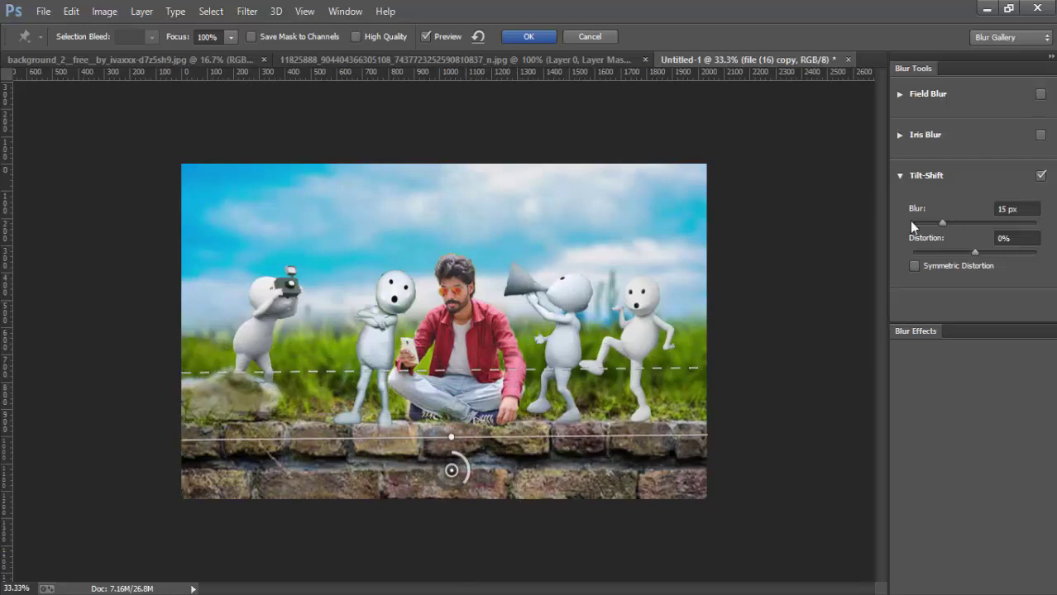
left_click_drag(942, 224, 950, 223)
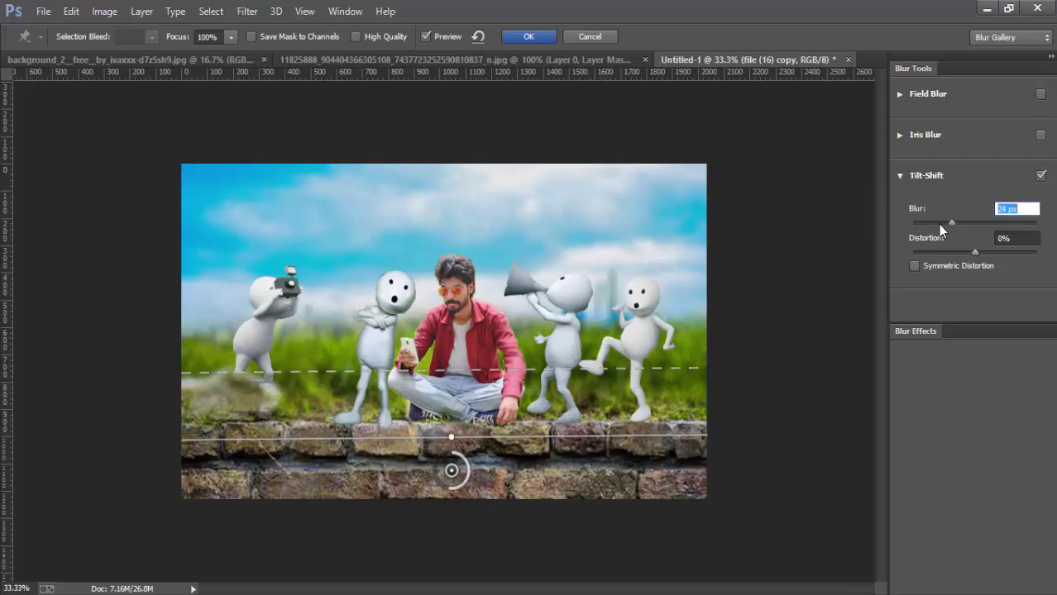
left_click(938, 224)
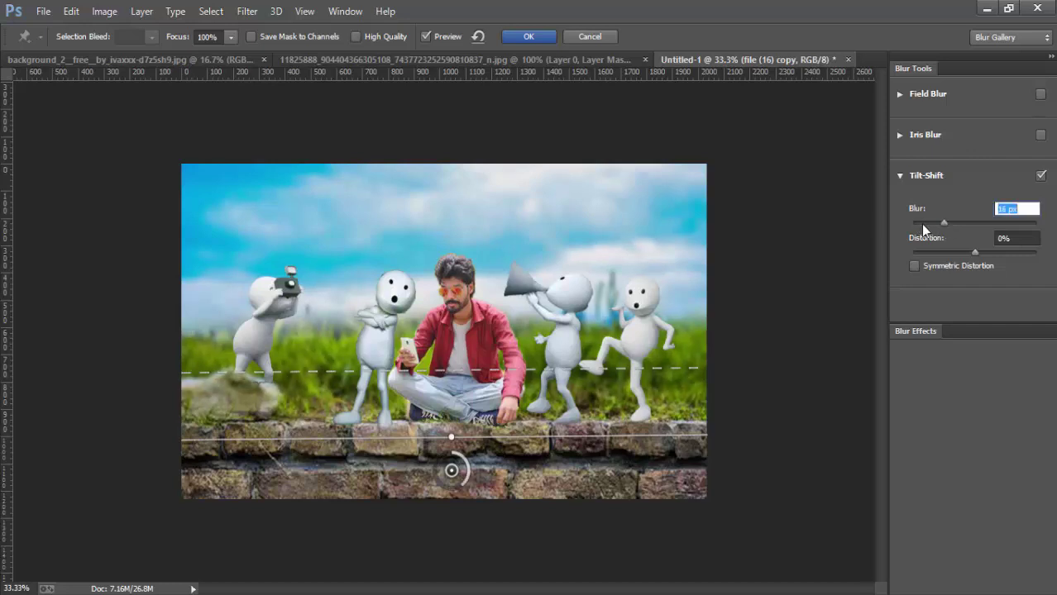
left_click(529, 39)
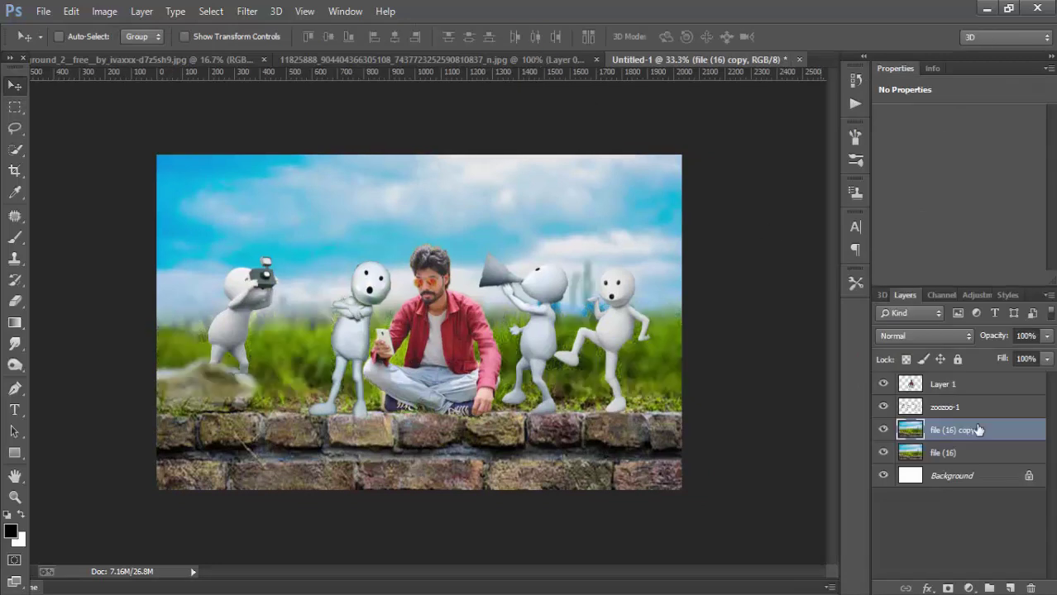
Mask file (16) copy and paint along the brick wall with a 125 brush to blend it into the grass
left_click(946, 586)
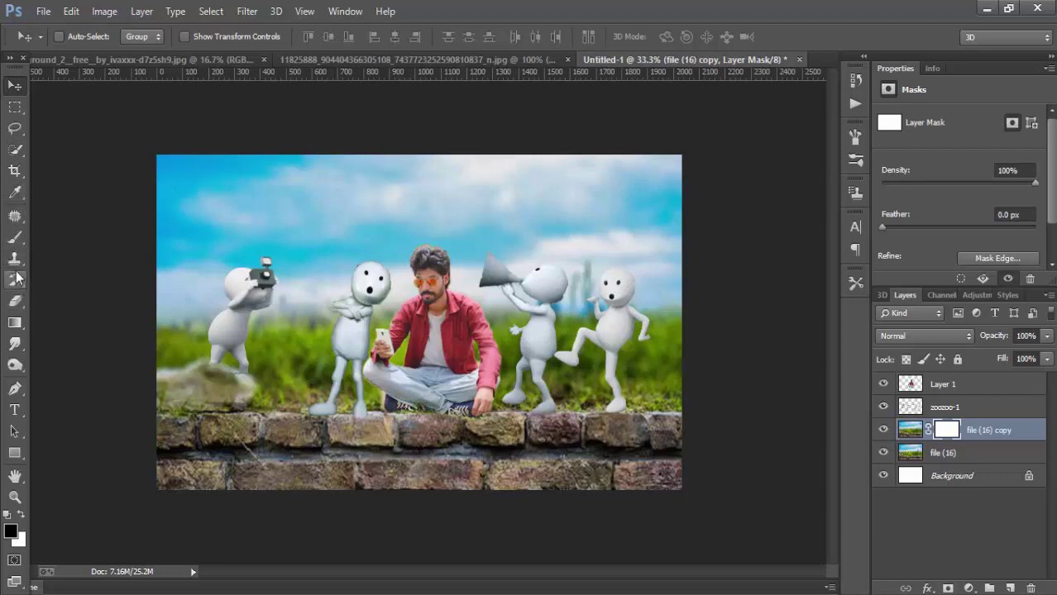
left_click(15, 237)
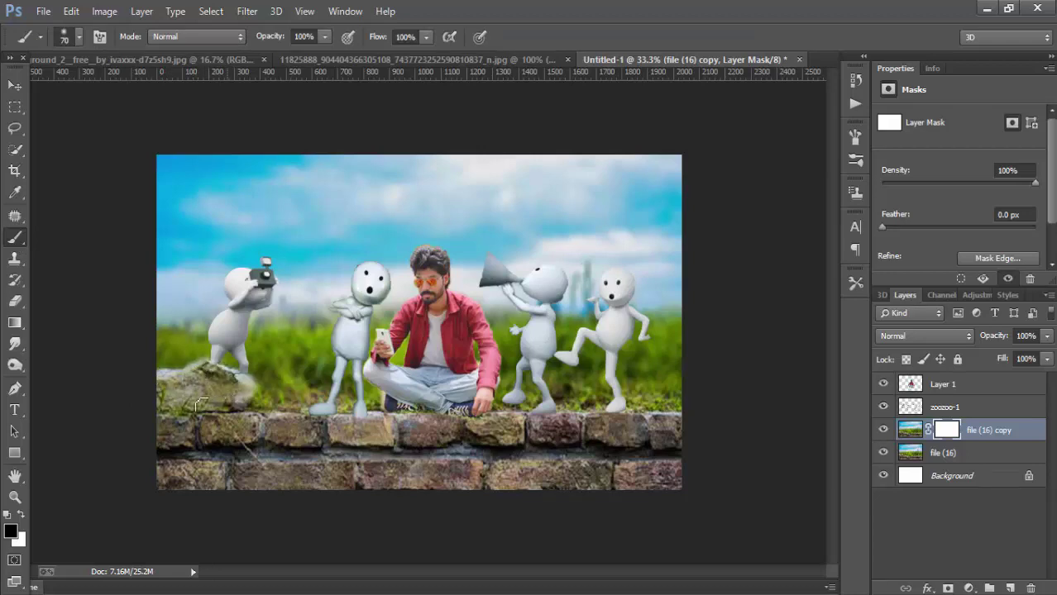
key("bracketright")
key("bracketright")
left_click_drag(404, 417, 229, 431)
key("ctrl+minus")
key("ctrl+minus")
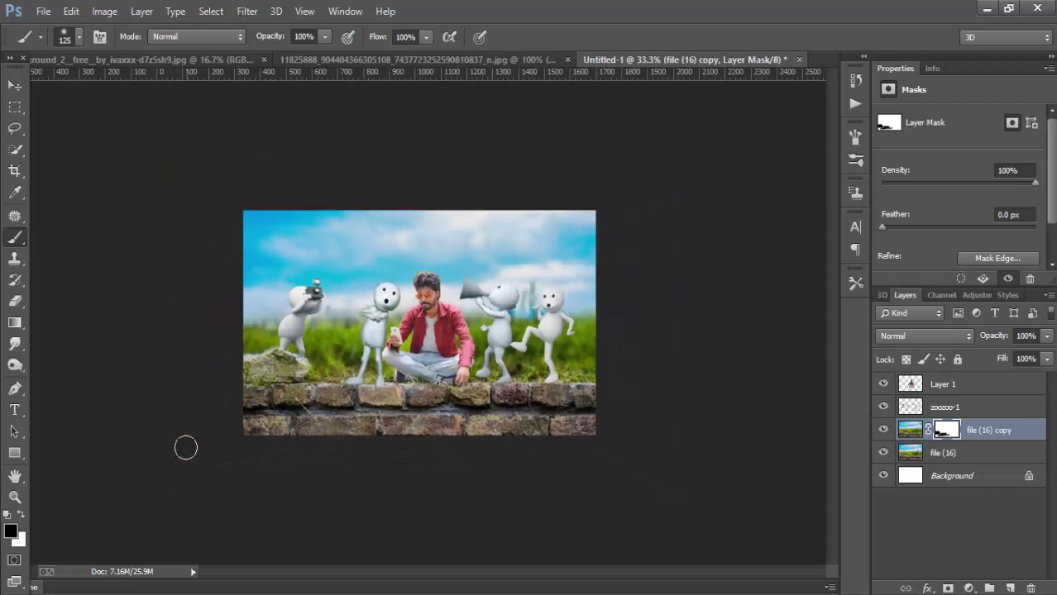
key("ctrl+minus")
key("ctrl+plus")
key("ctrl+plus")
key("ctrl+plus")
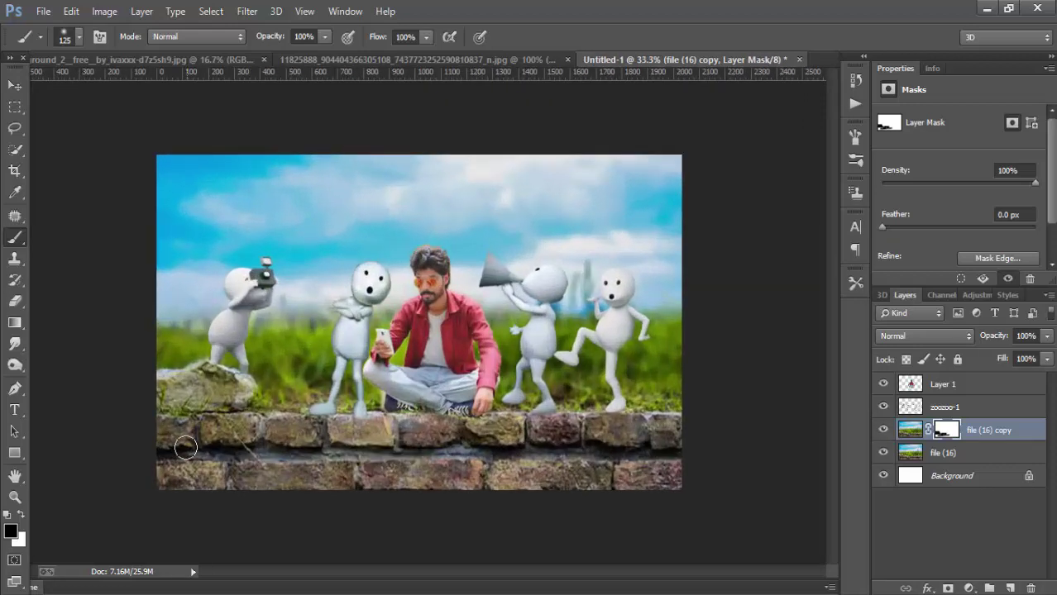
Merge the two background photo layers into a single file (16) copy layer
left_click(970, 452, "ctrl")
right_click(971, 452)
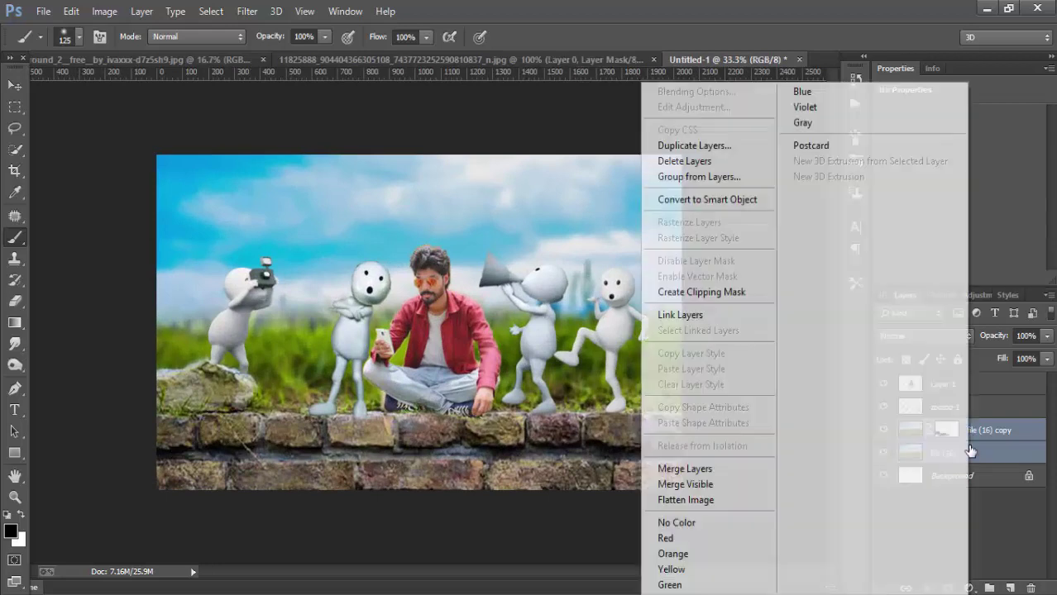
left_click(733, 464)
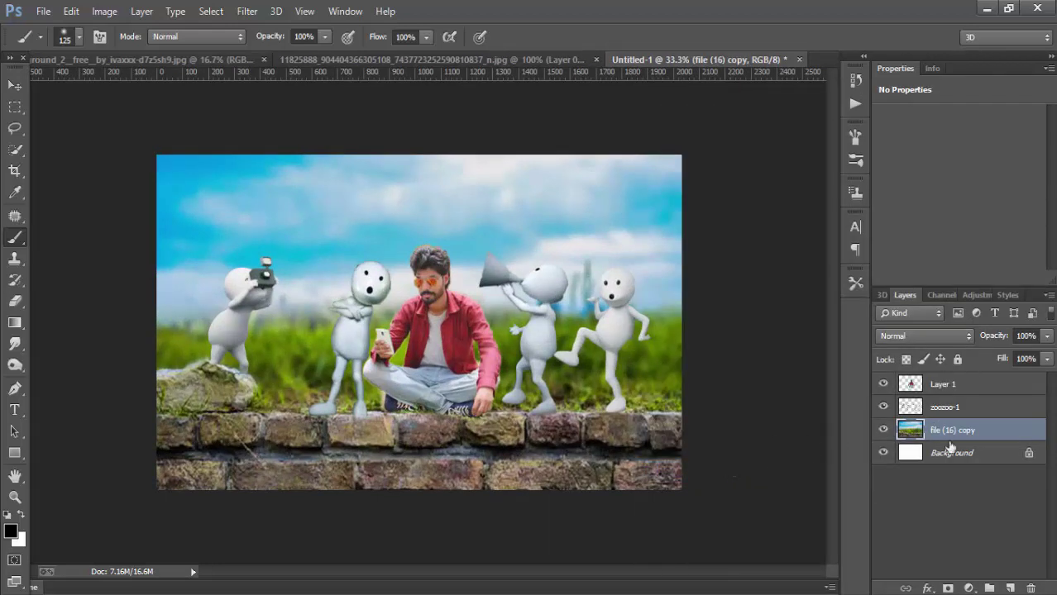
left_click(985, 407)
left_click(982, 384)
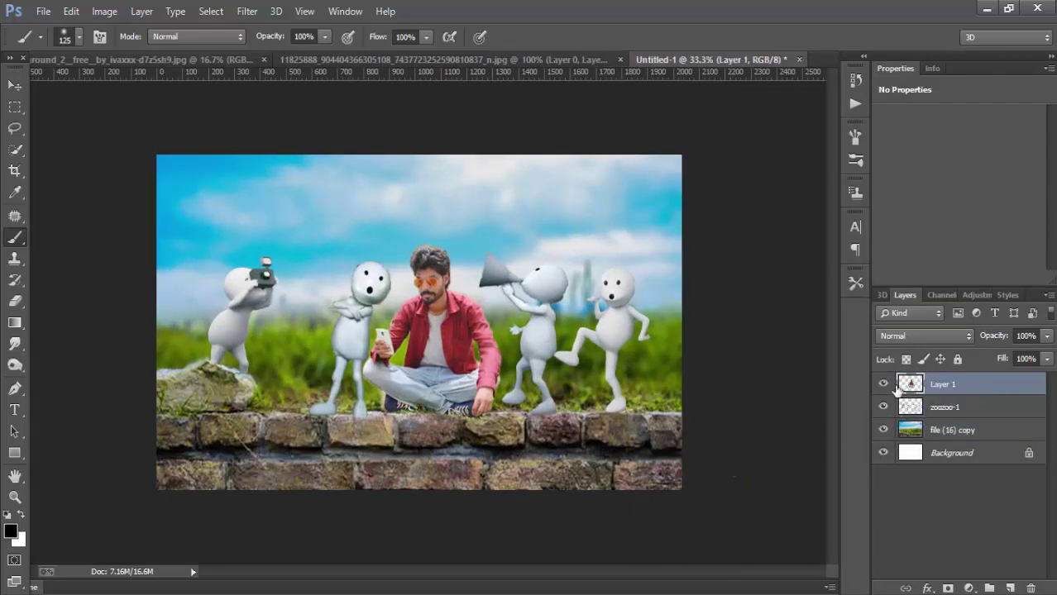
left_click(251, 12)
In Camera Raw, give the man clarity +13, whites +10, adjusted blacks and luminance noise reduction
left_click(267, 107)
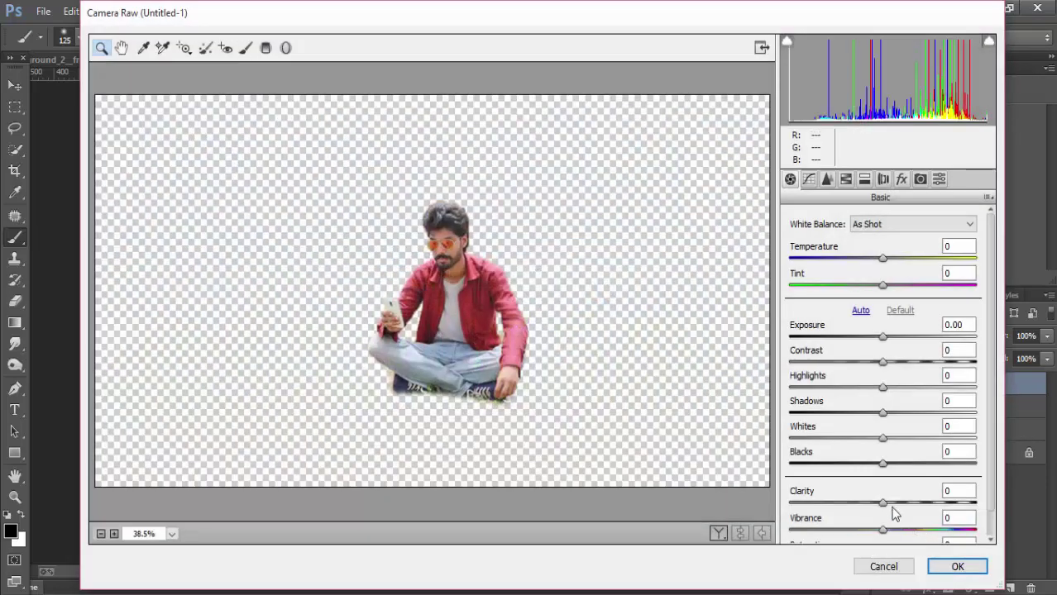
mouse_move(883, 503)
left_mouse_down()
mouse_move(905, 507)
mouse_move(895, 503)
left_mouse_up()
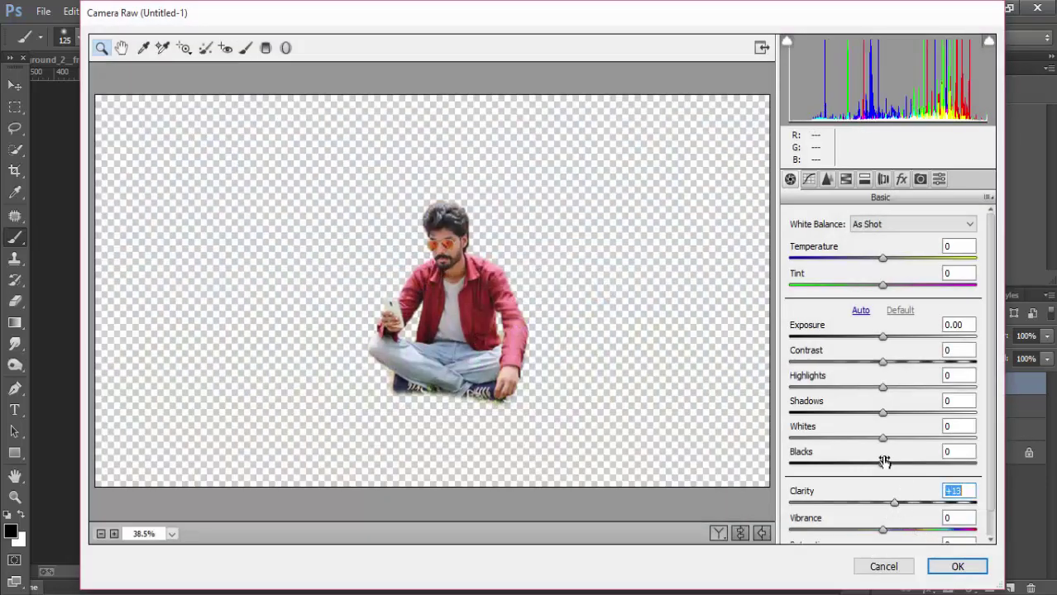
mouse_move(883, 463)
left_mouse_down()
mouse_move(898, 463)
mouse_move(884, 463)
mouse_move(908, 435)
mouse_move(868, 435)
mouse_move(891, 436)
left_mouse_up()
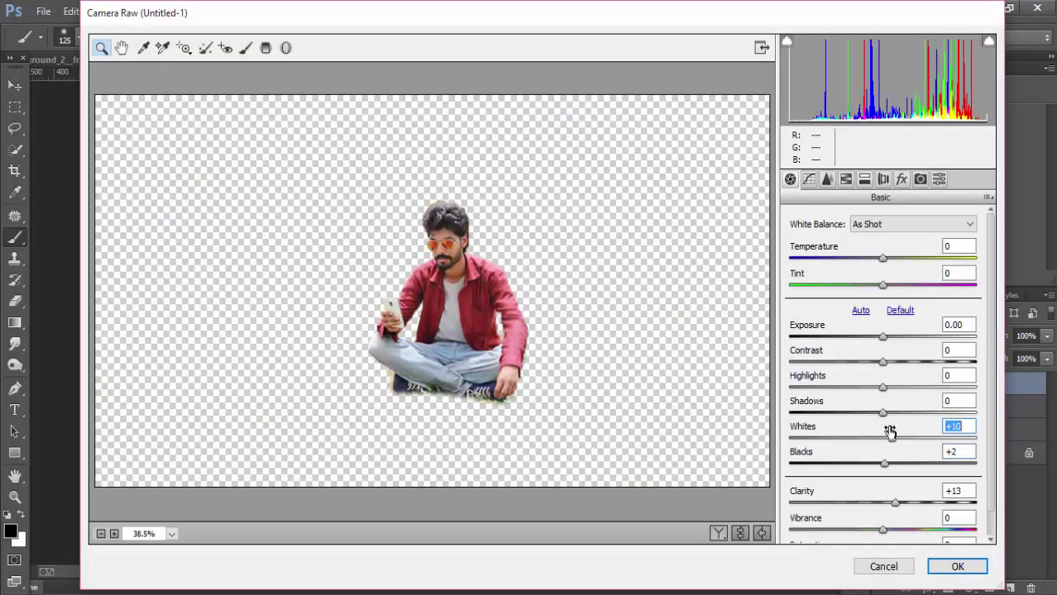
left_click_drag(883, 388, 871, 389)
left_click(827, 179)
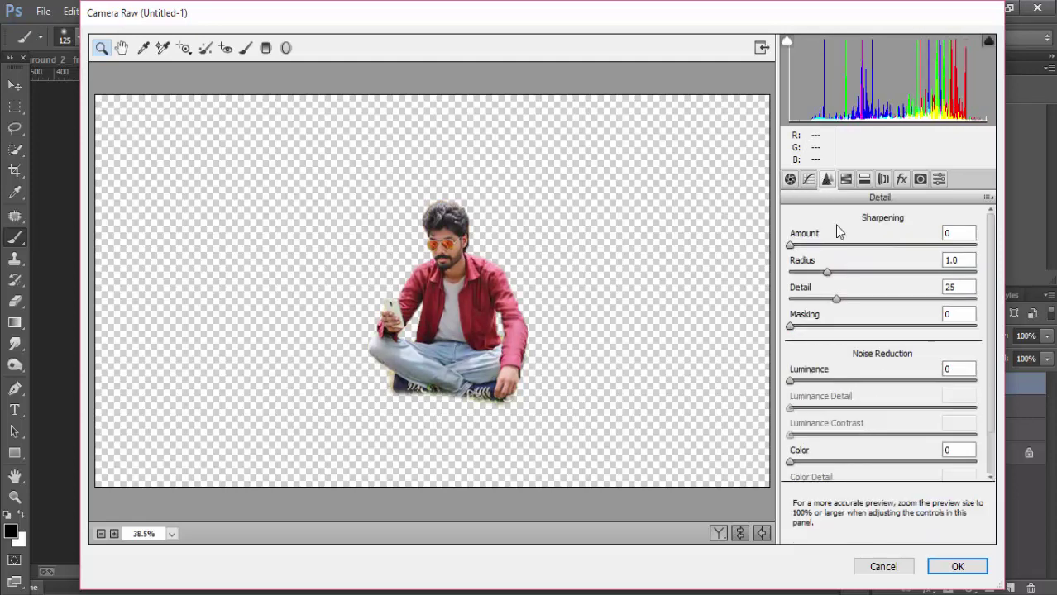
left_click(820, 381)
Brighten Oranges luminance to +19, darken Blues to -10, adjust Blues saturation, and apply the grade
left_click(846, 178)
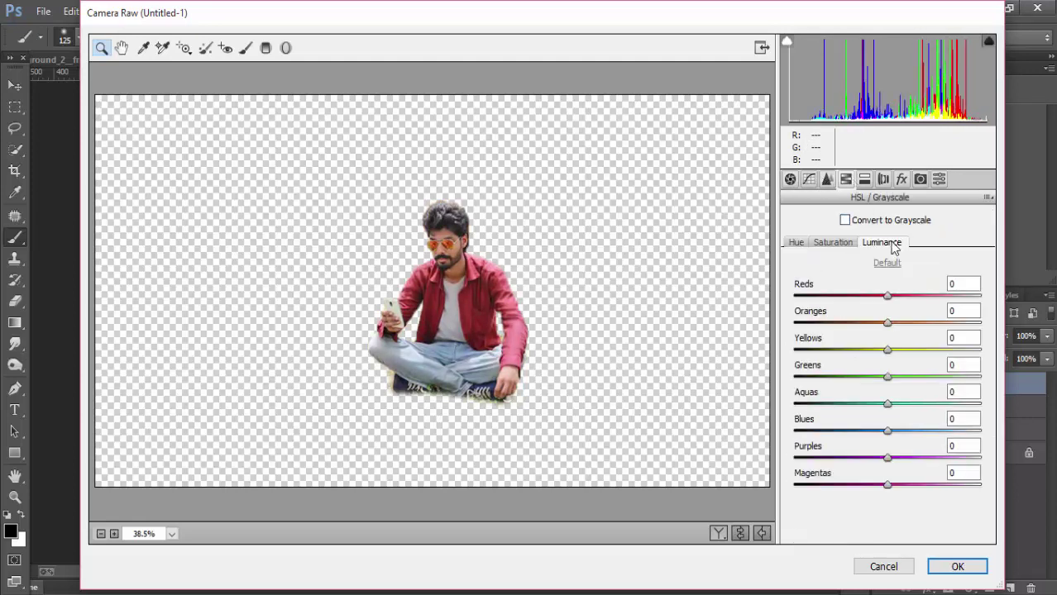
left_click_drag(886, 323, 905, 323)
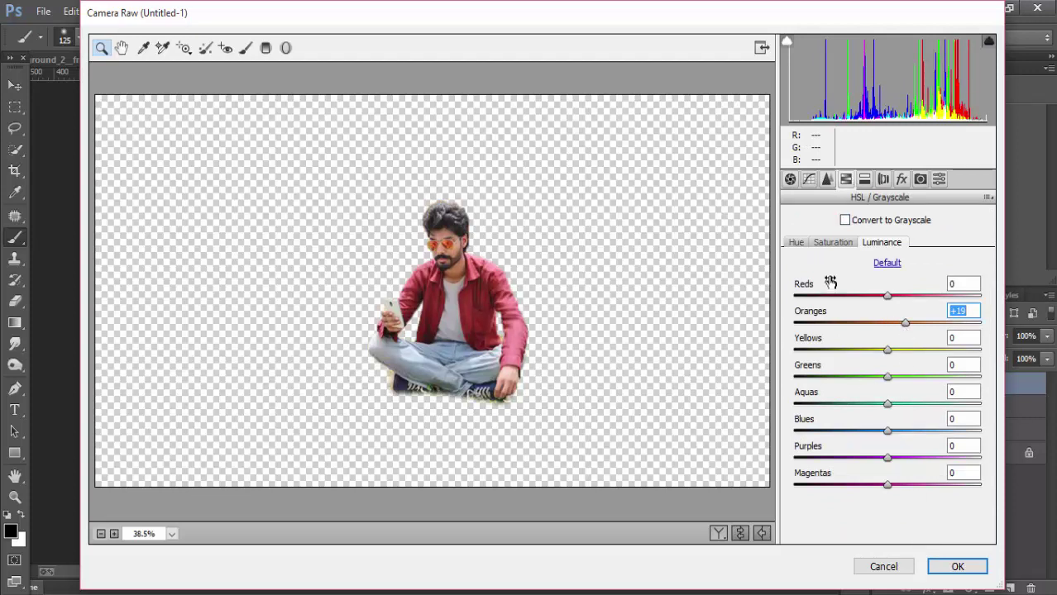
left_click(832, 242)
mouse_move(886, 430)
left_mouse_down()
mouse_move(842, 431)
mouse_move(966, 425)
left_mouse_up()
left_click(881, 242)
left_click(842, 246)
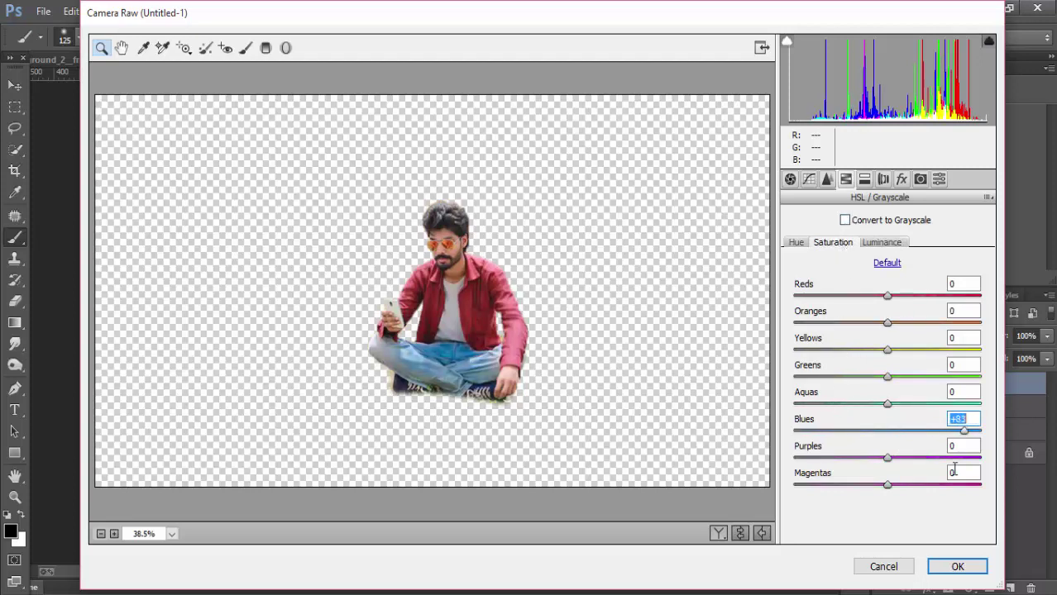
left_click(957, 566)
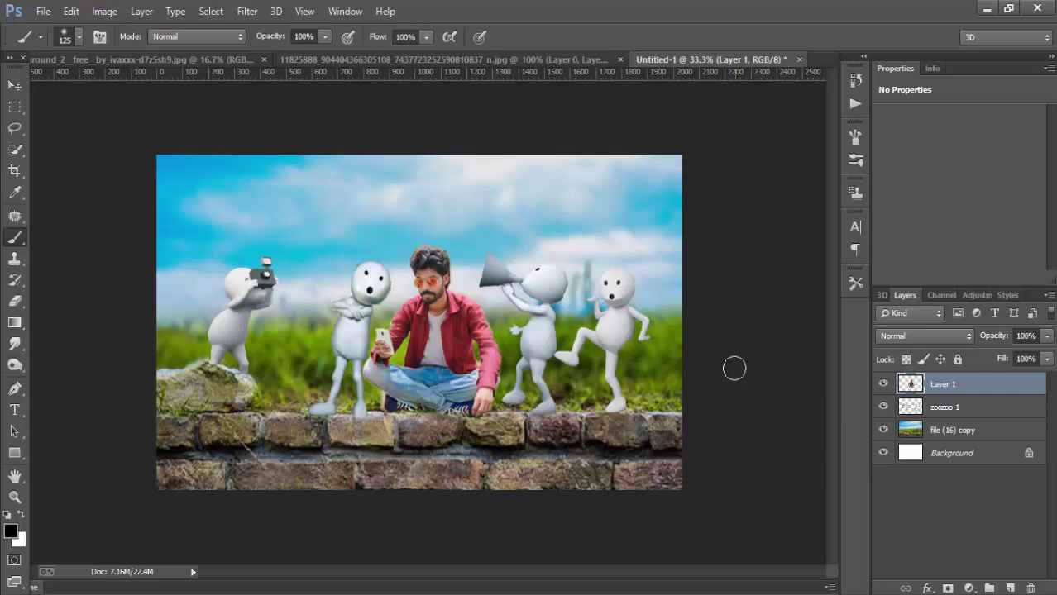
Merge Layer 1, zoozoo-1 and file (16) copy into a single Layer 1
left_click(967, 413)
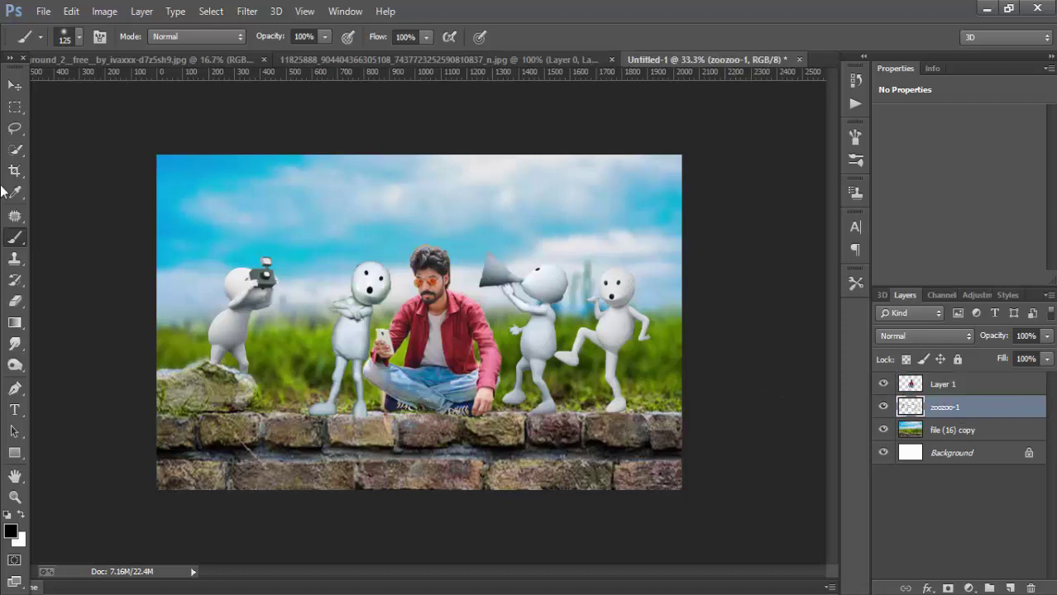
left_click(15, 301)
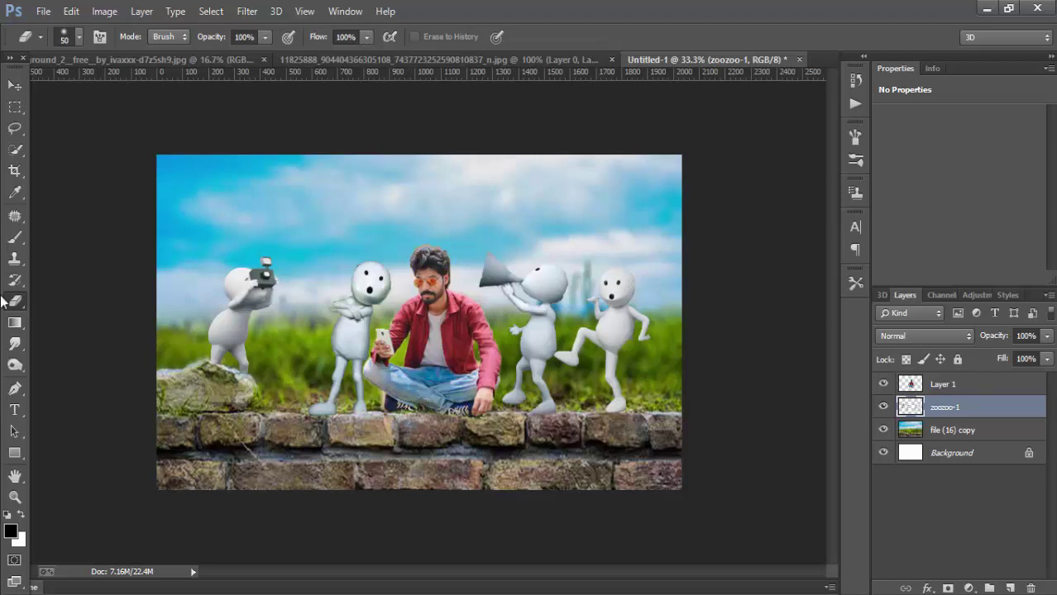
left_click(967, 430)
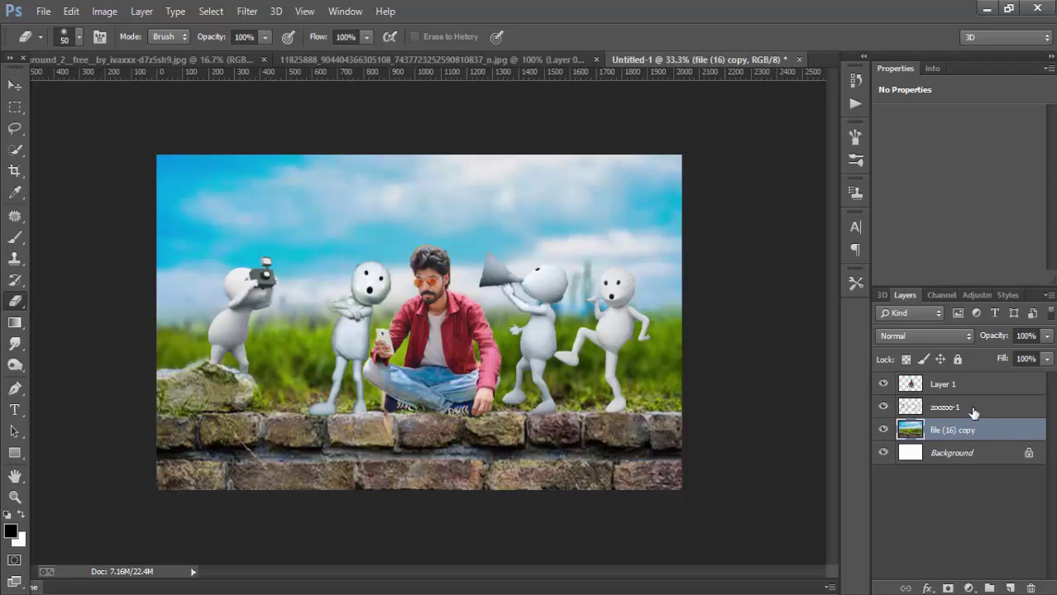
left_click(973, 409, "shift")
left_click(973, 387, "shift")
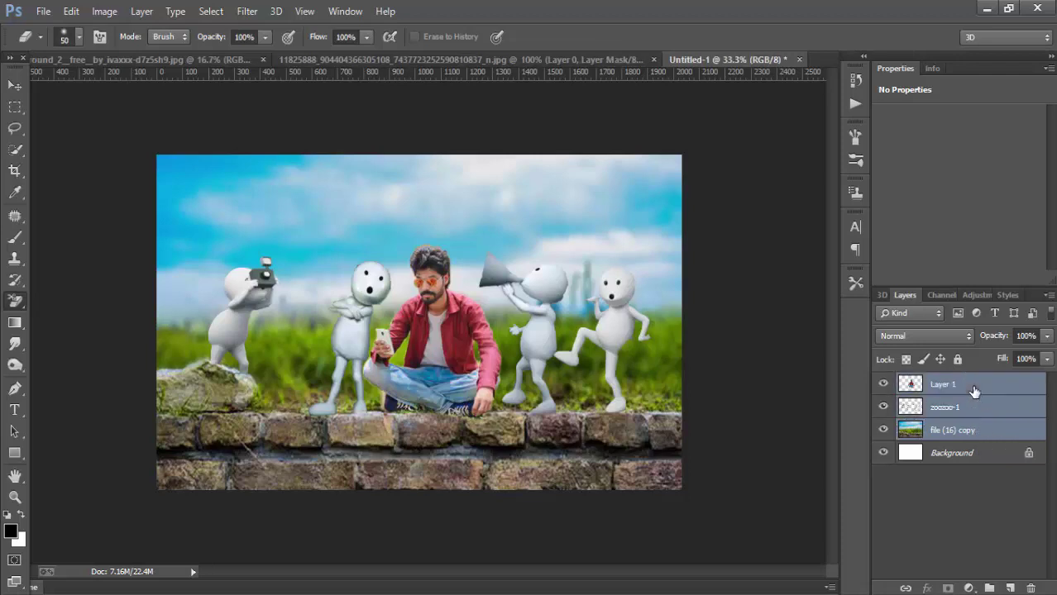
key("shift+e")
right_click(974, 392)
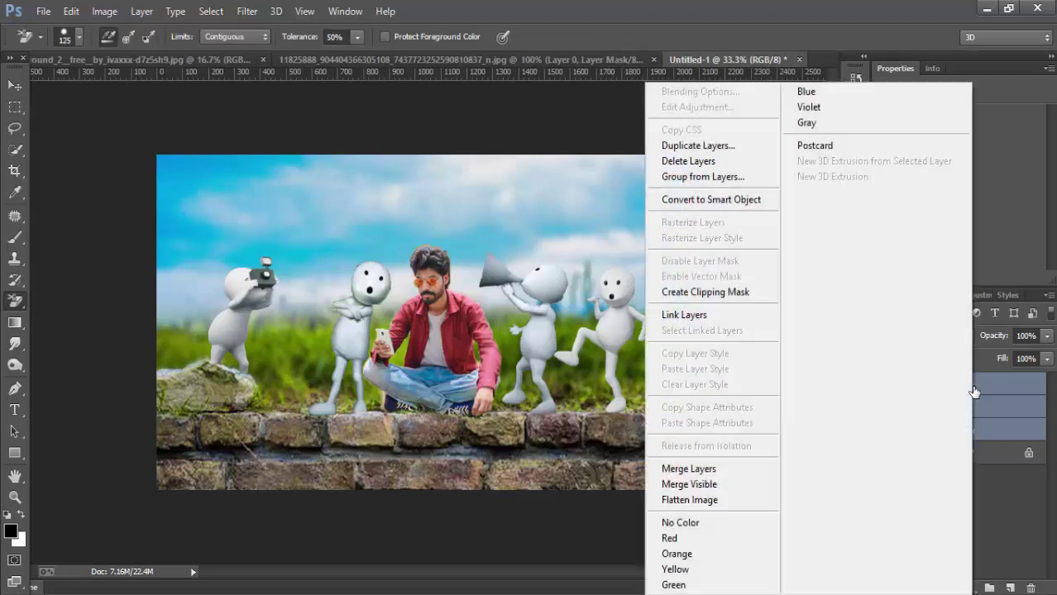
left_click(723, 469)
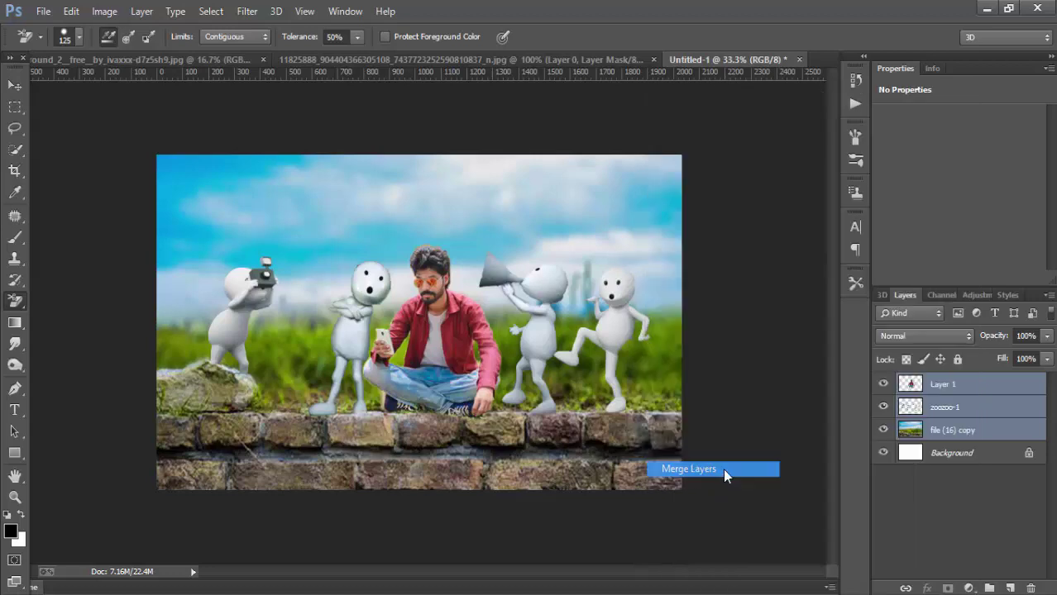
Crop the edges of the merged composite
left_click(246, 11)
left_click(266, 111)
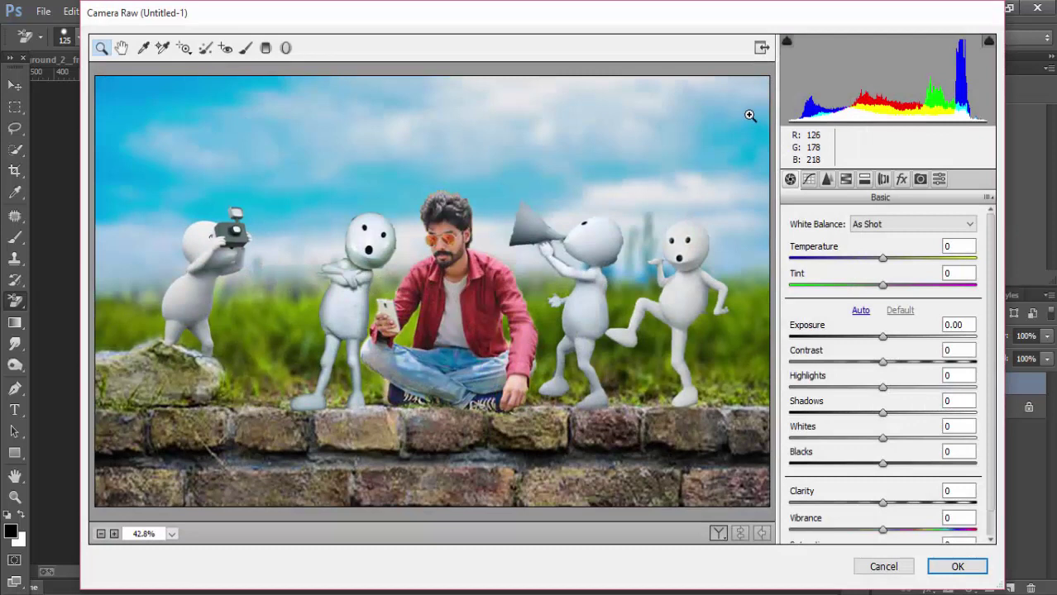
left_click(883, 566)
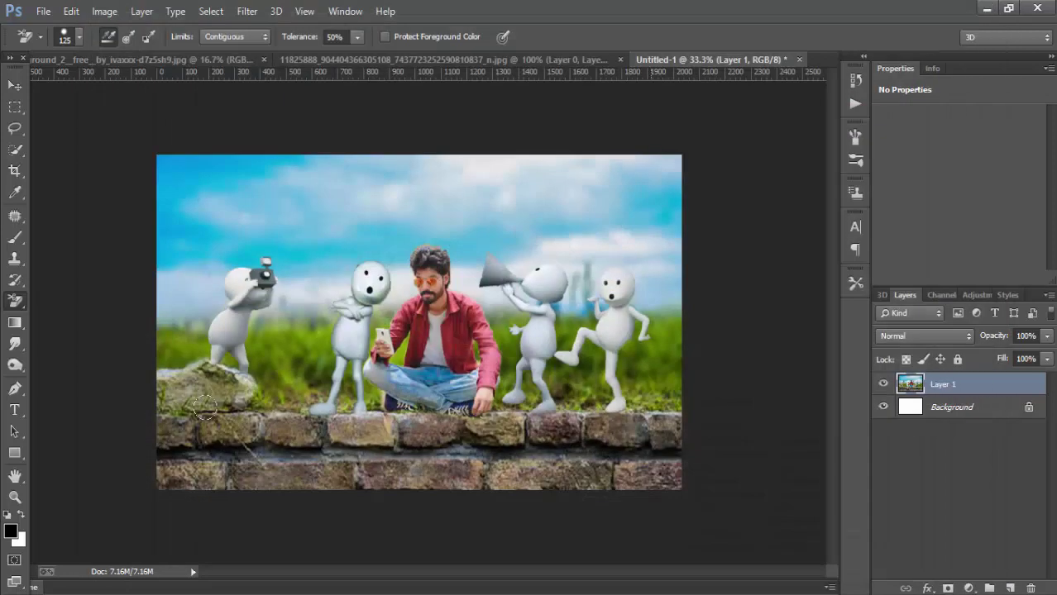
left_click(15, 169)
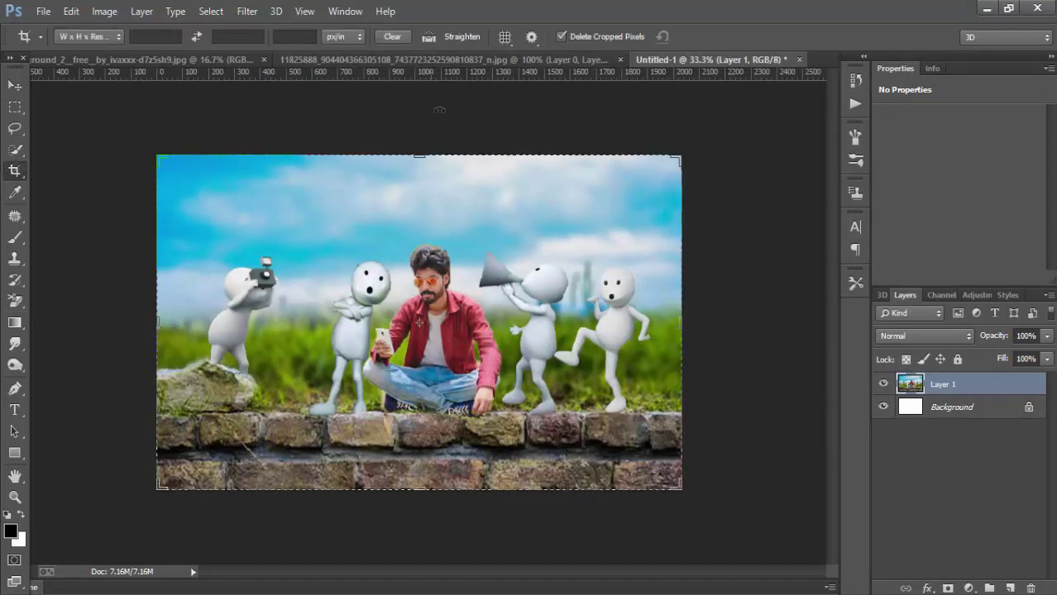
left_click(685, 491)
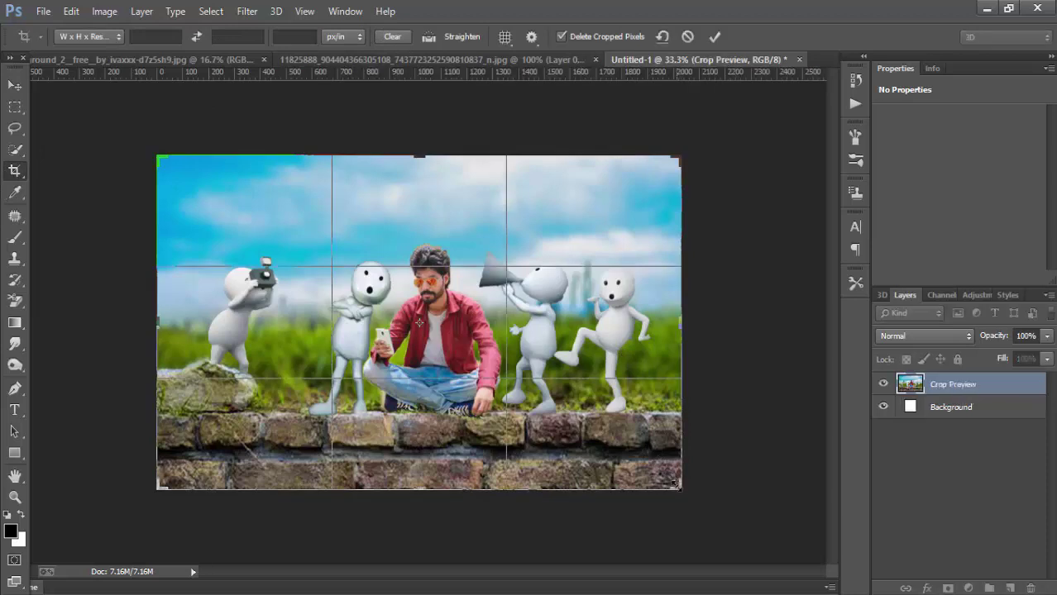
left_click(716, 35)
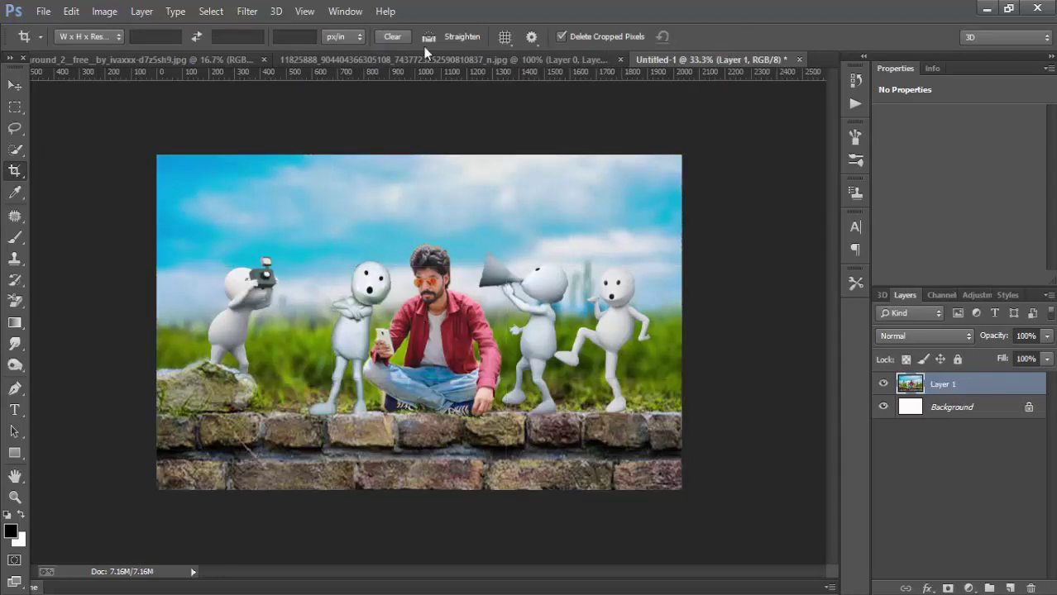
left_click(242, 10)
left_click(258, 102)
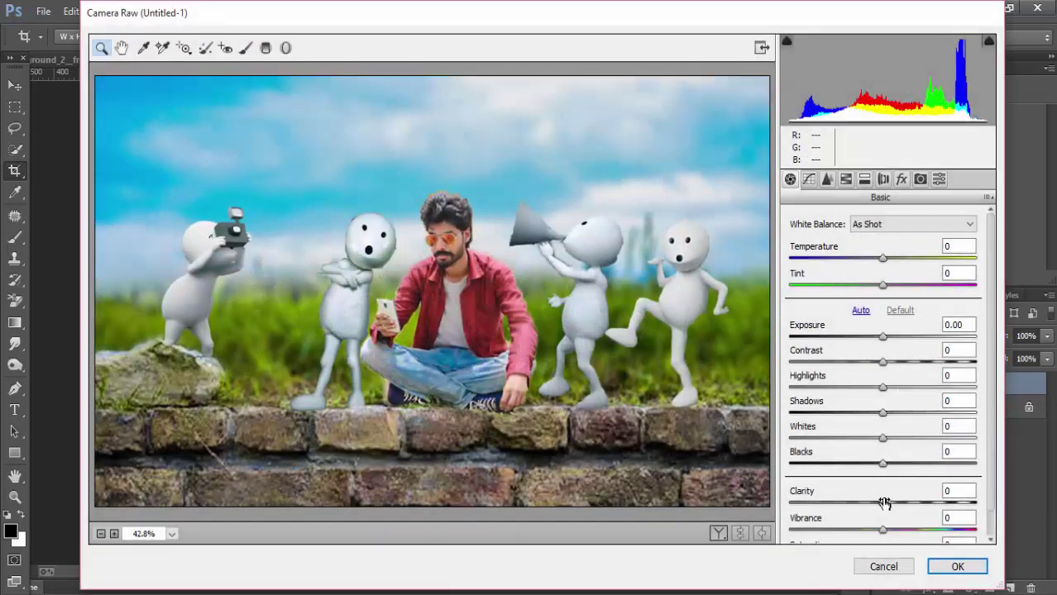
Add clarity, lift blacks to +26, cool the temperature, sharpen to about 50 and reduce luminance noise
left_click_drag(884, 503, 891, 504)
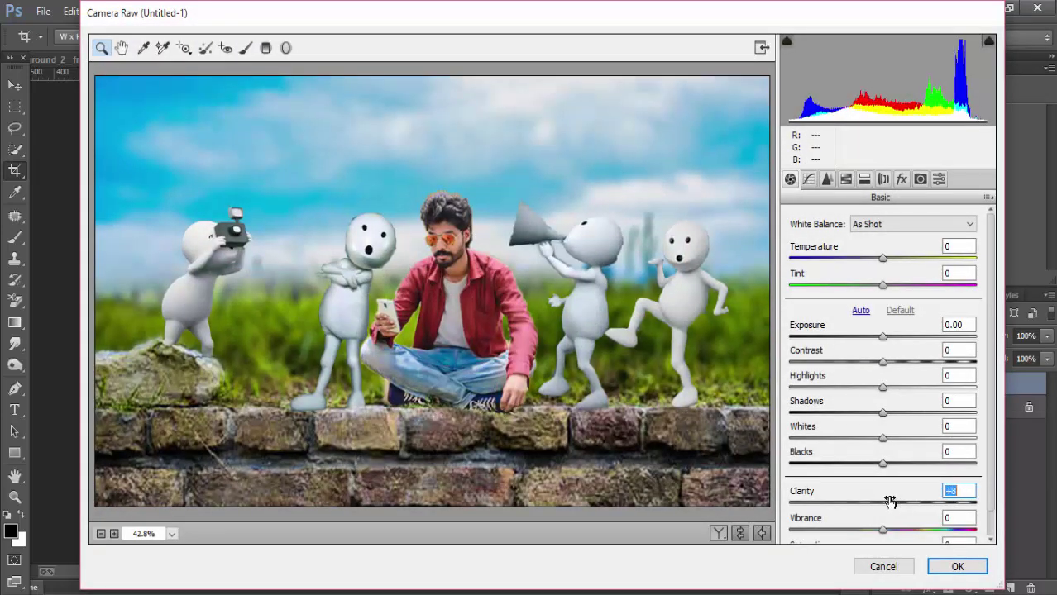
mouse_move(882, 463)
left_mouse_down()
mouse_move(865, 461)
mouse_move(905, 460)
mouse_move(854, 439)
mouse_move(895, 437)
mouse_move(861, 417)
mouse_move(881, 415)
mouse_move(860, 395)
mouse_move(901, 364)
mouse_move(881, 336)
left_mouse_up()
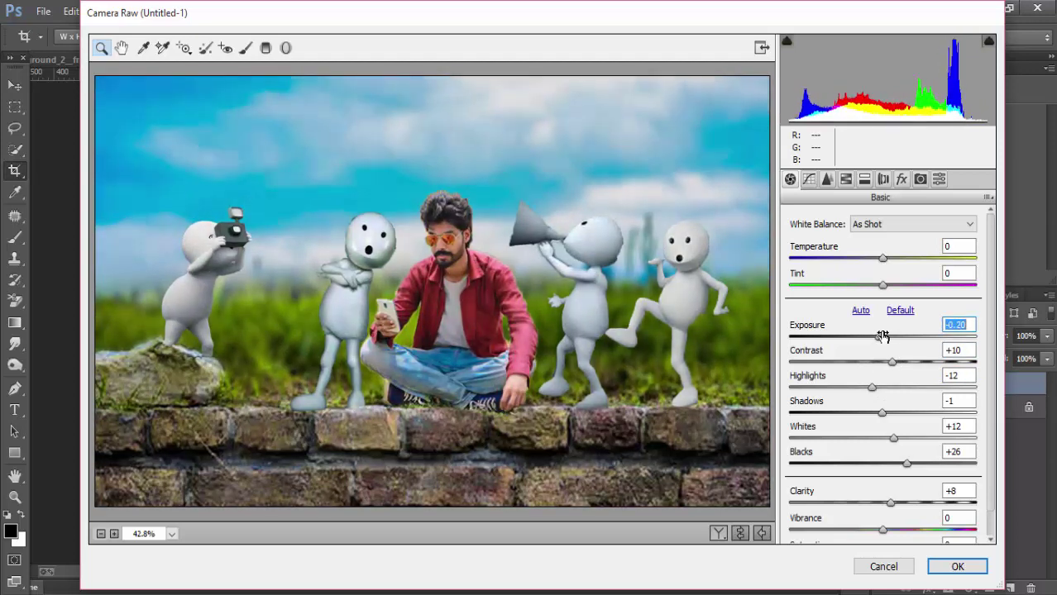
mouse_move(883, 259)
left_mouse_down()
mouse_move(868, 258)
mouse_move(887, 265)
left_mouse_up()
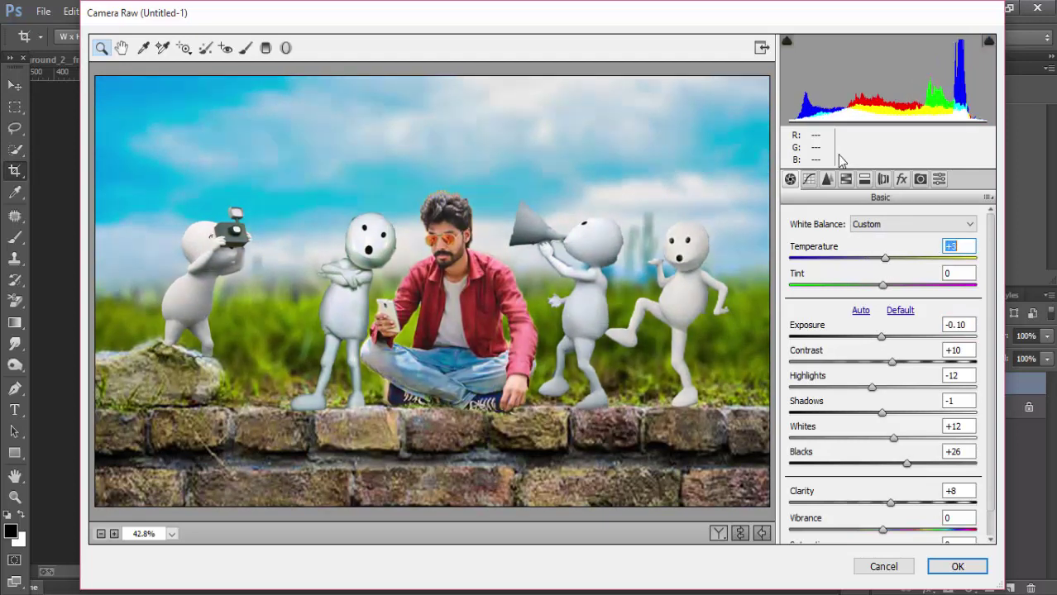
left_click(827, 180)
left_click_drag(822, 246, 844, 246)
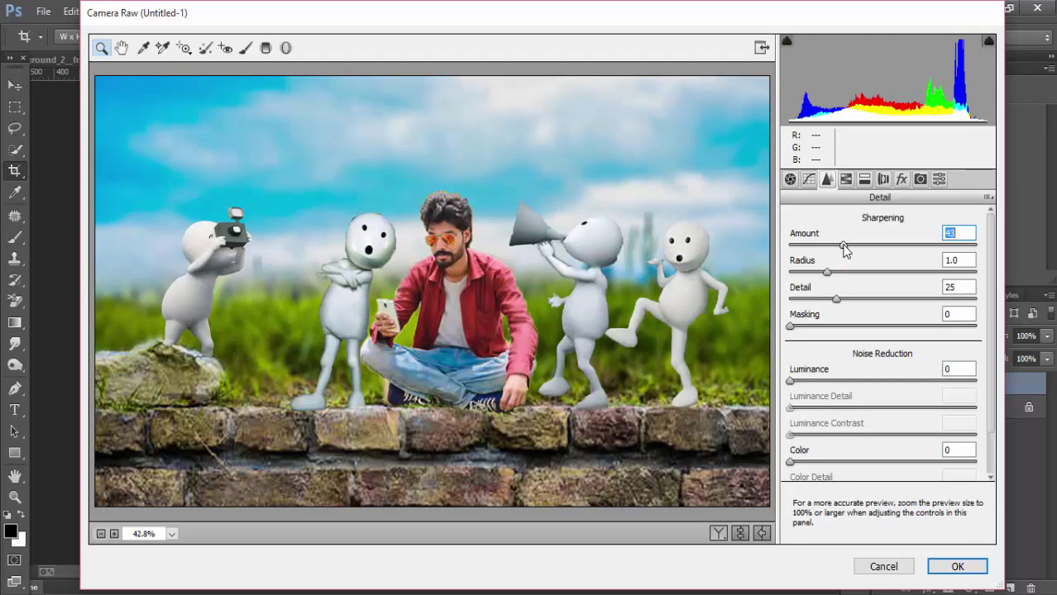
left_click_drag(791, 381, 819, 374)
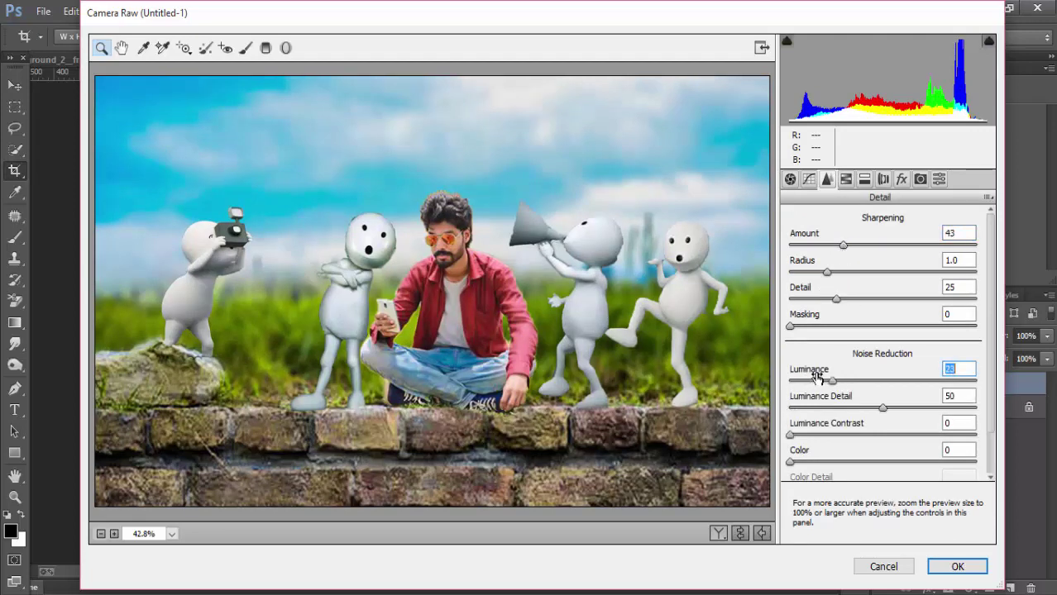
Boost Greens and Yellows saturation, mute the sky's Blues and shift the Blues hue
left_click(845, 179)
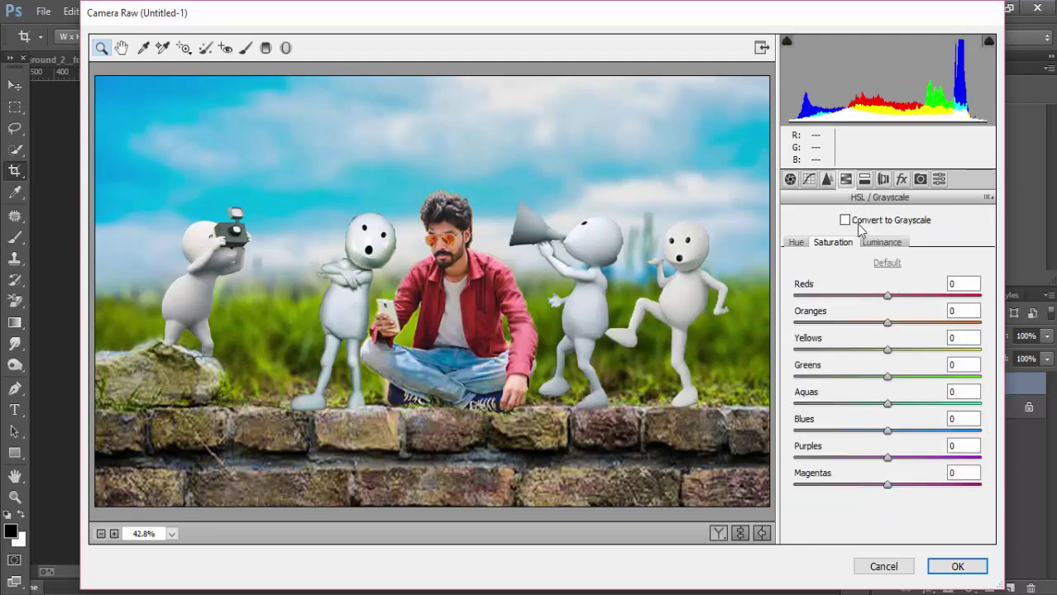
mouse_move(887, 376)
left_mouse_down()
mouse_move(976, 376)
mouse_move(973, 353)
mouse_move(987, 376)
left_mouse_up()
mouse_move(887, 350)
left_mouse_down()
mouse_move(988, 355)
mouse_move(906, 364)
mouse_move(922, 366)
left_mouse_up()
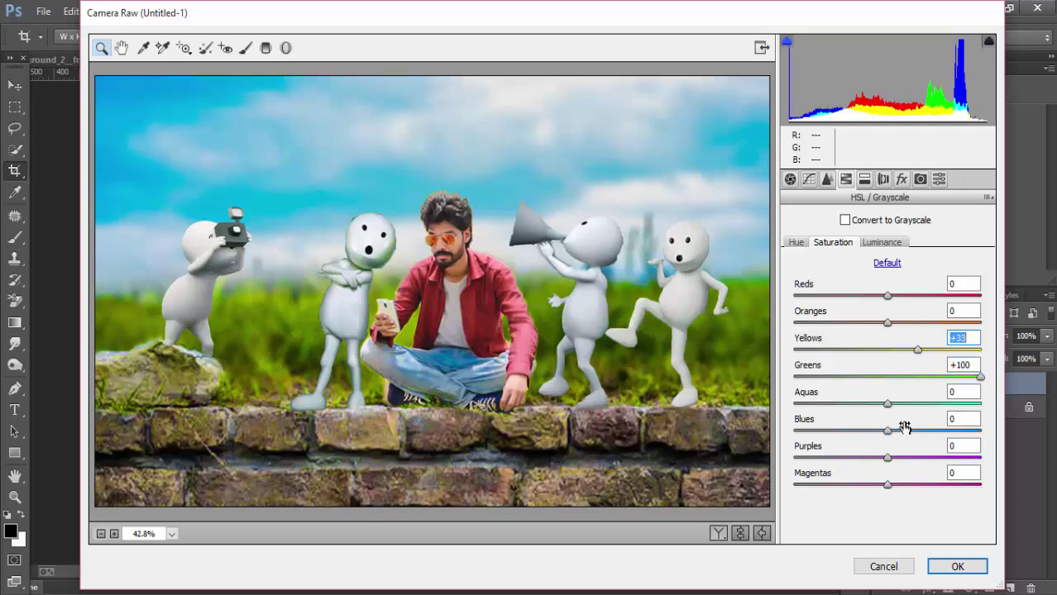
mouse_move(890, 438)
left_mouse_down()
mouse_move(865, 439)
mouse_move(919, 426)
left_mouse_up()
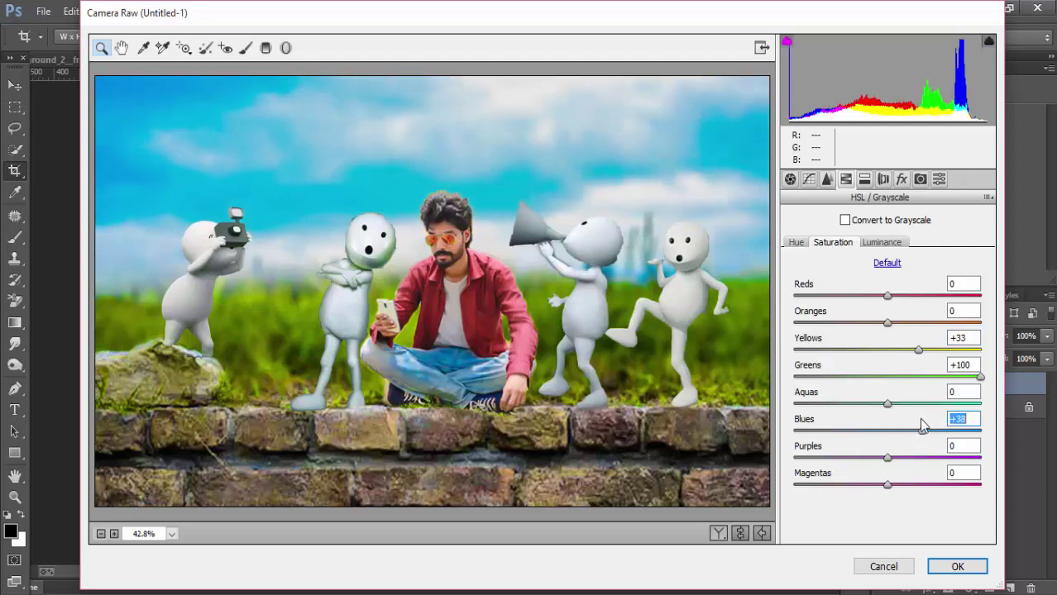
left_click(795, 242)
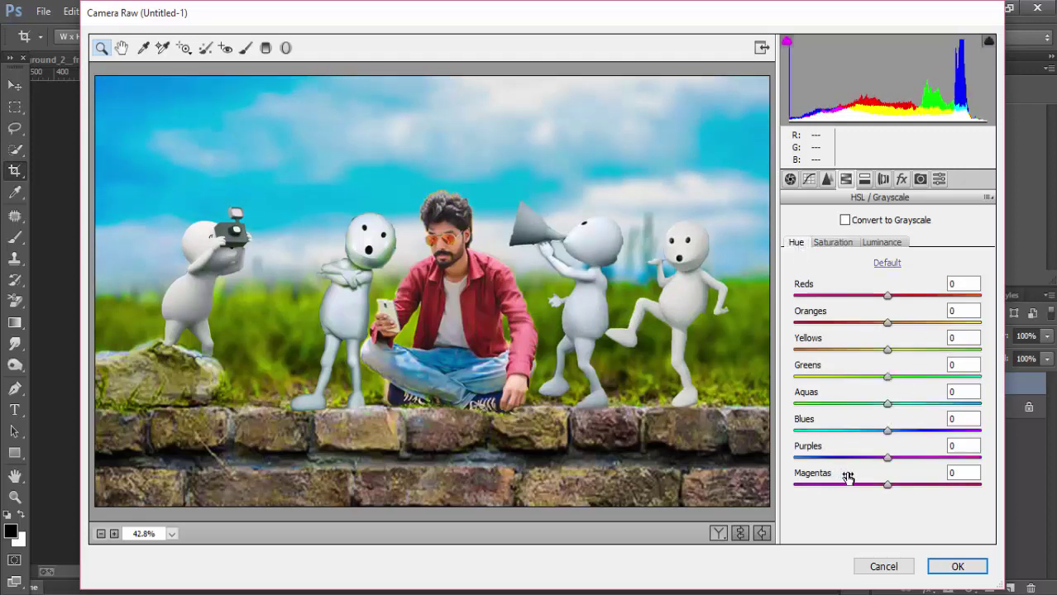
left_click_drag(884, 433, 898, 439)
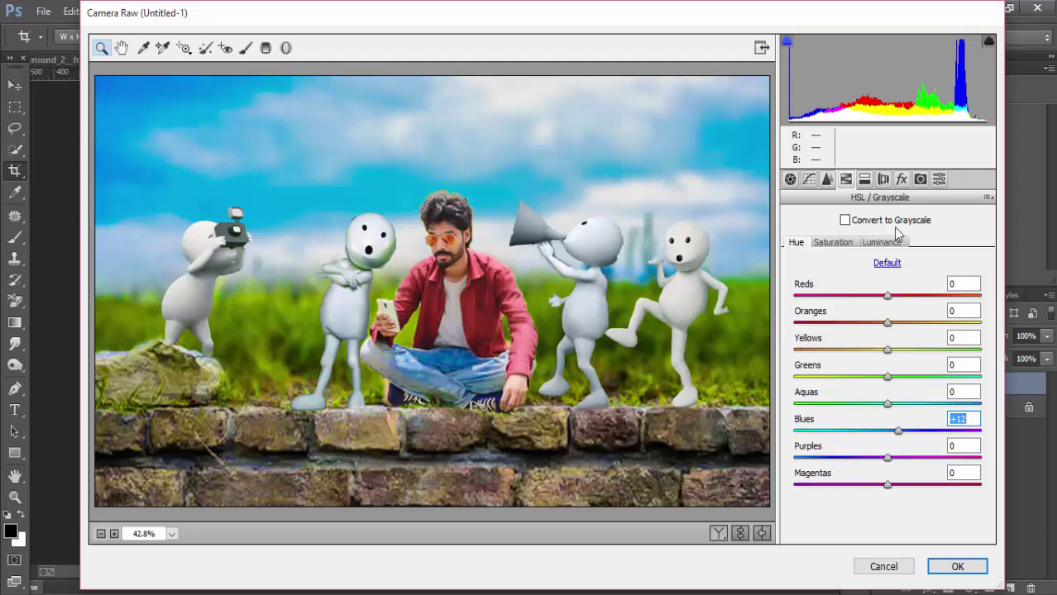
Add a post-crop vignette (Amount -23, Roundness +24) and apply the grade
left_click(901, 180)
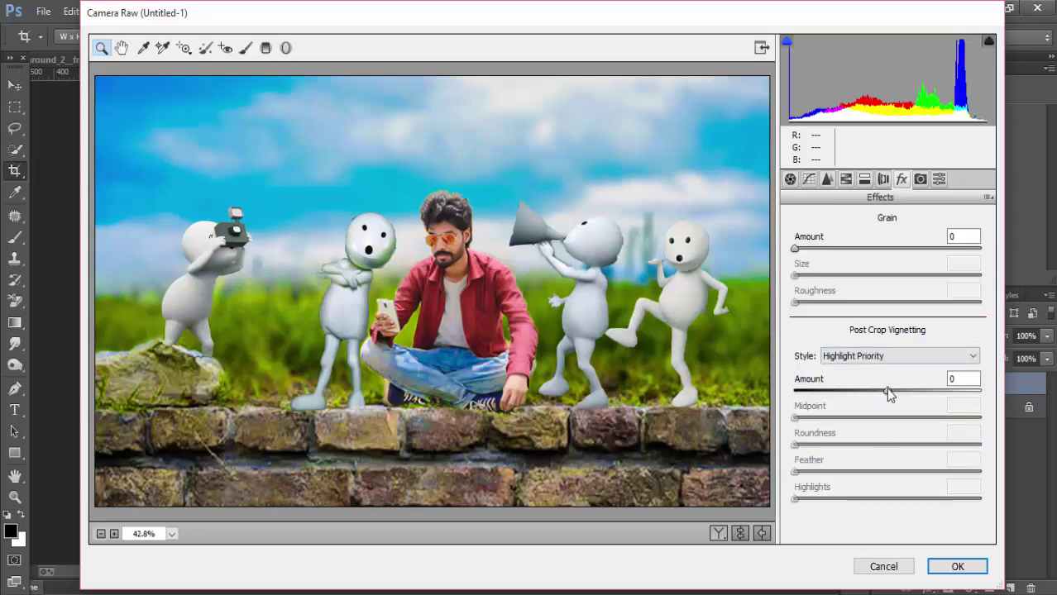
left_click_drag(888, 390, 866, 397)
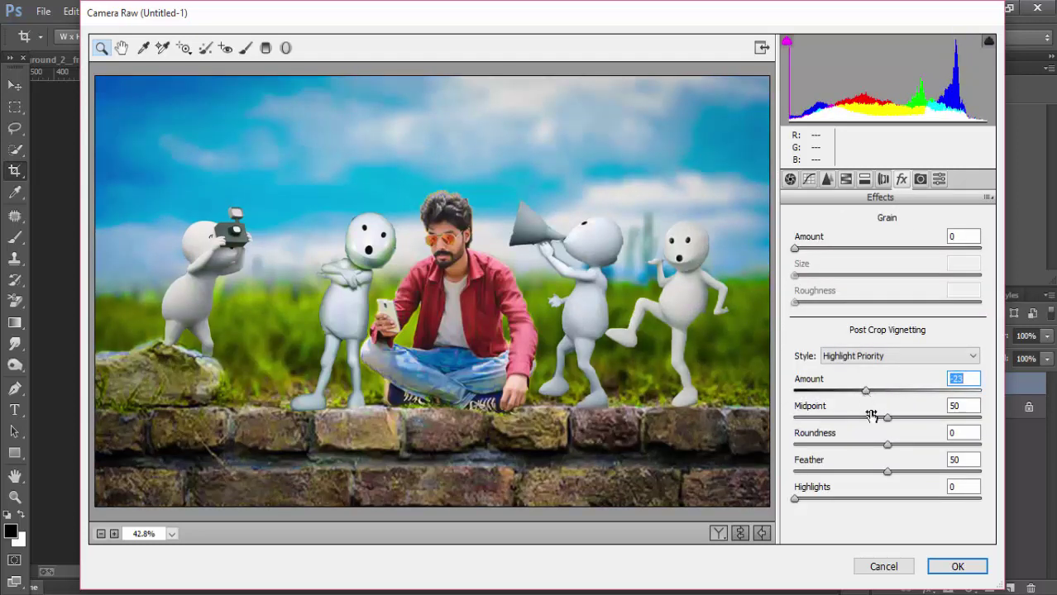
mouse_move(887, 444)
left_mouse_down()
mouse_move(862, 443)
mouse_move(896, 447)
mouse_move(839, 445)
mouse_move(907, 440)
mouse_move(877, 475)
mouse_move(825, 476)
mouse_move(849, 481)
left_mouse_up()
left_click(952, 566)
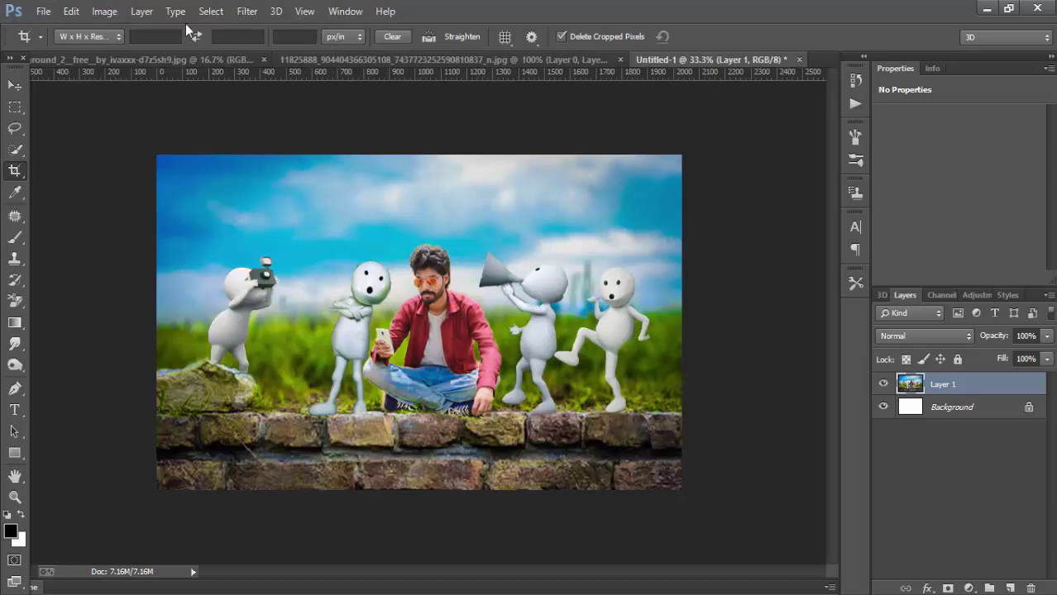
Apply Color Efex Pro 3.0 Brilliance/Warmth with Warmth lowered to 19% as a new layer
left_click(246, 10)
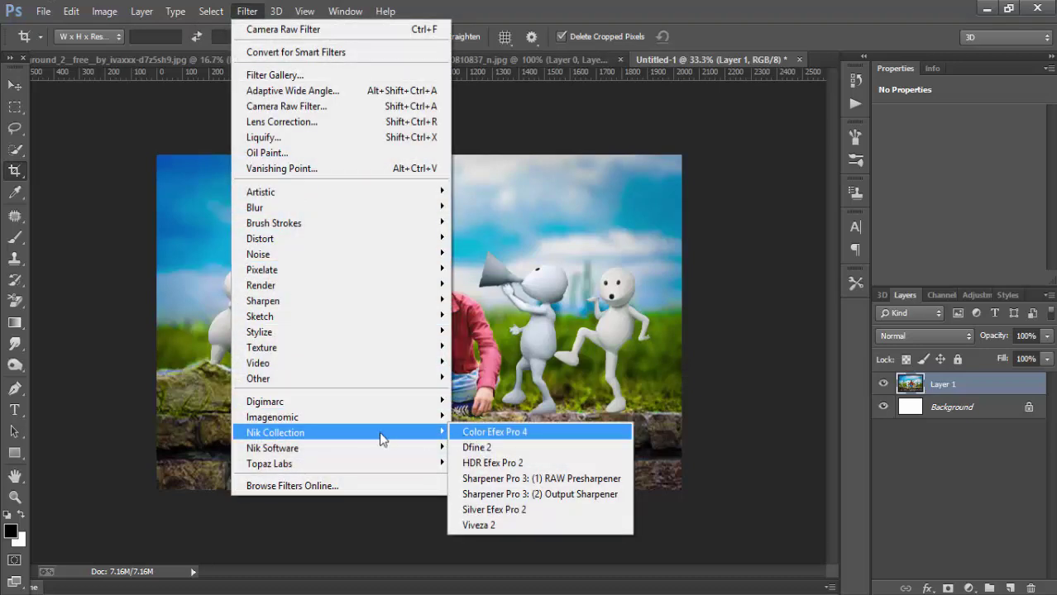
mouse_move(272, 448)
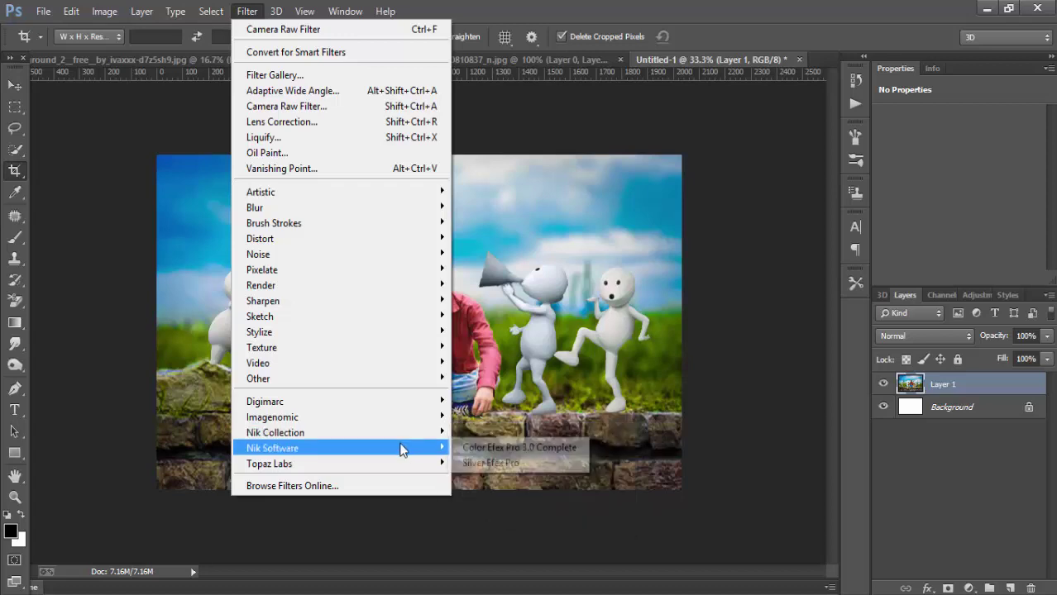
left_click(467, 447)
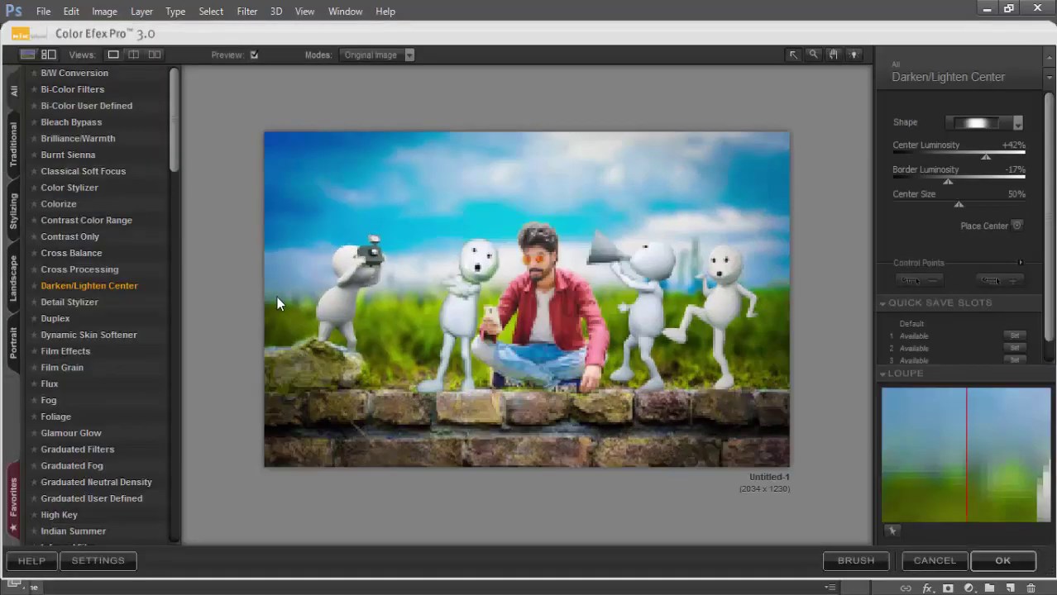
left_click(72, 135)
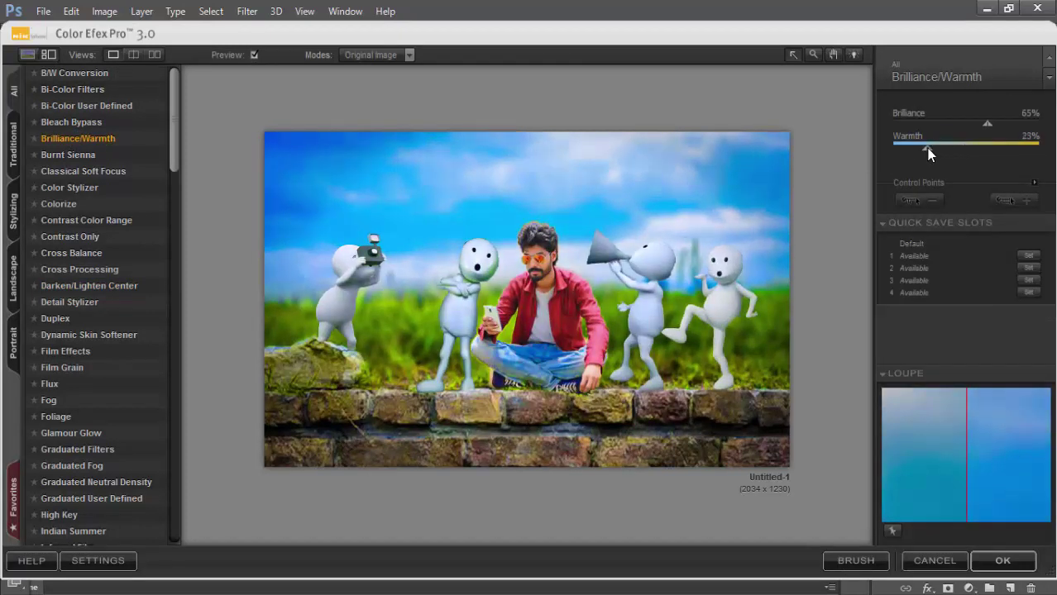
left_click_drag(926, 148, 900, 145)
left_click(992, 560)
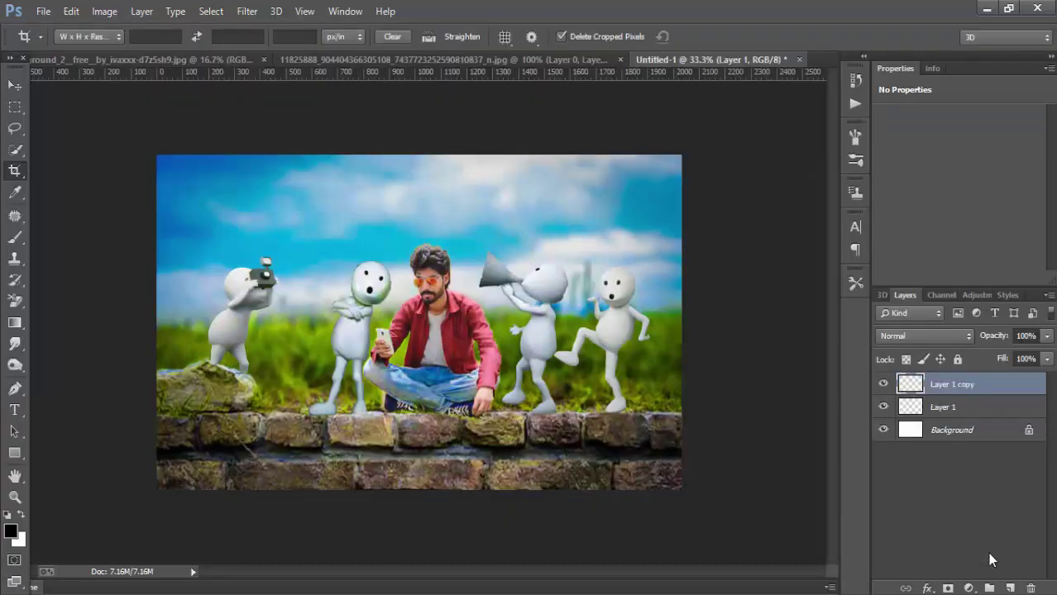
left_click(246, 11)
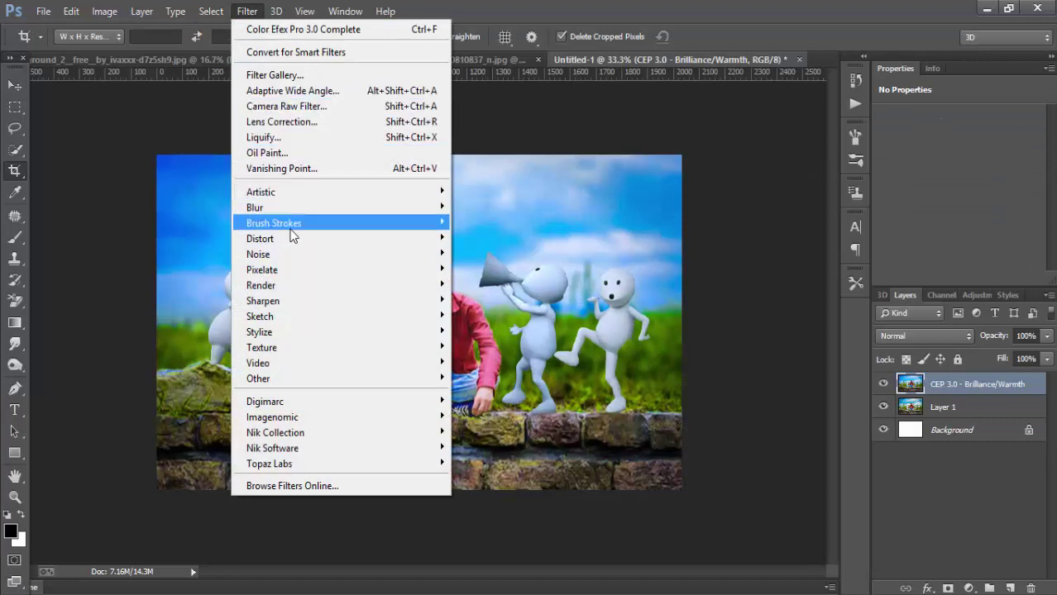
Set Camera Raw sharpening Amount to 41 and luminance noise reduction to about 24
left_click(281, 106)
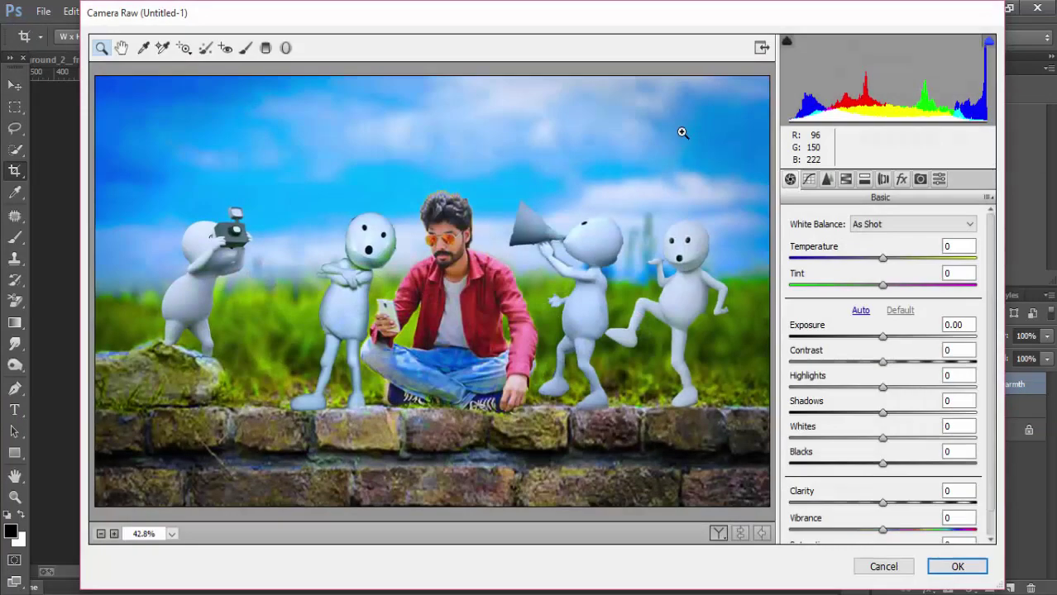
left_click(826, 180)
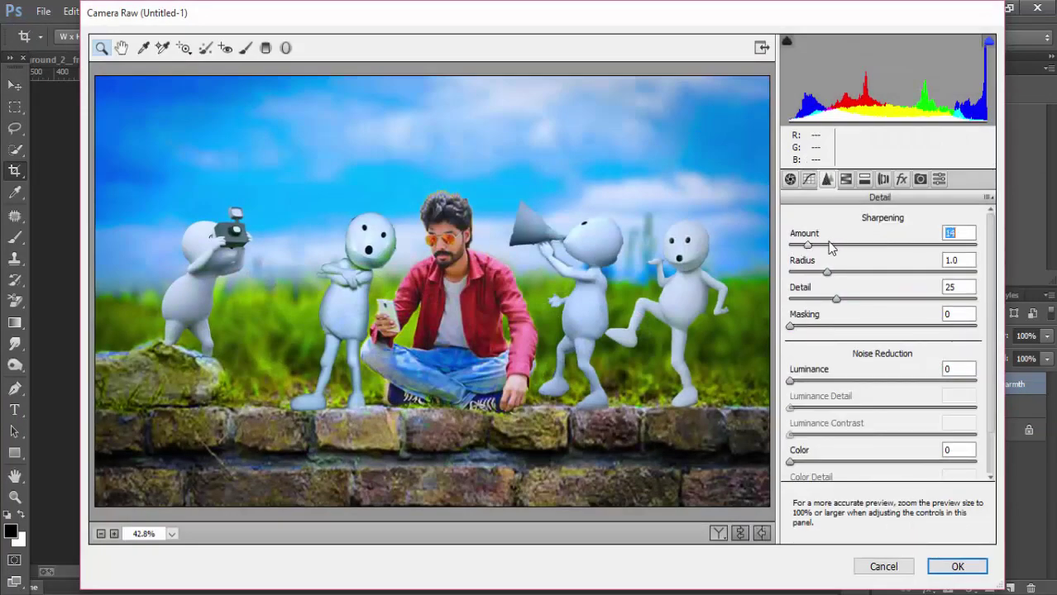
mouse_move(790, 246)
left_mouse_down()
mouse_move(851, 243)
mouse_move(841, 245)
left_mouse_up()
left_click_drag(790, 381, 834, 381)
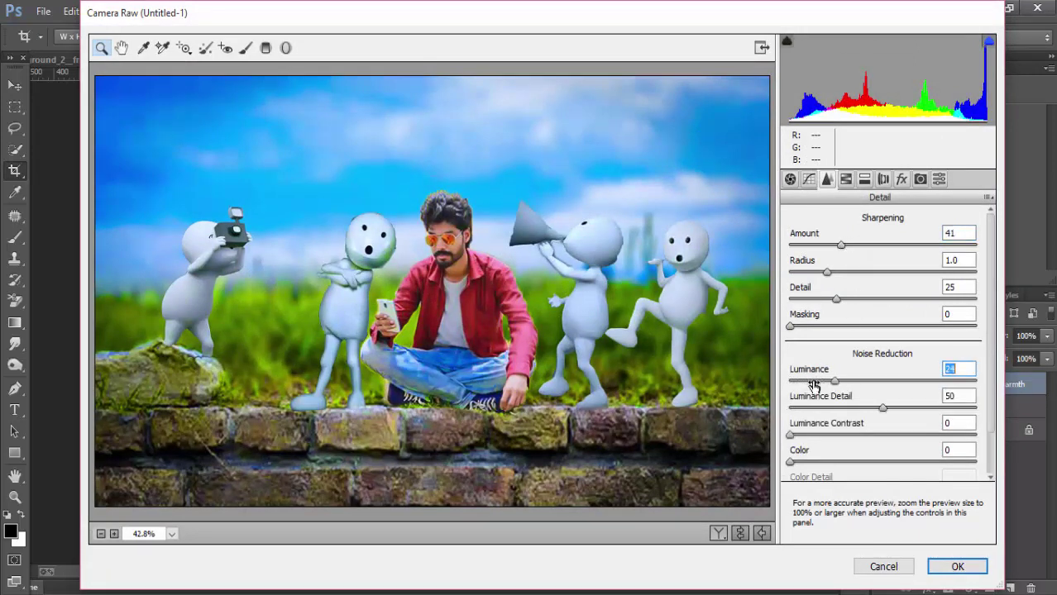
left_click(943, 569)
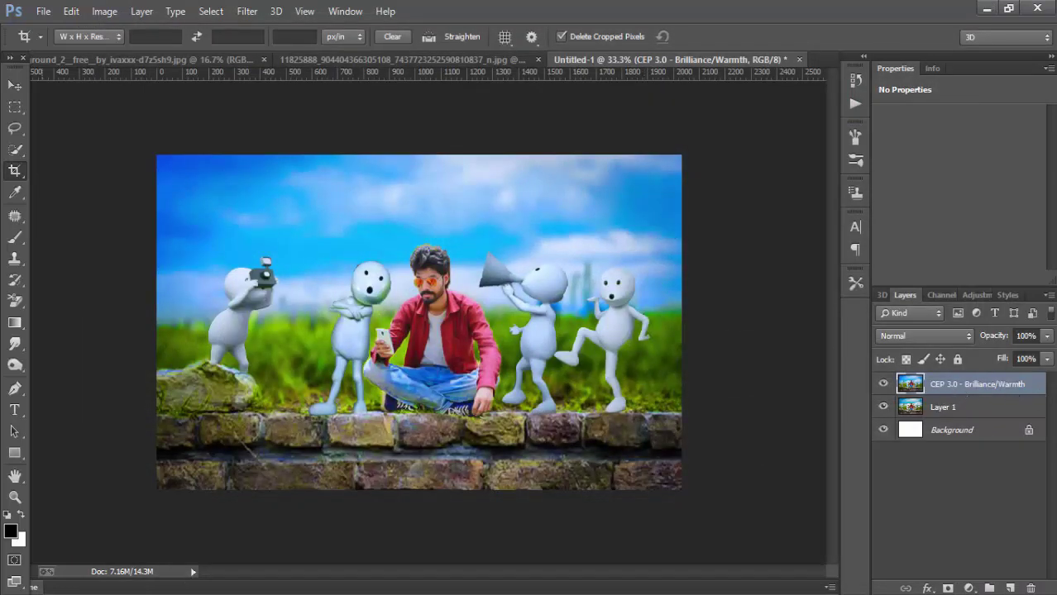
Add a 'SOCIAL GUY' text layer in the sky and scale it to span above the figures
left_click(12, 417)
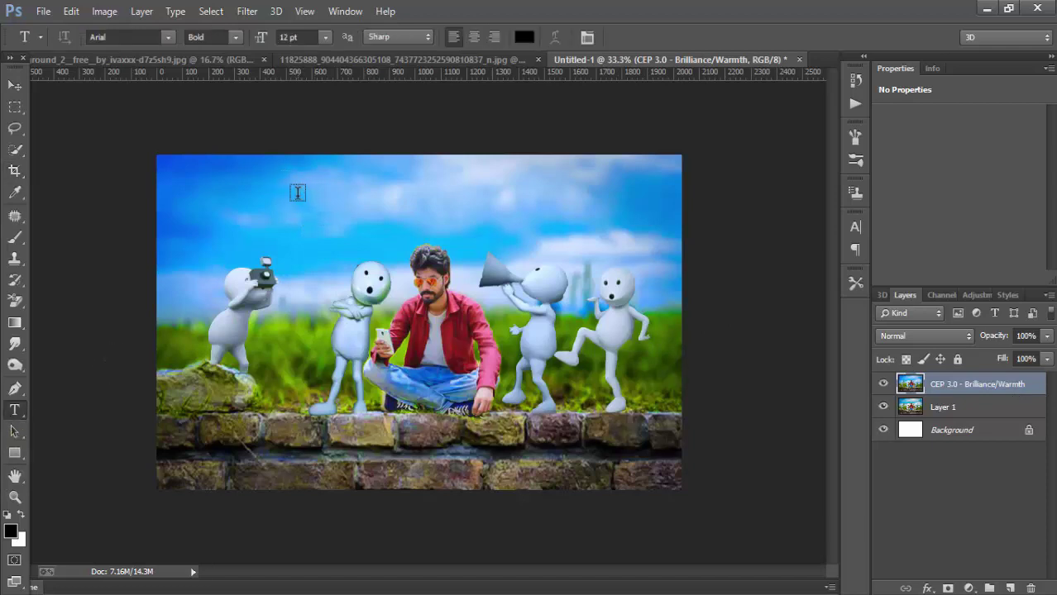
left_click(297, 195)
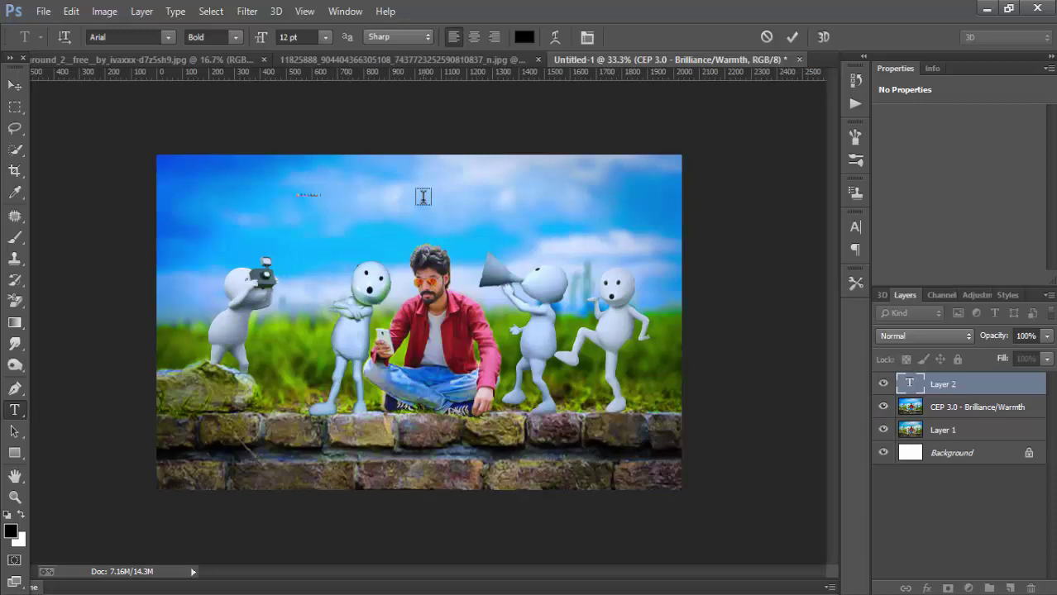
key("ctrl")
mouse_move(329, 199)
left_mouse_down()
mouse_move(548, 261)
mouse_move(608, 294)
mouse_move(620, 239)
mouse_move(676, 206)
mouse_move(641, 189)
left_mouse_up()
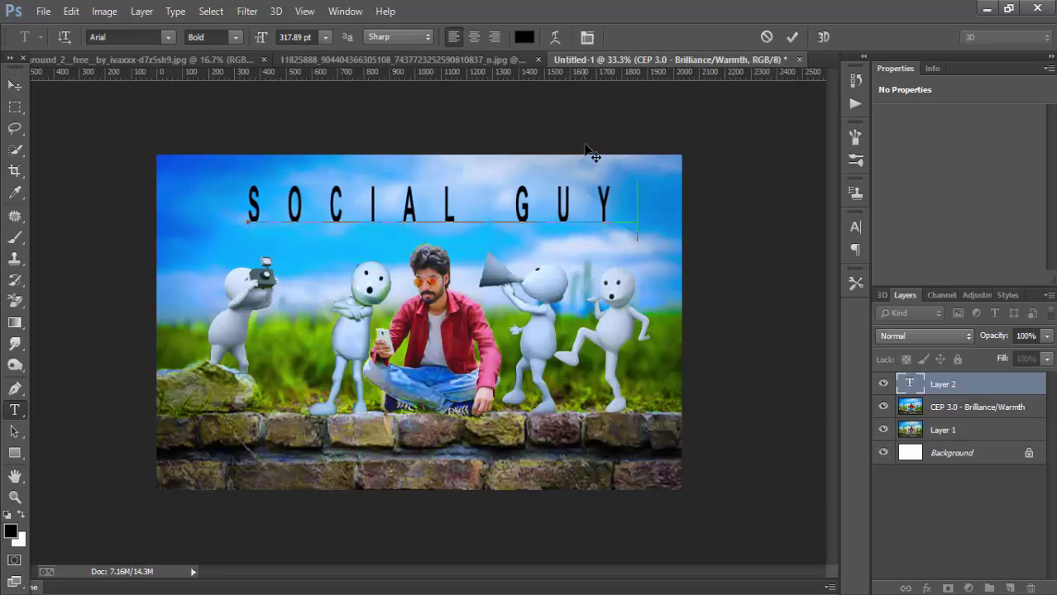
left_click_drag(583, 162, 602, 152)
key("ctrl")
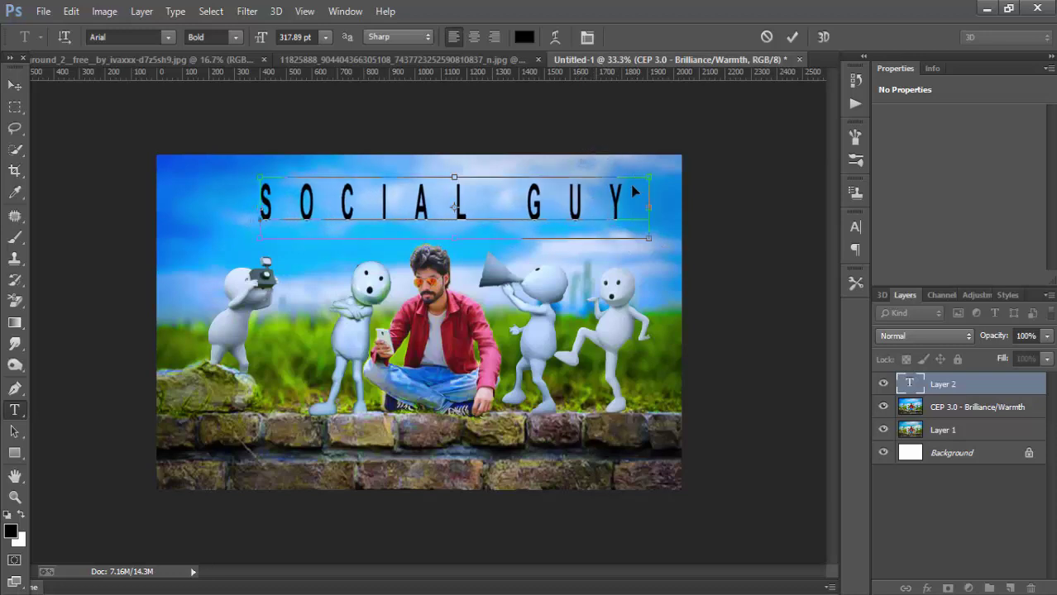
left_click_drag(643, 179, 650, 184)
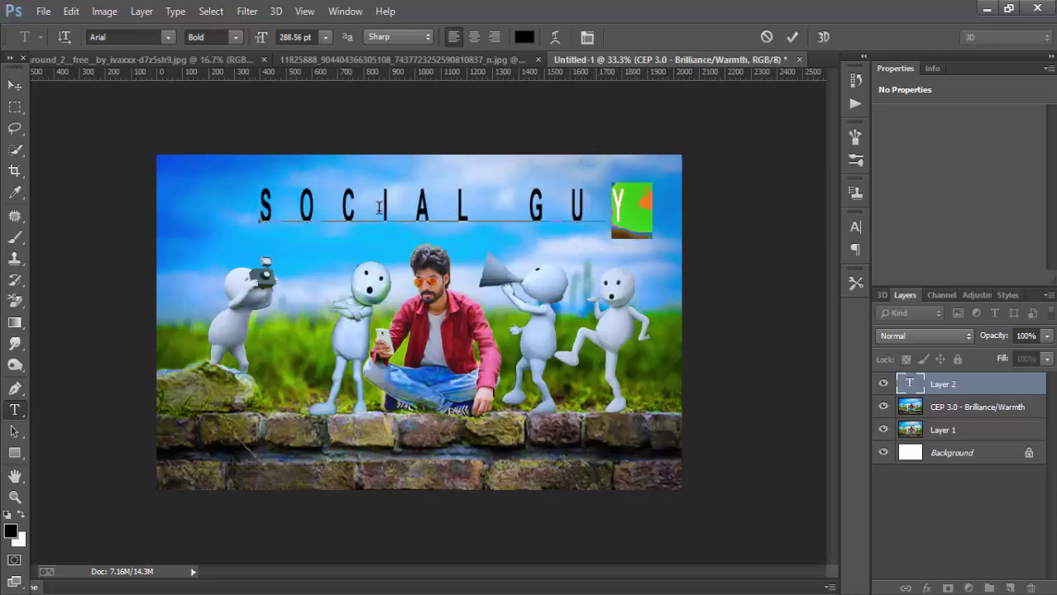
Open the text colour picker for the title
left_click(521, 37)
Make the title white (ffffff) in the Black weight and resize it to 217.5 pt
type("ffffff")
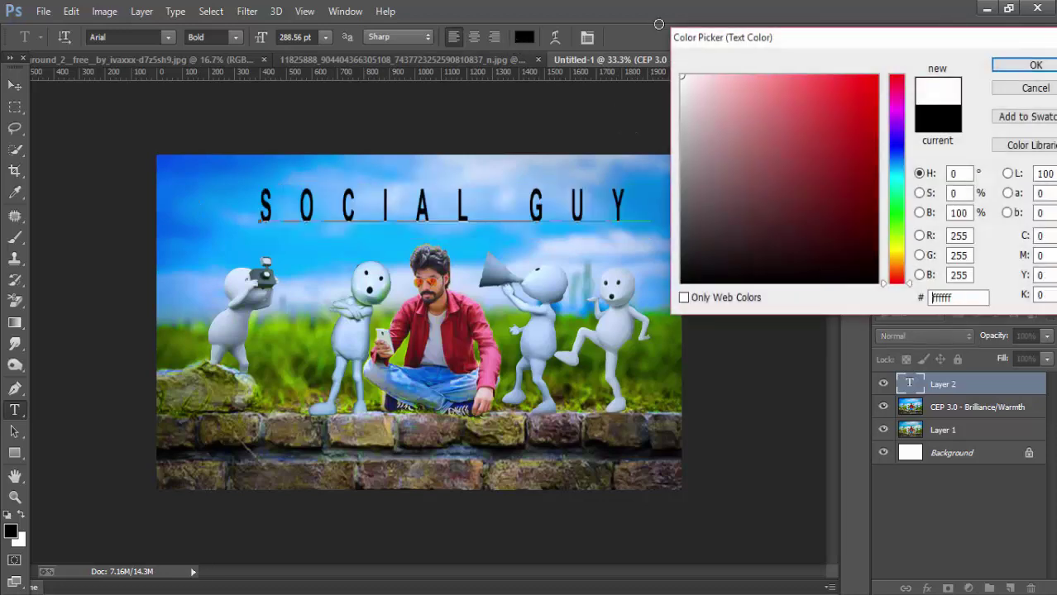
key("Escape")
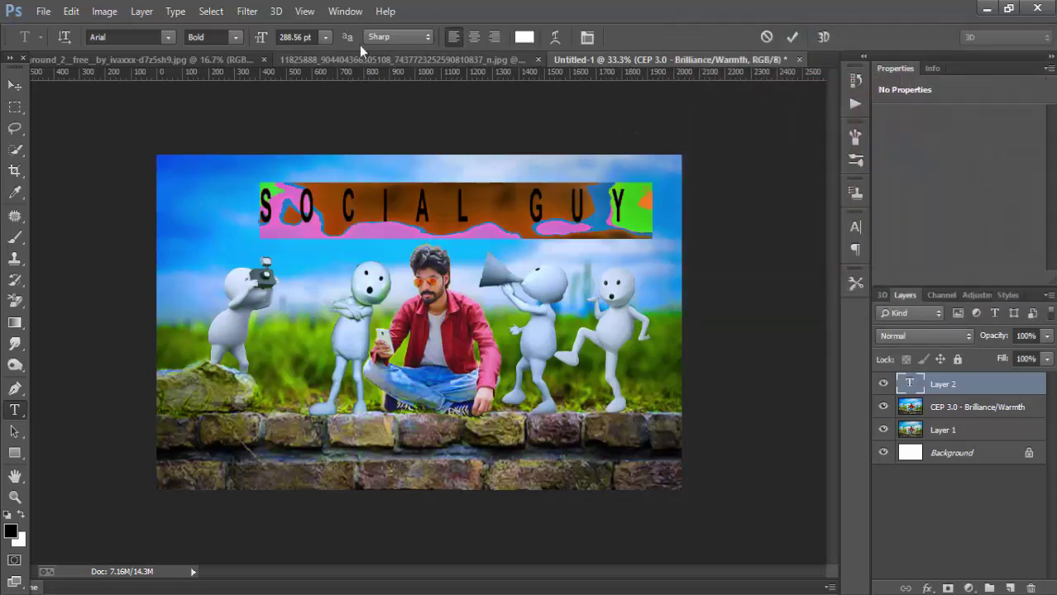
left_click(239, 37)
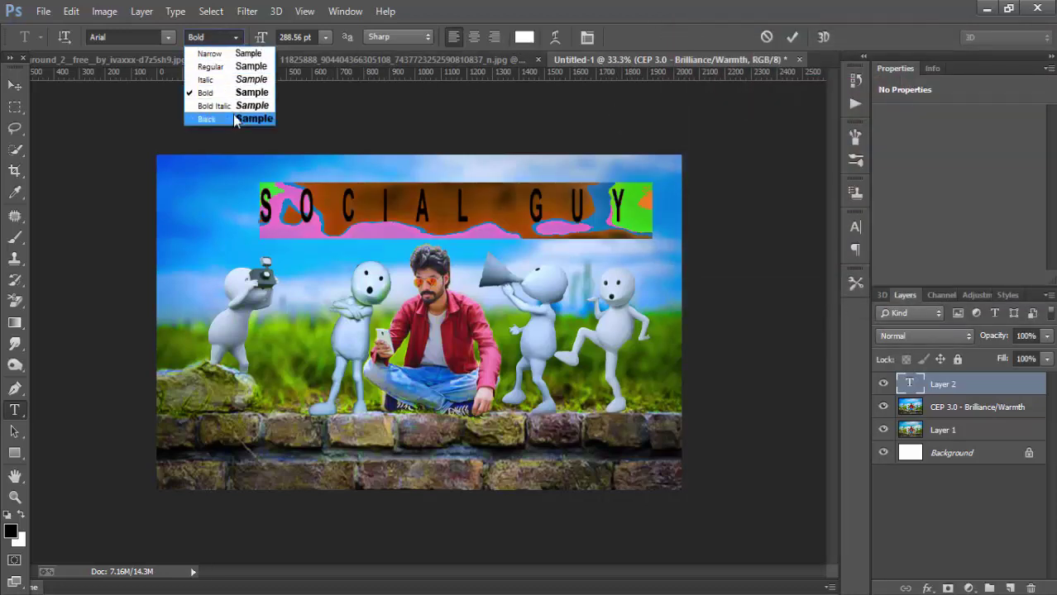
left_click(237, 118)
left_click(398, 195)
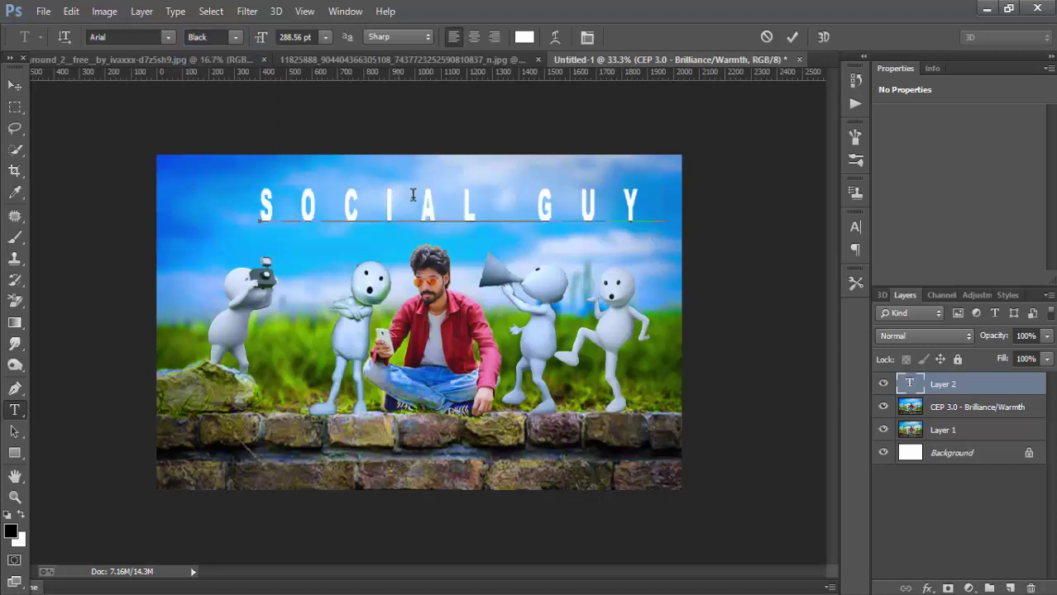
mouse_move(658, 179)
left_mouse_down()
mouse_move(663, 193)
mouse_move(599, 158)
mouse_move(196, 130)
left_mouse_up()
Set title tracking to 1020 and kerning to -50, reduce leading, widen the letters, and commit
left_click(855, 222)
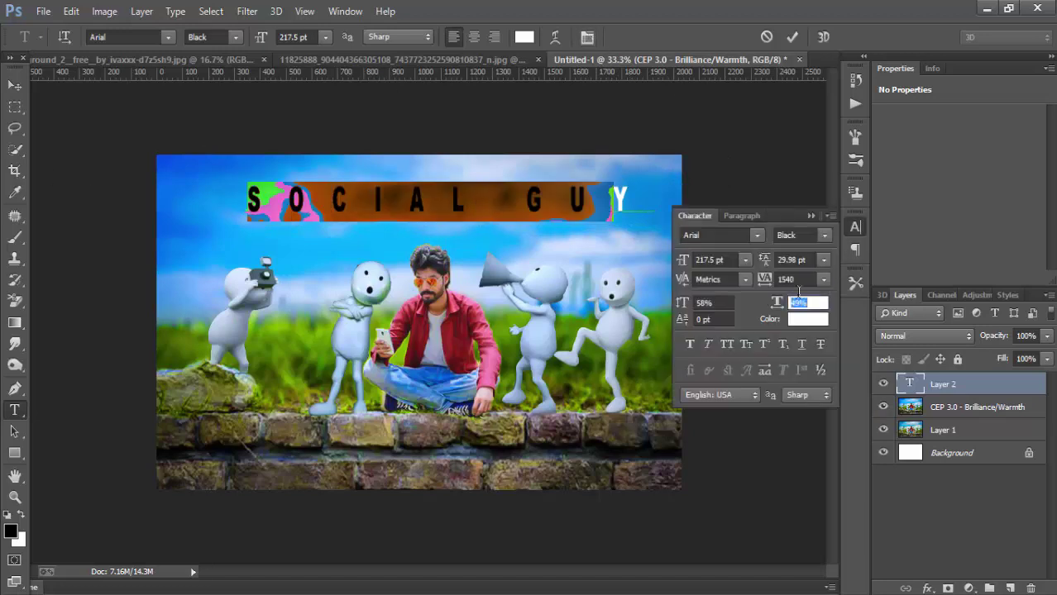
left_click_drag(771, 283, 758, 280)
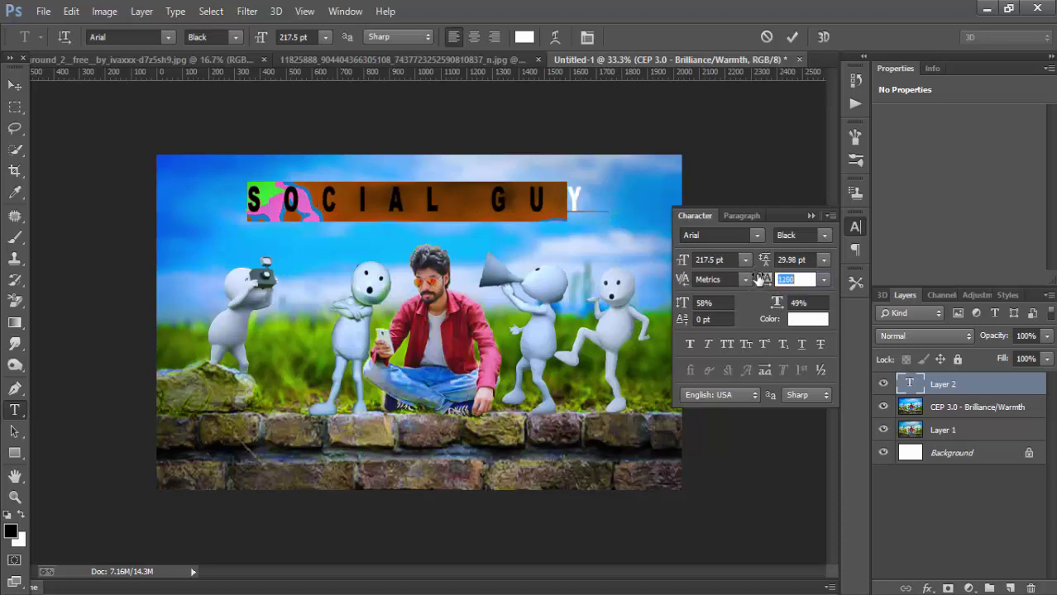
key("Tab")
left_click_drag(763, 279, 751, 279)
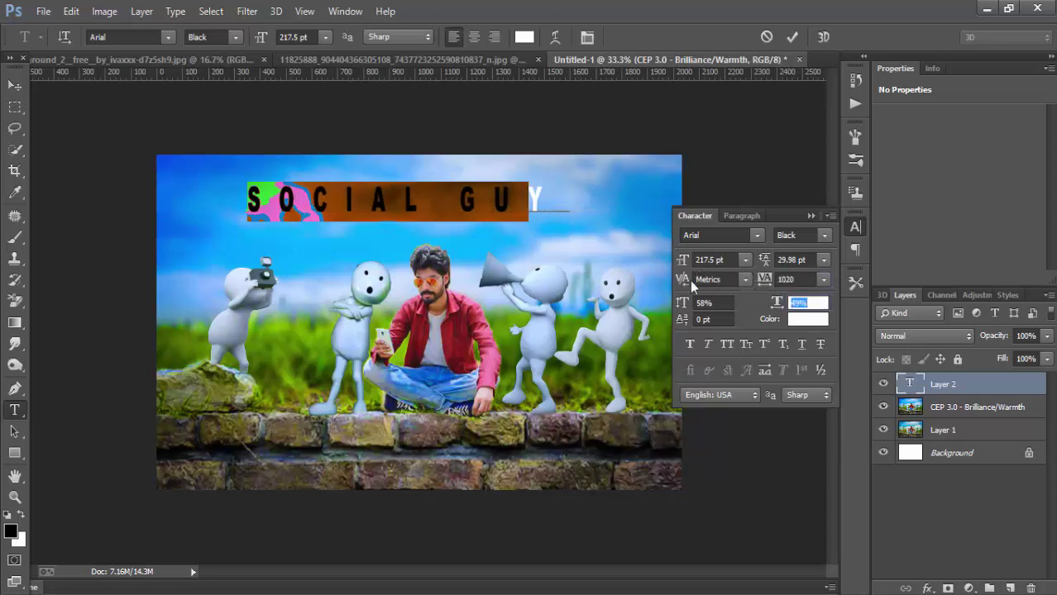
mouse_move(683, 279)
left_mouse_down()
mouse_move(698, 278)
mouse_move(675, 319)
left_mouse_up()
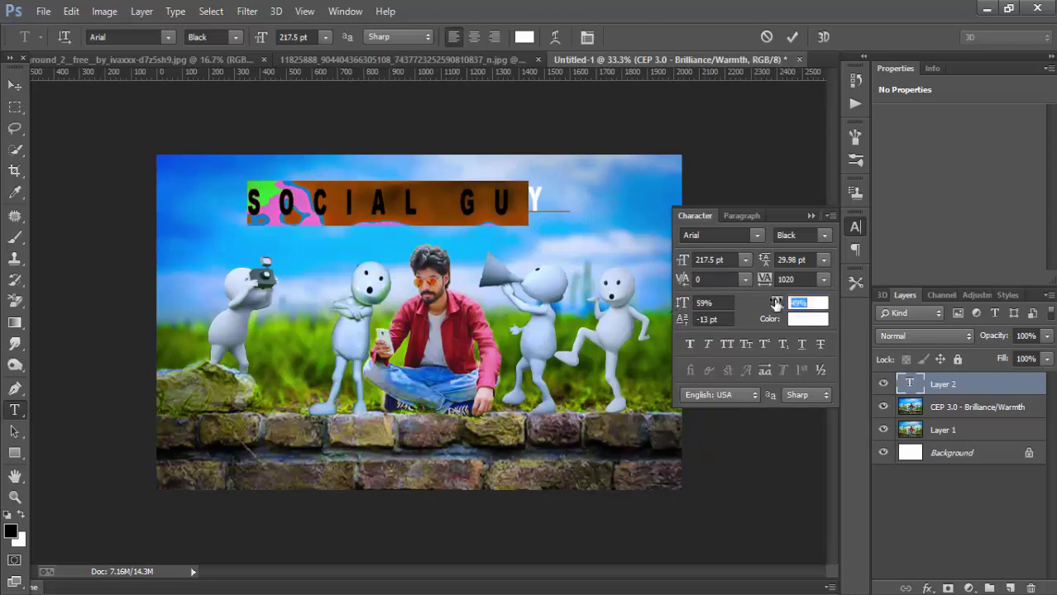
left_click_drag(775, 303, 775, 306)
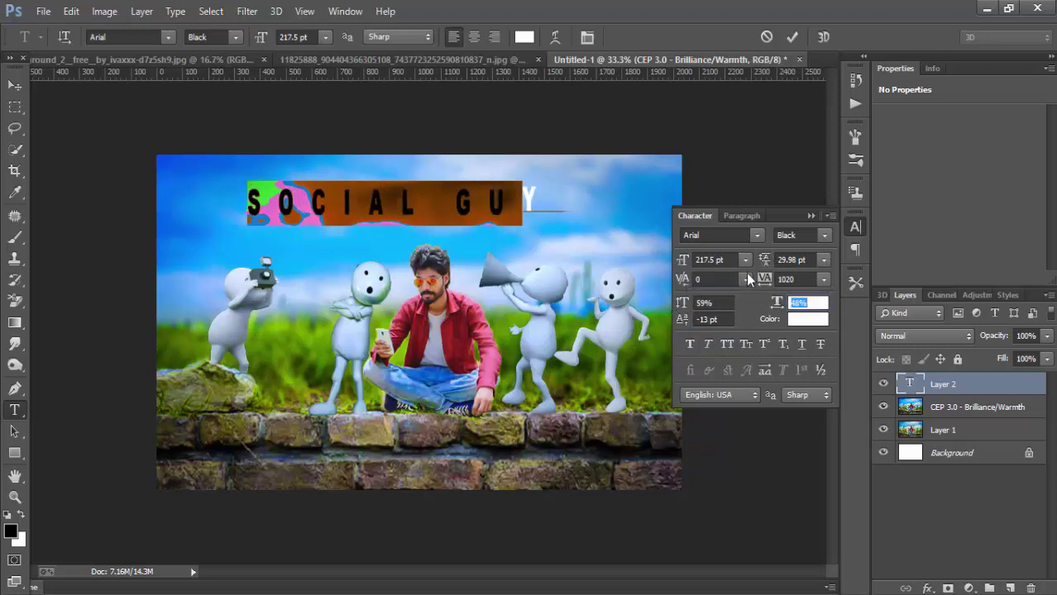
left_click_drag(763, 260, 754, 261)
left_click(810, 216)
left_click(560, 200)
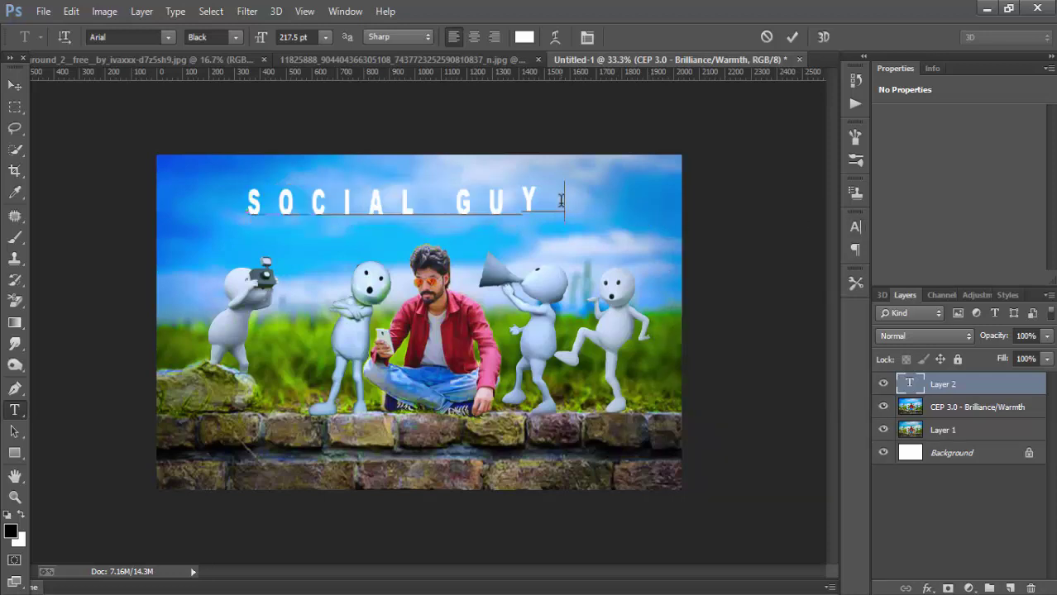
left_click_drag(565, 181, 616, 185)
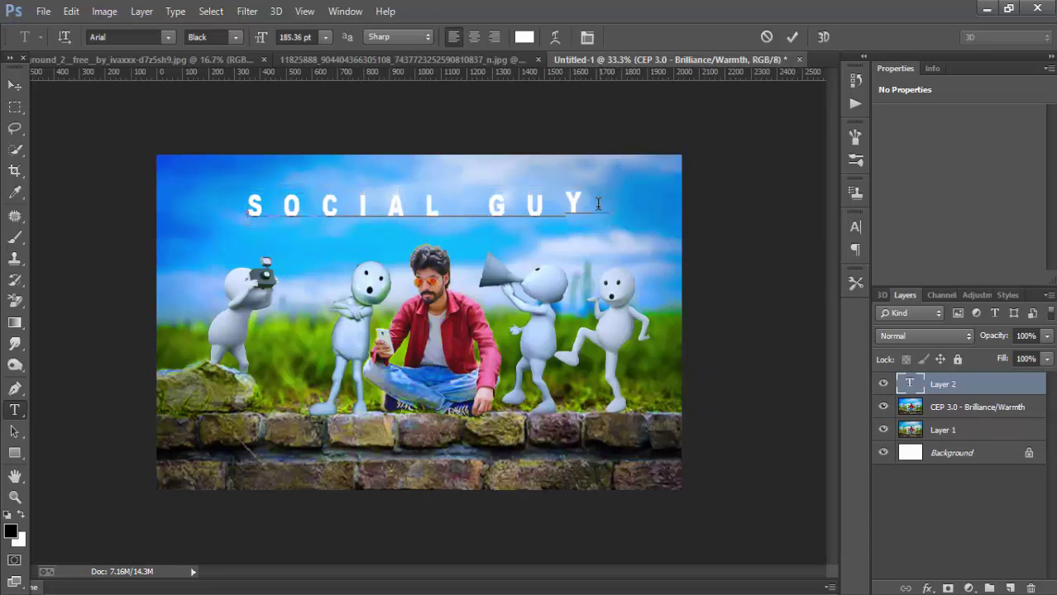
left_click(25, 93)
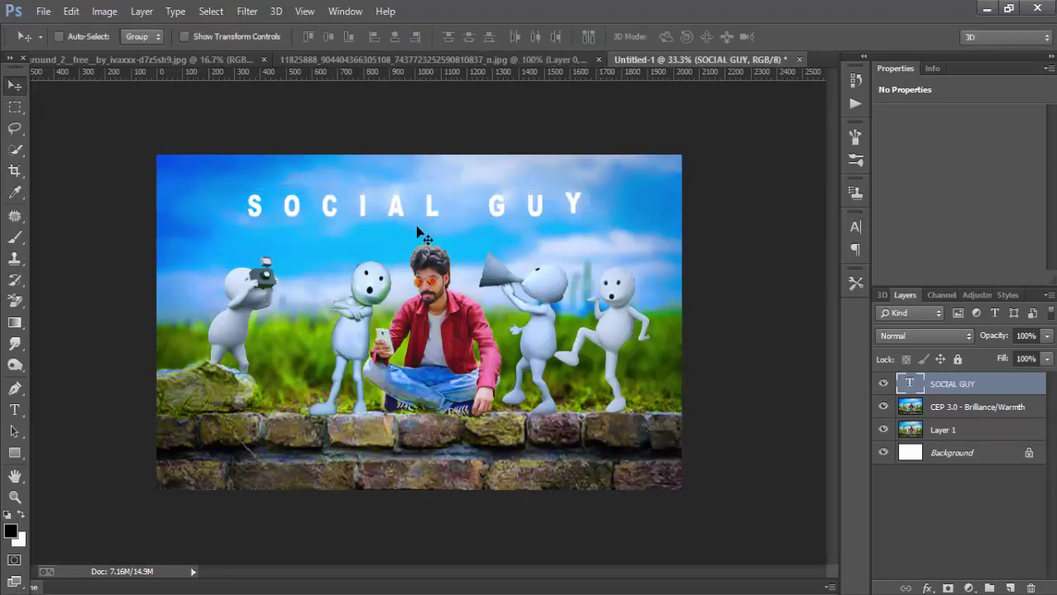
Retype the end of the title as uppercase 'UY'
double_click(909, 384)
left_click(594, 201)
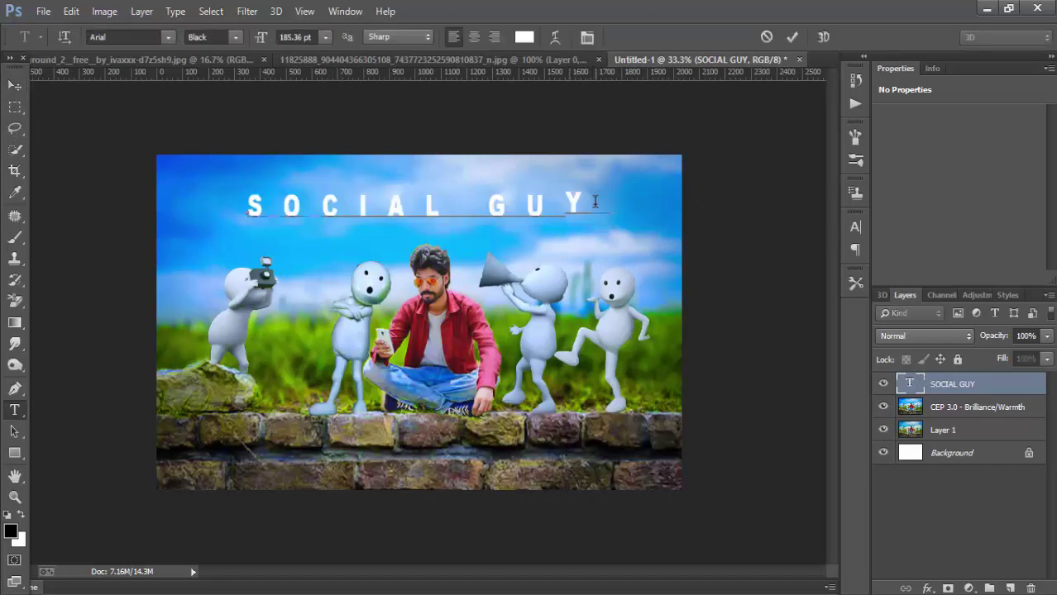
key("BackSpace")
type("y")
key("BackSpace")
type("U")
key("BackSpace")
key("BackSpace")
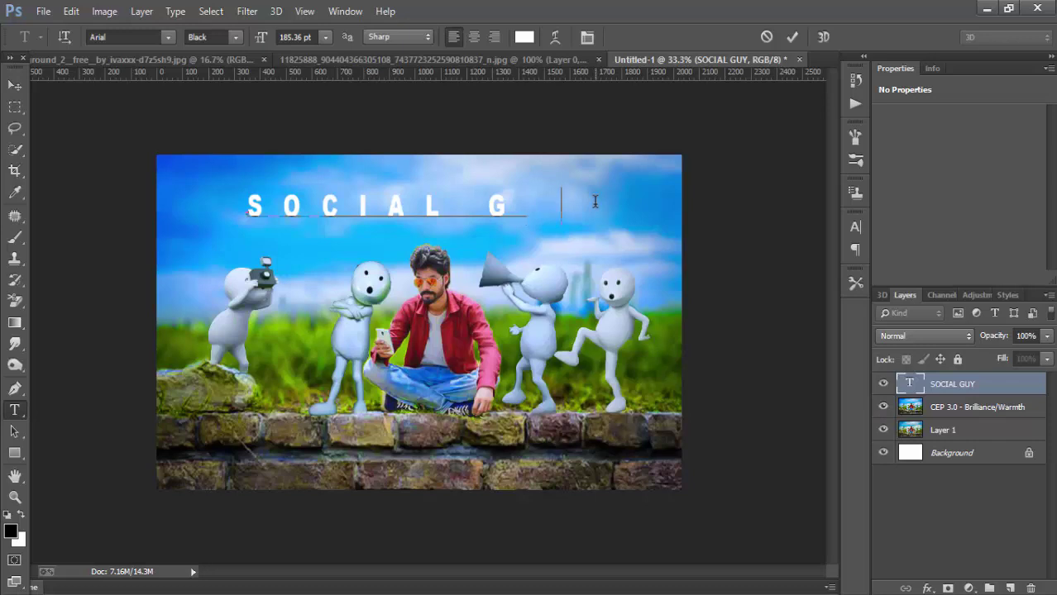
type("u")
key("BackSpace")
type("U")
type("Y")
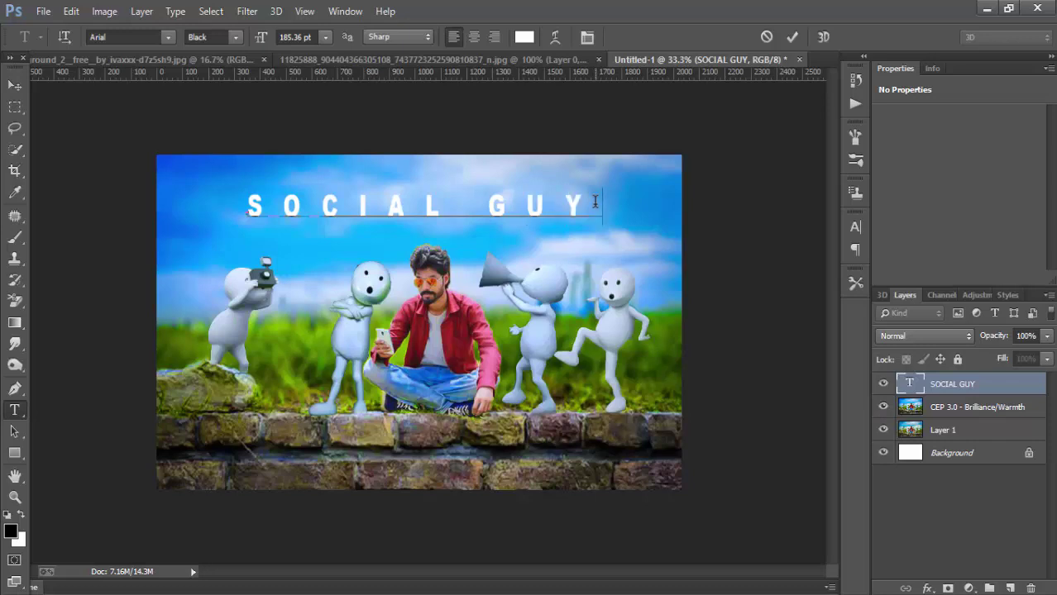
Delete the G from the title and commit so it reads 'SOCIAL UY'
left_click(510, 210)
key("Delete")
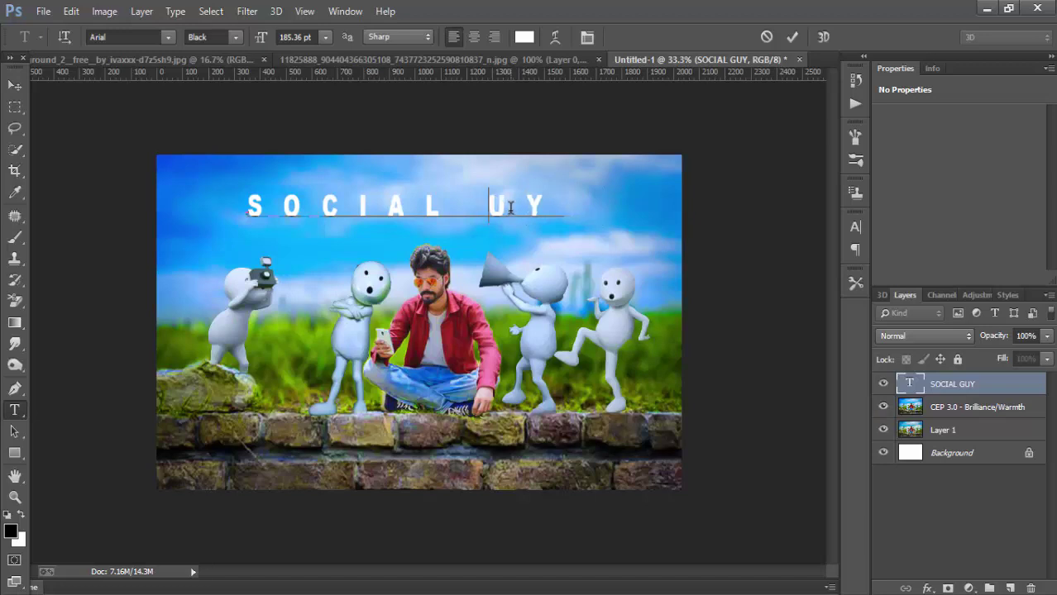
left_click(793, 35)
key("v")
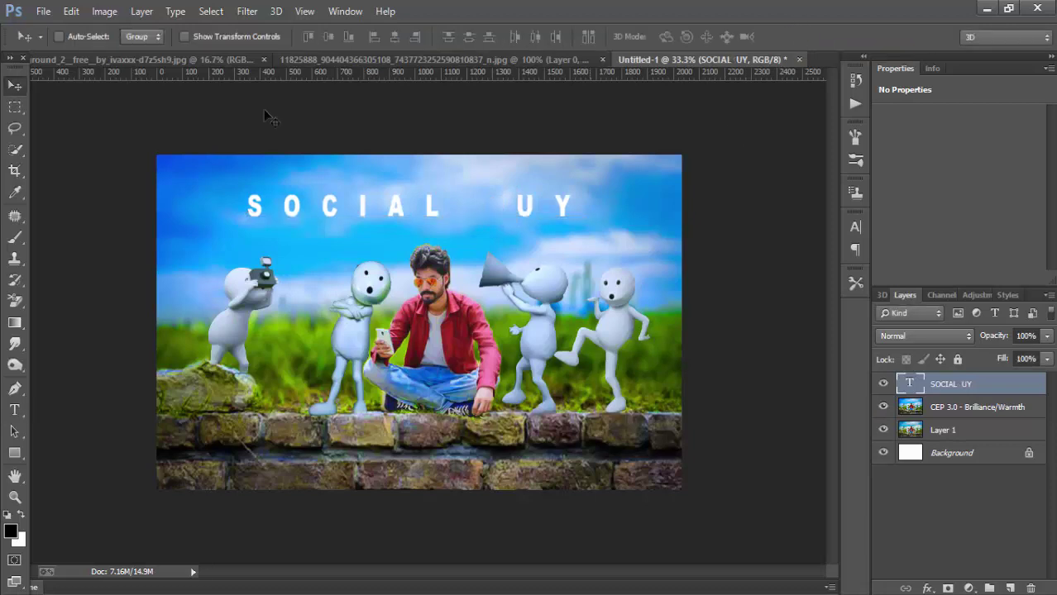
left_click(43, 11)
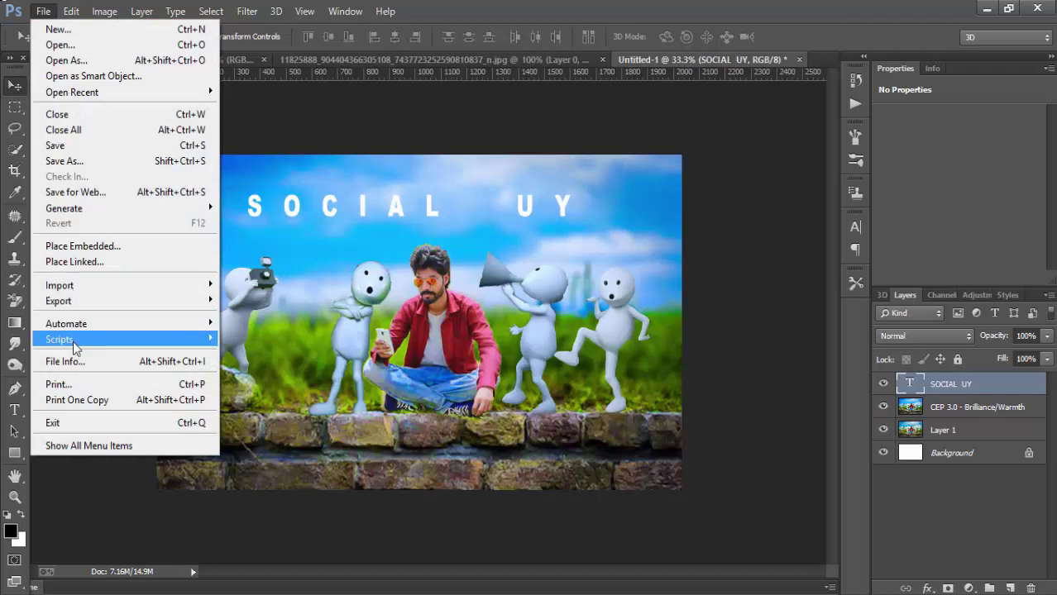
Place the Google image from the YOUTUBE (G:) drive, enlarged, over the title gap
left_click(99, 245)
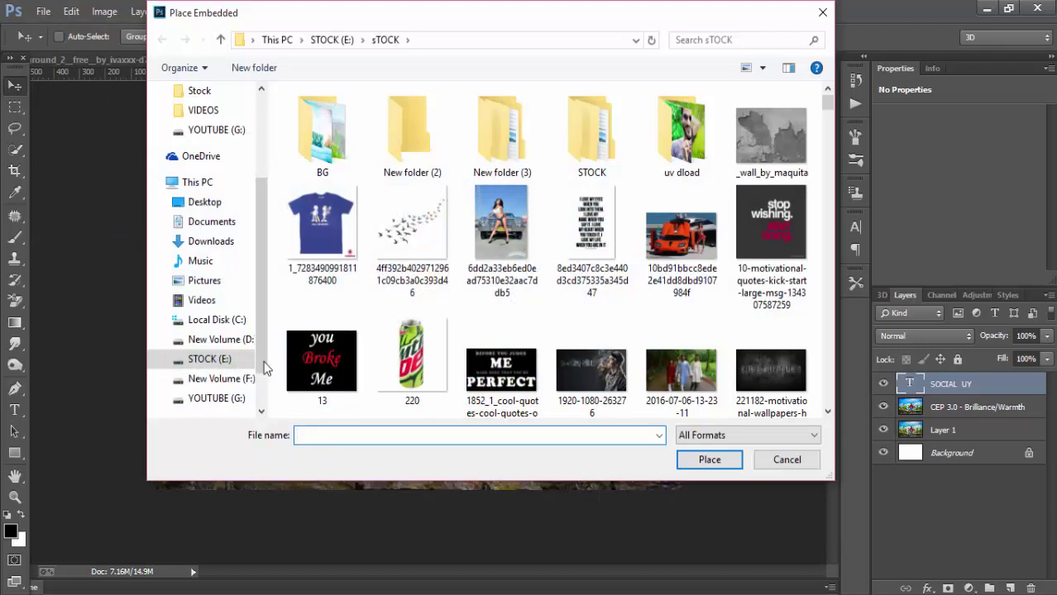
left_click(227, 399)
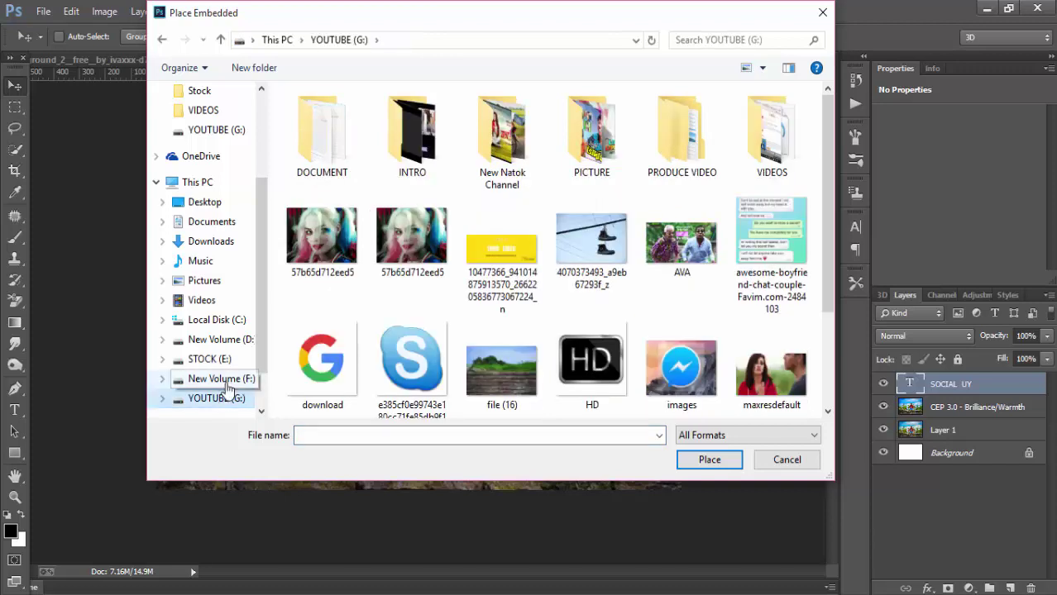
left_click(334, 375)
left_click(729, 460)
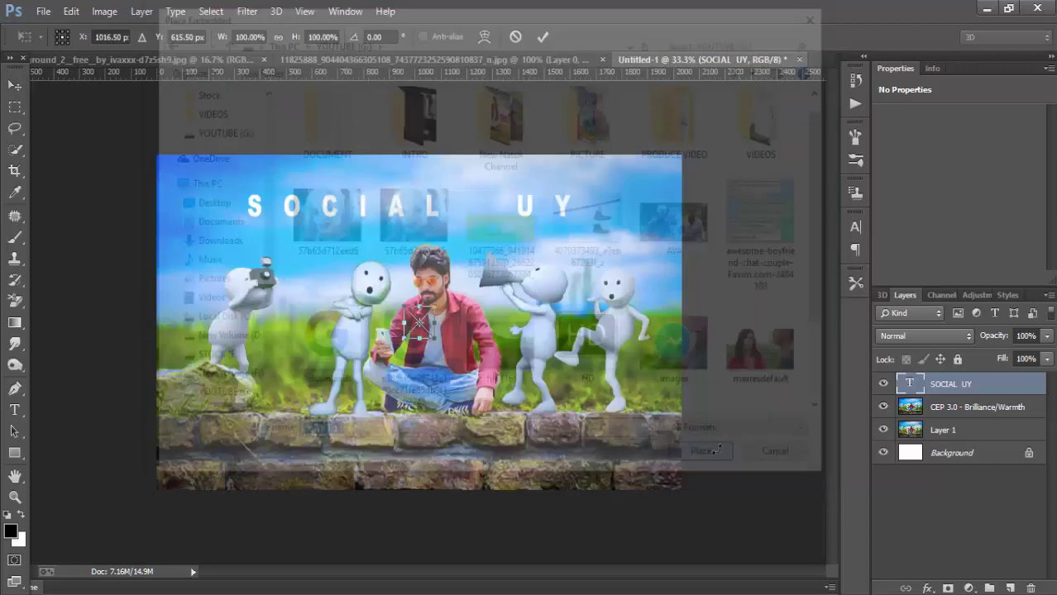
left_click_drag(434, 337, 456, 368)
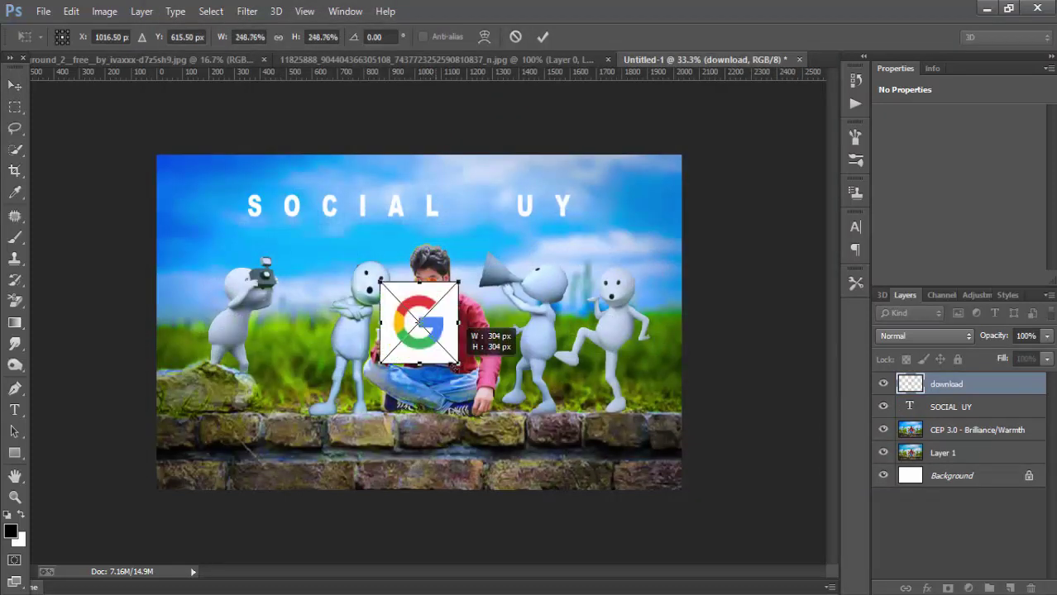
mouse_move(454, 296)
left_mouse_down()
mouse_move(518, 191)
mouse_move(503, 197)
left_mouse_up()
right_click(489, 206)
left_click(506, 215)
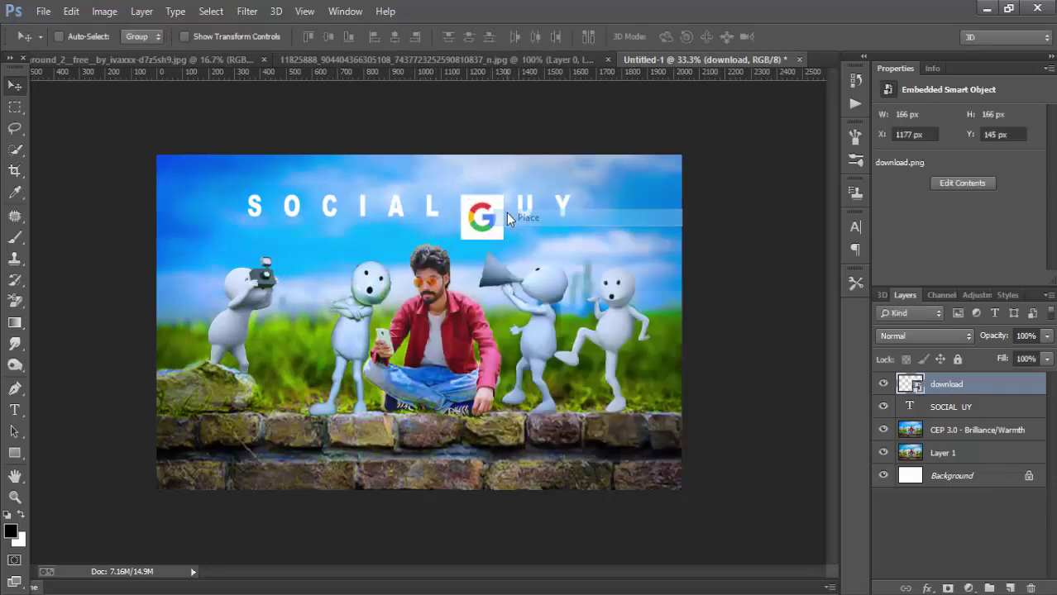
Rasterize the Google layer and delete its white background with the Magic Wand
left_click(15, 149)
left_click(57, 159)
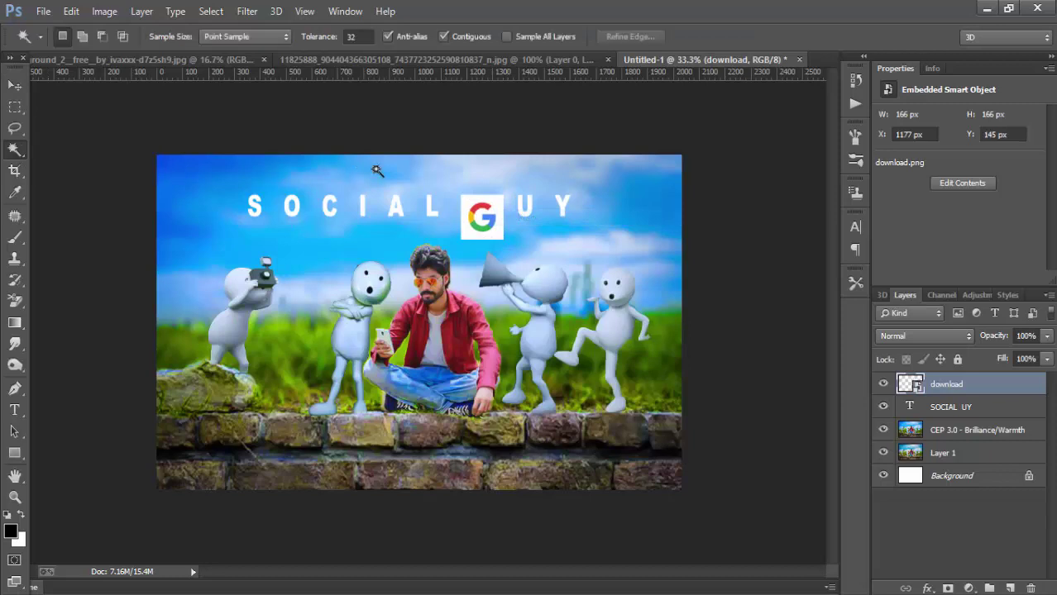
left_click(470, 207)
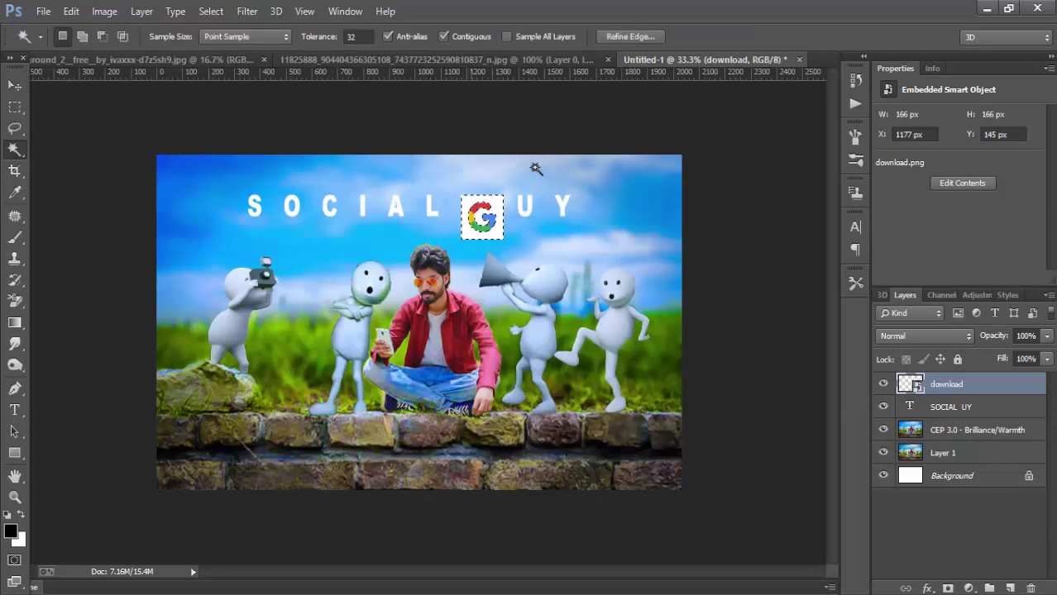
right_click(962, 378)
left_click(724, 247)
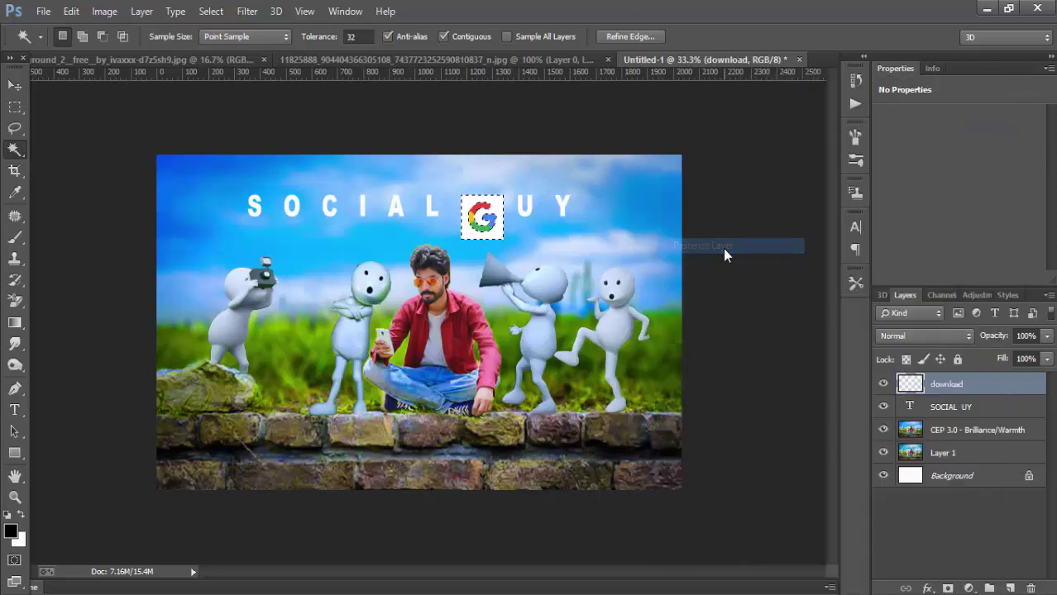
key("Delete")
key("ctrl+d")
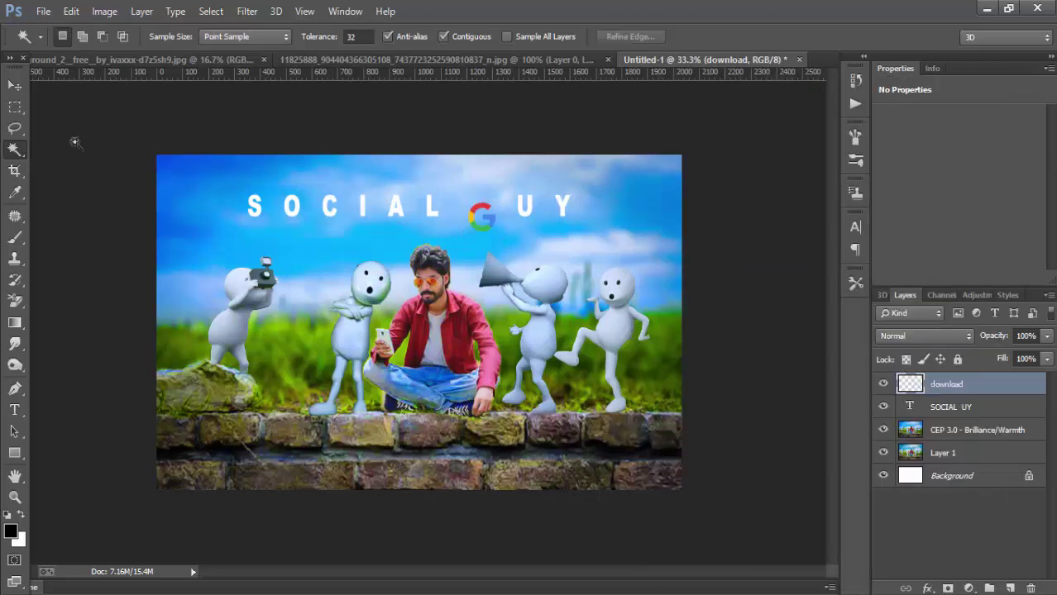
Nudge the Google logo upward and shrink it to about 83% to fit the gap
left_click(15, 86)
left_click(185, 37)
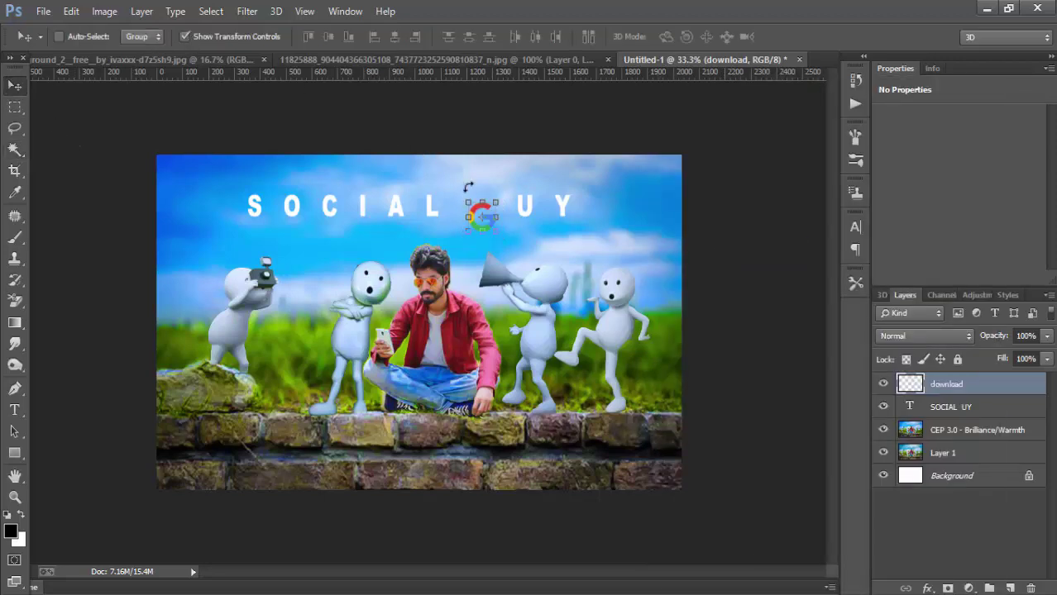
left_click(186, 36)
left_click_drag(497, 235, 497, 229)
key("shift+Up")
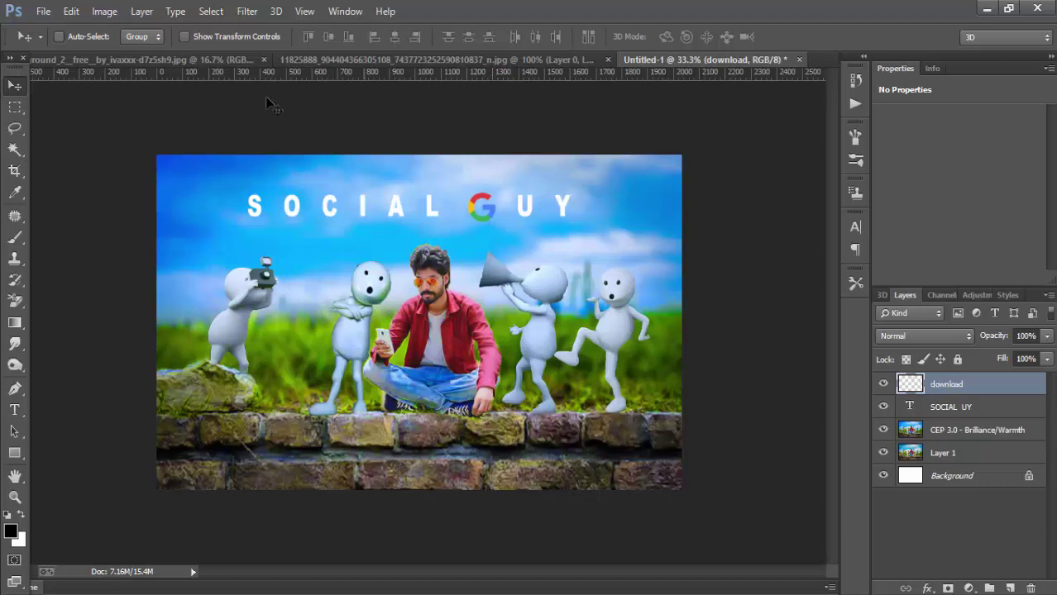
left_click(184, 37)
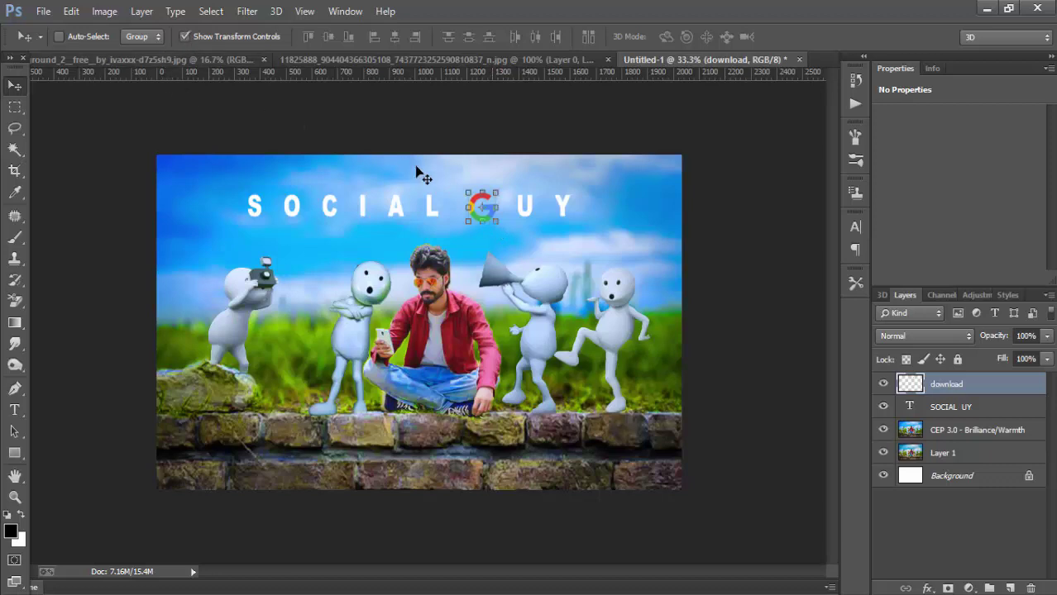
left_click(498, 190)
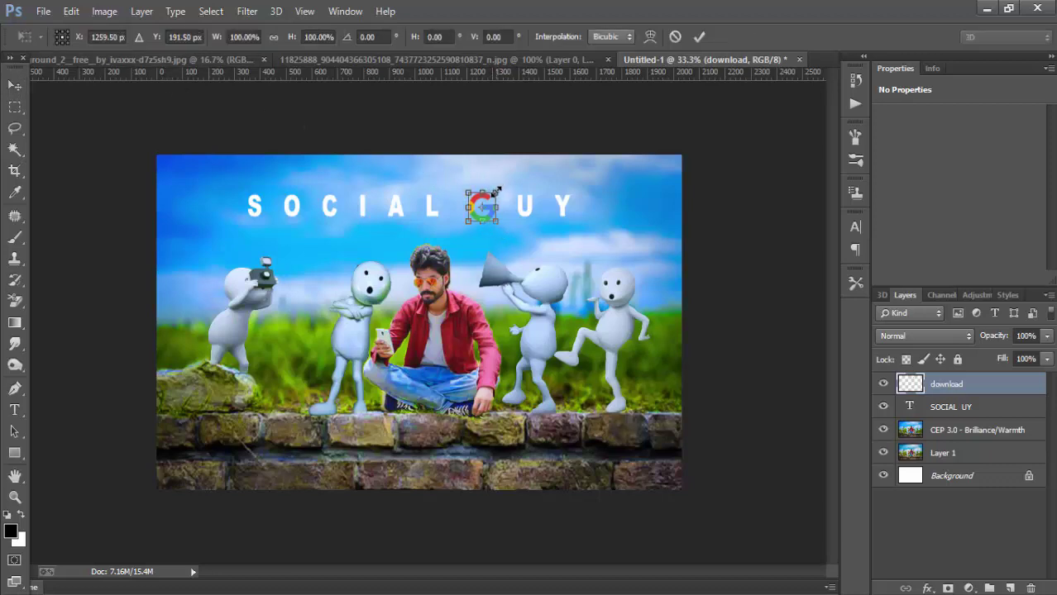
left_click_drag(497, 190, 494, 195)
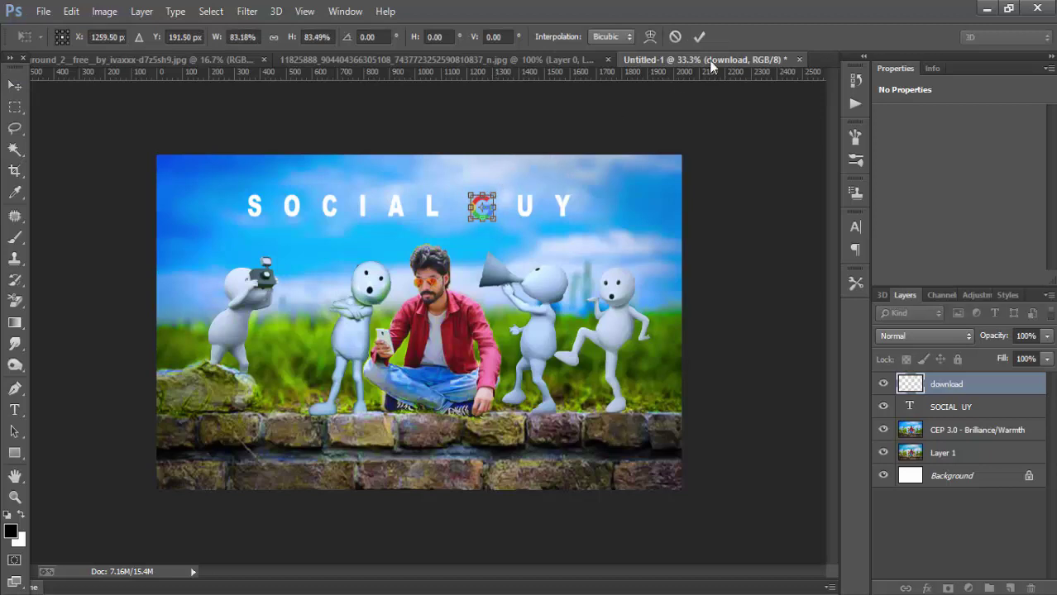
left_click(699, 37)
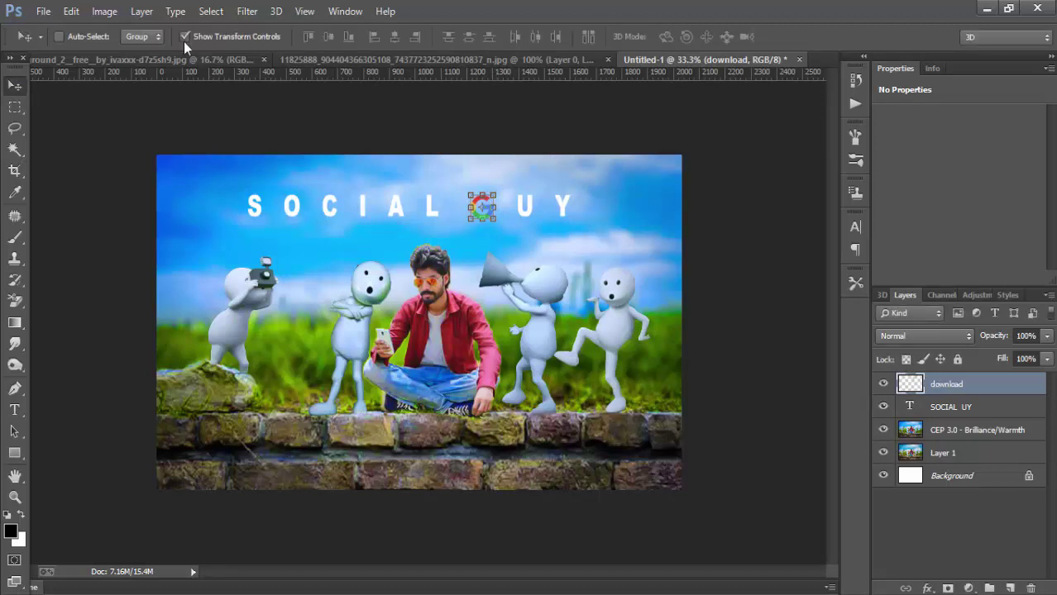
left_click(184, 41)
Place WhatsApp.png from the STOCK (E:) PNGS folder as an embedded image
left_click(43, 11)
left_click(115, 246)
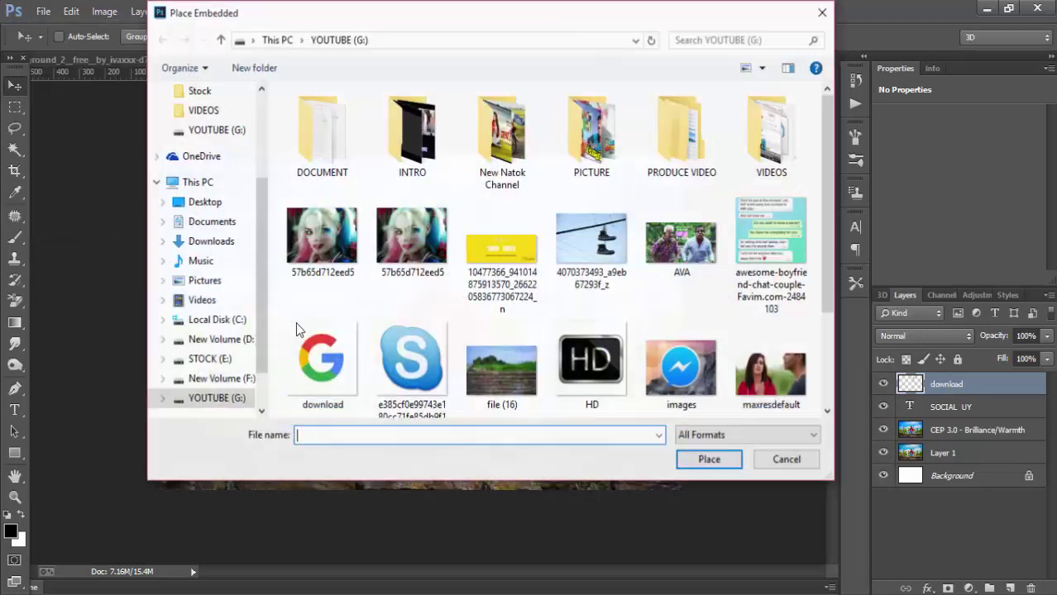
left_click(228, 363)
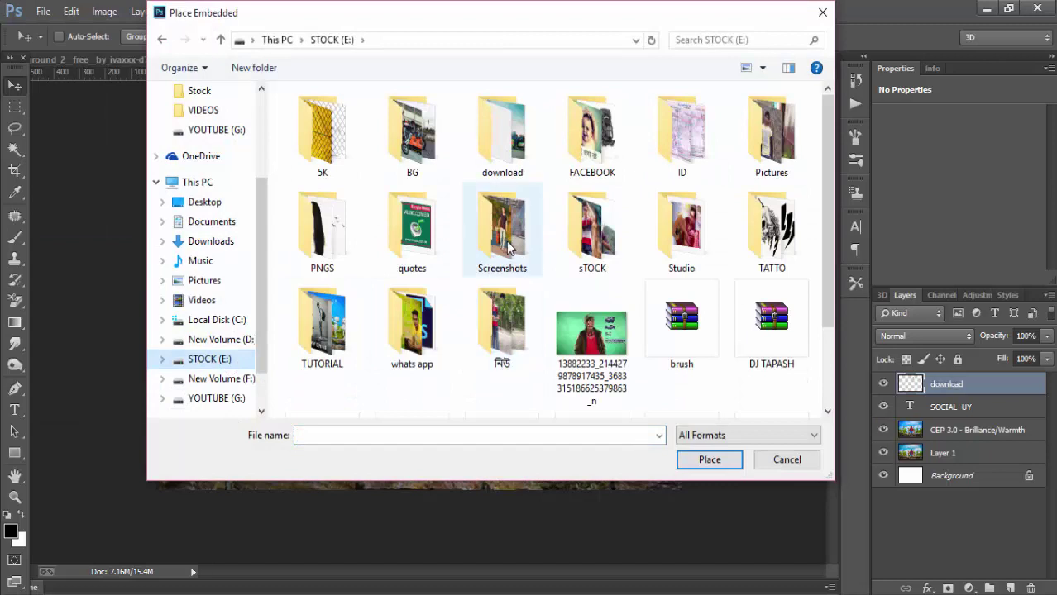
double_click(316, 252)
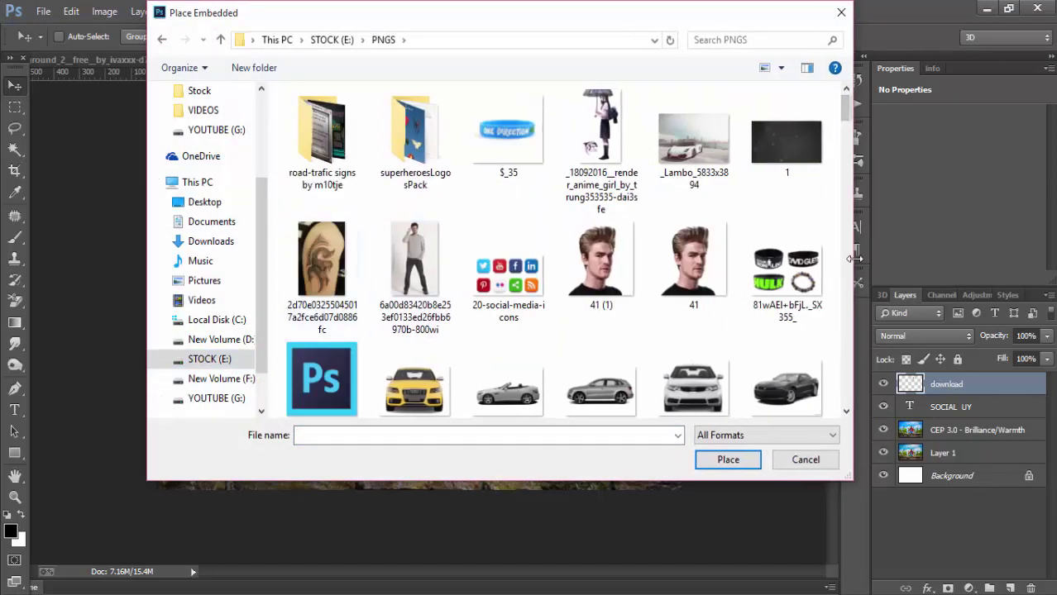
left_click_drag(848, 114, 862, 394)
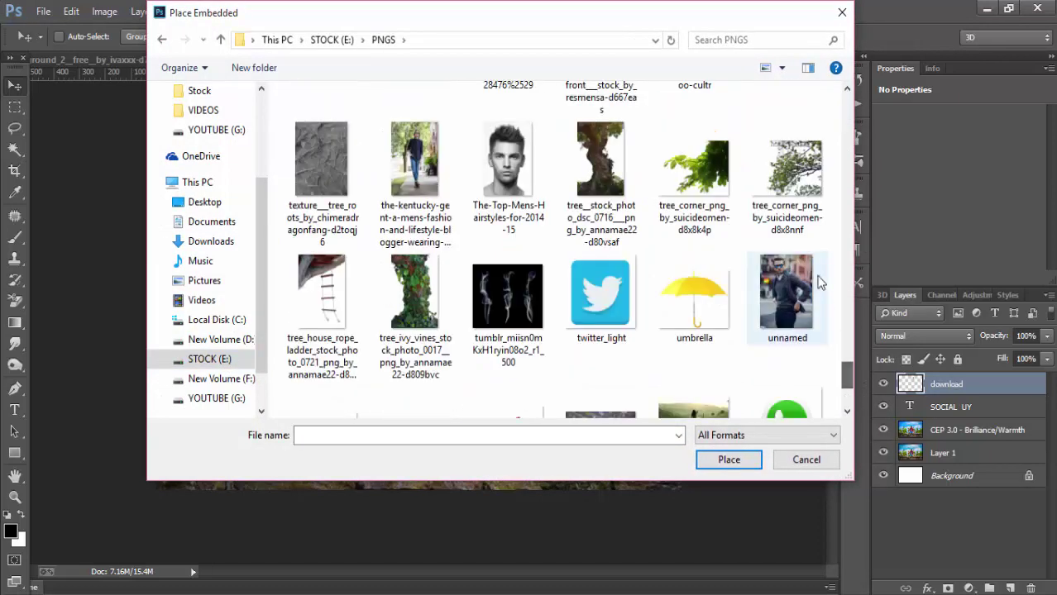
left_click(786, 409)
left_click(728, 459)
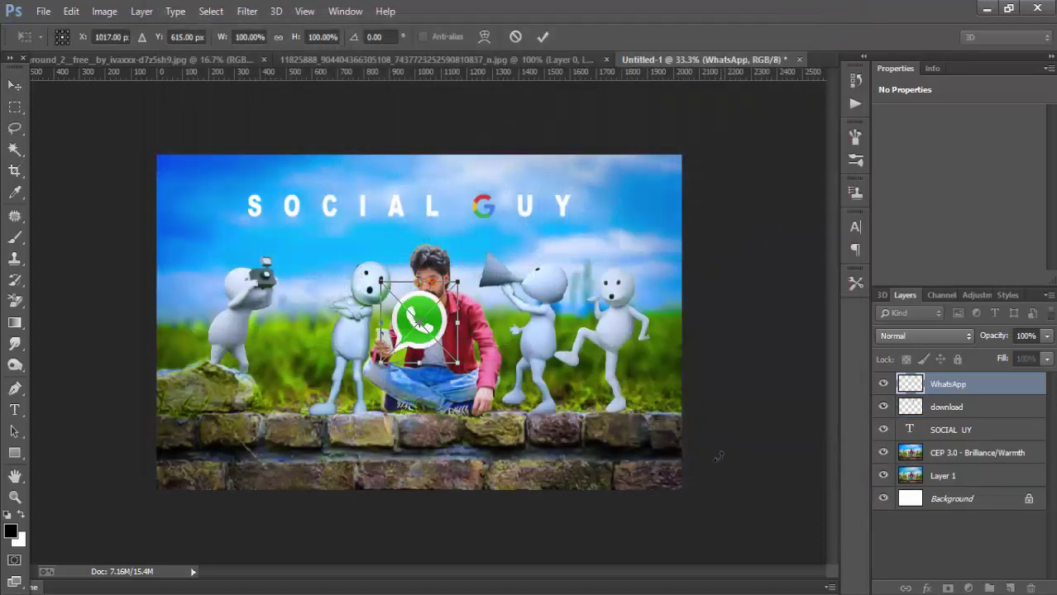
Scale the WhatsApp logo to about 51% over the O in SOCIAL, nudged slightly left
mouse_move(434, 351)
left_mouse_down()
mouse_move(330, 223)
mouse_move(324, 236)
mouse_move(311, 232)
left_mouse_up()
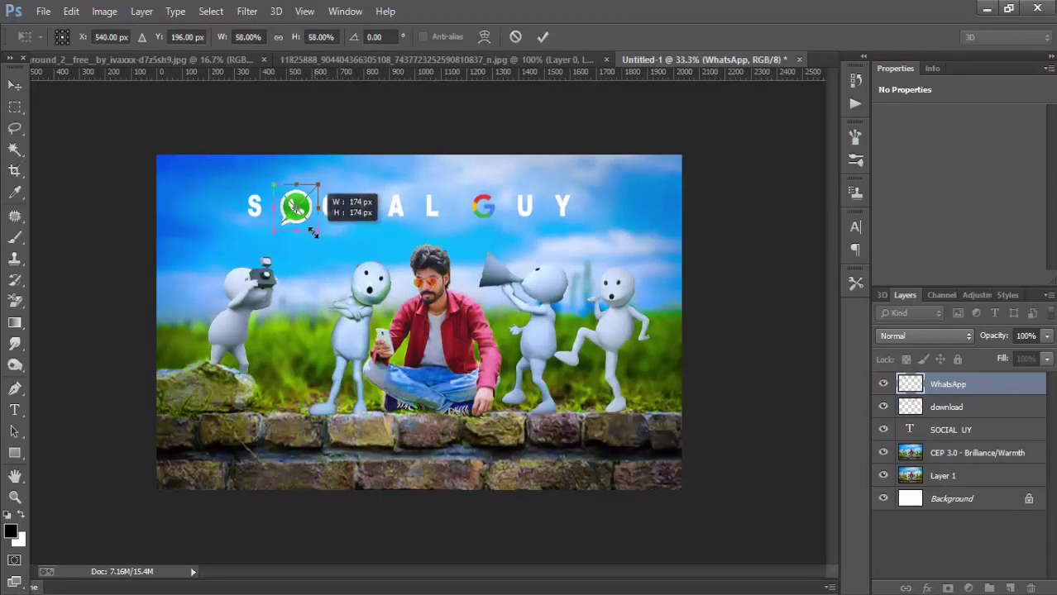
left_click(542, 36)
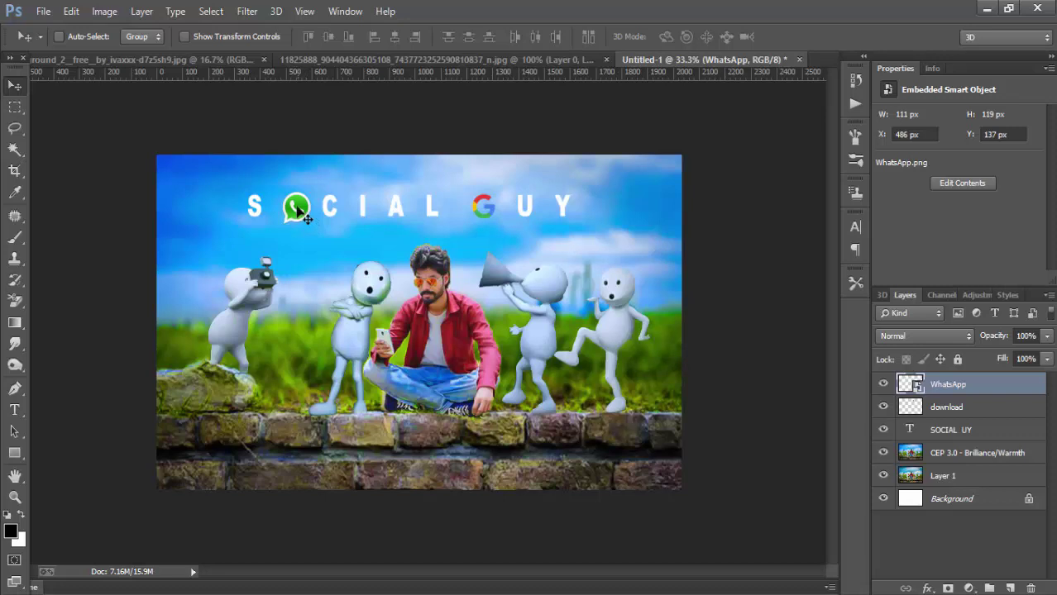
key("Left")
key("Left")
key("Left")
key("Left")
key("Left")
key("Left")
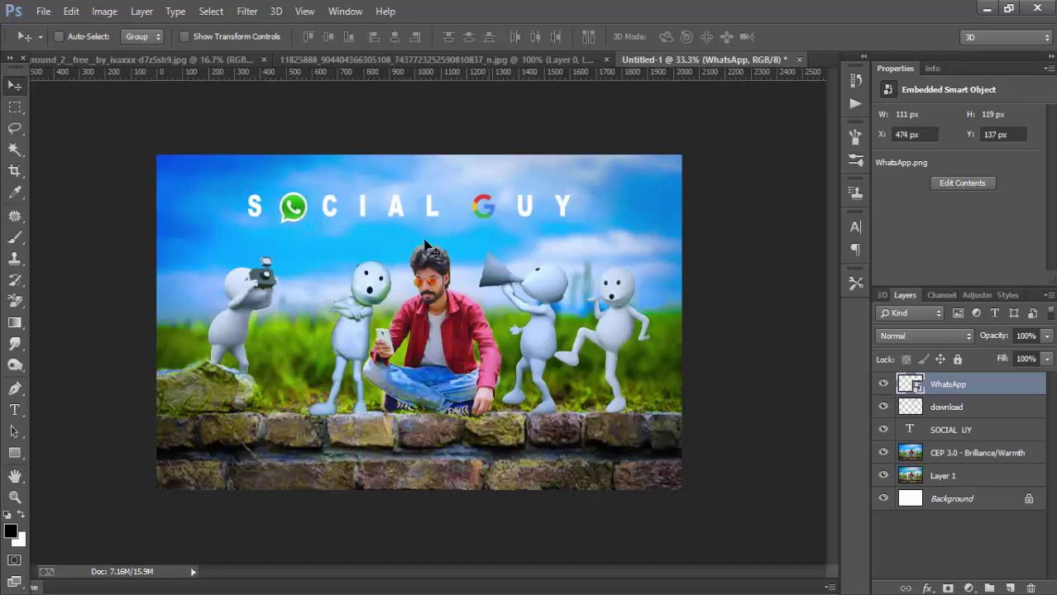
Merge the WhatsApp, download and SOCIAL UY layers into one, with Smooth anti-aliasing
left_click(982, 413, "ctrl")
left_click(989, 430, "ctrl")
right_click(989, 430)
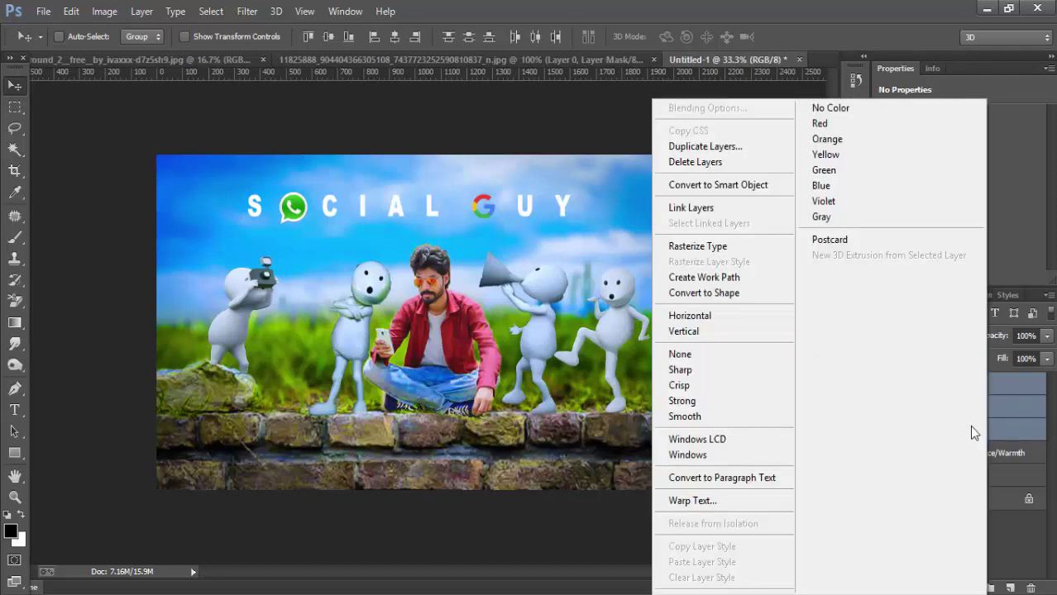
left_click(716, 418)
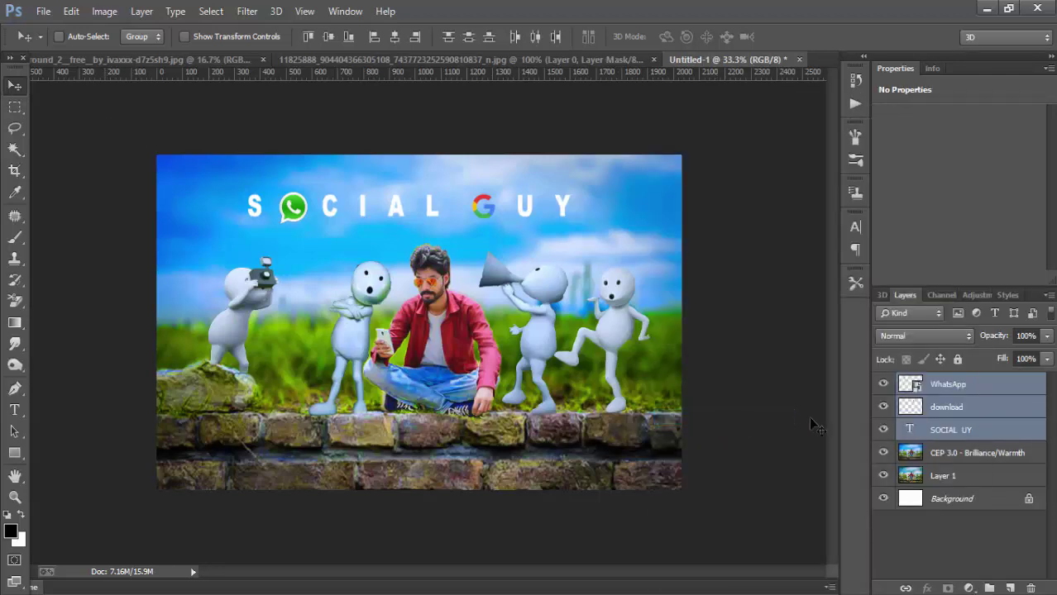
right_click(934, 401)
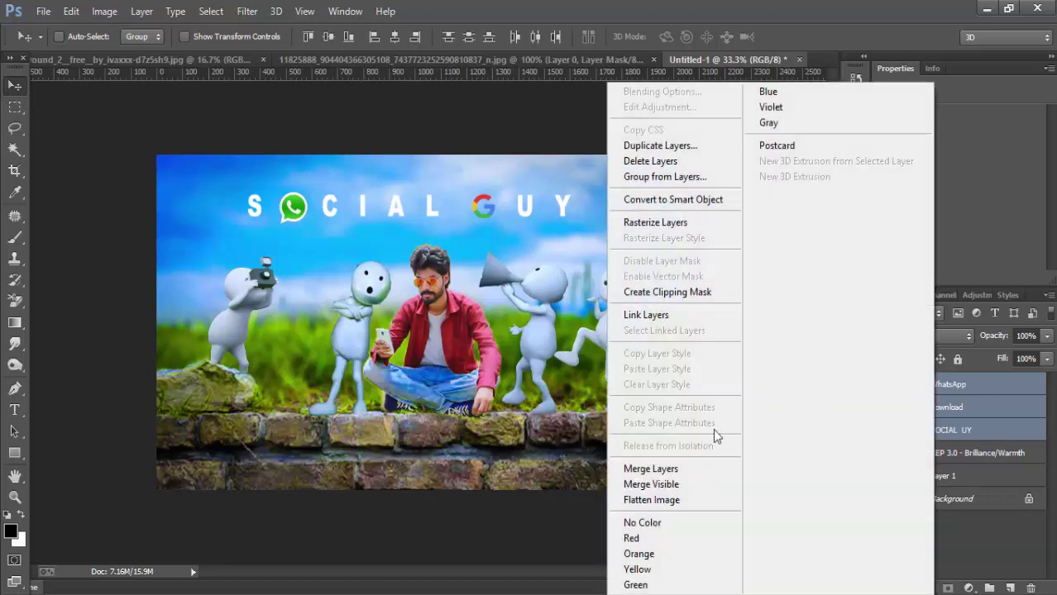
left_click(697, 469)
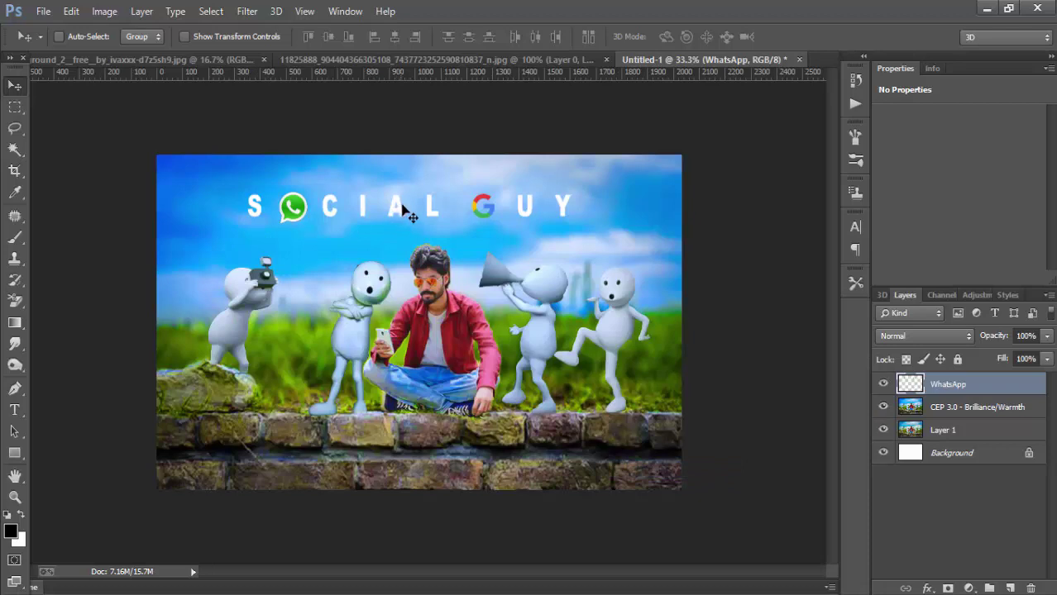
Shift the merged title up and right, then merge it into the CEP 3.0 graded layer
left_click_drag(402, 209, 414, 194)
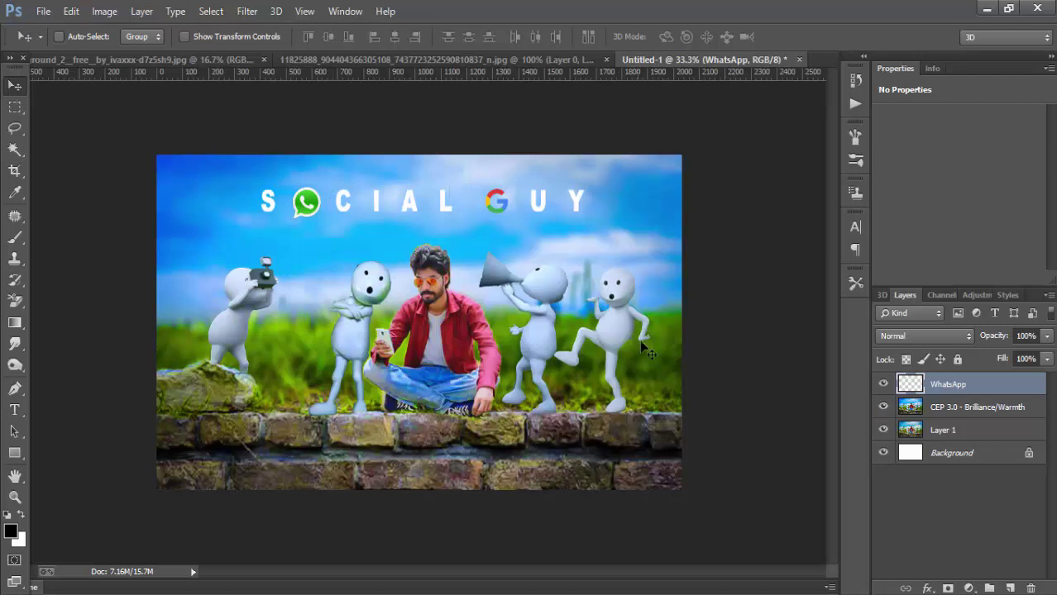
left_click(974, 406, "ctrl")
right_click(974, 407)
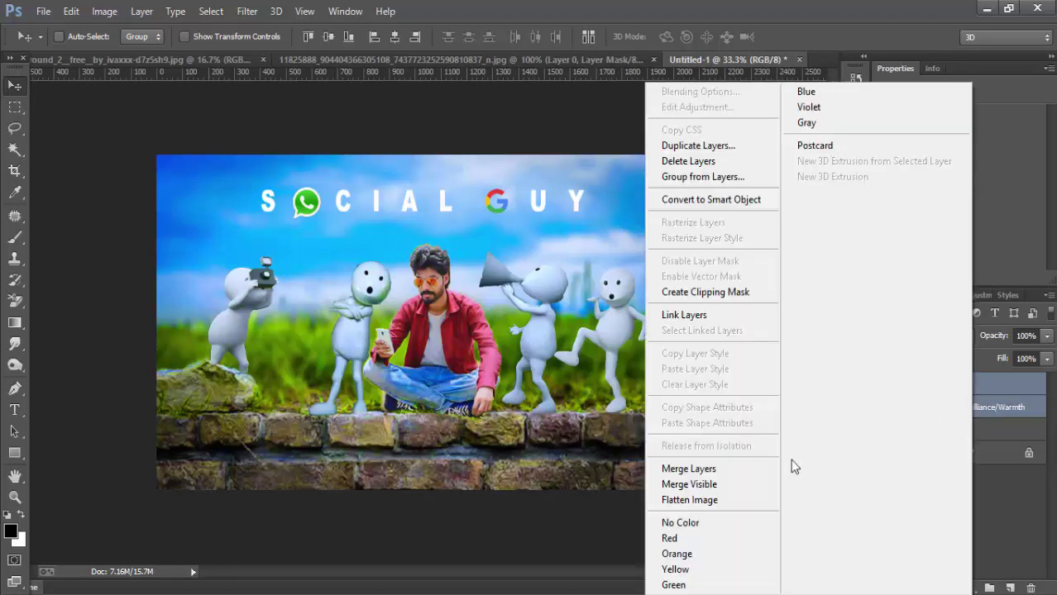
left_click(737, 470)
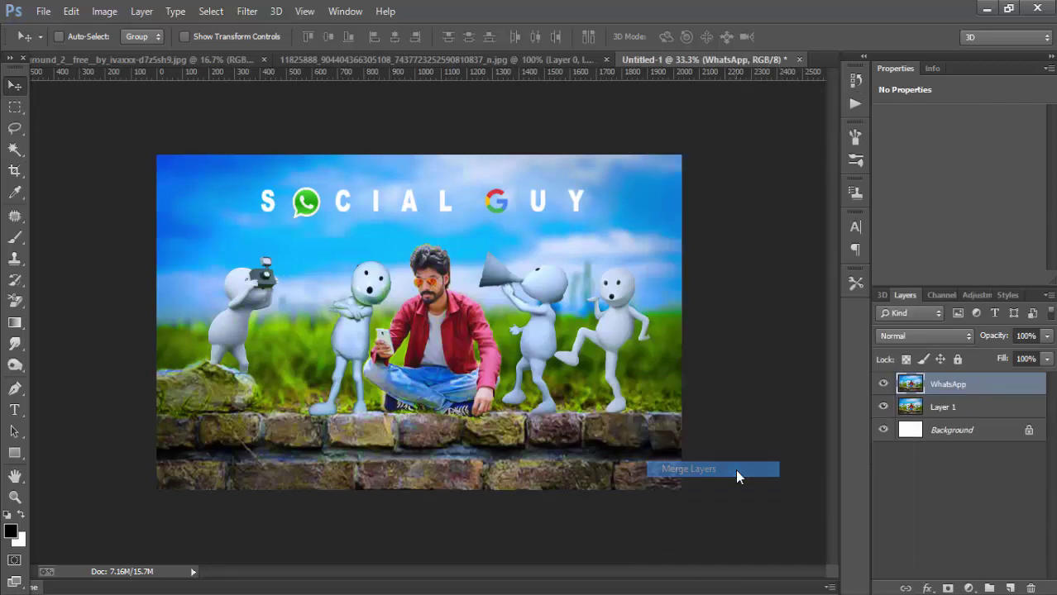
left_click(244, 20)
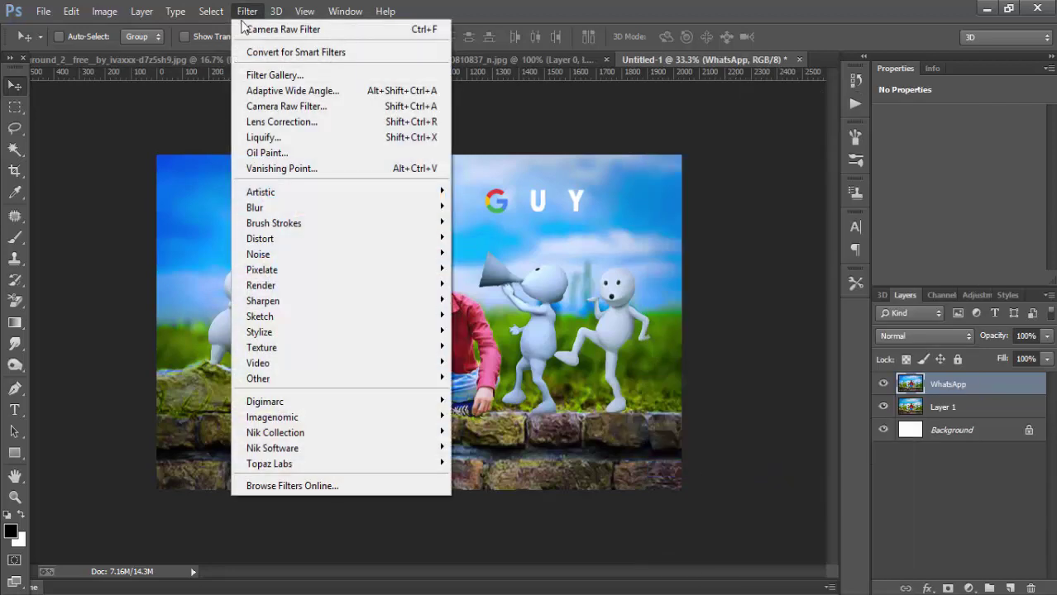
Apply a Camera Raw Filter with Clarity +5, Blacks +8, Whites -4 and sharpening Amount 33
left_click(262, 105)
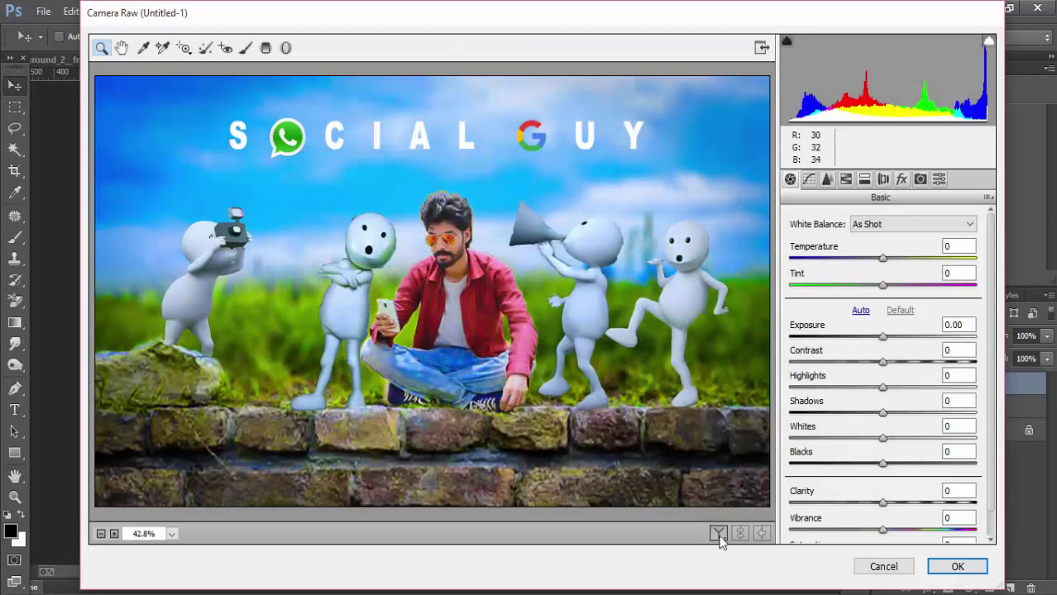
mouse_move(883, 502)
left_mouse_down()
mouse_move(897, 501)
mouse_move(887, 502)
left_mouse_up()
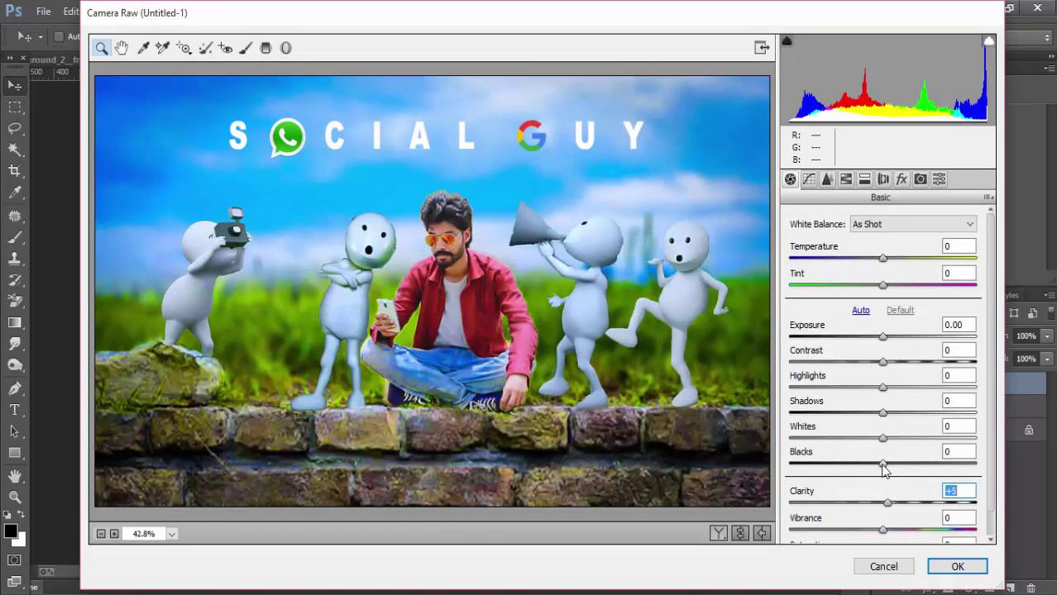
mouse_move(883, 464)
left_mouse_down()
mouse_move(901, 469)
mouse_move(856, 470)
mouse_move(892, 475)
left_mouse_up()
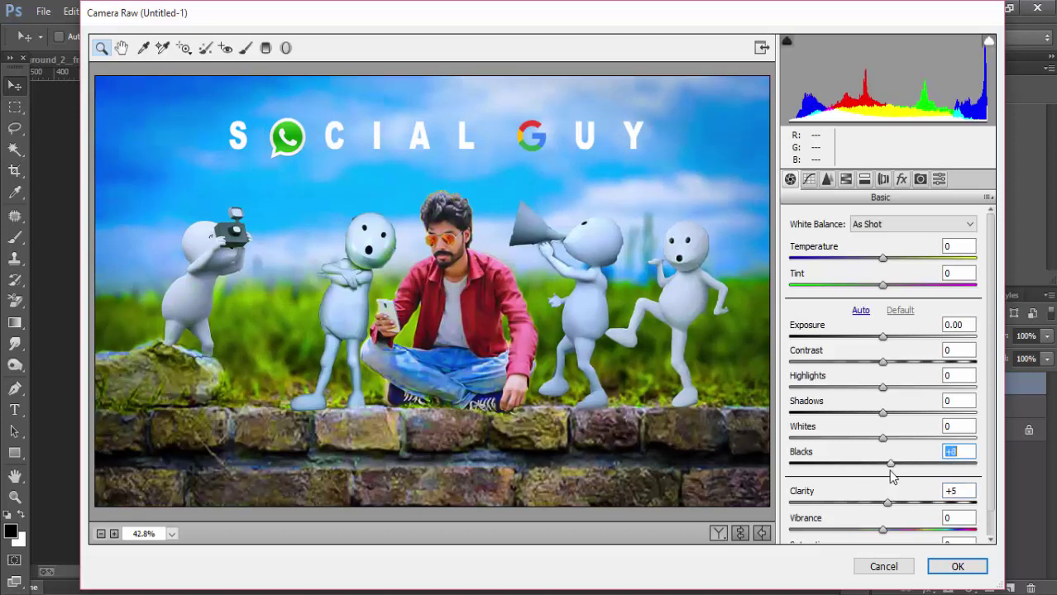
mouse_move(882, 439)
left_mouse_down()
mouse_move(866, 440)
mouse_move(896, 419)
mouse_move(865, 427)
mouse_move(875, 429)
left_mouse_up()
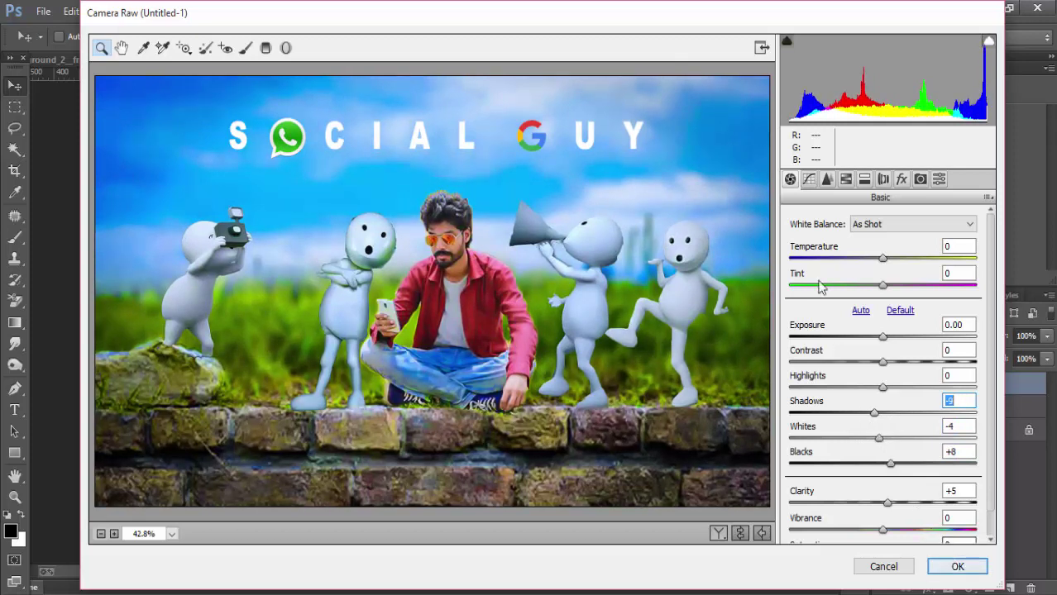
left_click(827, 179)
mouse_move(820, 246)
left_mouse_down()
mouse_move(796, 245)
mouse_move(844, 255)
left_mouse_up()
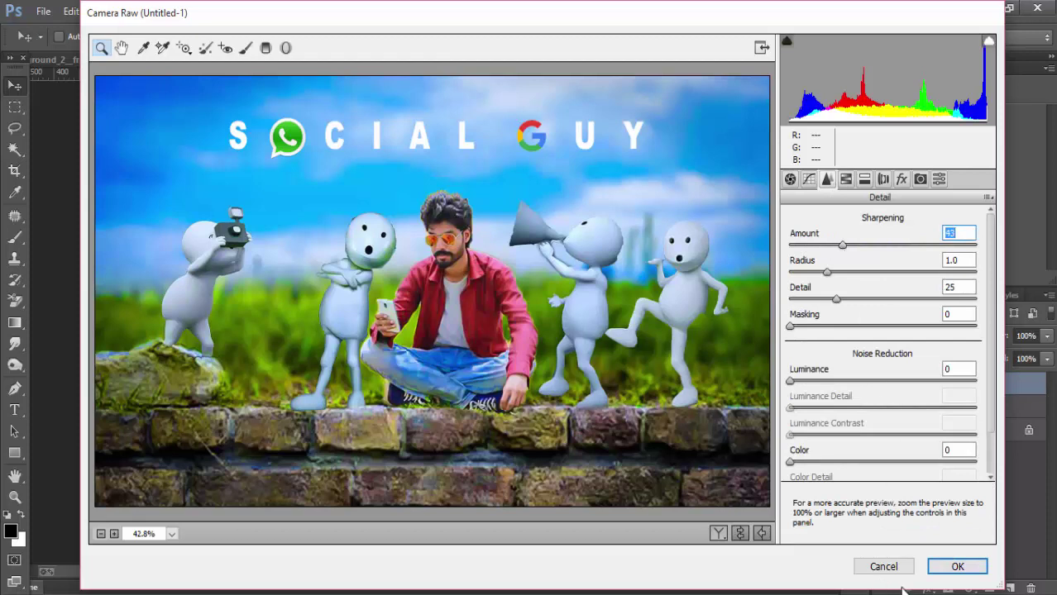
left_click(951, 566)
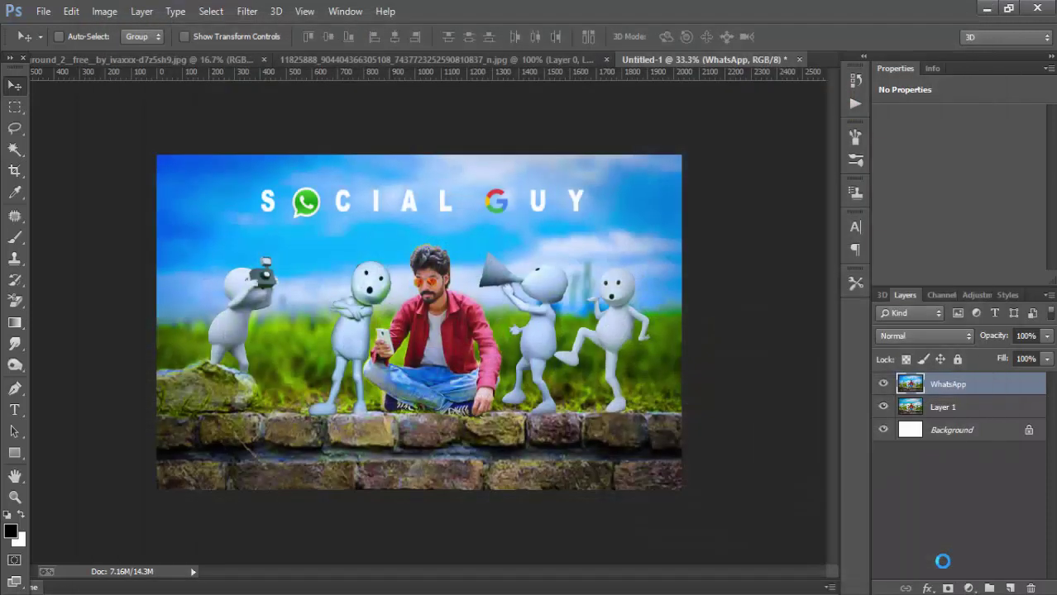
Save the composite as JPEG Untitled-1 on STOCK (E:) at quality 8 (High)
left_click(43, 10)
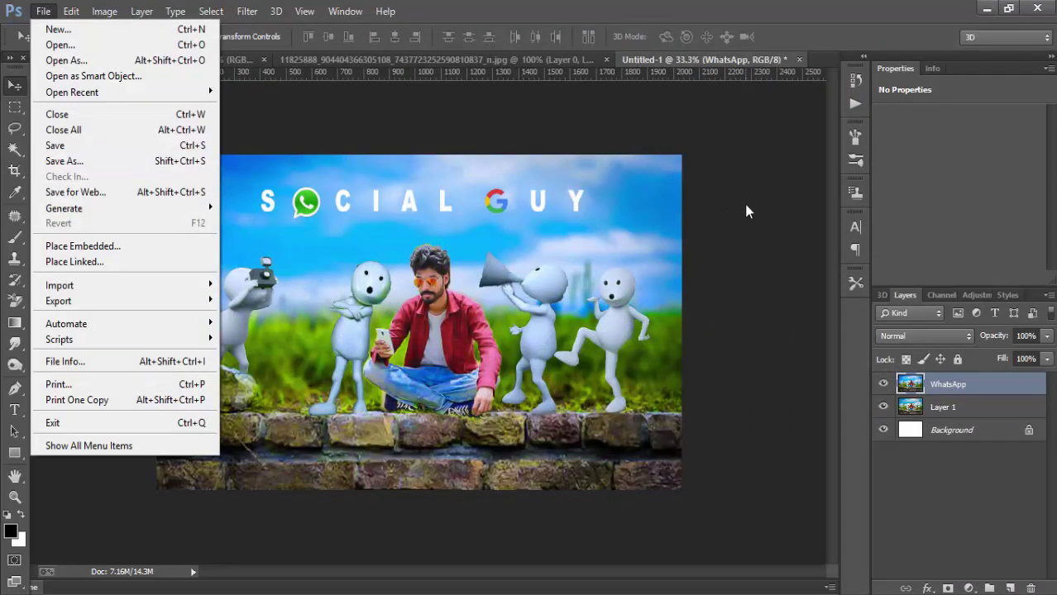
left_click(101, 165)
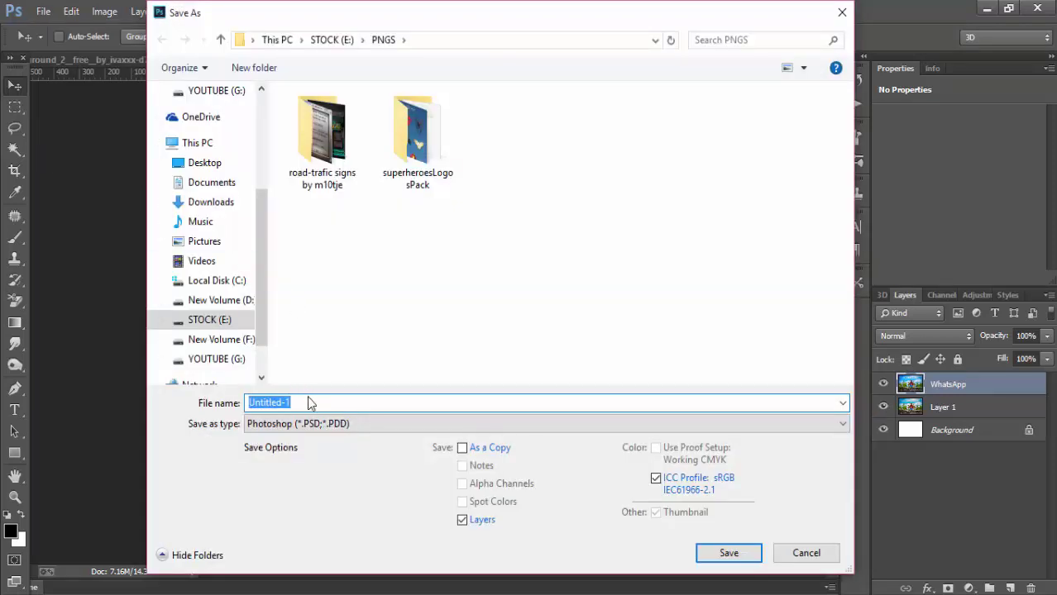
left_click(199, 360)
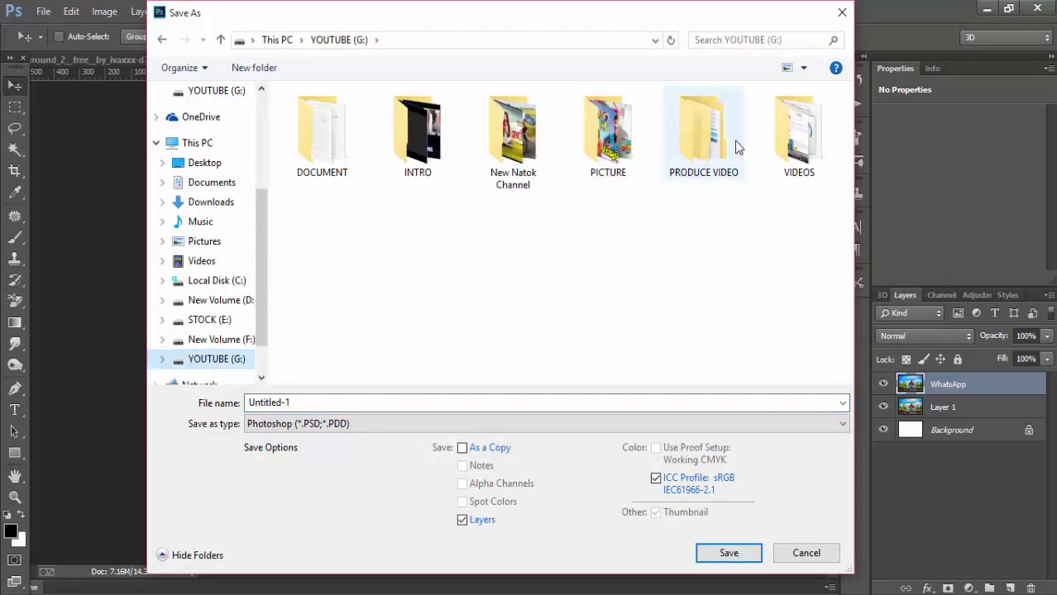
left_click(792, 132)
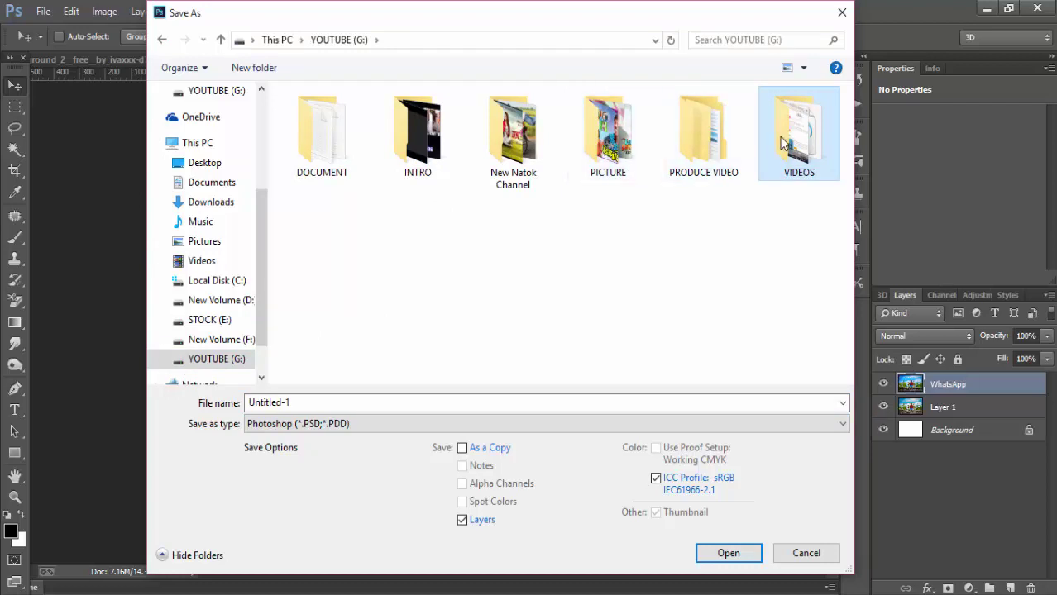
left_click(206, 322)
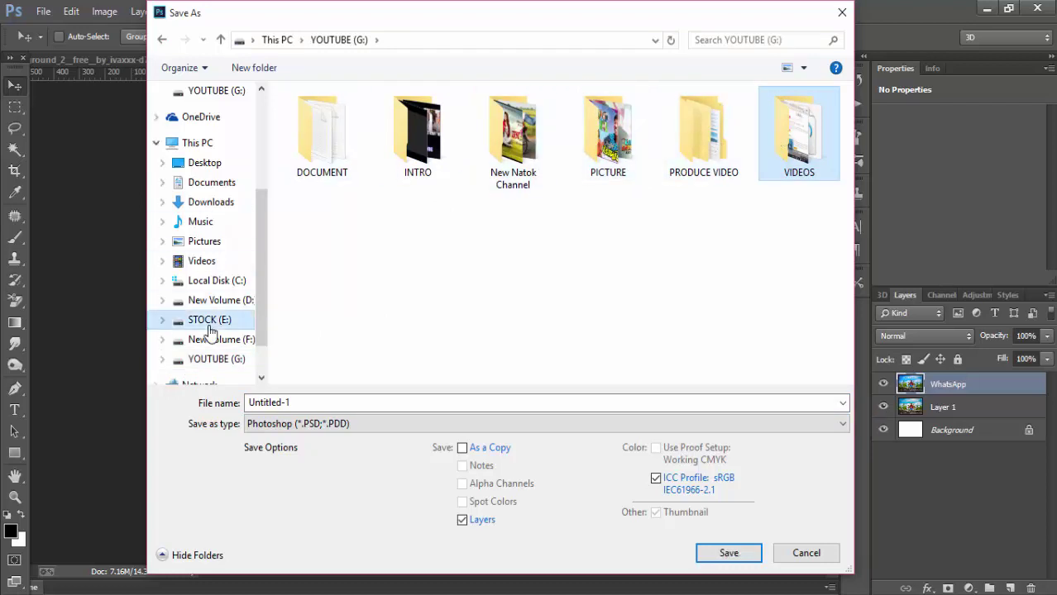
left_click(328, 423)
left_click(303, 260)
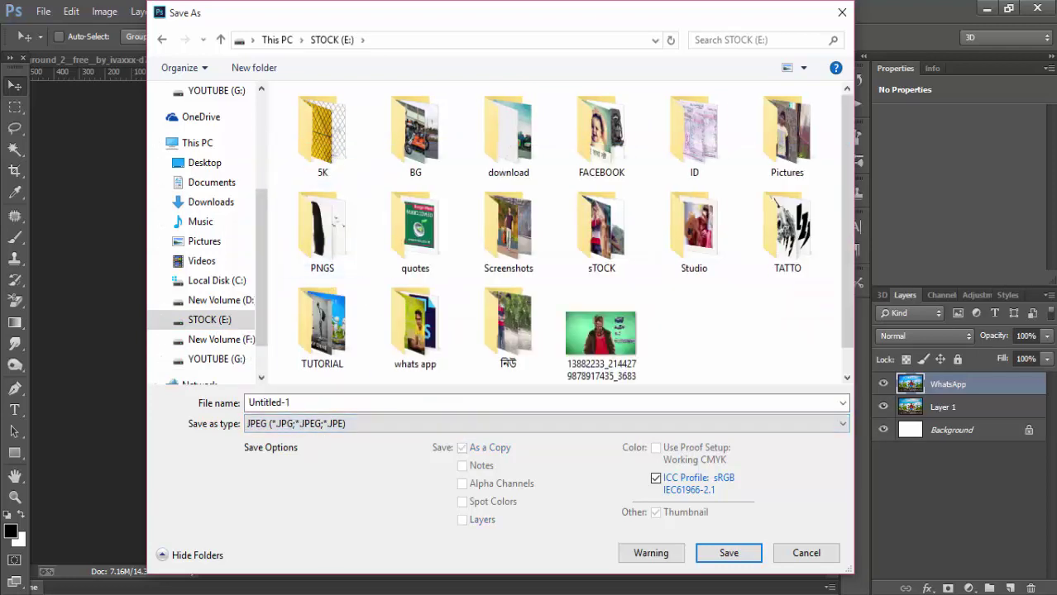
left_click(744, 563)
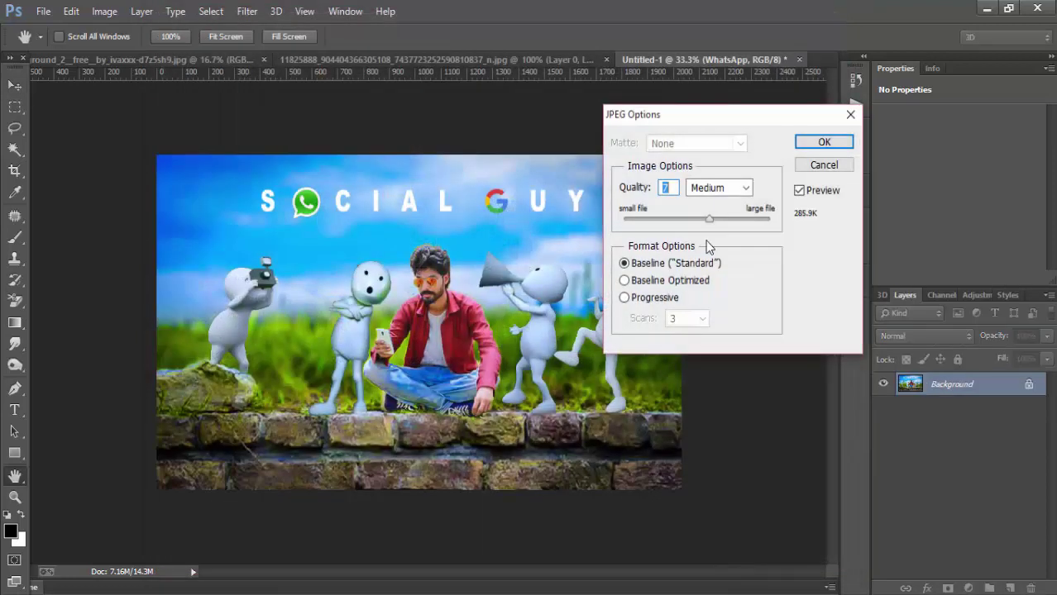
left_click(769, 221)
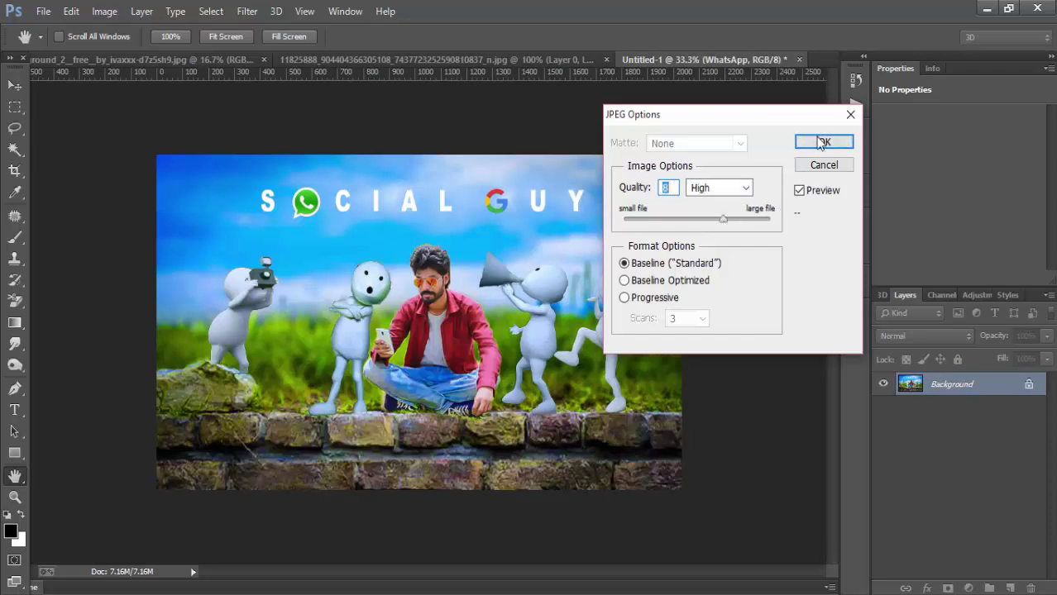
left_click(824, 142)
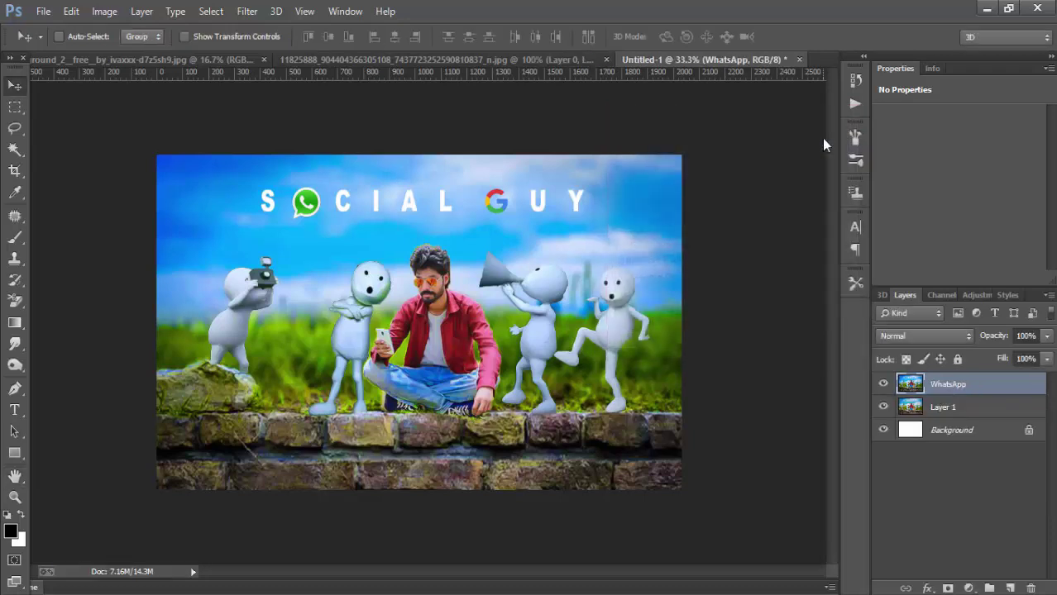